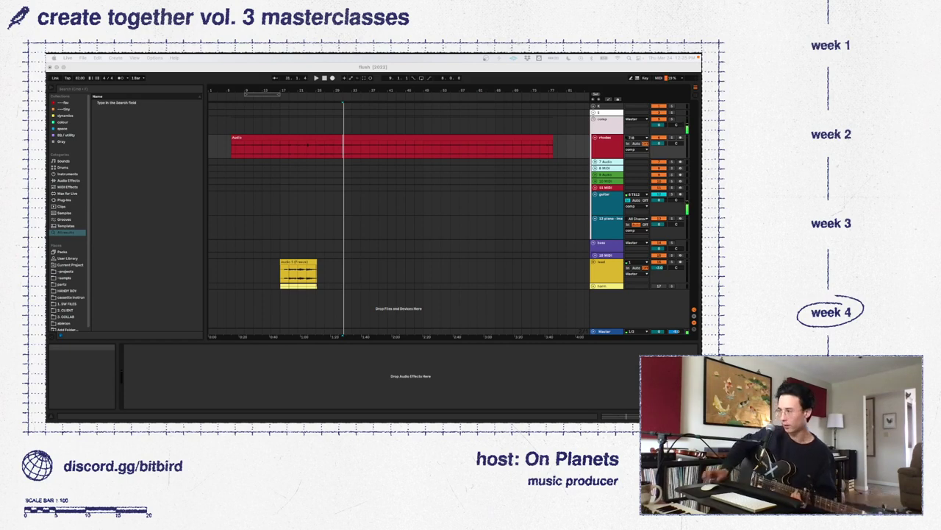
Place the insert marker on the guitar track at bar 31 to show the track's devices
click(242, 239)
click(344, 197)
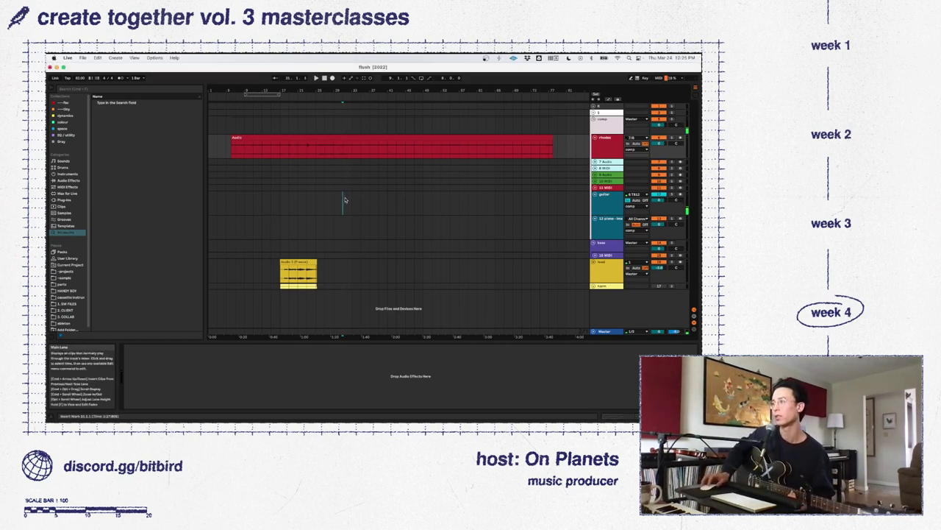
click(345, 200)
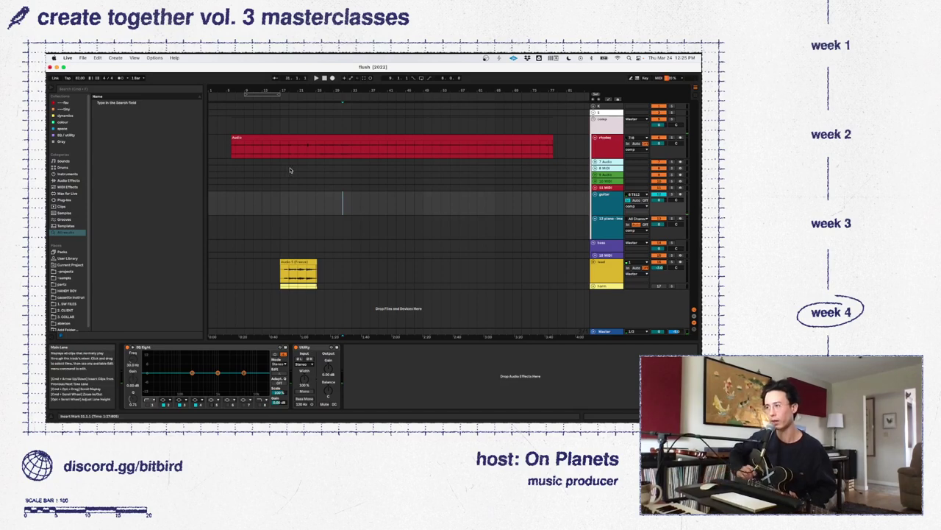
Show the clip settings and waveform of the long Audio clip on the rhodes track
click(362, 136)
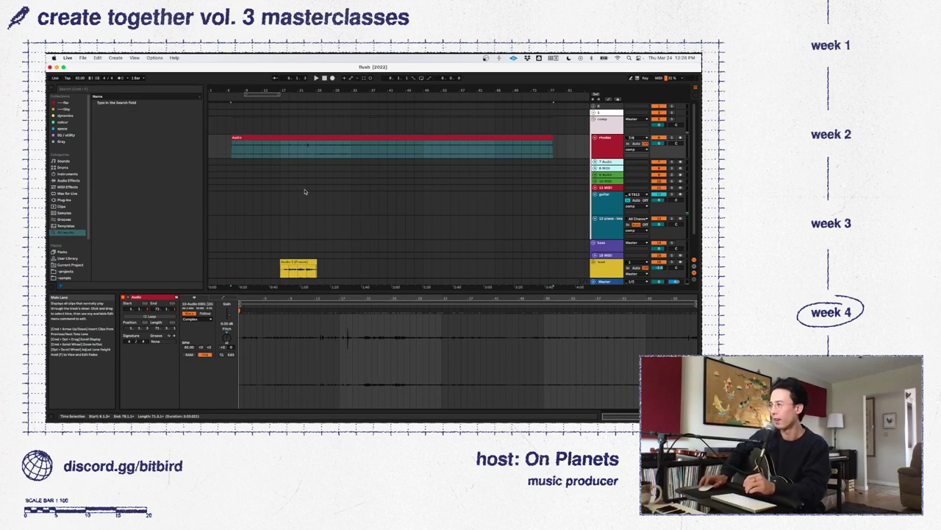
click(382, 156)
click(352, 155)
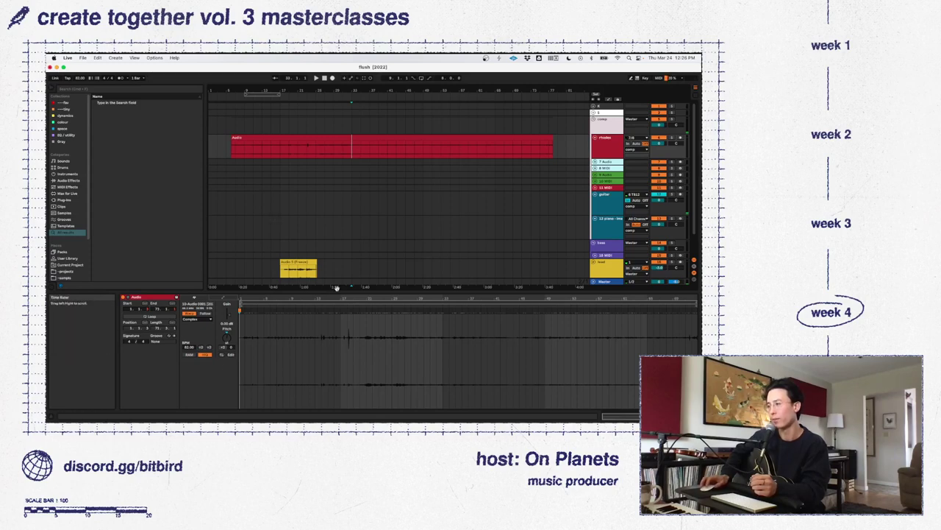
click(419, 218)
click(404, 169)
click(411, 164)
drag(432, 168, 383, 162)
click(383, 163)
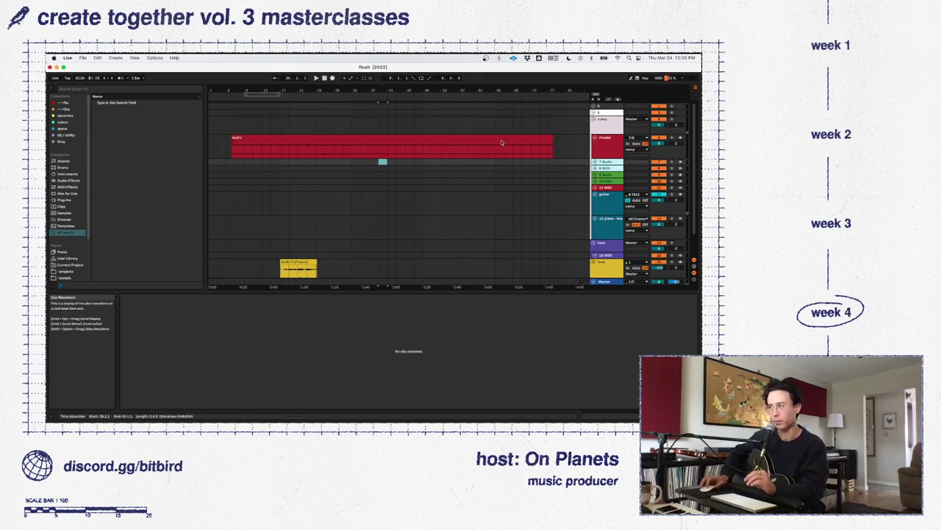
click(369, 153)
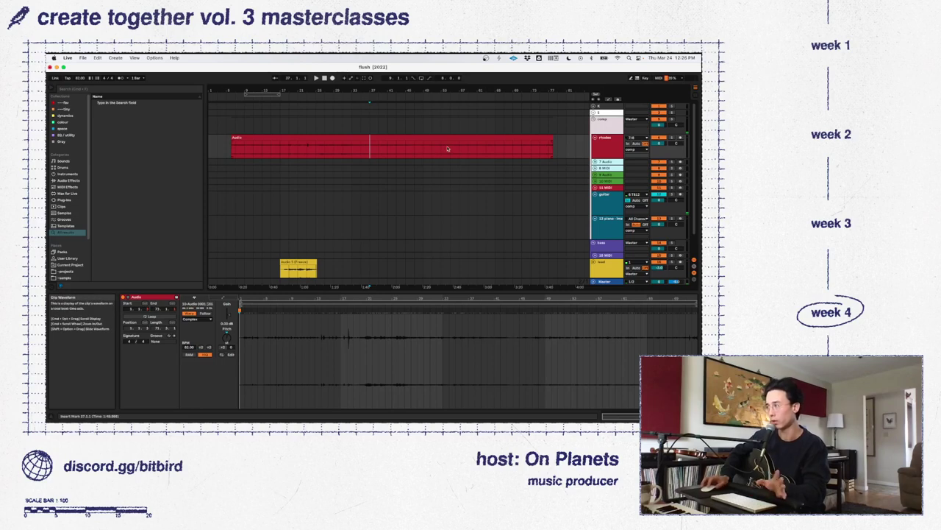
Play the rhodes recording from bar 18 and look over the tracks in the arrangement
click(288, 155)
key(space)
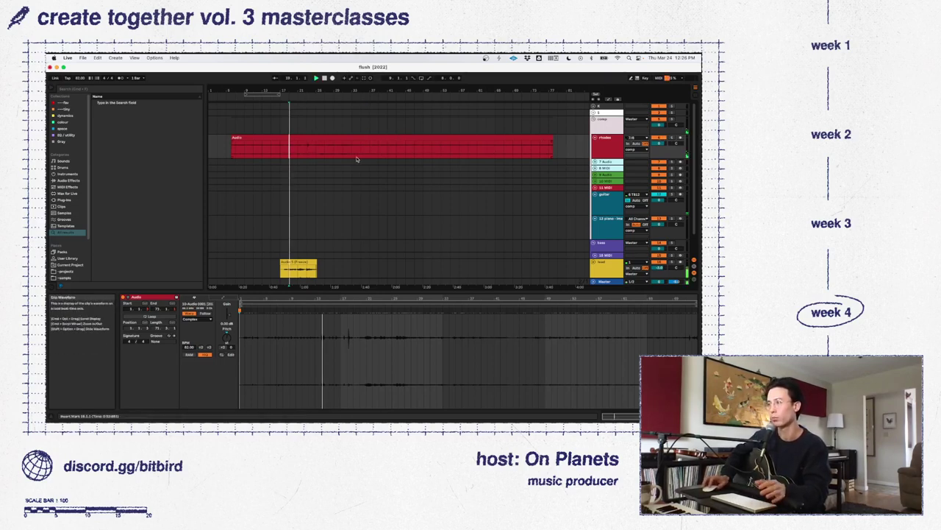
scroll(311, 226, down, 2)
scroll(345, 247, up, 2)
scroll(373, 261, down, 2)
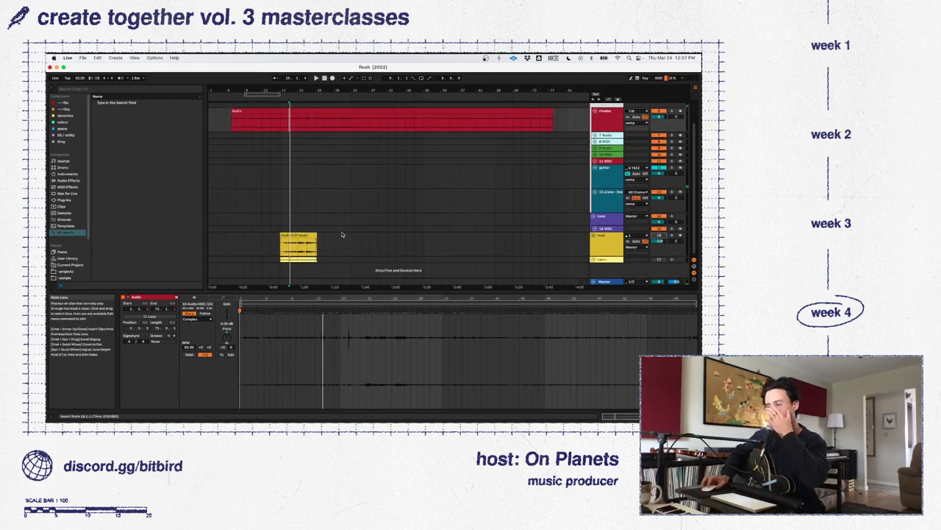
scroll(361, 213, up, 2)
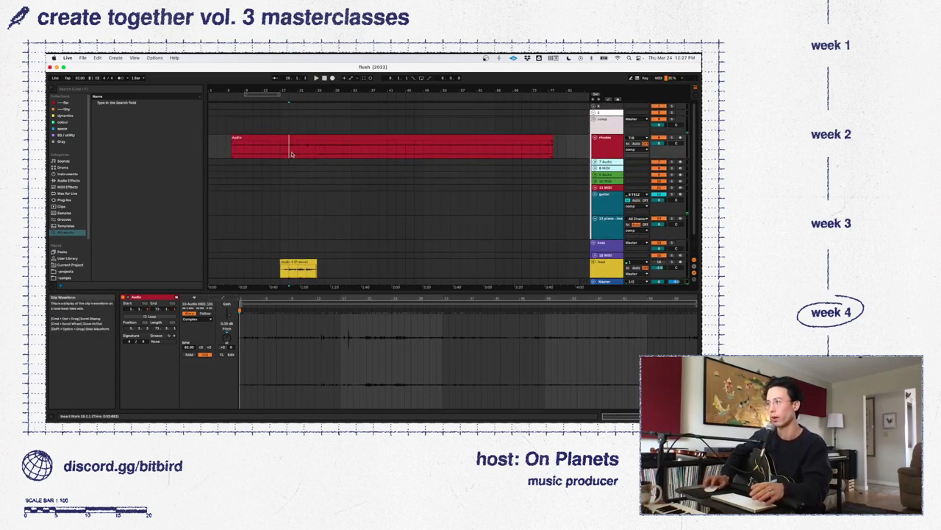
Show the Session View mixer, add a Utility device to the rhodes track and raise its output gain
key(Tab)
key(Tab)
key(Tab)
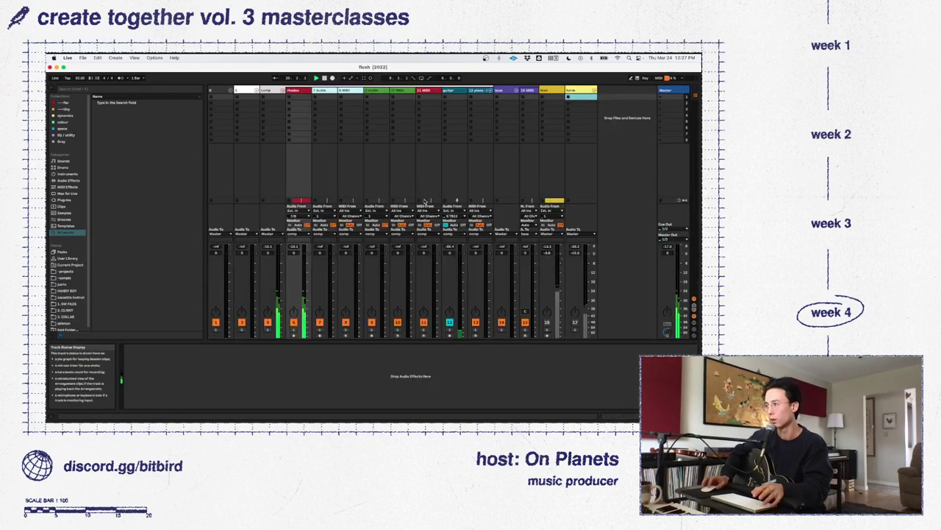
right_click(169, 357)
mouse_move(175, 360)
click(219, 368)
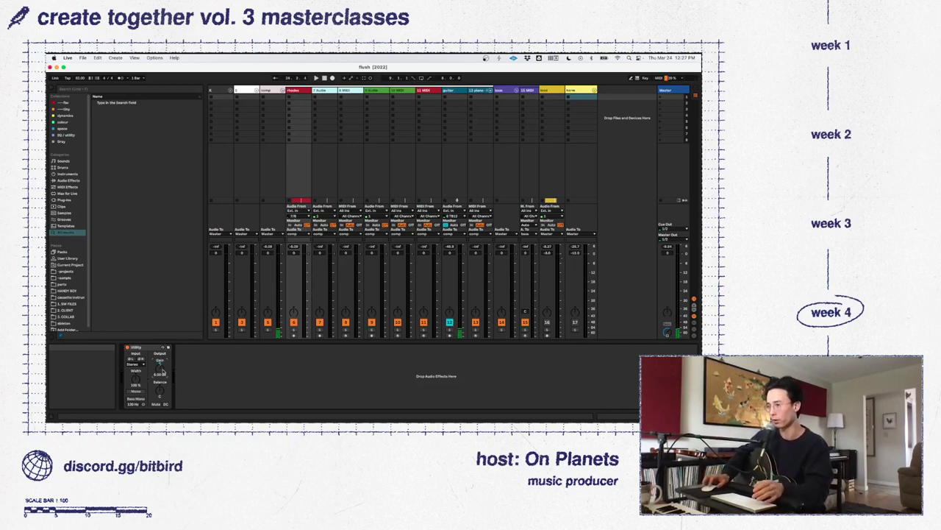
click(150, 347)
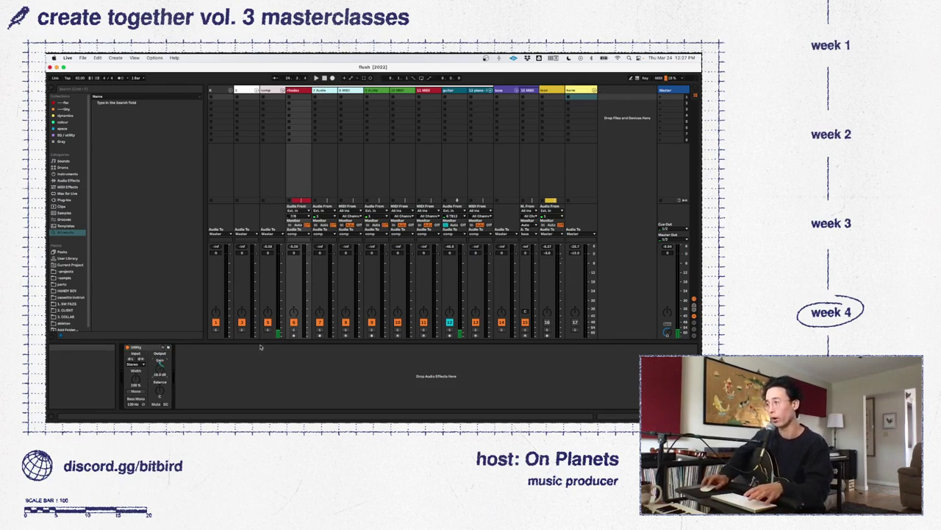
During playback, lower the rhodes track volume to about -3 dB and return to the Arrangement View
key(space)
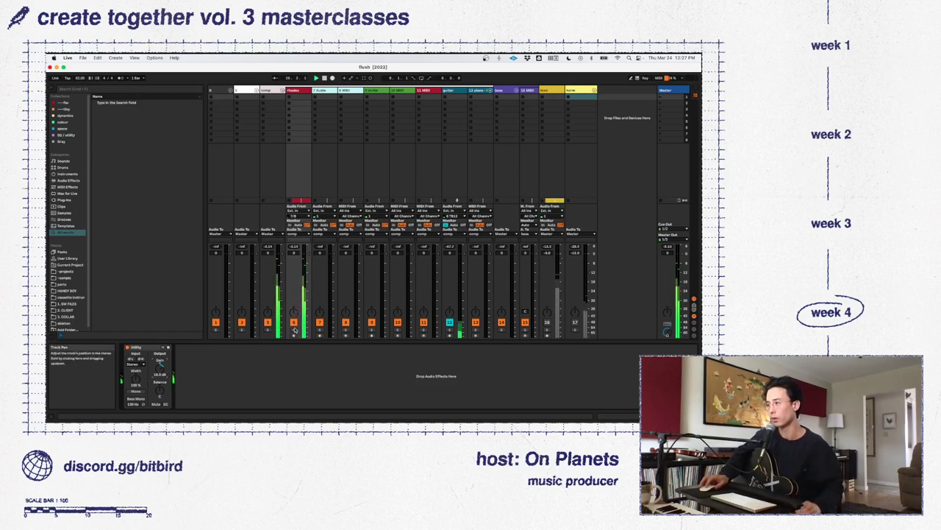
drag(308, 255, 308, 261)
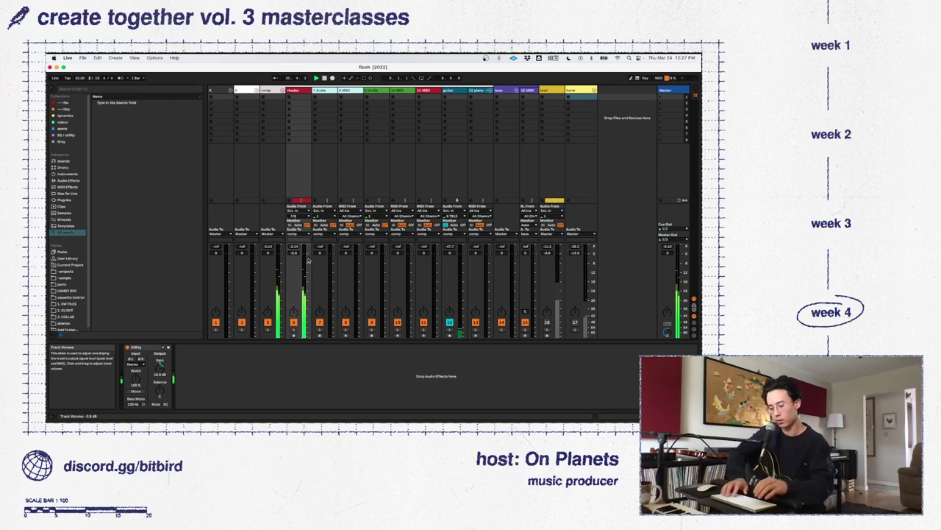
key(Tab)
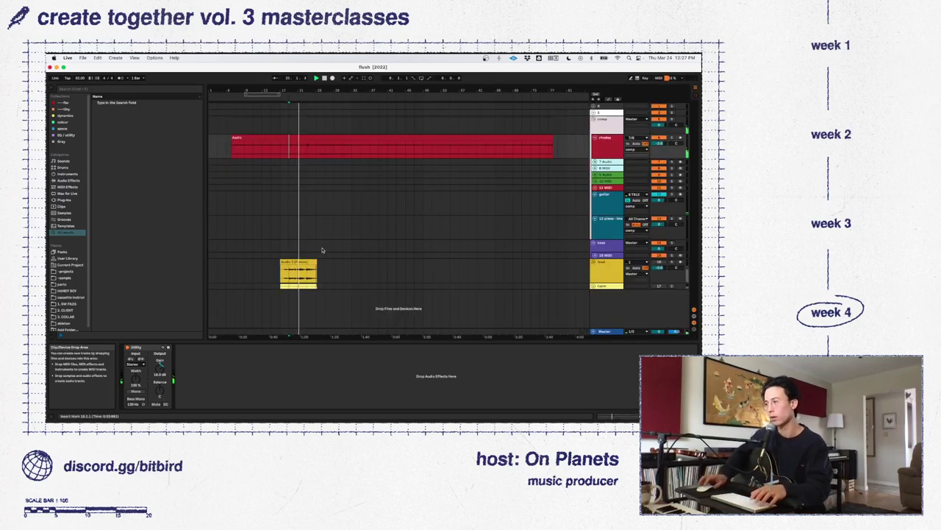
Play the rhodes recording from bar 17 and place the insert marker at bar 29
click(280, 152)
key(space)
key(space)
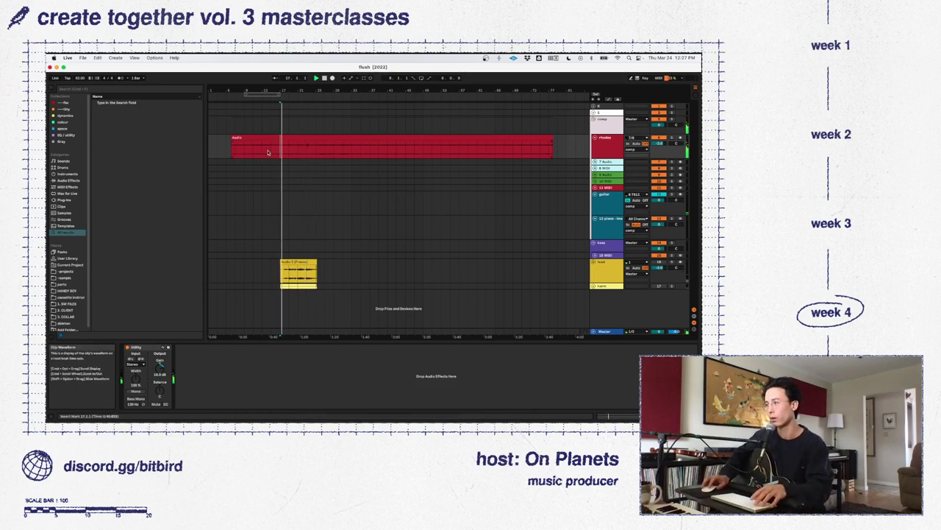
mouse_move(267, 365)
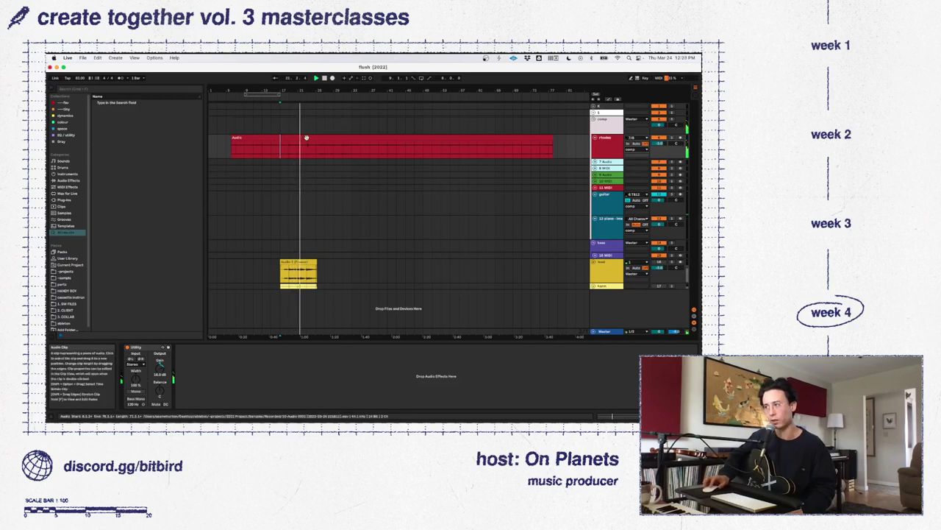
click(334, 151)
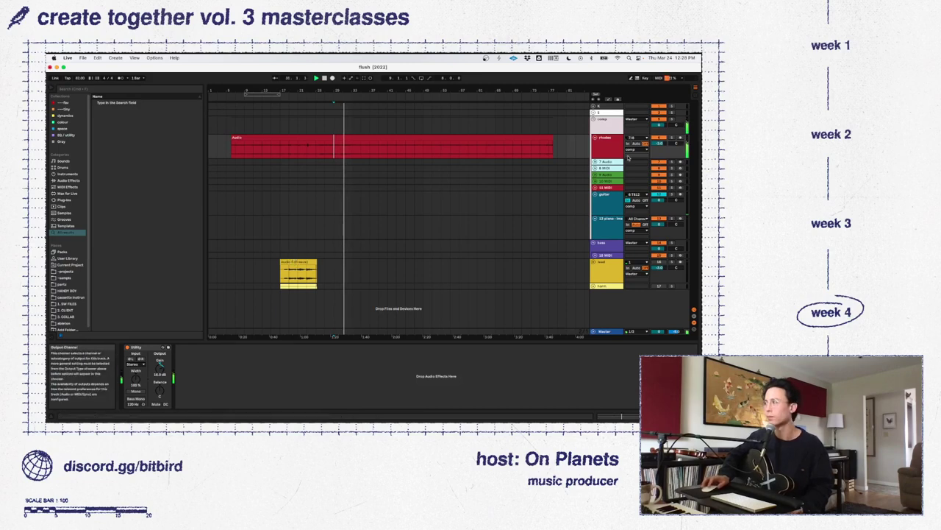
Add EQ Eight after Utility on the rhodes track and play the recording from bar 33
right_click(249, 362)
mouse_move(261, 366)
click(308, 367)
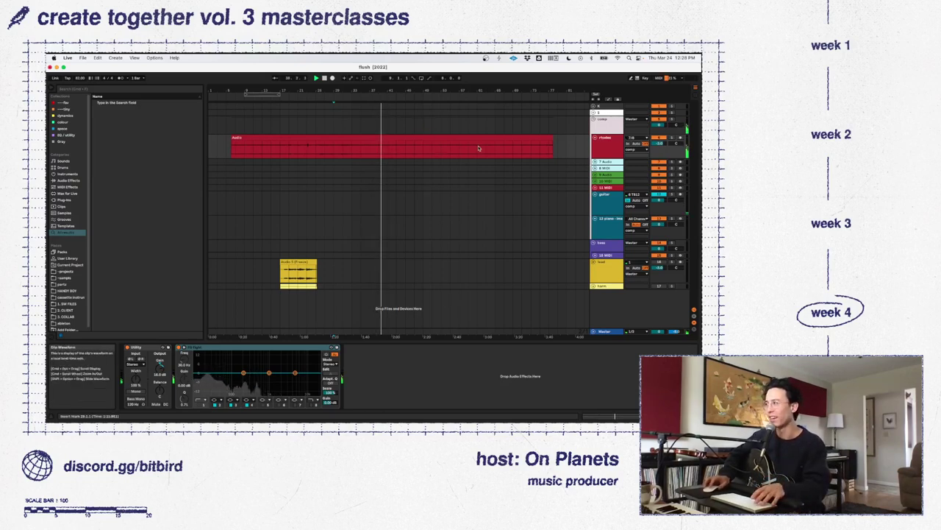
click(422, 152)
key(space)
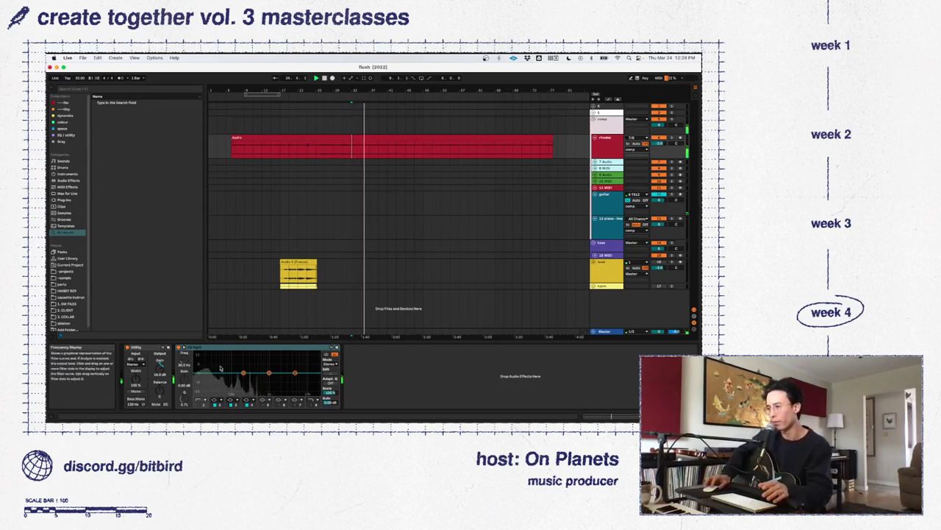
Enable EQ Eight's first band as a low cut at 60 Hz and collapse the Utility device
click(198, 405)
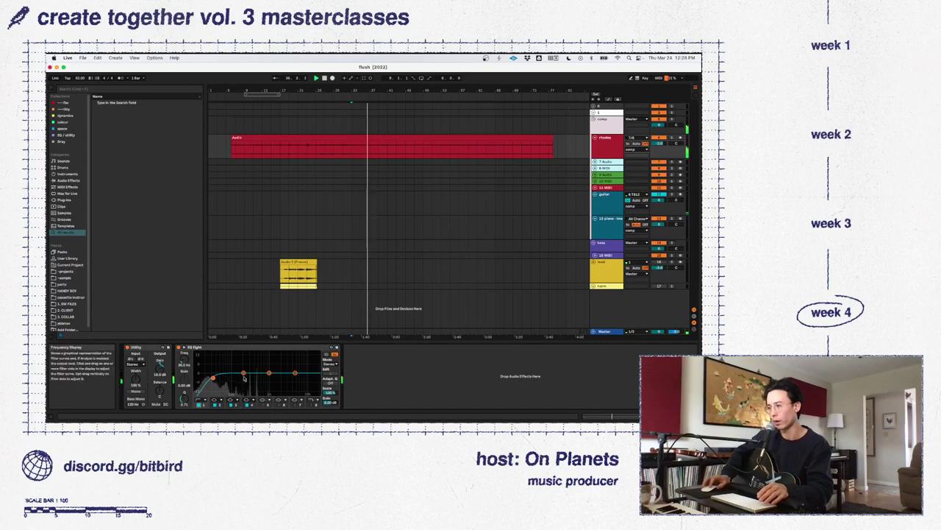
click(183, 361)
text(60)
key(Return)
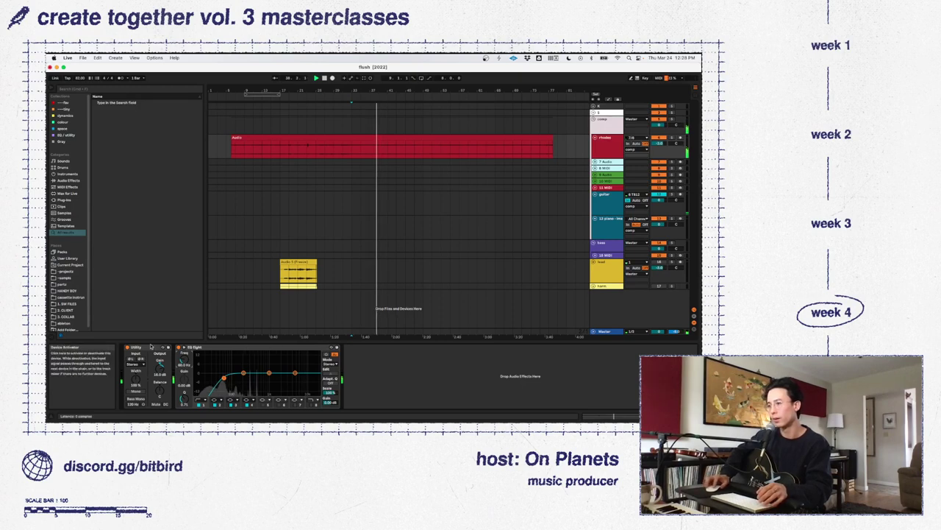
double_click(148, 348)
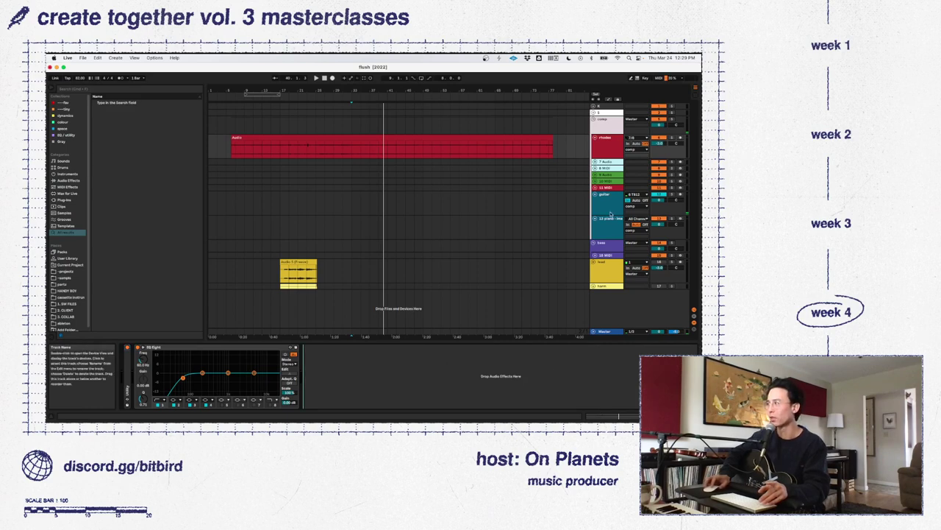
Select the piano track and open the custom device menu's configuration file, menuconfig.ini, in TextEdit
click(553, 57)
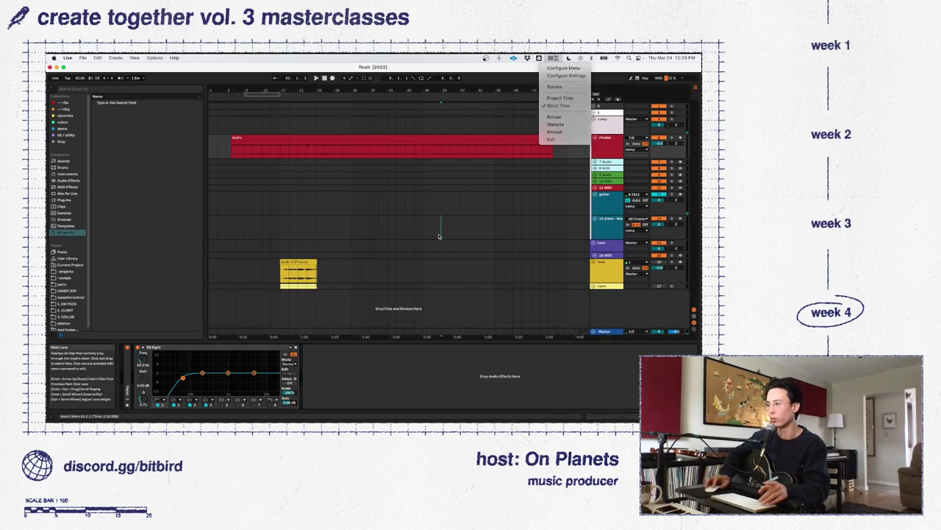
click(441, 228)
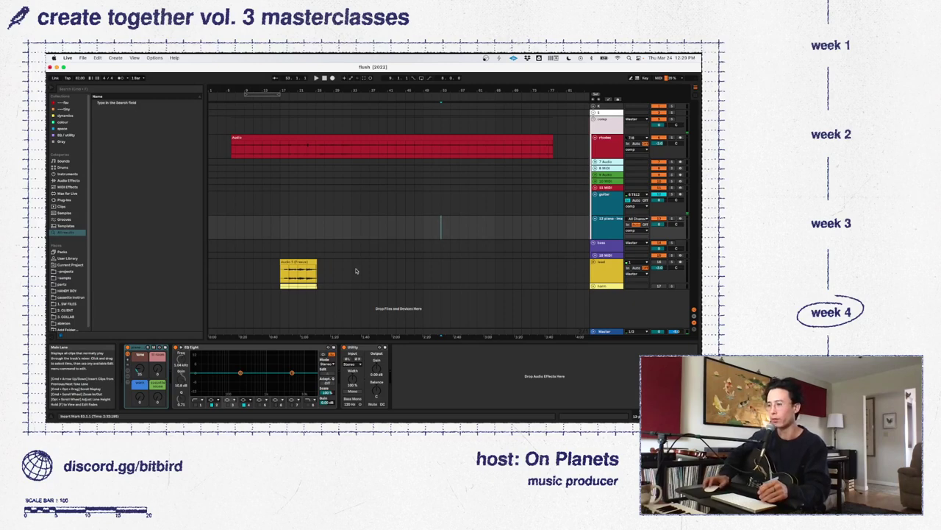
click(451, 381)
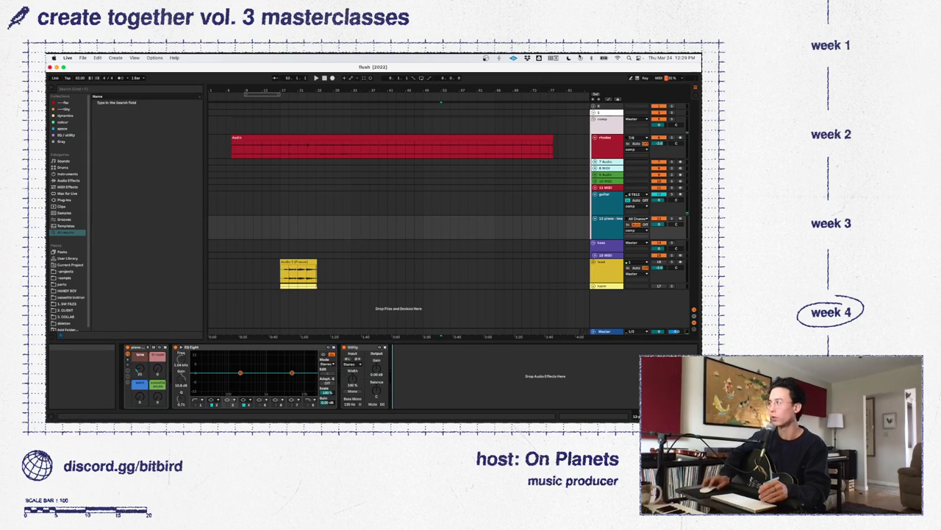
click(553, 57)
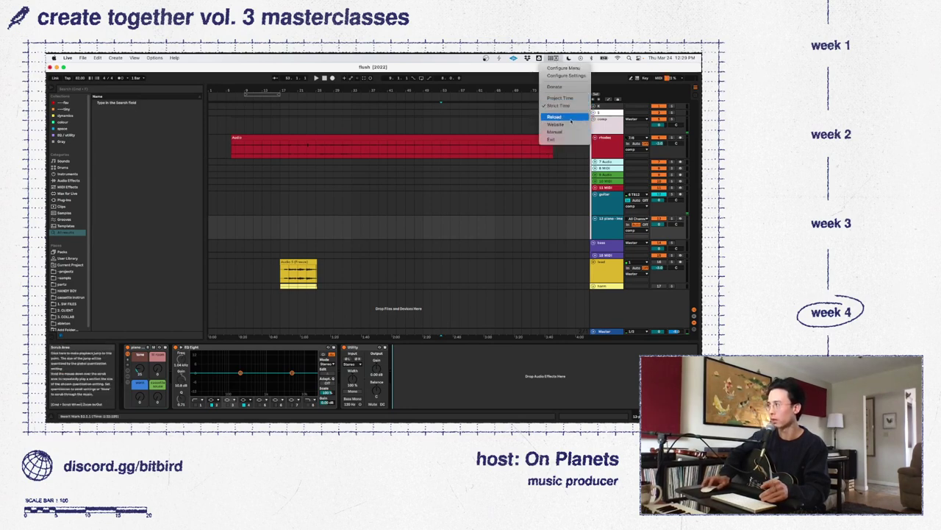
click(566, 68)
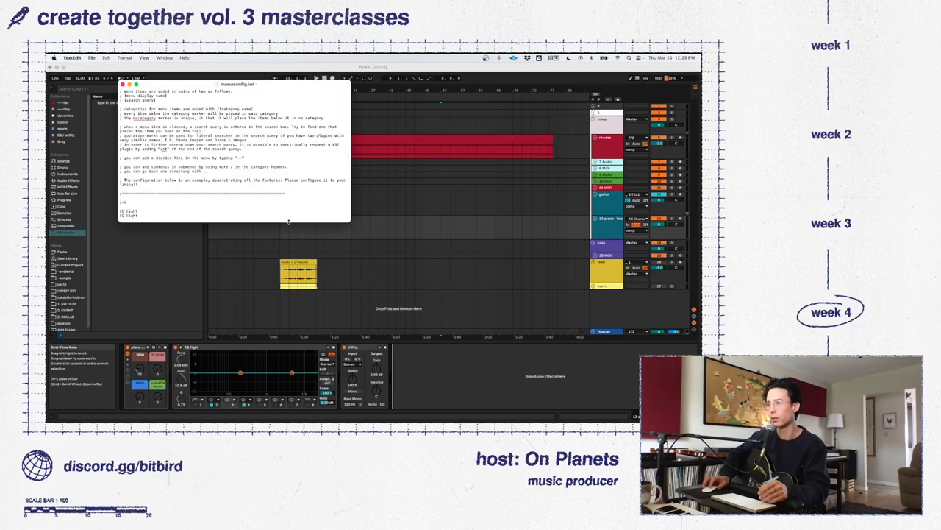
Enlarge the menuconfig.ini window and examine its utility, delay, split, EQ and colours menu entries
drag(287, 221, 280, 275)
drag(278, 329, 287, 369)
scroll(275, 329, down, 5)
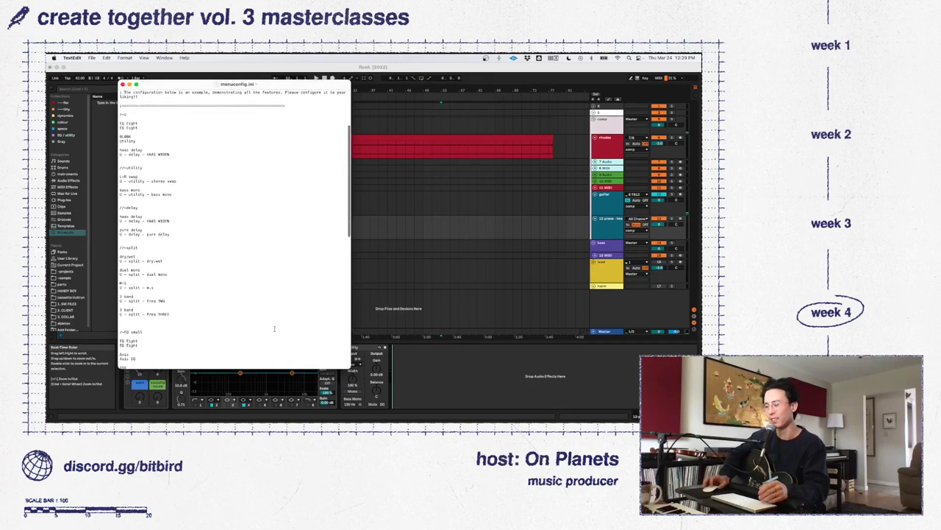
scroll(298, 331, down, 1)
scroll(291, 329, down, 5)
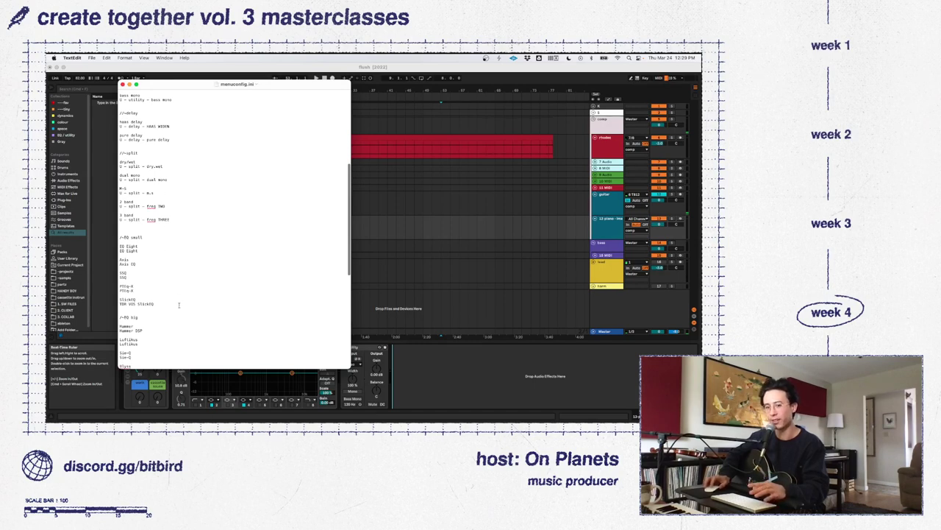
scroll(189, 181, down, 9)
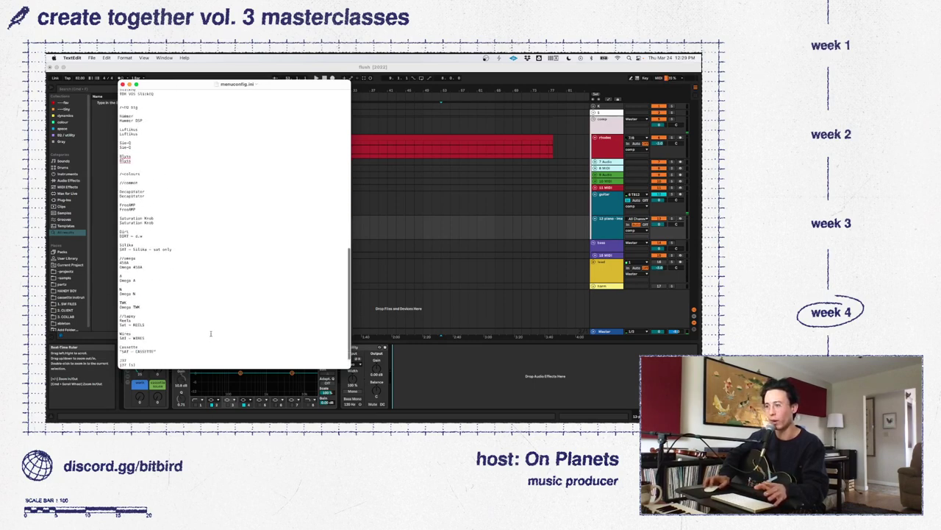
scroll(191, 309, up, 7)
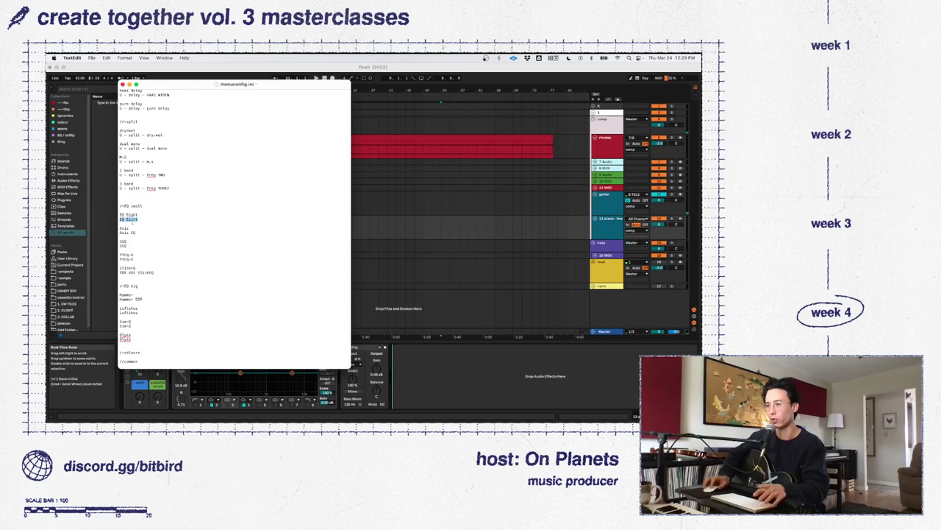
scroll(150, 231, up, 6)
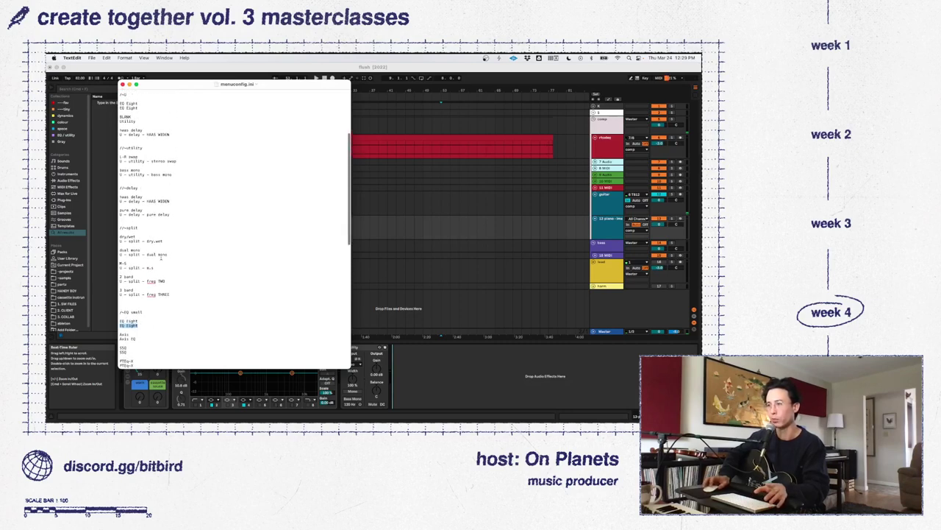
Return to Live and examine the custom device menu's U, EQ small, EQ big and colours categories on the piano track
click(417, 376)
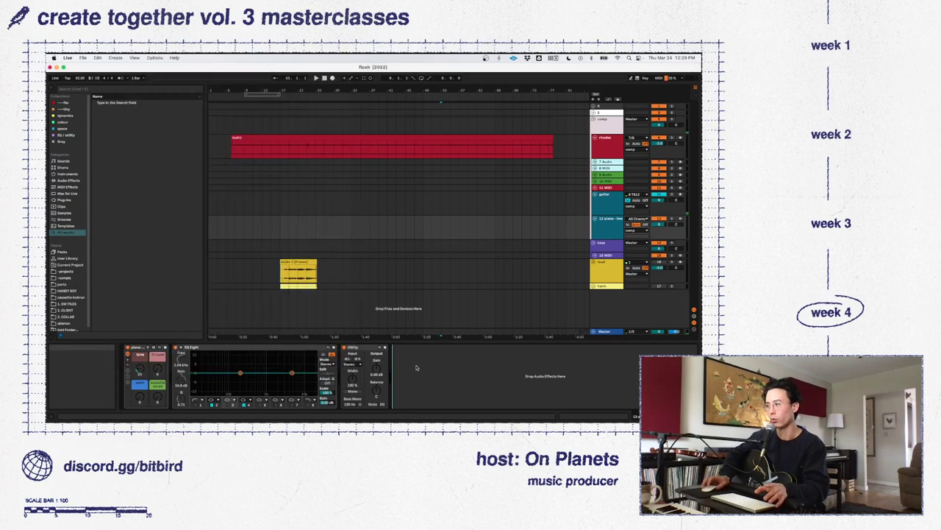
right_click(416, 364)
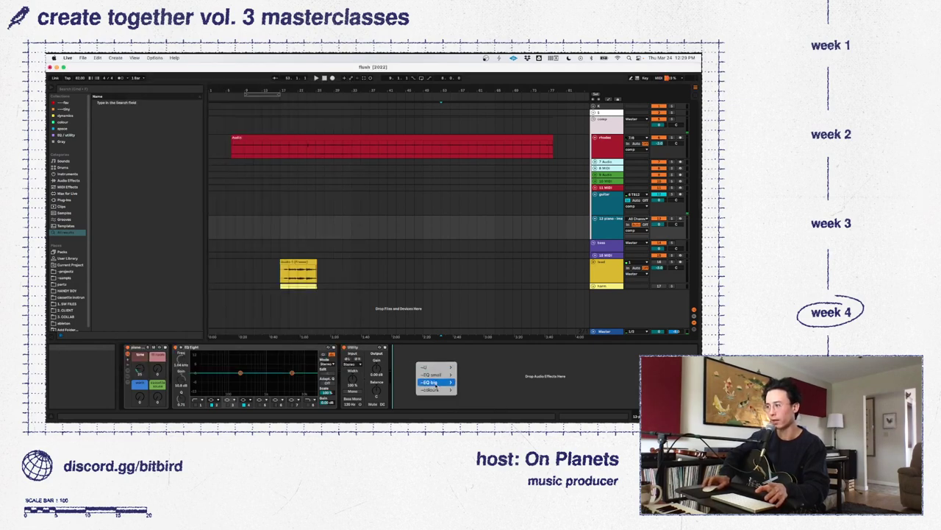
mouse_move(438, 368)
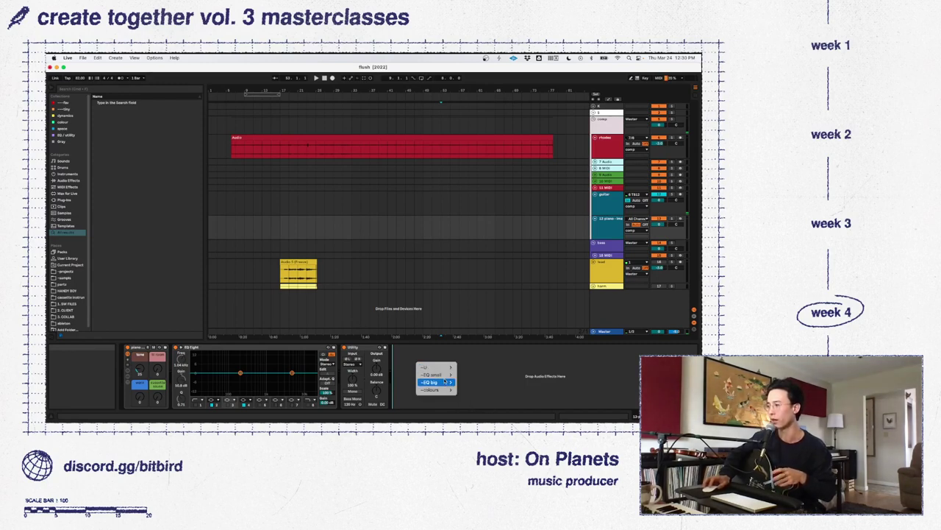
click(403, 355)
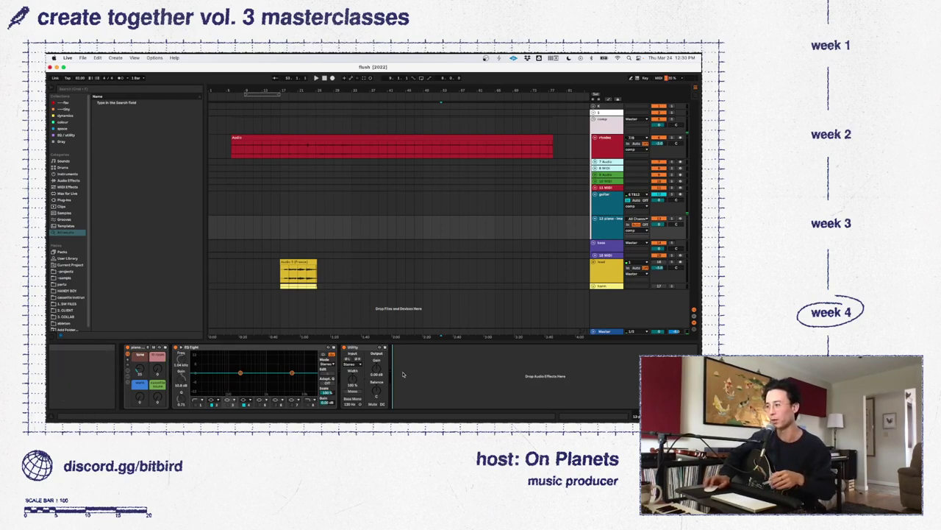
right_click(430, 366)
mouse_move(441, 368)
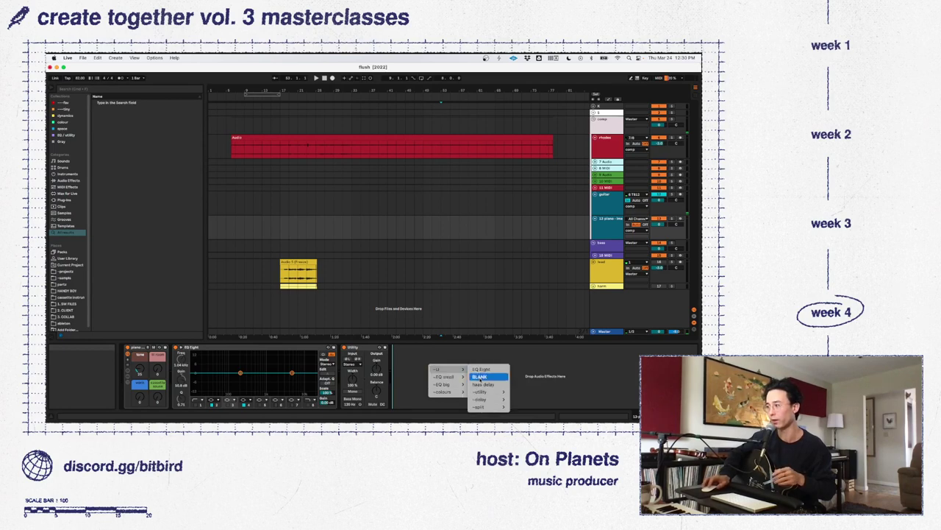
click(479, 377)
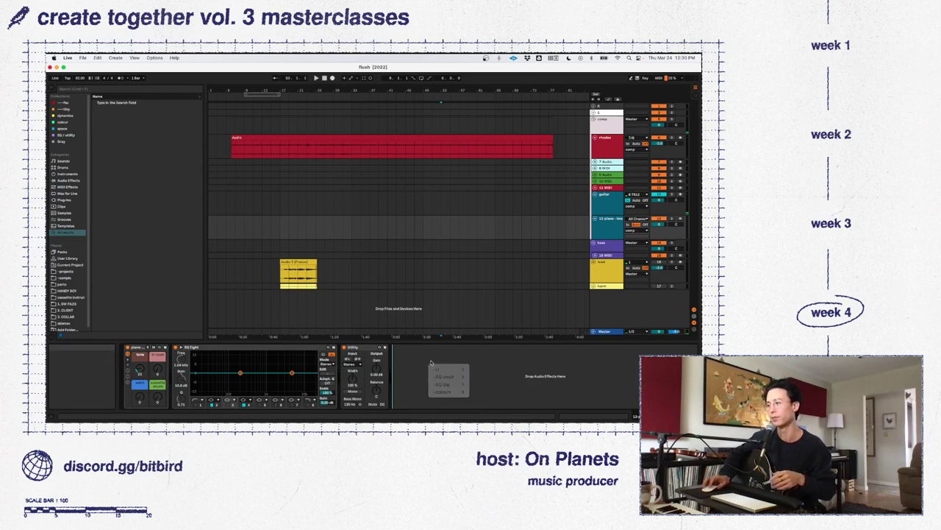
Switch to TextEdit, close the menuconfig.ini window and go back to the Live arrangement
click(432, 174)
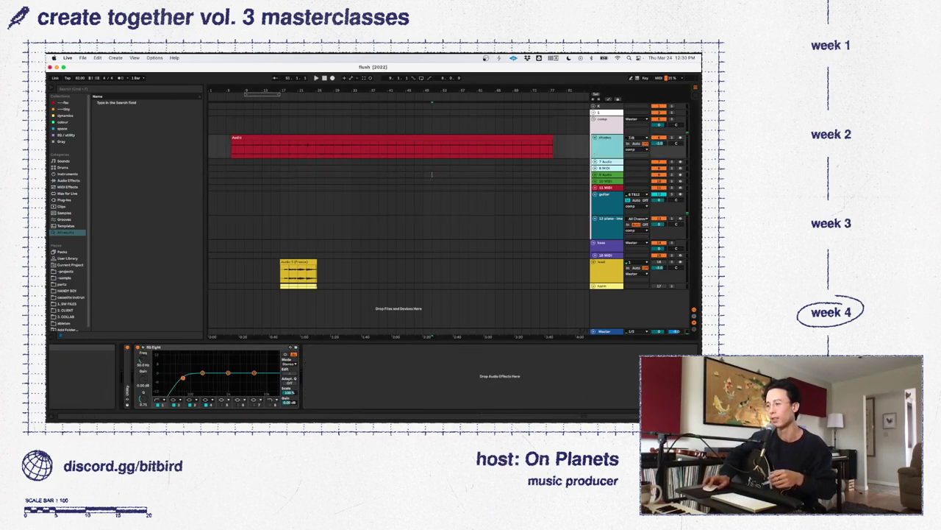
mouse_move(350, 419)
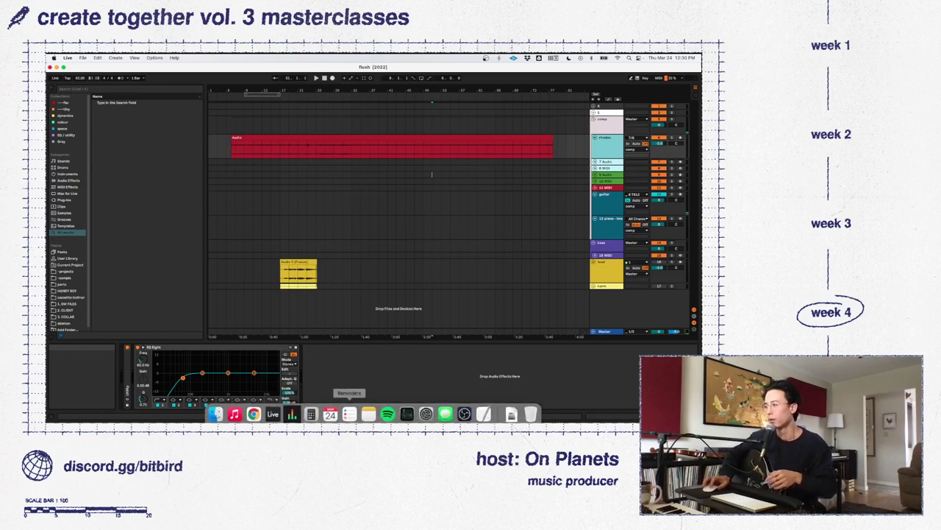
click(484, 418)
click(124, 83)
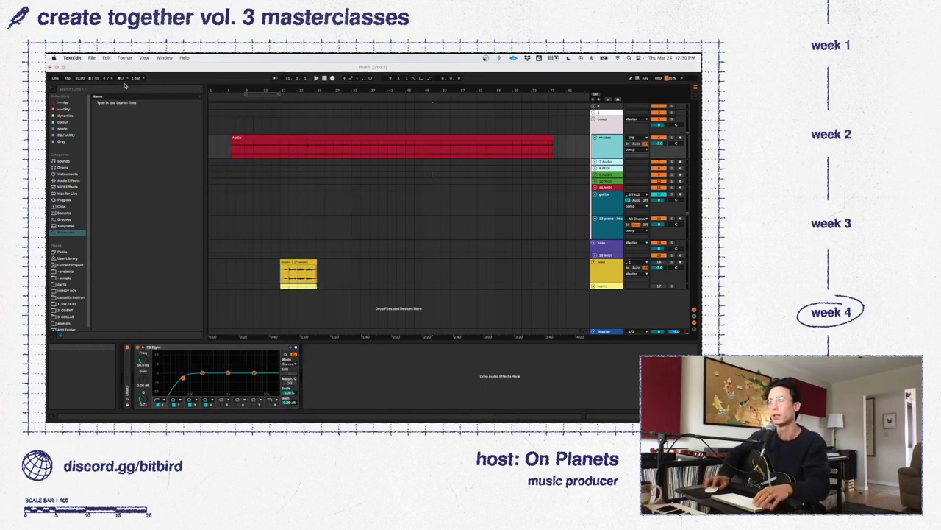
click(188, 153)
Play from bar 29 and raise the low cut frequency of the rhodes track's EQ Eight to 80 Hz
click(324, 228)
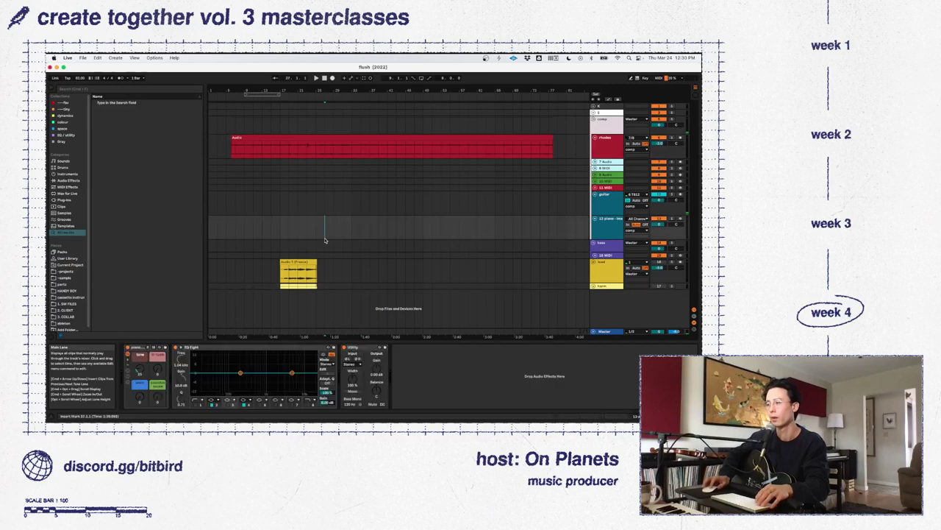
click(335, 168)
key(space)
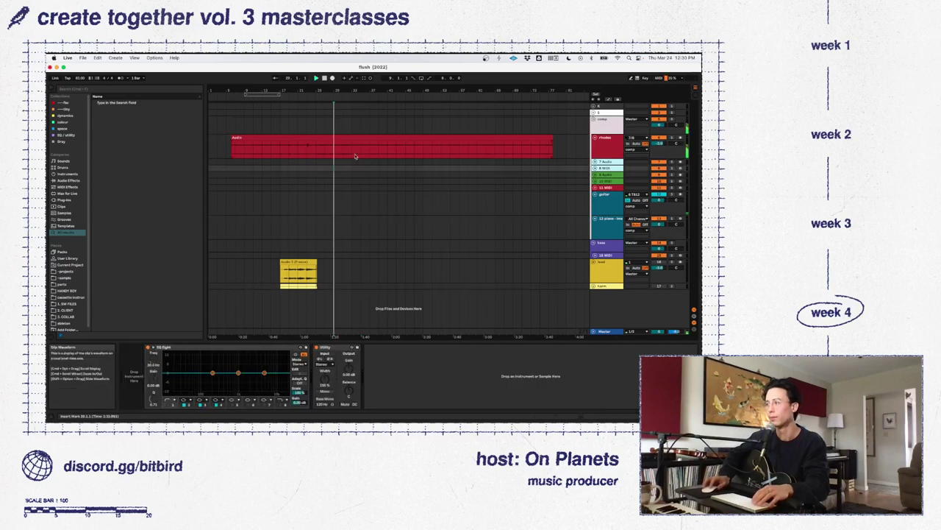
click(615, 137)
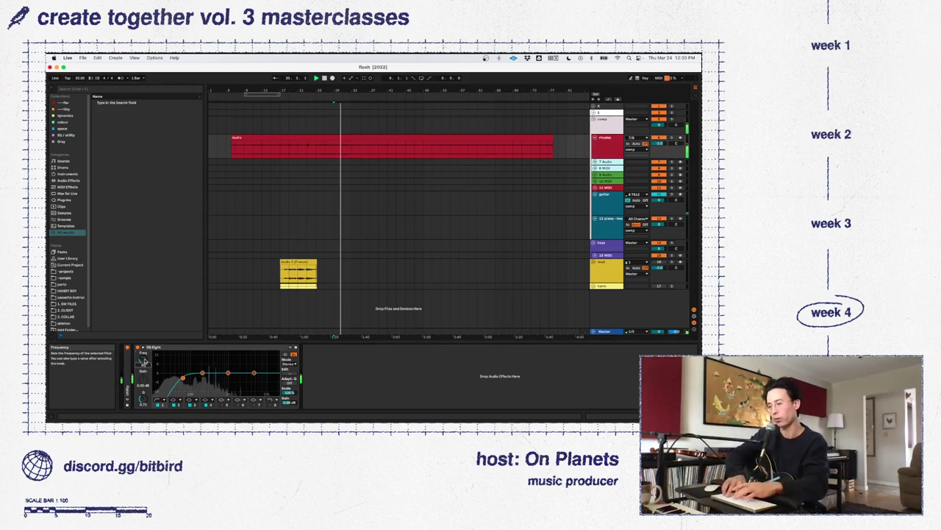
drag(145, 361, 145, 351)
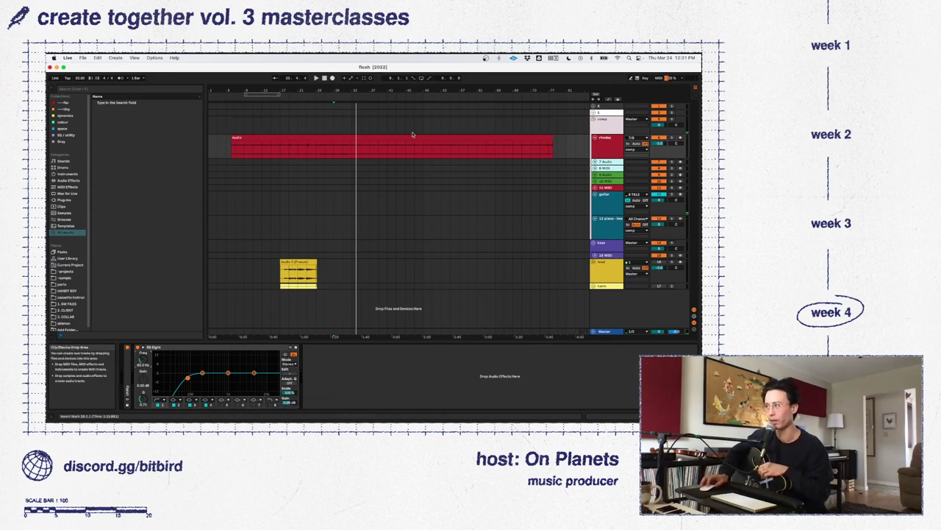
Look over the custom device menu utility's configuration options, dismiss them and select the rhodes clip
click(554, 58)
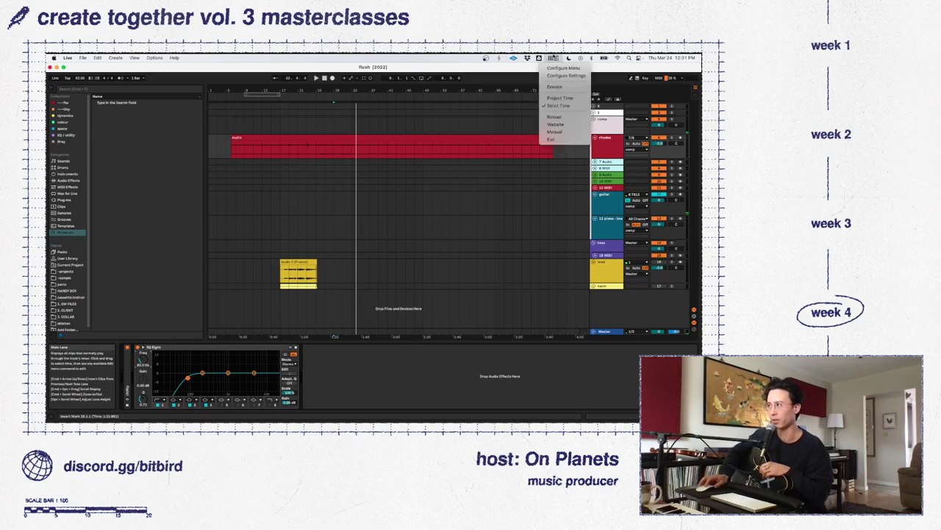
click(553, 56)
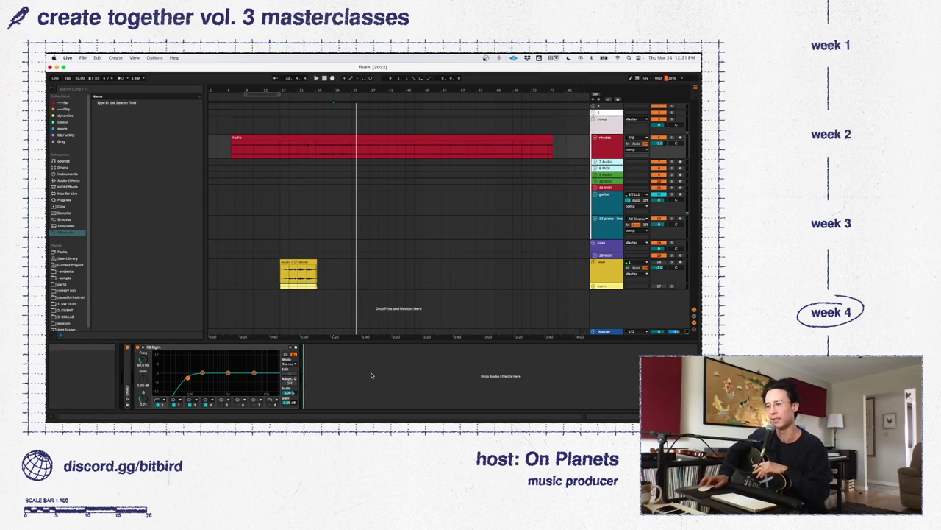
click(289, 226)
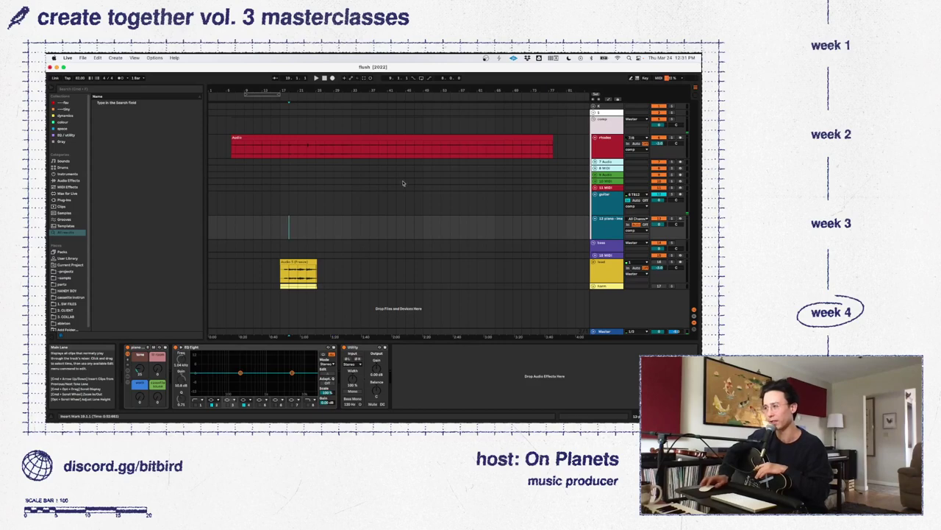
click(437, 141)
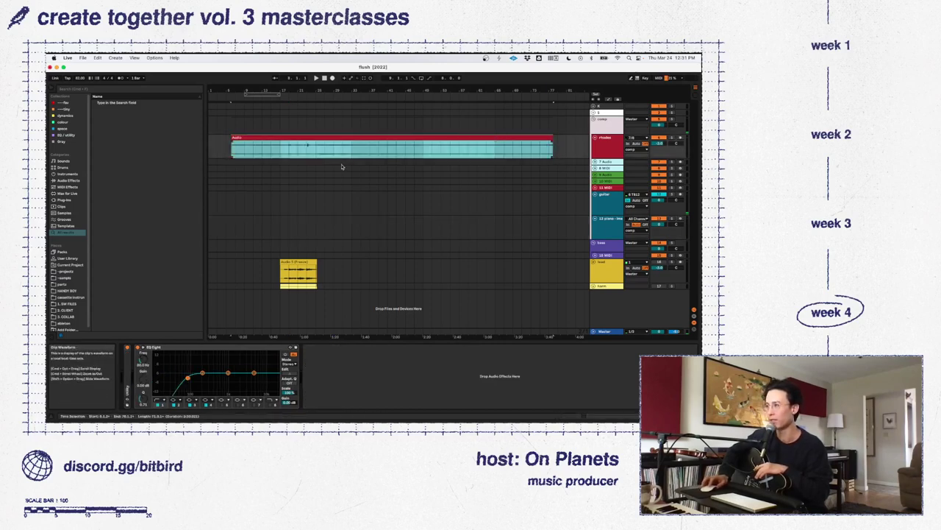
Play the rhodes recording and try a narrow boost of about 11 dB near 527 Hz with EQ Eight's third band
click(316, 148)
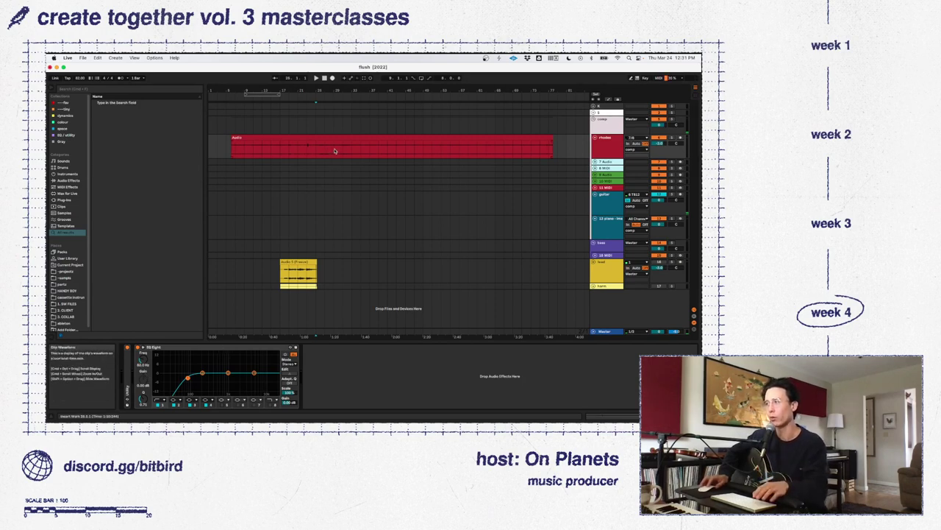
key(space)
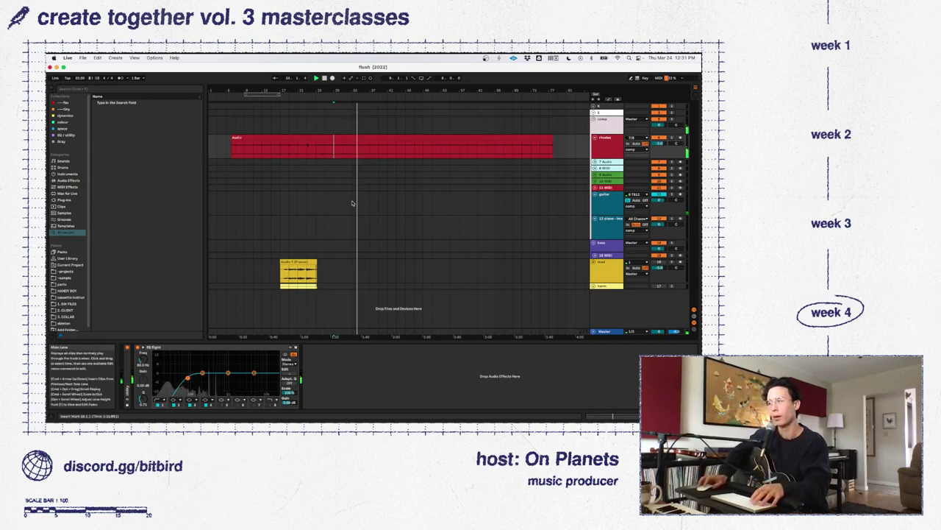
mouse_move(228, 373)
mouse_down()
mouse_move(209, 357)
mouse_move(220, 365)
mouse_up()
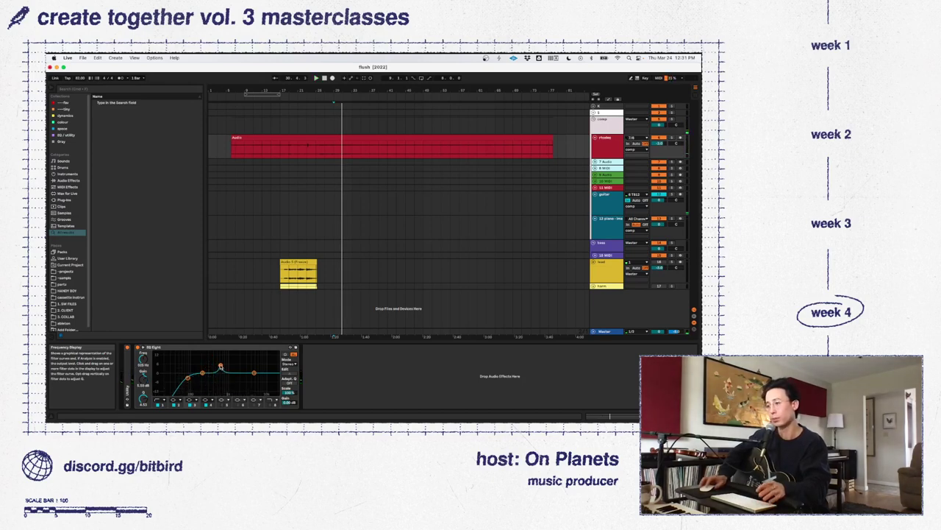
drag(220, 366, 217, 357)
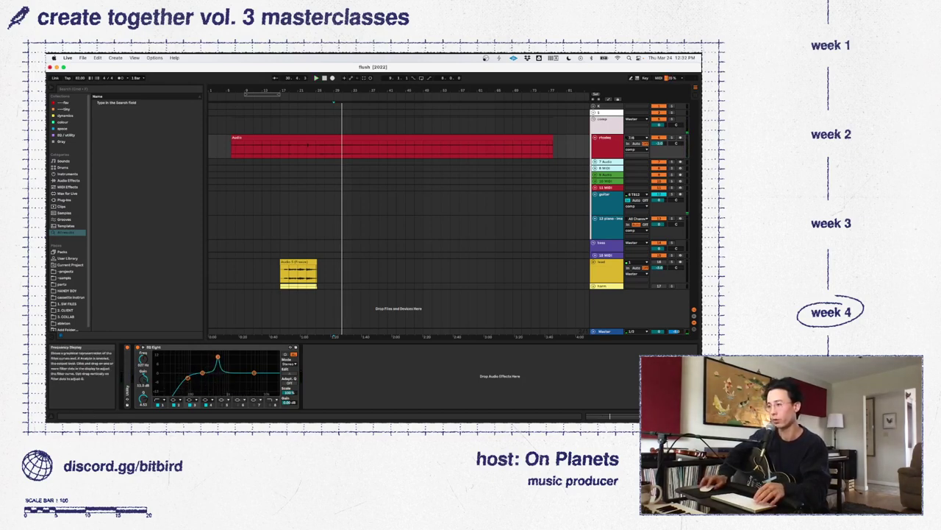
Restart playback of the rhodes recording and turn off EQ Eight's third band
key(space)
click(174, 405)
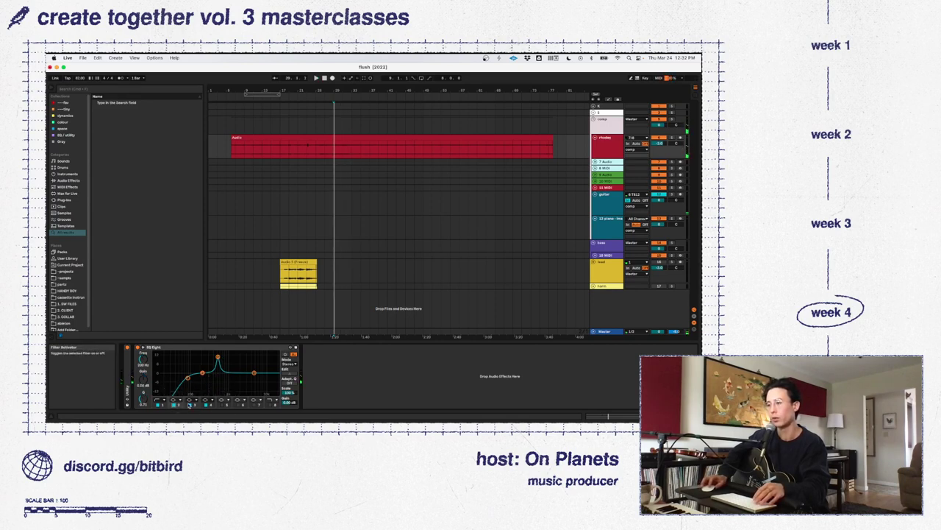
click(189, 404)
mouse_move(264, 412)
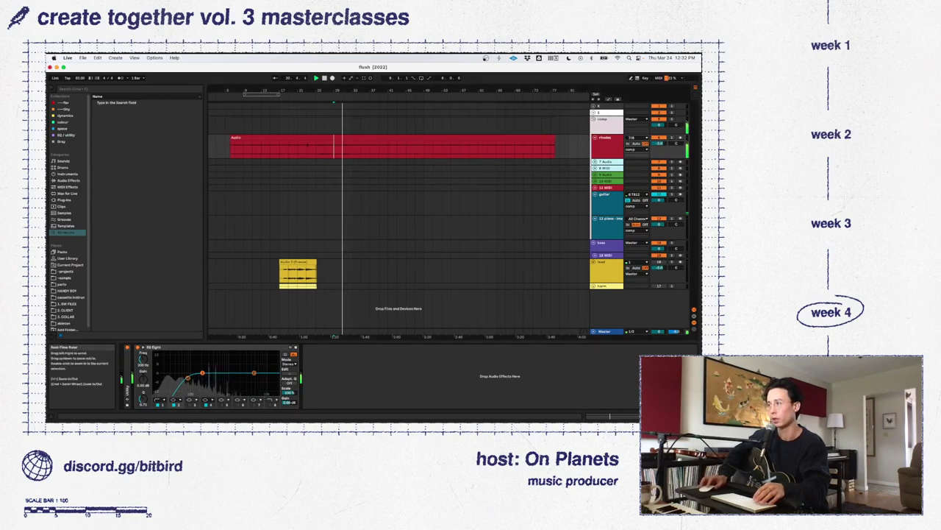
Move EQ Eight's second band to about 468 Hz, narrow its Q to 13.4 and cut its gain to about -8.24 dB
drag(350, 91, 351, 147)
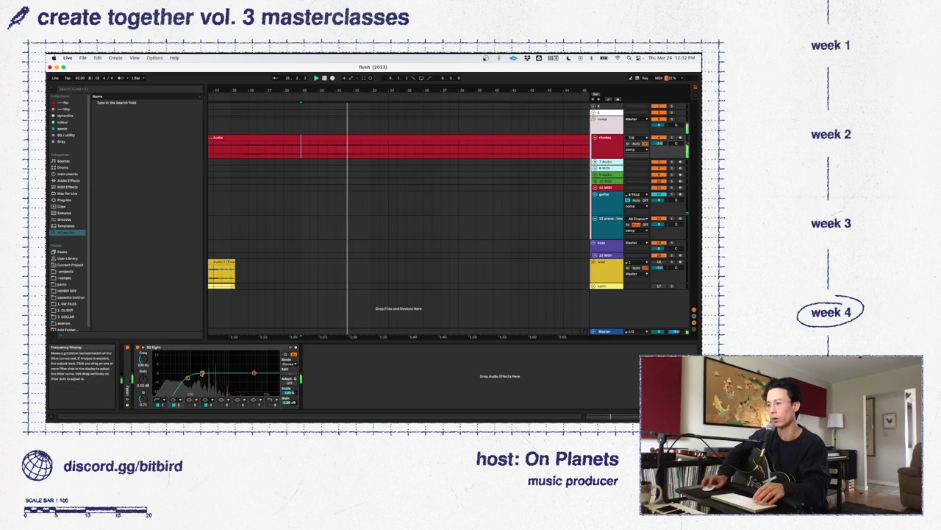
drag(202, 373, 215, 358)
drag(143, 398, 143, 416)
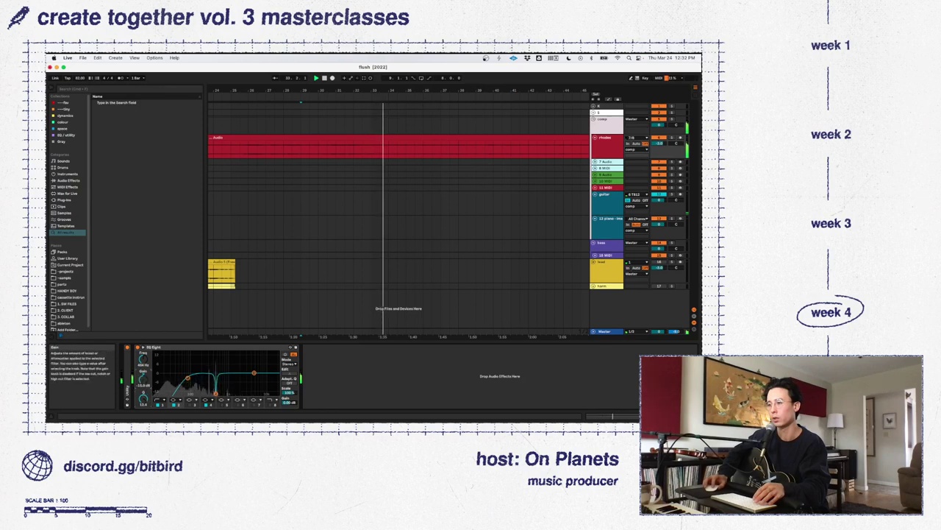
drag(143, 379, 143, 370)
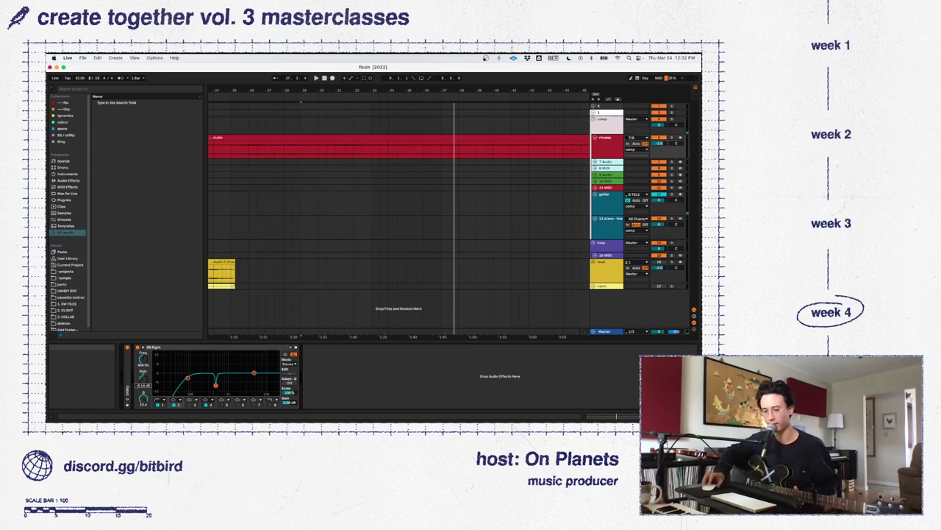
Boost EQ Eight's second band to about 12 dB and play the rhodes recording from bar 29
key(space)
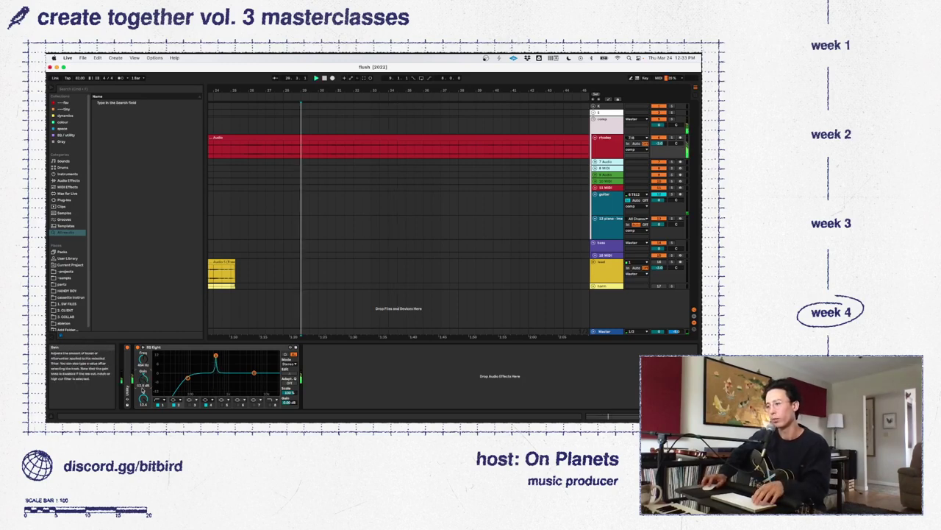
key(space)
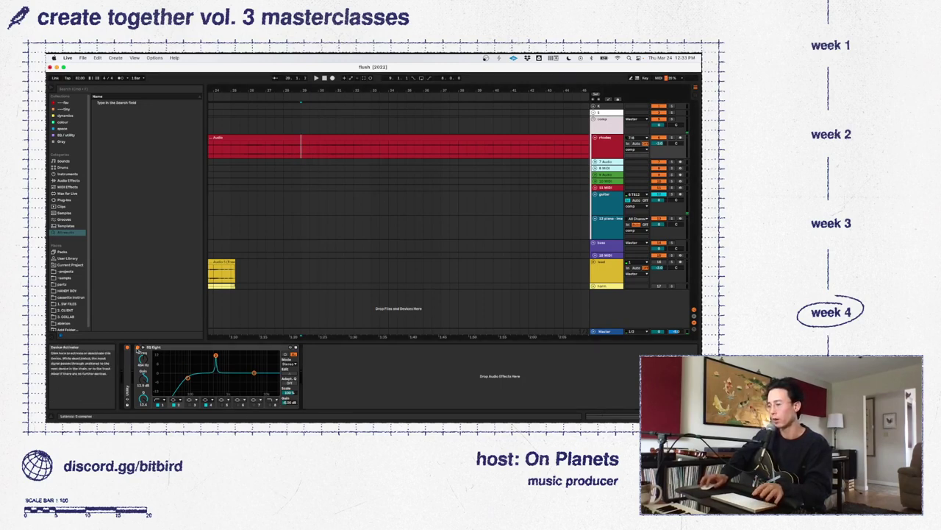
Compare the rhodes level in the Session View mixer with EQ Eight bypassed and enabled during playback
key(Tab)
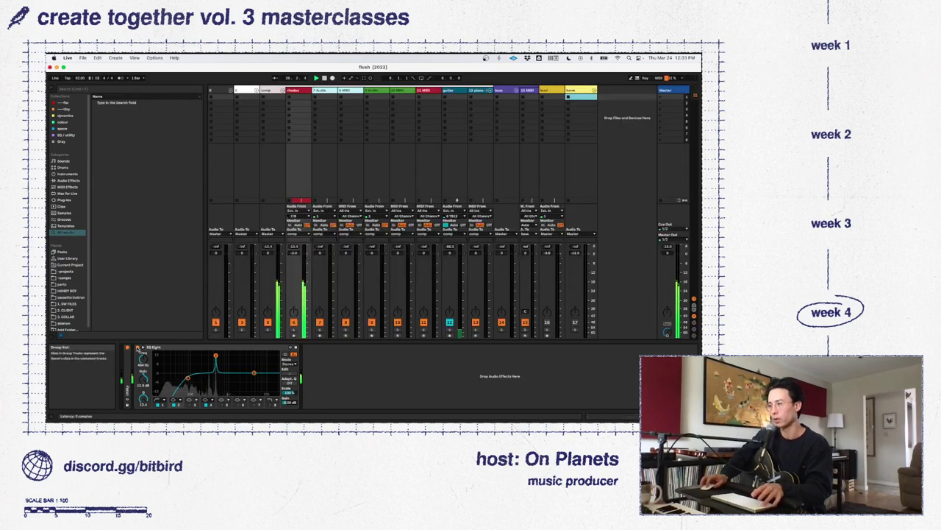
click(138, 347)
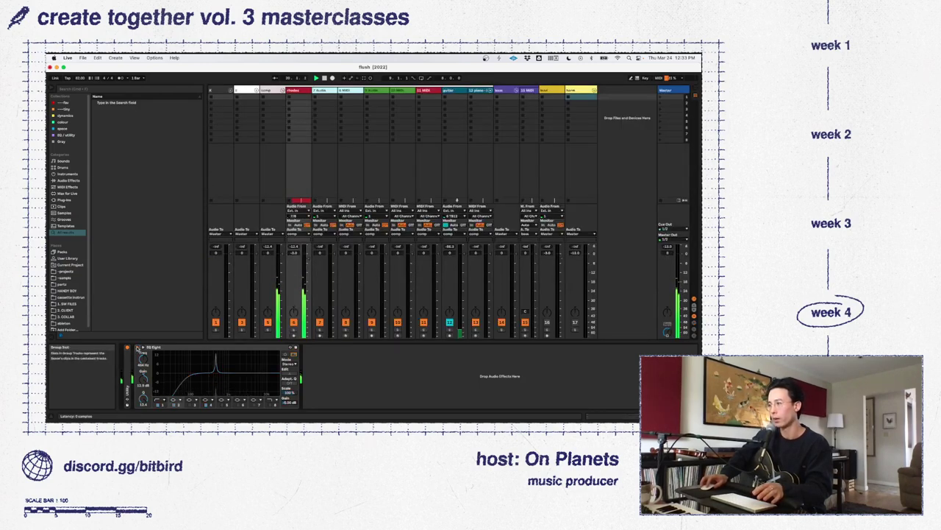
click(138, 347)
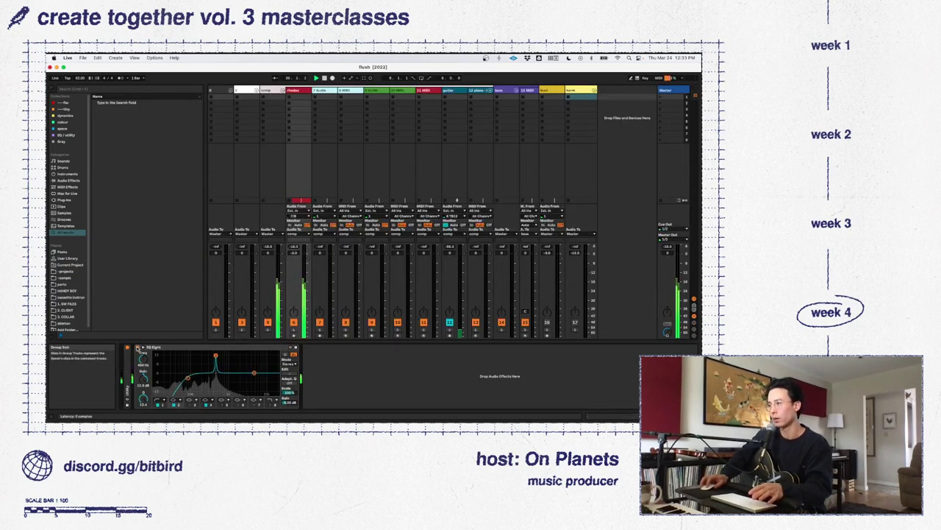
click(137, 347)
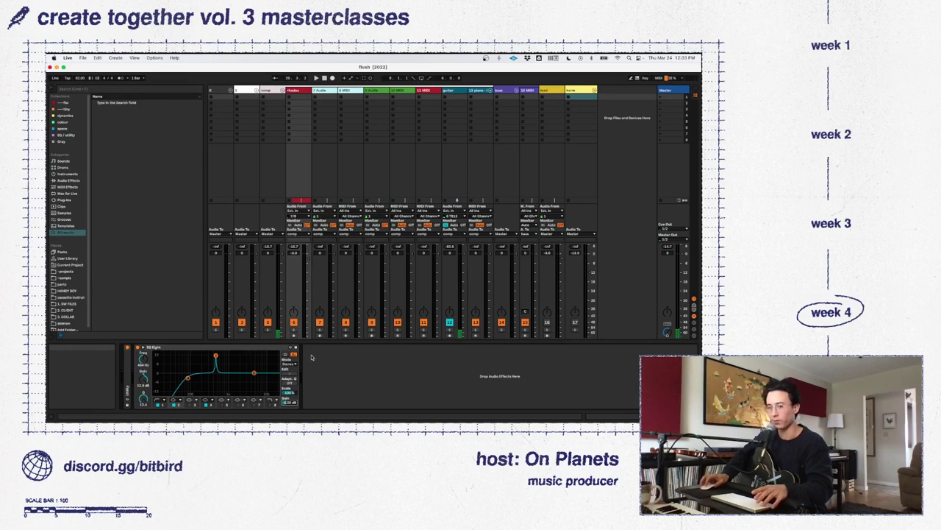
Return to Arrangement View and listen to the rhodes recording with the narrow boost active
key(Tab)
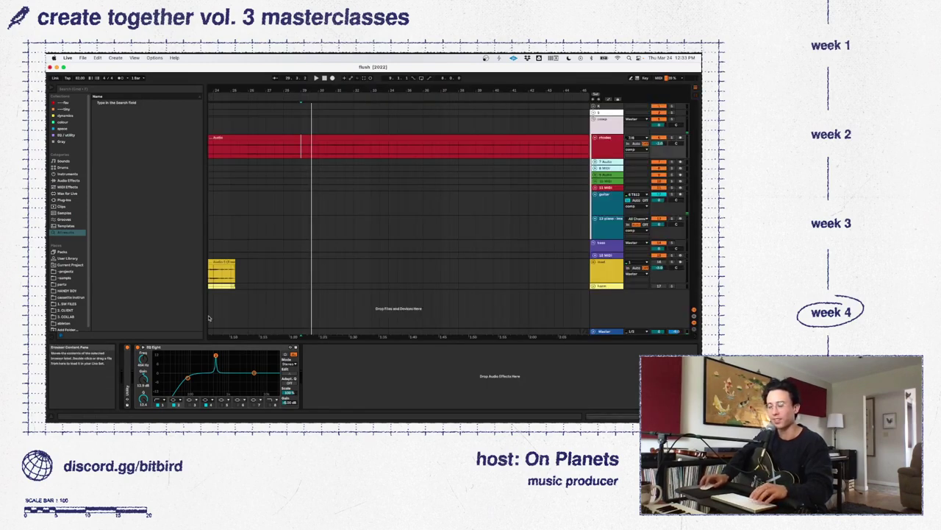
key(space)
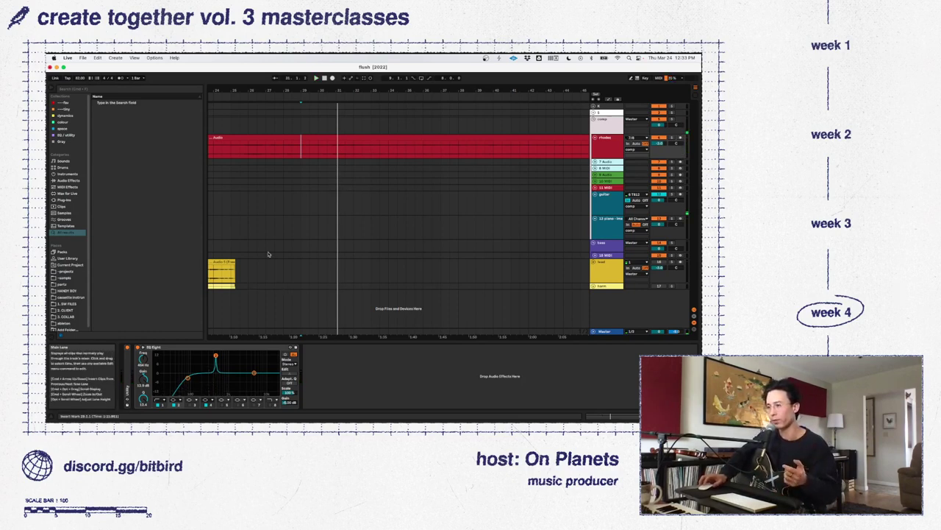
key(space)
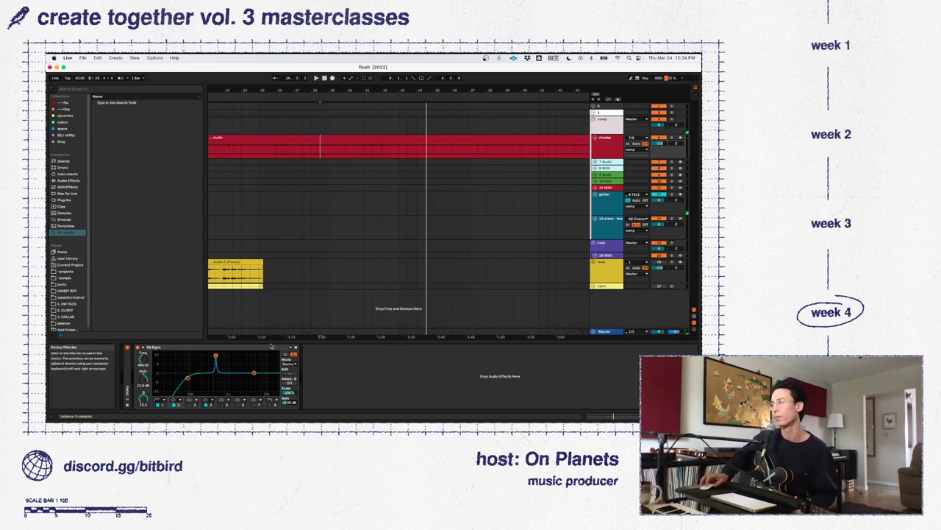
Check the rhodes clip's transposition settings and play the recording from bar 29
drag(373, 86, 373, 90)
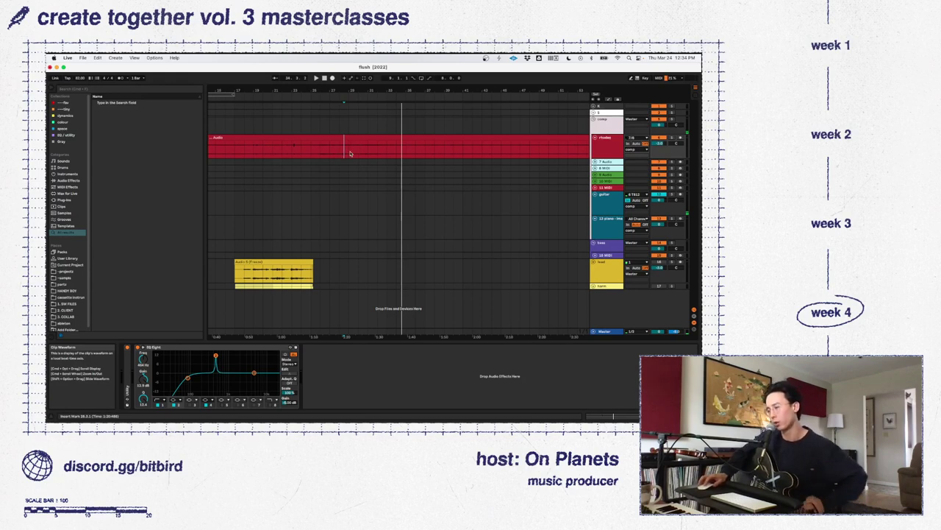
key(space)
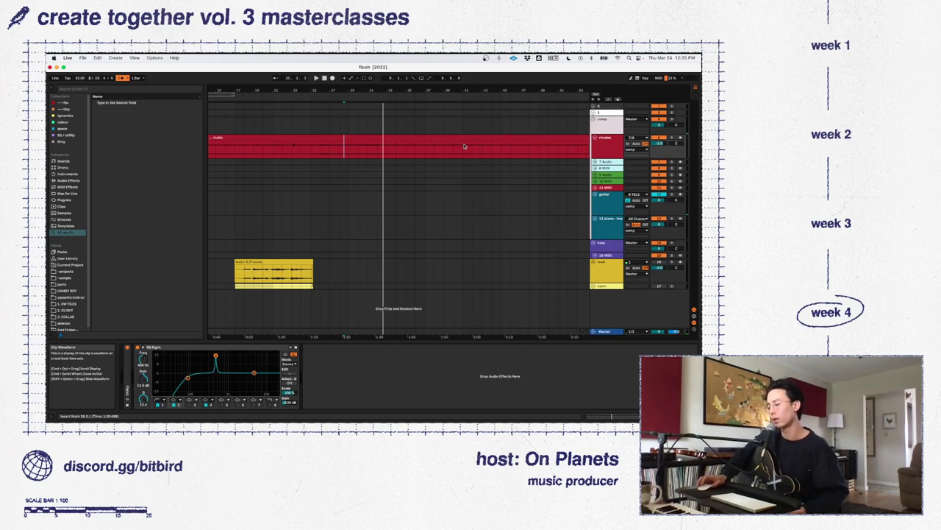
double_click(410, 139)
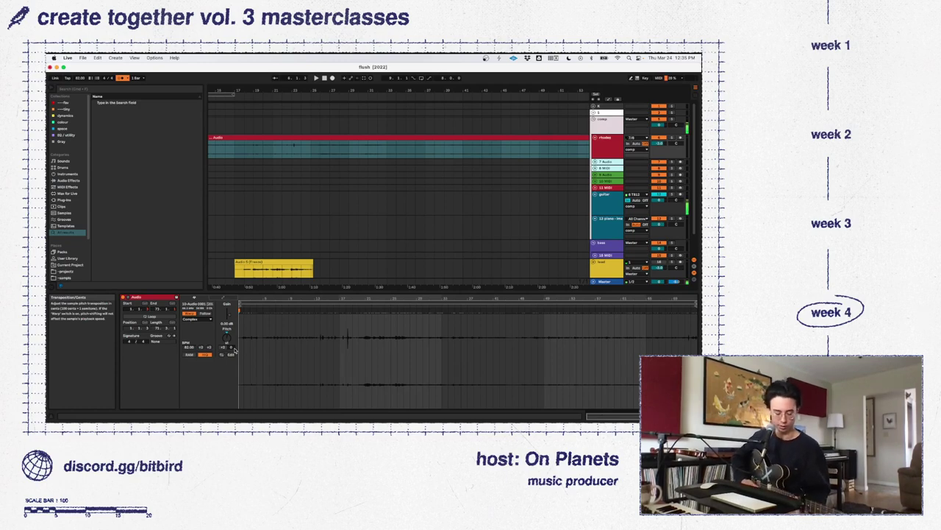
key(space)
click(347, 148)
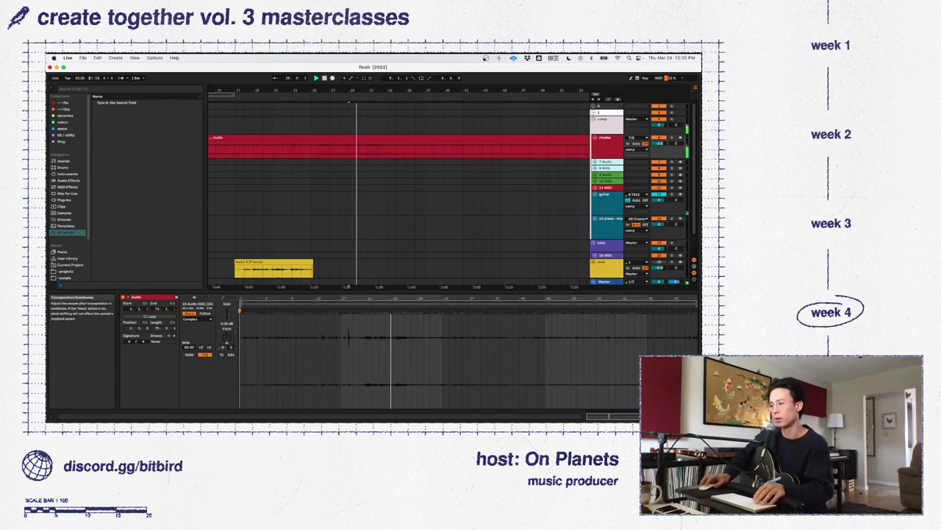
key(Down)
key(space)
key(space)
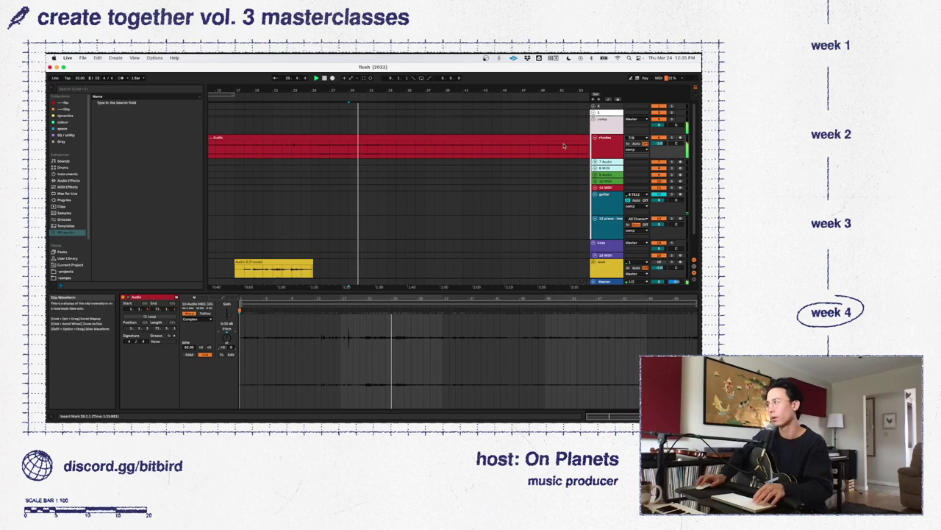
Show the rhodes track's devices, play the recording from bar 30 and boost EQ Eight's upper band slightly
click(602, 149)
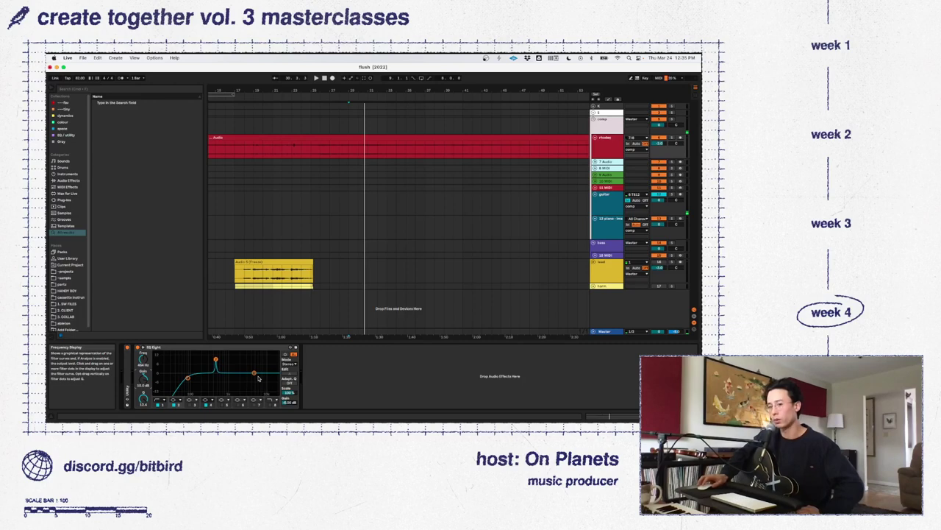
click(363, 153)
key(space)
mouse_move(253, 373)
mouse_down()
mouse_move(245, 358)
mouse_move(250, 364)
mouse_up()
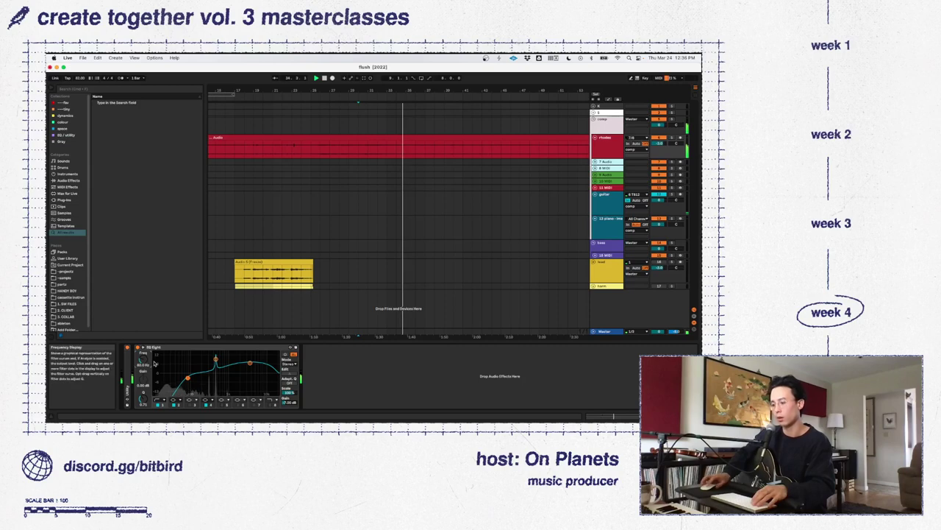
Set EQ Eight's low-cut band to 30 Hz and replay the rhodes from bar 30
click(158, 404)
key(space)
key(space)
click(178, 404)
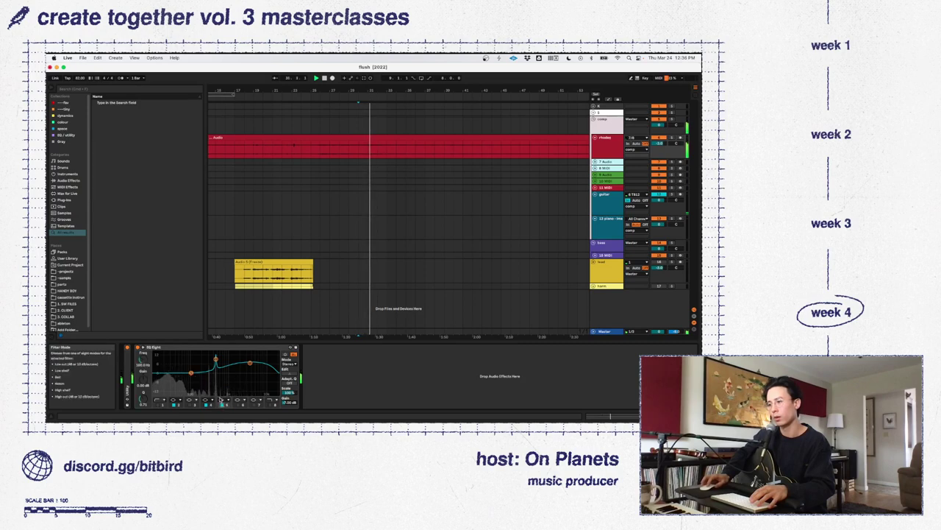
click(159, 404)
click(145, 361)
text(30)
key(Return)
key(space)
key(space)
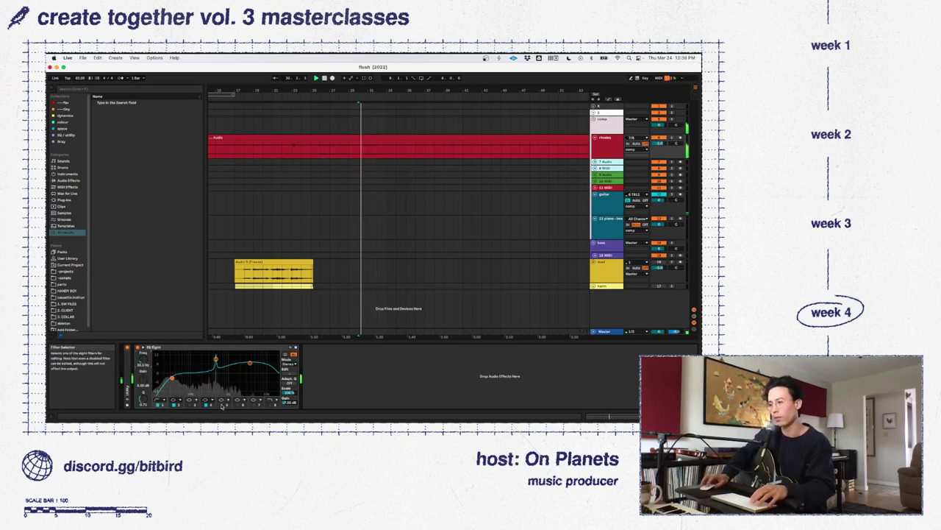
Boost the lows with EQ Eight's second band and pull the eighth band's high cut down into the midrange
click(190, 373)
drag(189, 374, 193, 359)
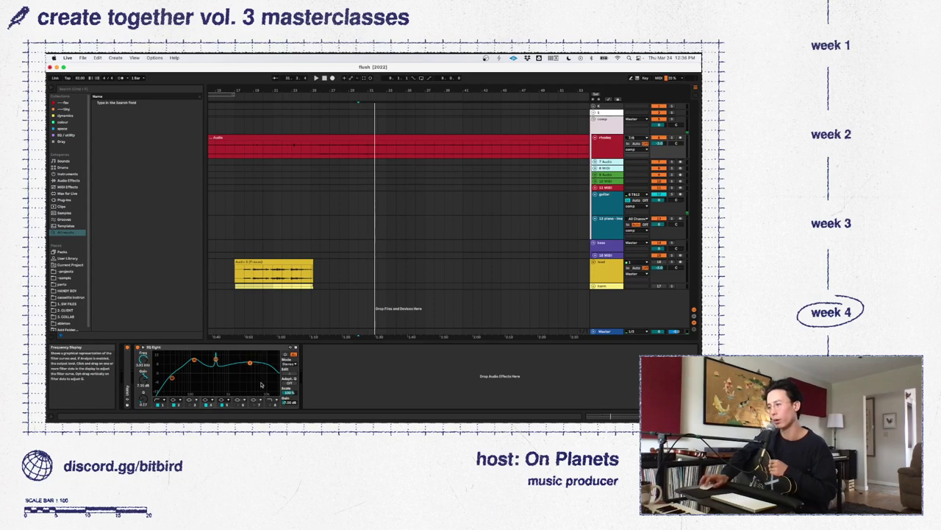
click(270, 405)
drag(271, 378, 218, 376)
key(space)
click(194, 360)
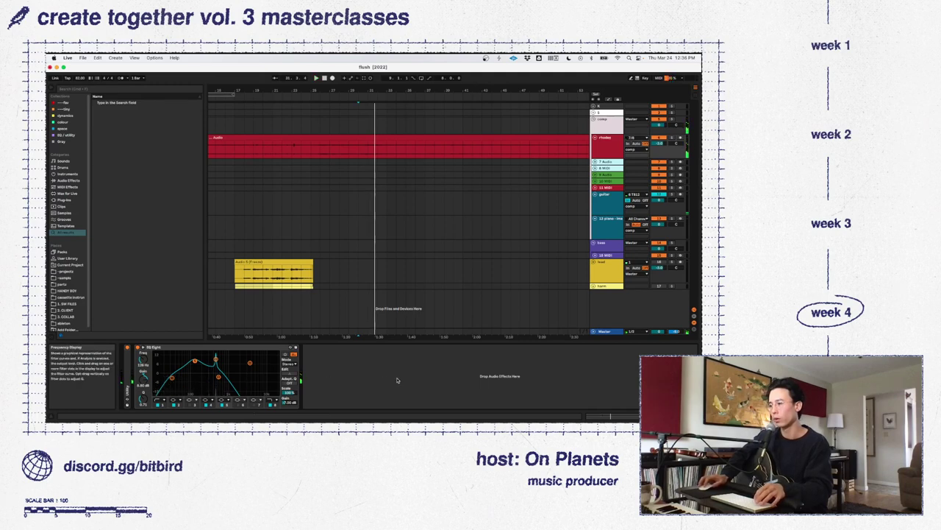
Compare the rhodes level in the Session View mixer with the reshaped EQ Eight curve enabled and bypassed
key(Tab)
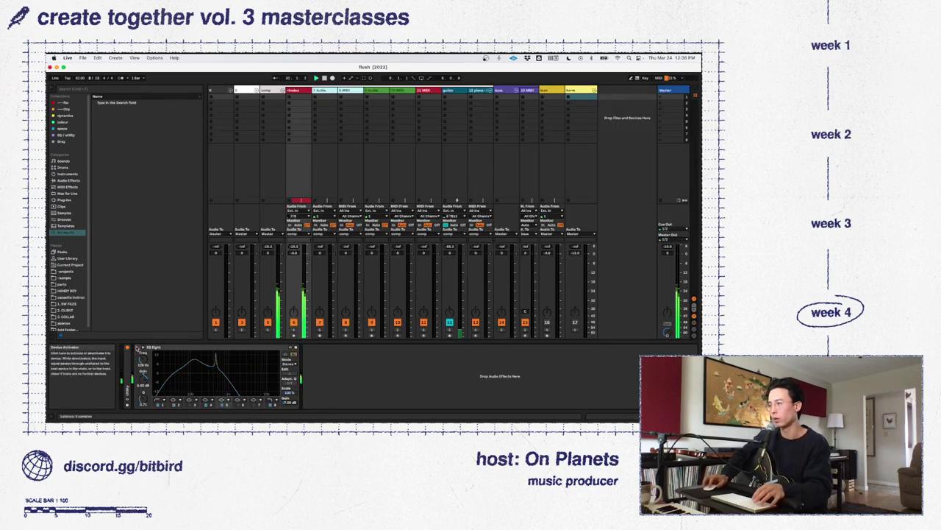
click(136, 348)
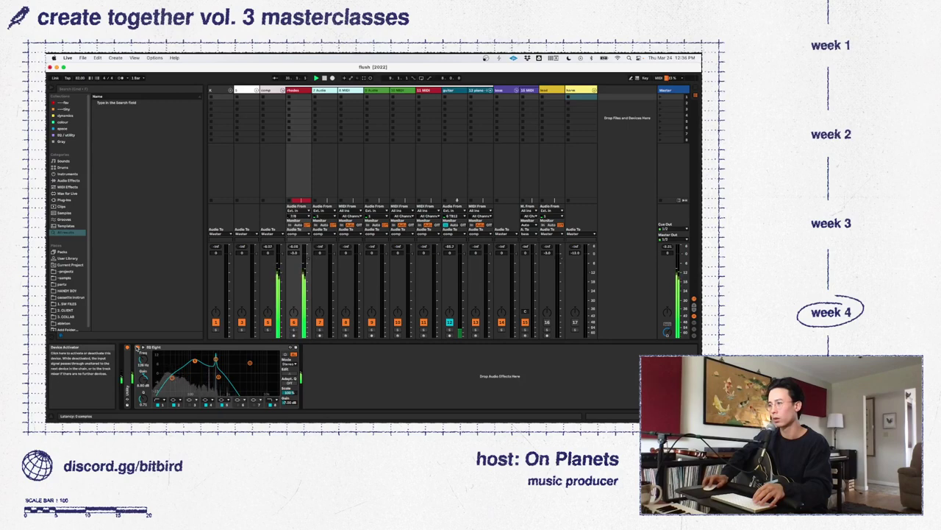
click(137, 347)
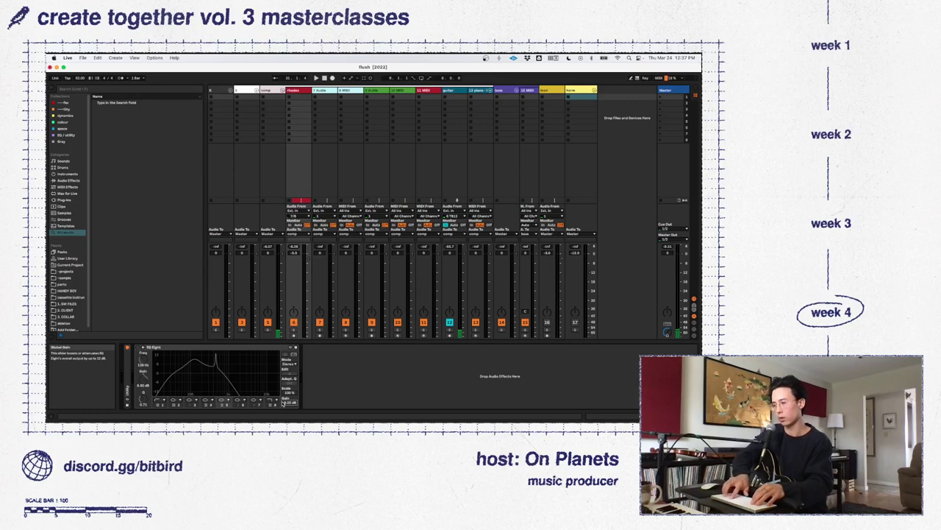
Adjust EQ Eight's output gain, collapse the device and re-enable it while replaying the rhodes
key(Return)
key(space)
double_click(240, 346)
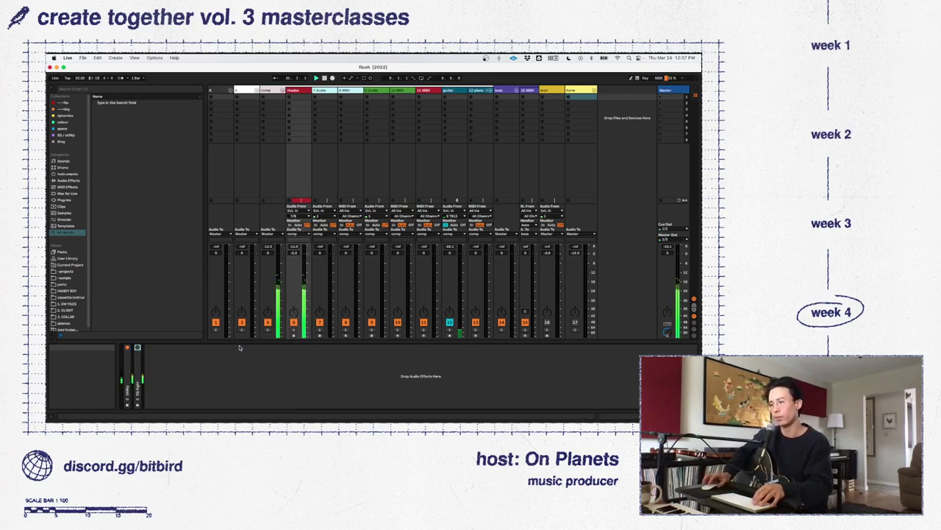
click(137, 347)
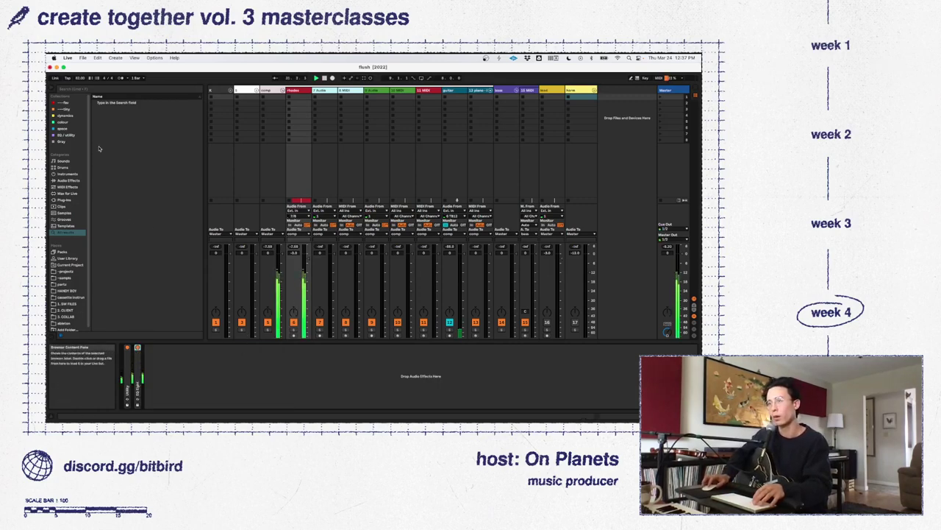
key(Tab)
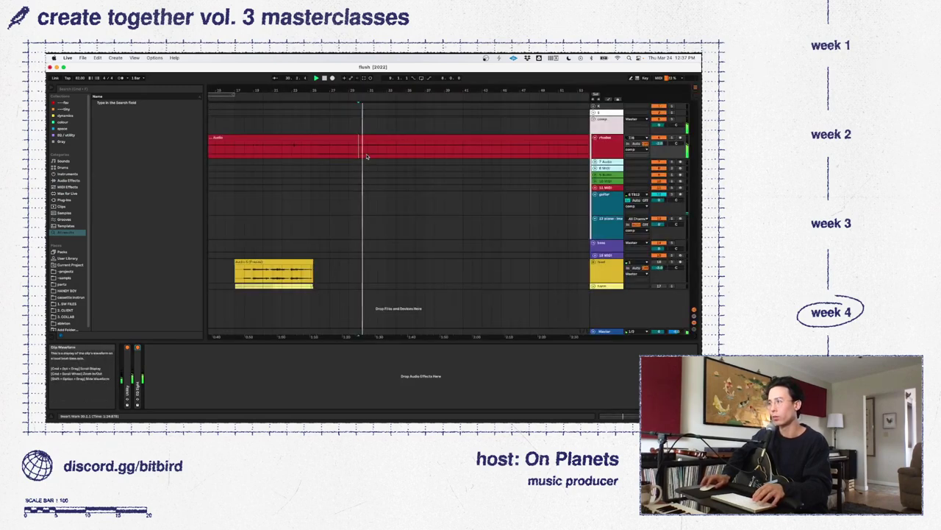
key(Tab)
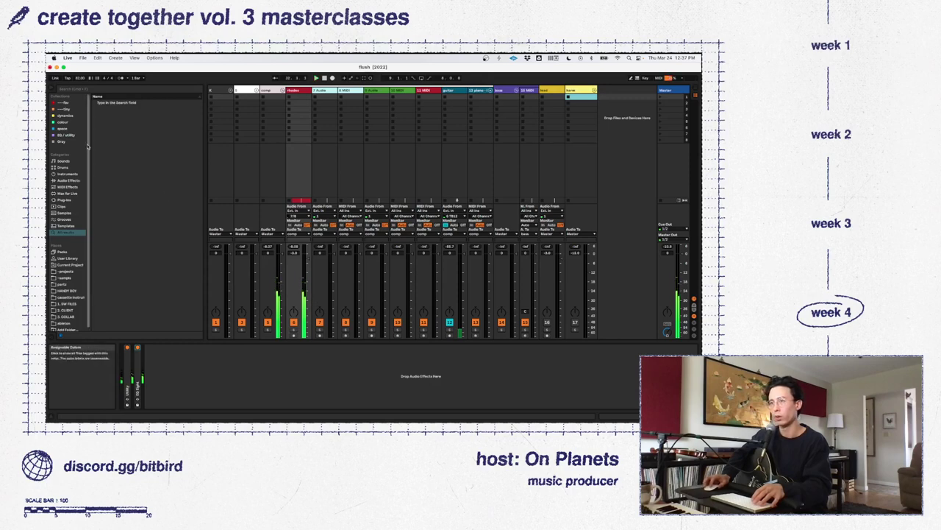
Load TDR Molotok from the dynamics collection onto the rhodes track and open its plug-in window clear of the browser
click(65, 115)
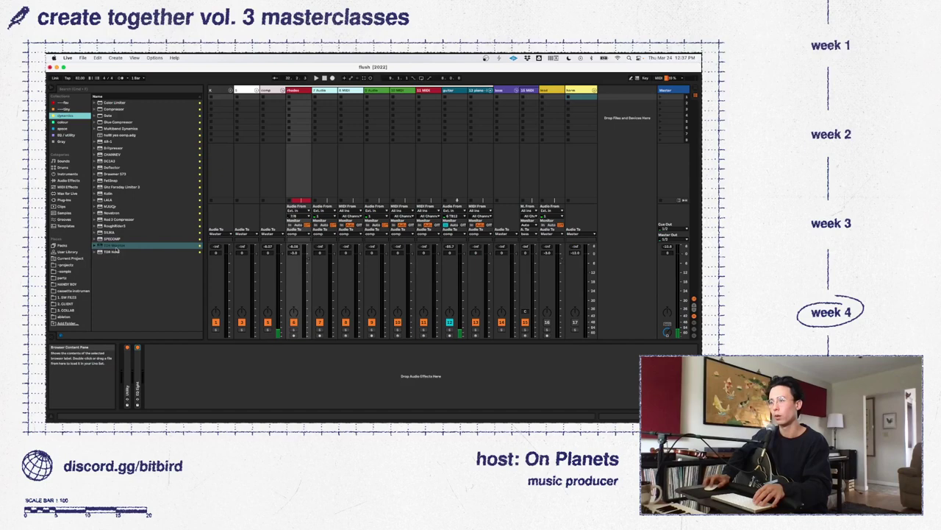
double_click(115, 247)
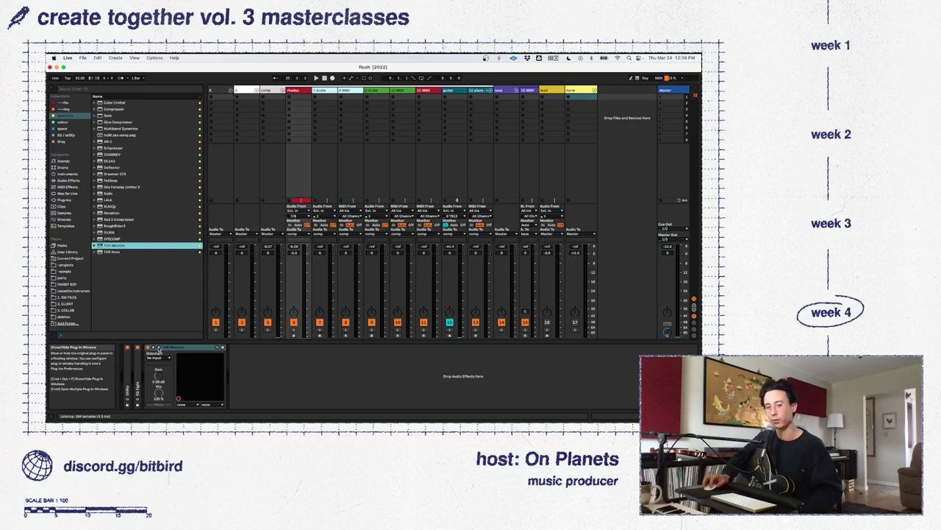
click(158, 348)
drag(214, 143, 449, 157)
Set Molotok's threshold to -20 dB and play the rhodes from bar 30 in Arrangement View
click(363, 261)
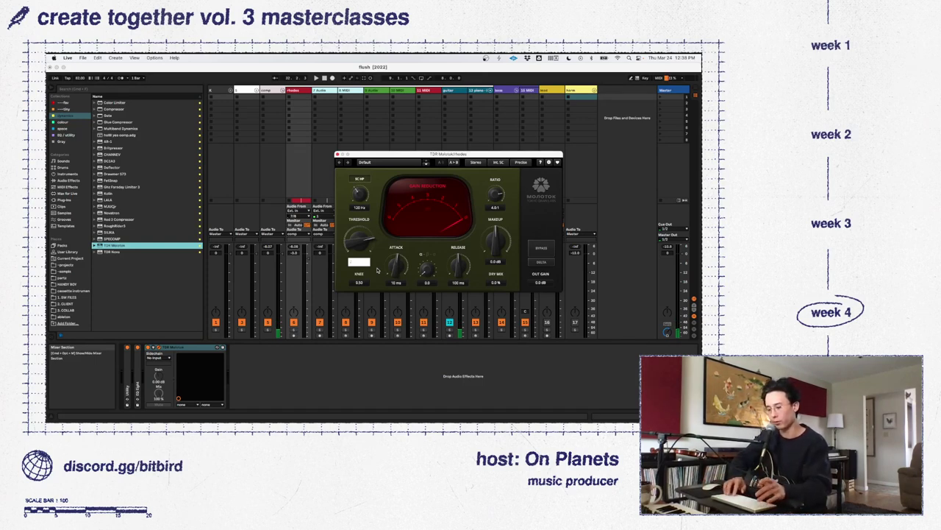
key(Return)
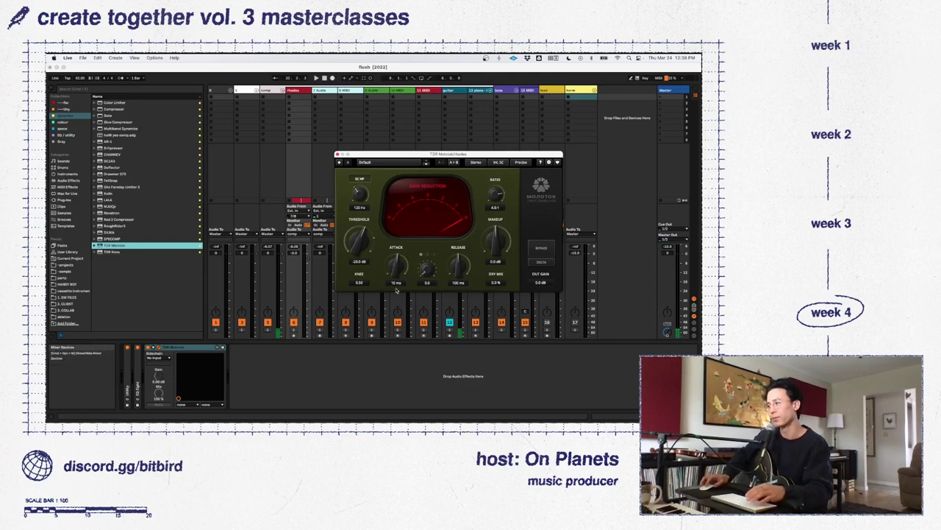
key(Tab)
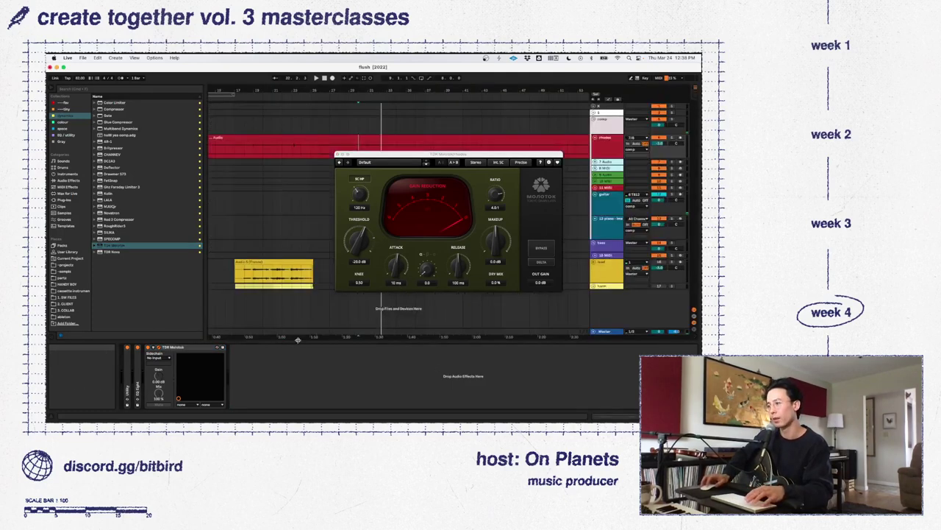
drag(369, 156, 372, 202)
click(359, 155)
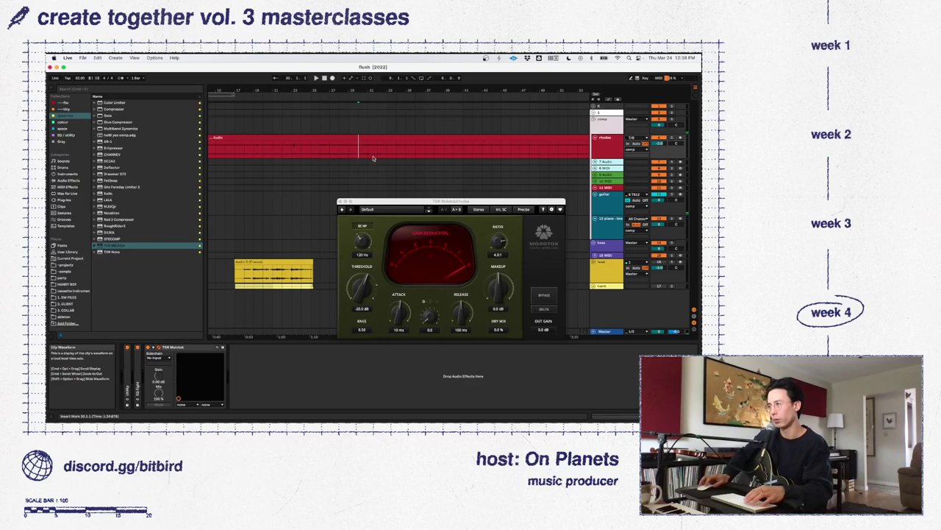
key(space)
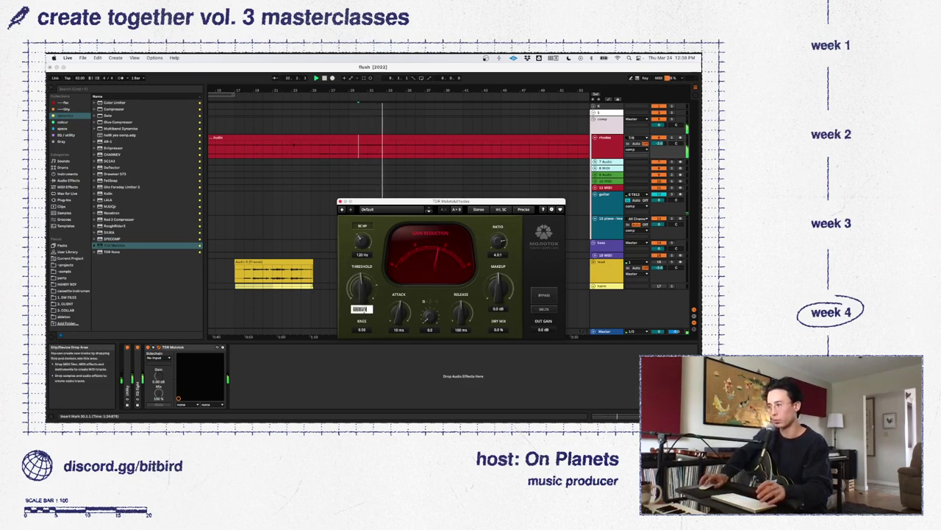
Set Molotok's threshold to -24 dB and its attack to 4 ms during playback
text(-24)
key(Return)
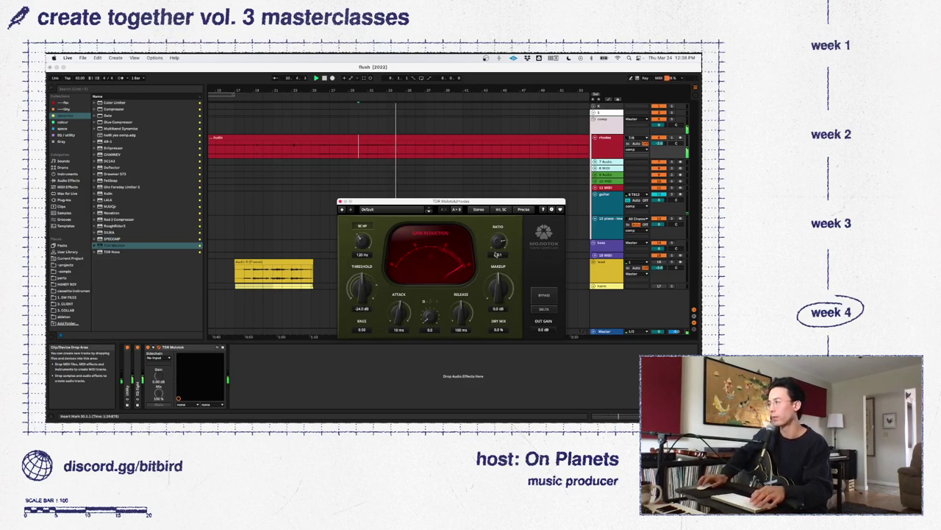
click(395, 329)
text(4)
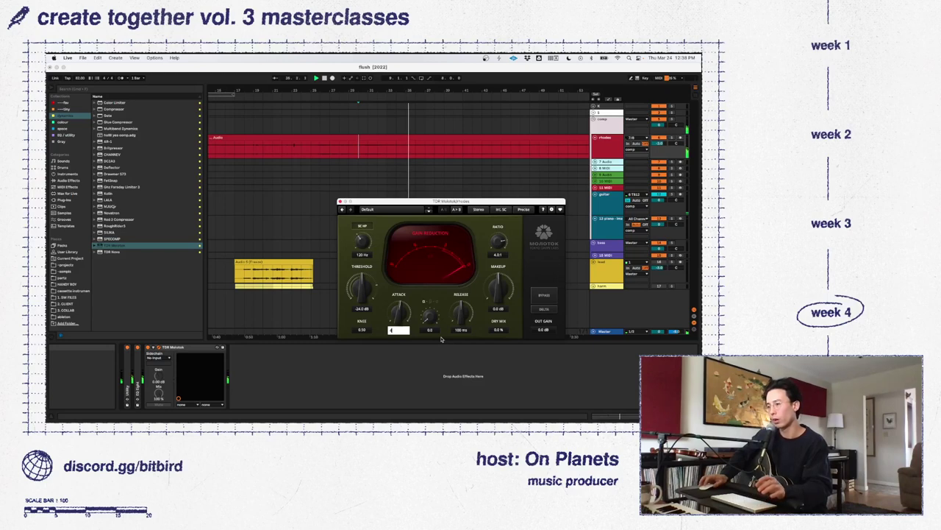
key(Return)
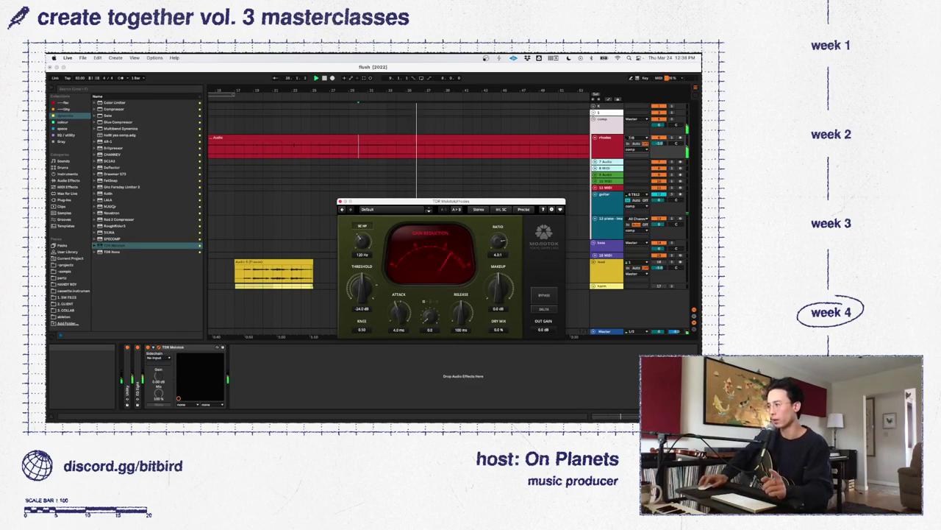
Set Molotok's release to 44 ms, lower its threshold to about -28.7 dB and restart playback
double_click(462, 328)
text(4)
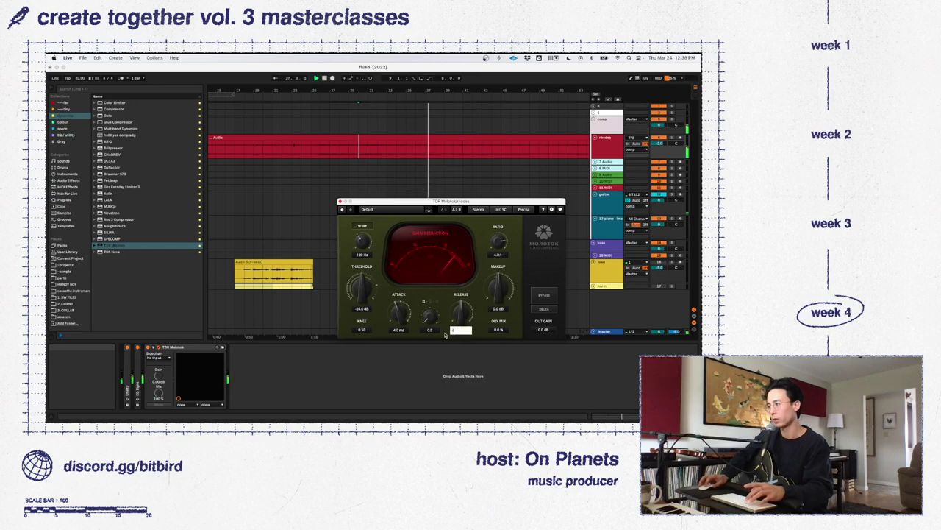
text(4)
key(Return)
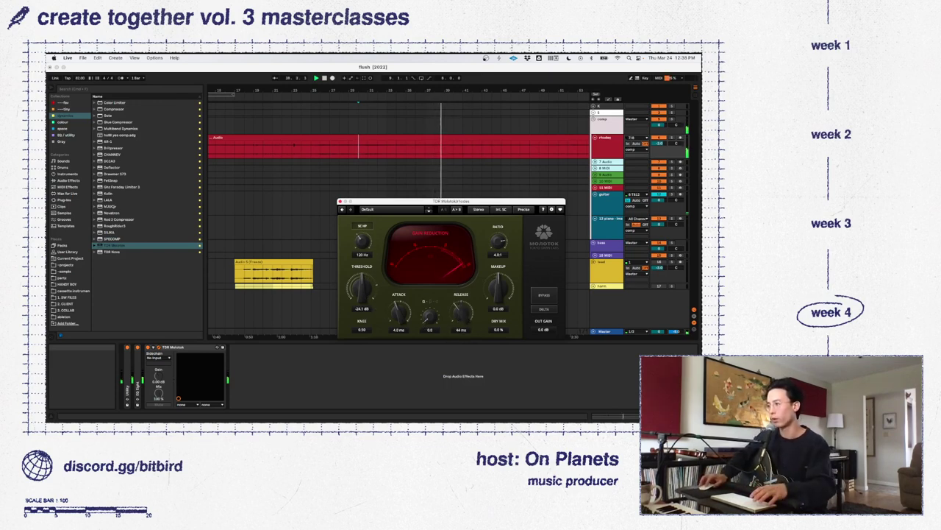
drag(364, 292, 365, 302)
key(space)
key(space)
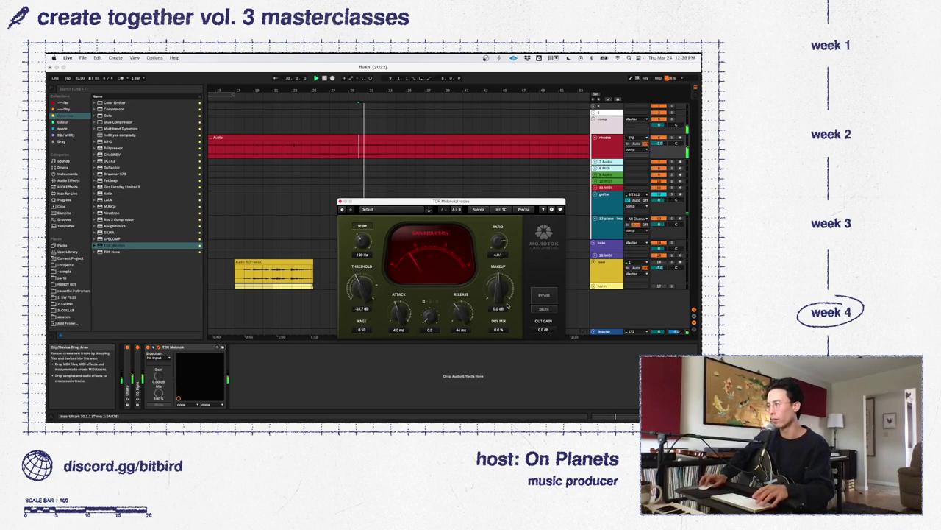
Set Molotok's makeup gain to 8 dB
double_click(507, 307)
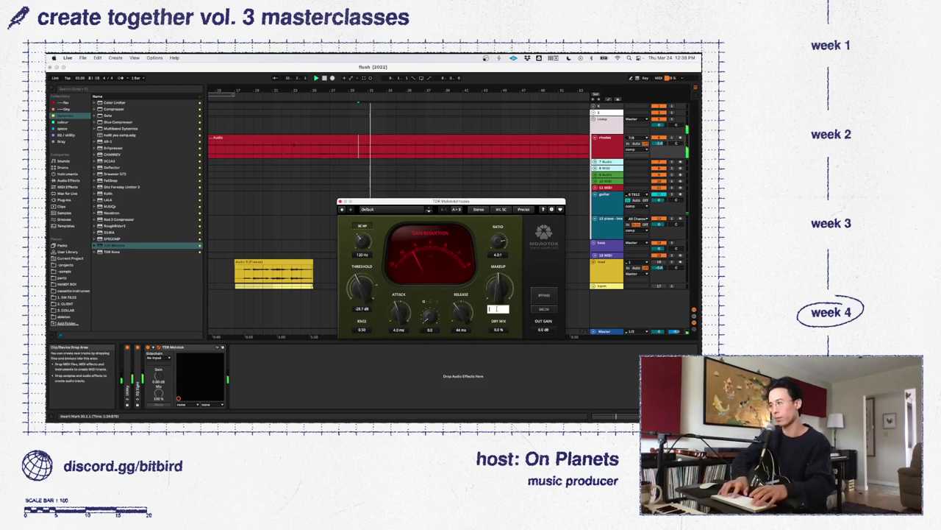
text(8)
key(Return)
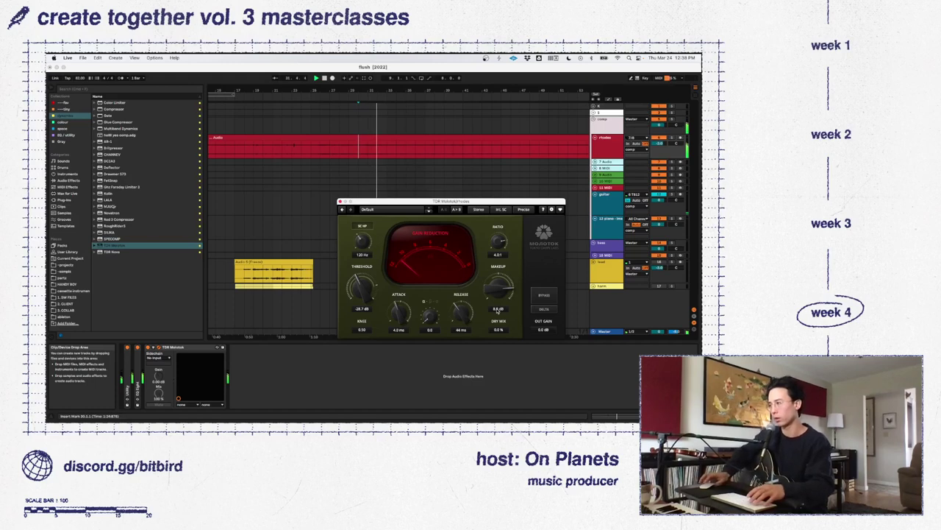
Try a fast Molotok attack of about 1.6 ms, and set the attack to 15 ms
drag(400, 309, 403, 316)
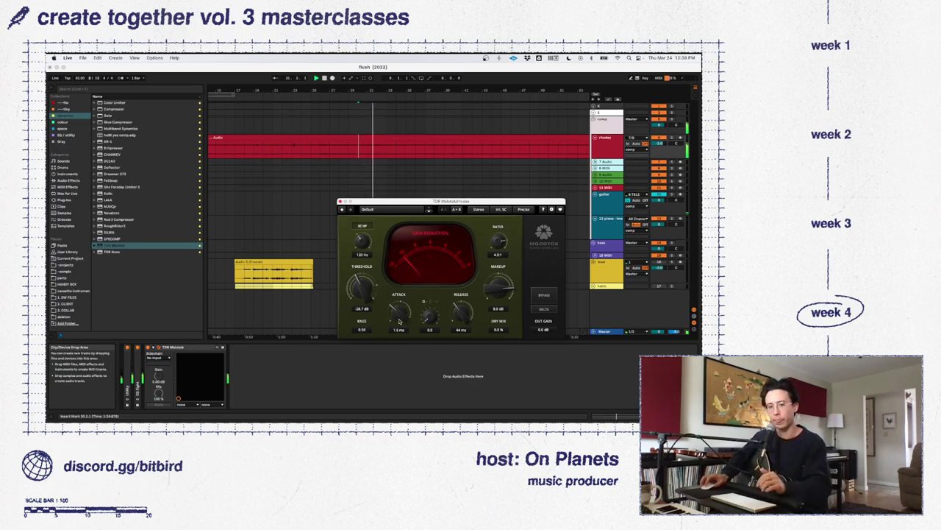
click(397, 330)
text(15)
key(Return)
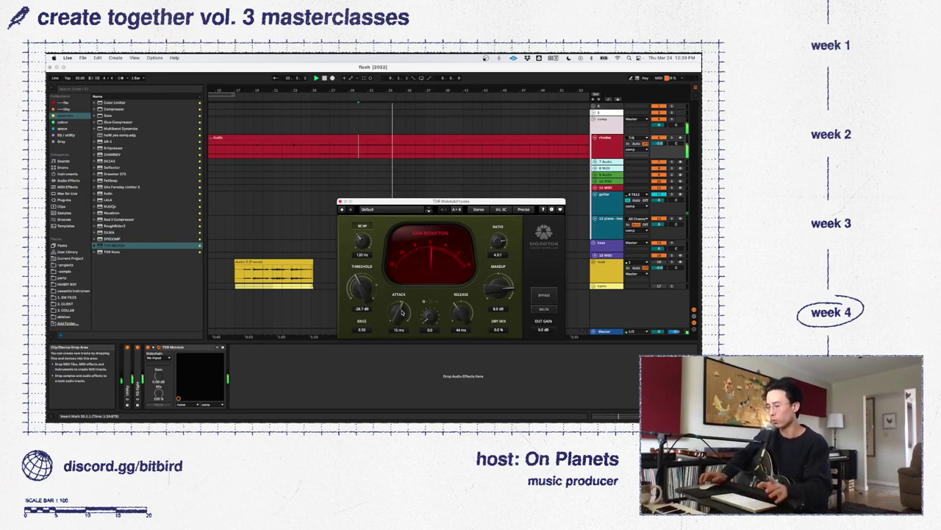
Set Molotok's attack to 4 ms and its threshold to -26 dB
click(401, 331)
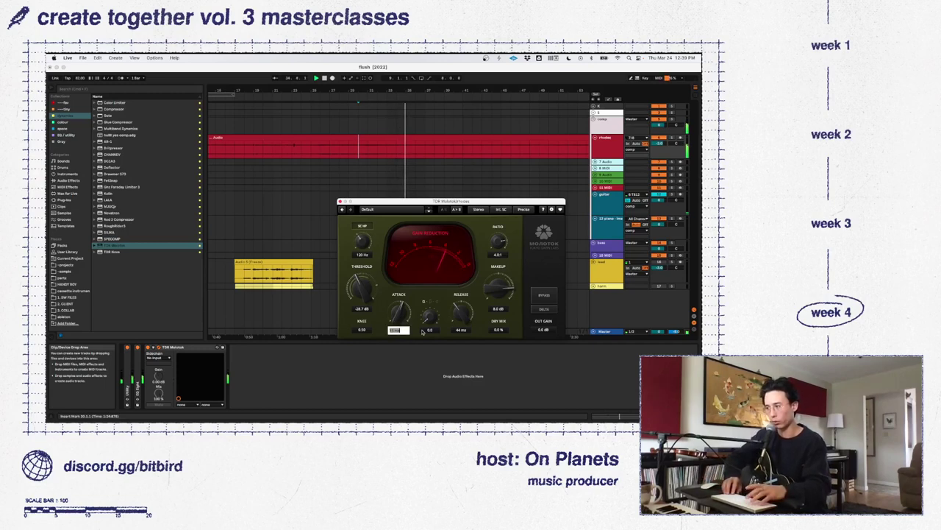
text(4)
key(Return)
click(361, 309)
key(BackSpace)
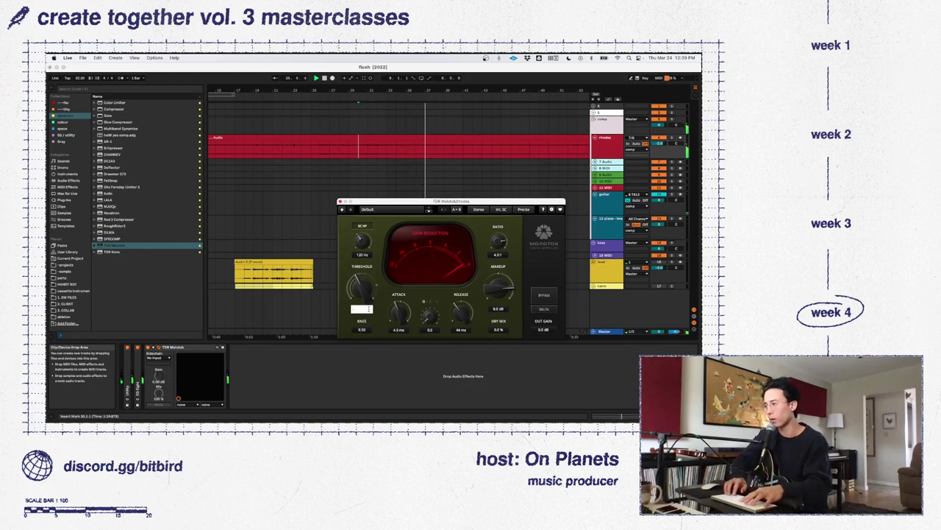
text(26)
key(Return)
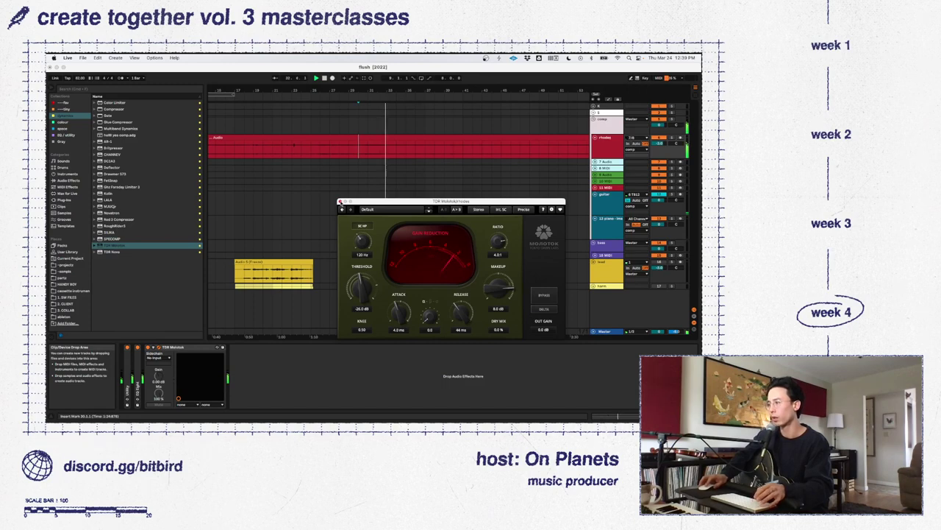
Close the Molotok window and check the track levels in the Session View mixer before returning to the arrangement
click(339, 201)
key(Tab)
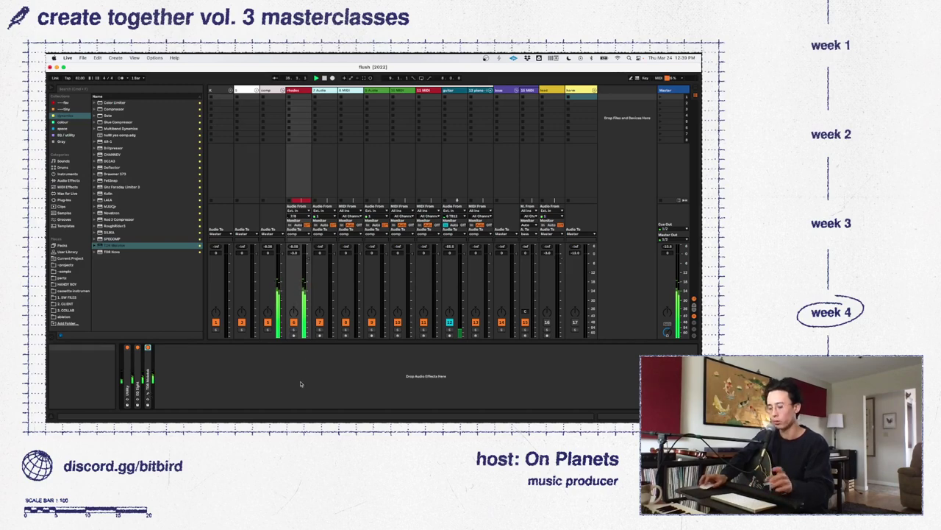
key(Tab)
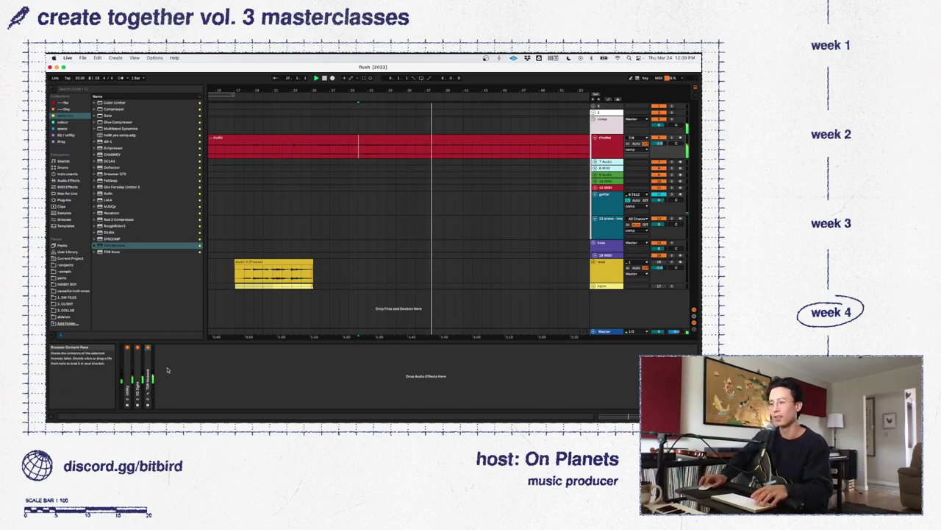
Add an EQ Eight after Molotok, shape a low cut with a narrow low-mid dip, and leave the device folded
right_click(182, 373)
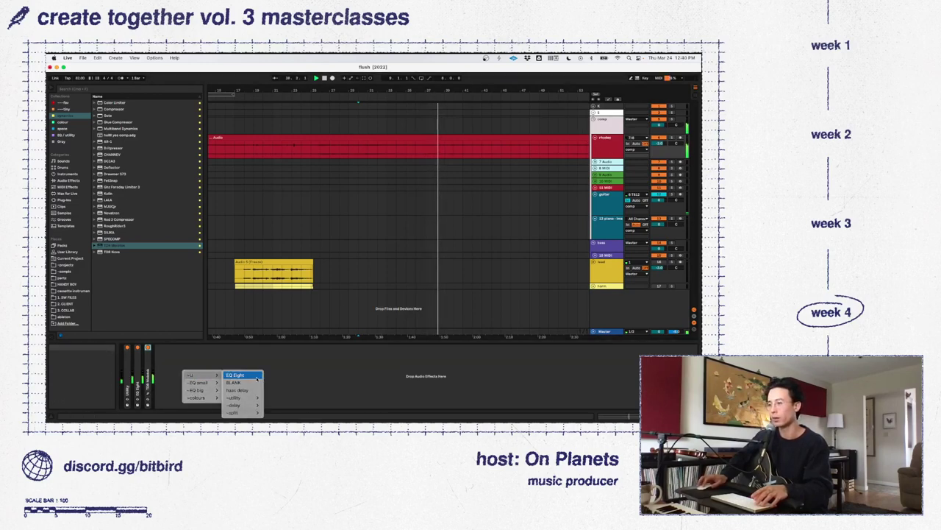
click(207, 386)
key(Return)
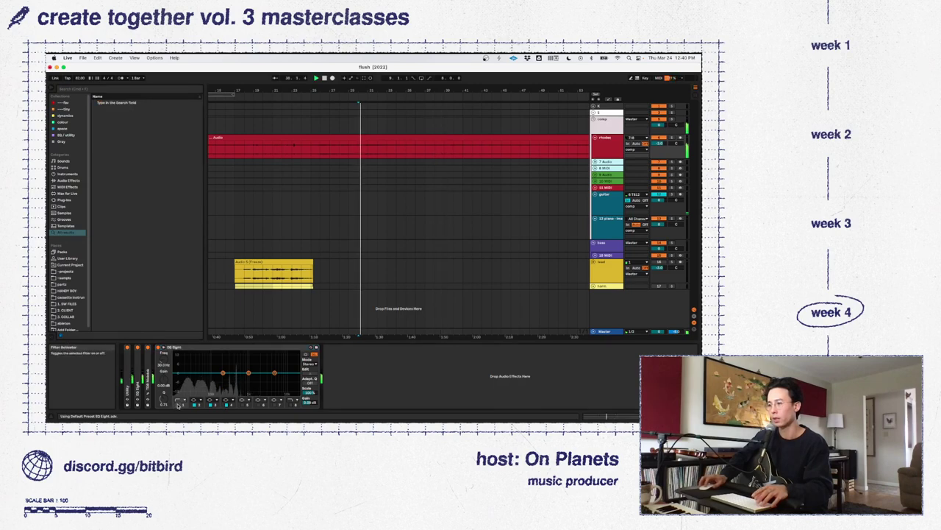
drag(193, 379, 198, 381)
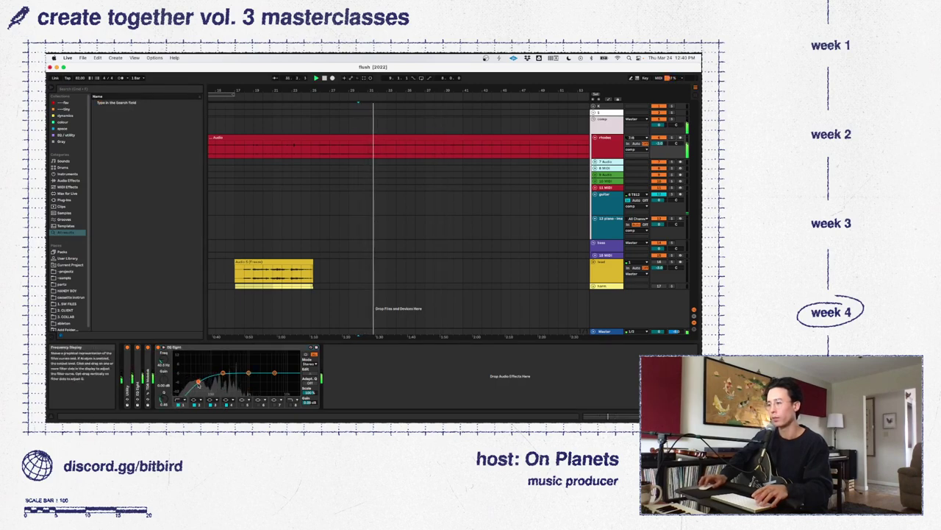
drag(223, 372, 235, 360)
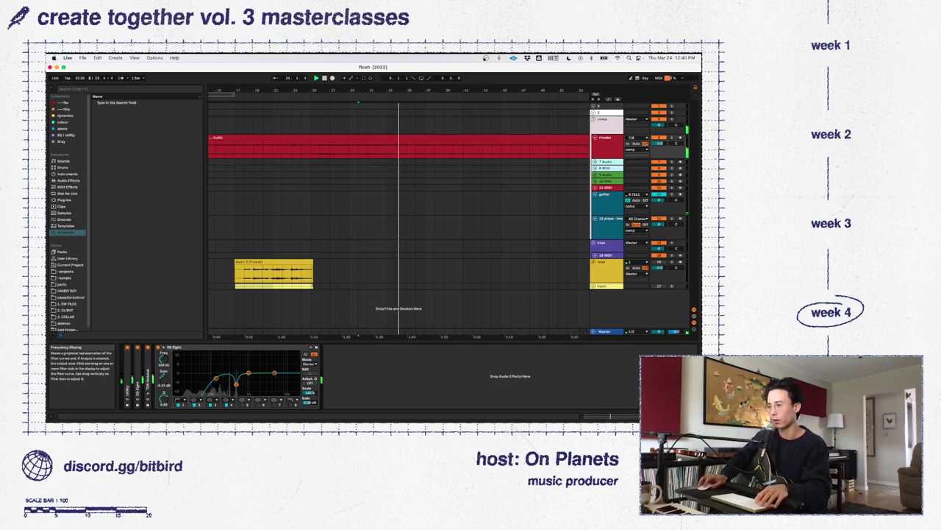
double_click(177, 347)
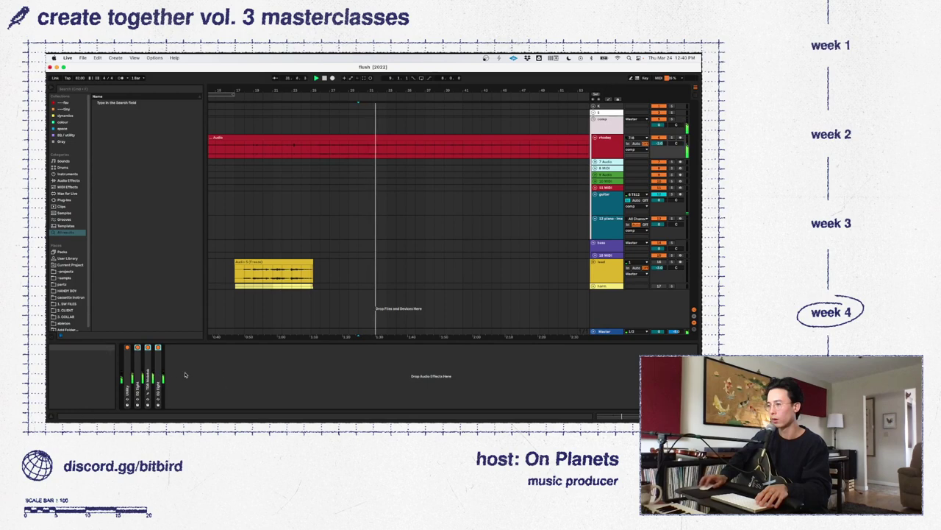
double_click(158, 379)
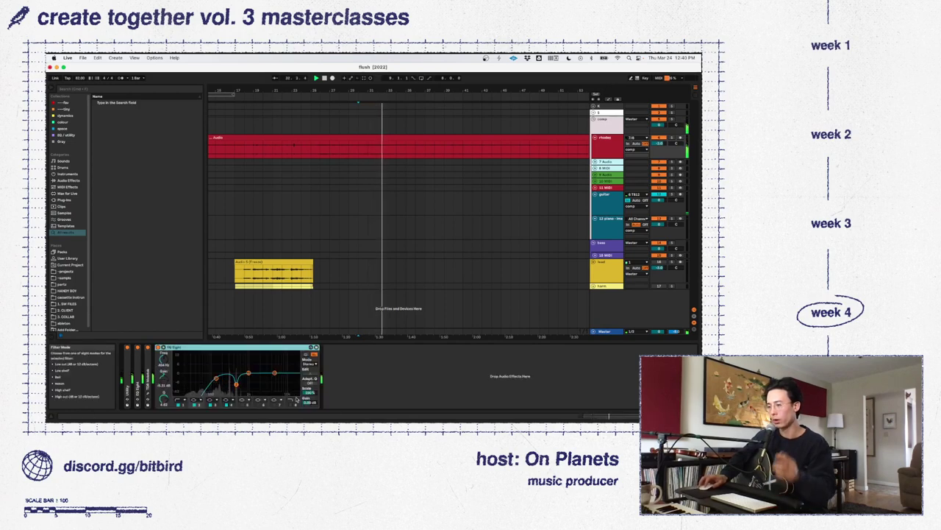
double_click(234, 348)
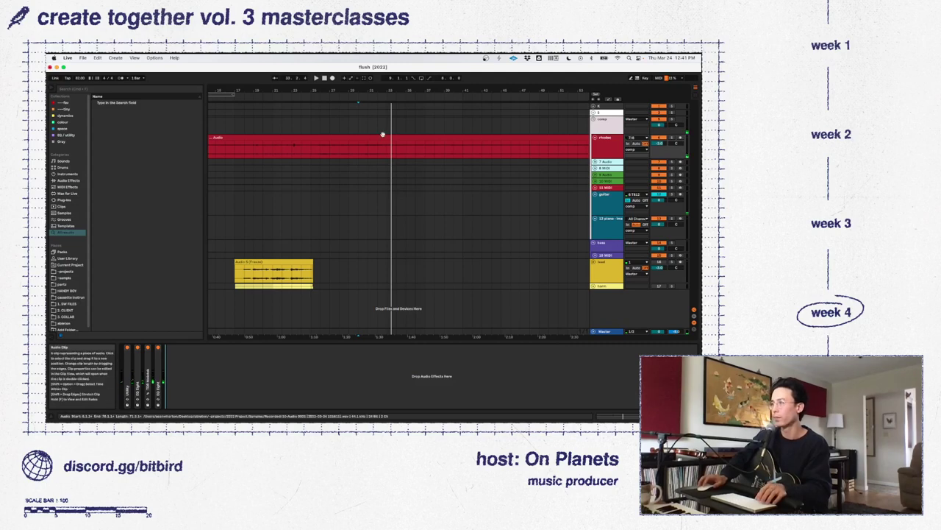
Audition several passages of the recorded rhodes clip to find a usable four-bar section
click(321, 143)
click(406, 147)
scroll(423, 152, right, 5)
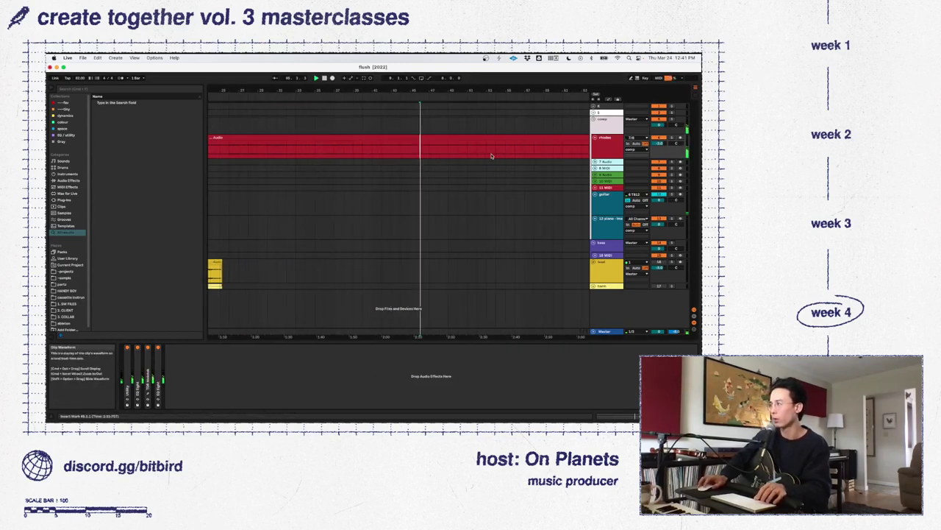
scroll(472, 157, right, 1)
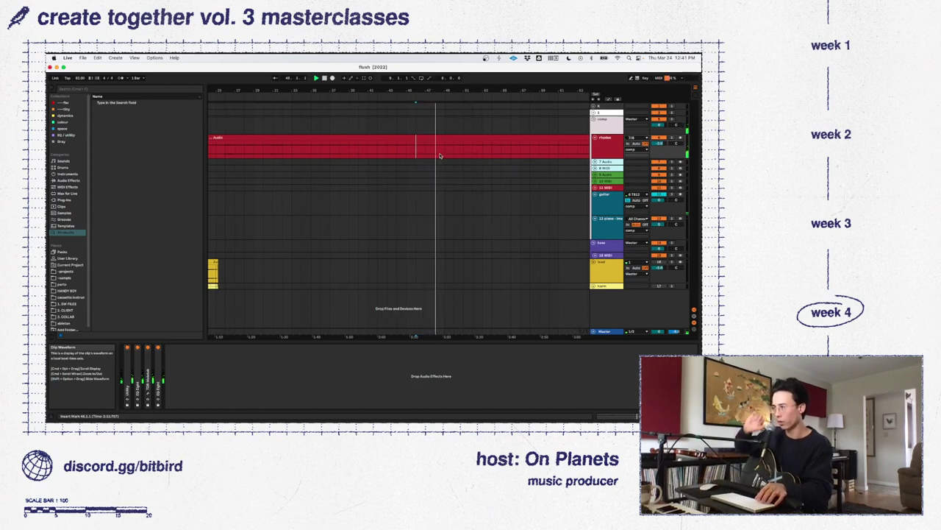
click(398, 155)
click(406, 155)
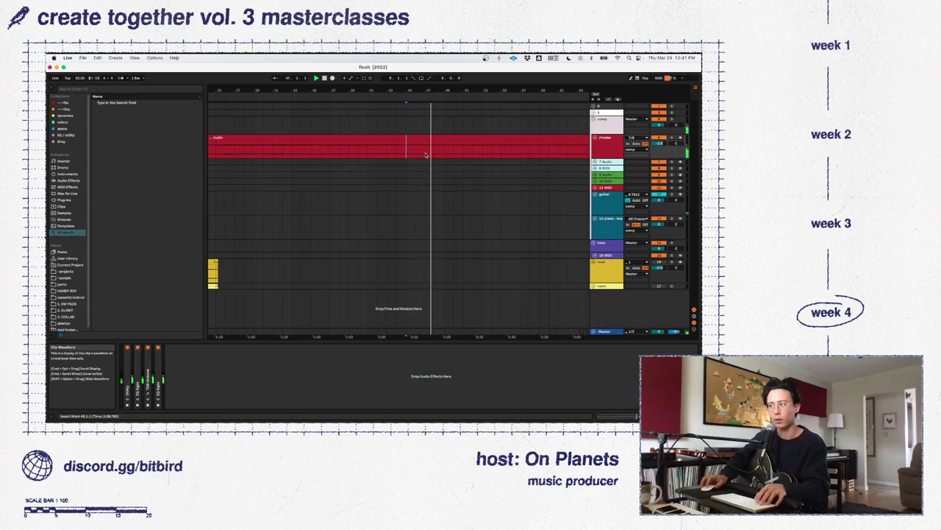
click(312, 148)
click(330, 152)
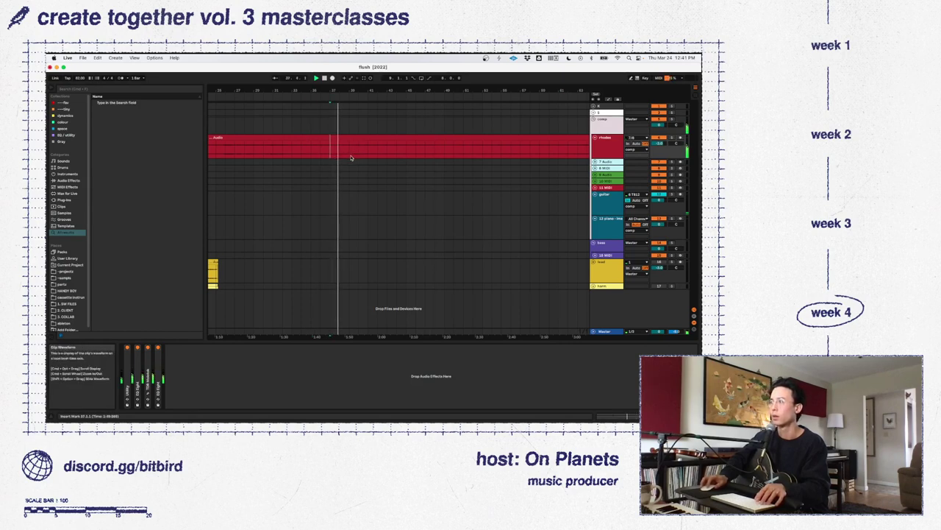
click(292, 152)
key(space)
key(space)
scroll(246, 150, left, 2)
click(242, 150)
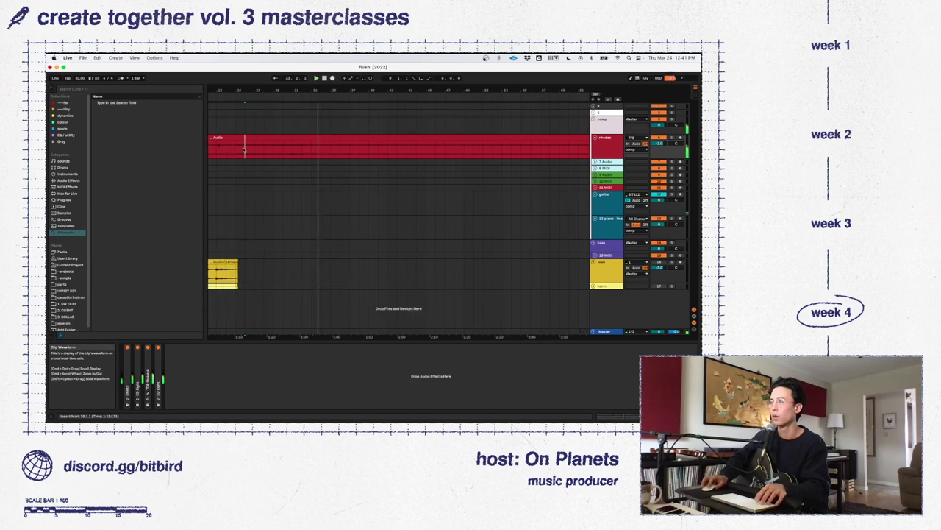
scroll(330, 160, right, 3)
scroll(330, 160, right, 2)
click(369, 157)
key(space)
key(space)
click(390, 156)
key(space)
key(space)
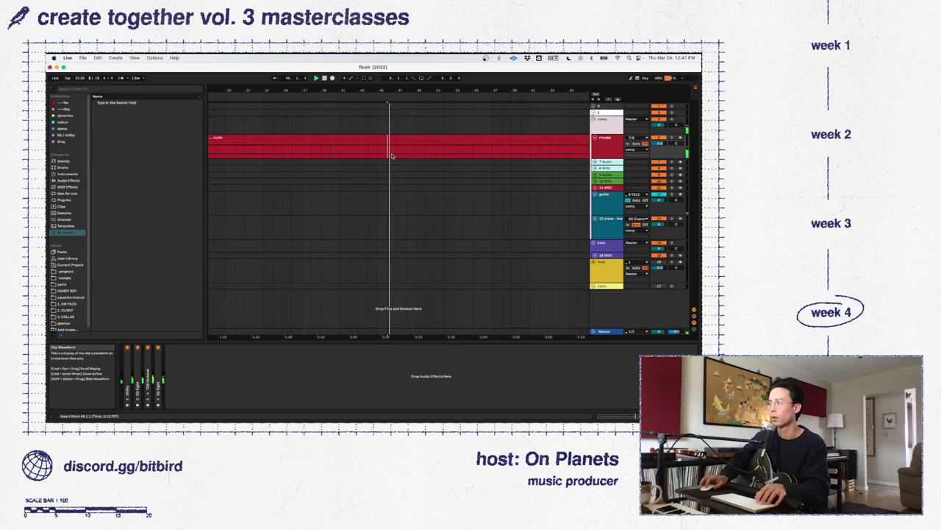
click(456, 155)
scroll(471, 157, right, 2)
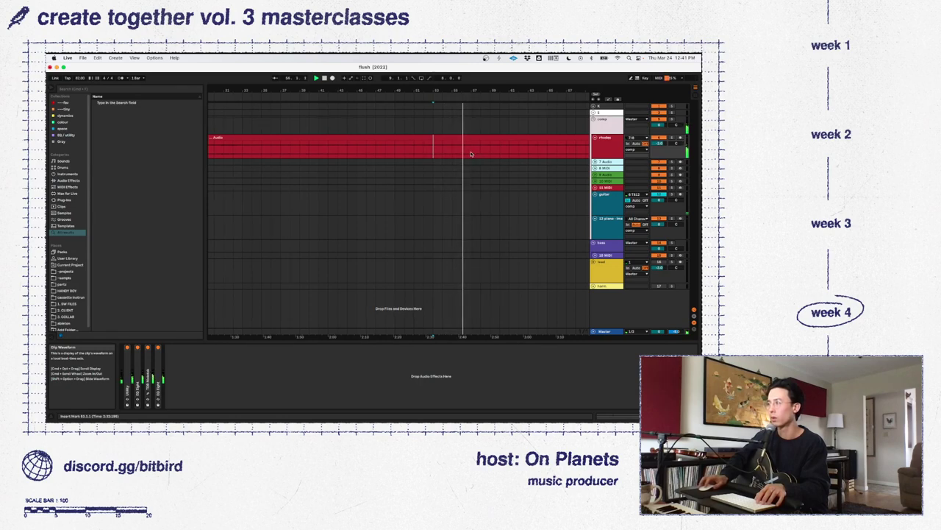
Split the rhodes clip at bars 53 and 57 to isolate a four-bar section
click(472, 153)
shift+click(434, 153)
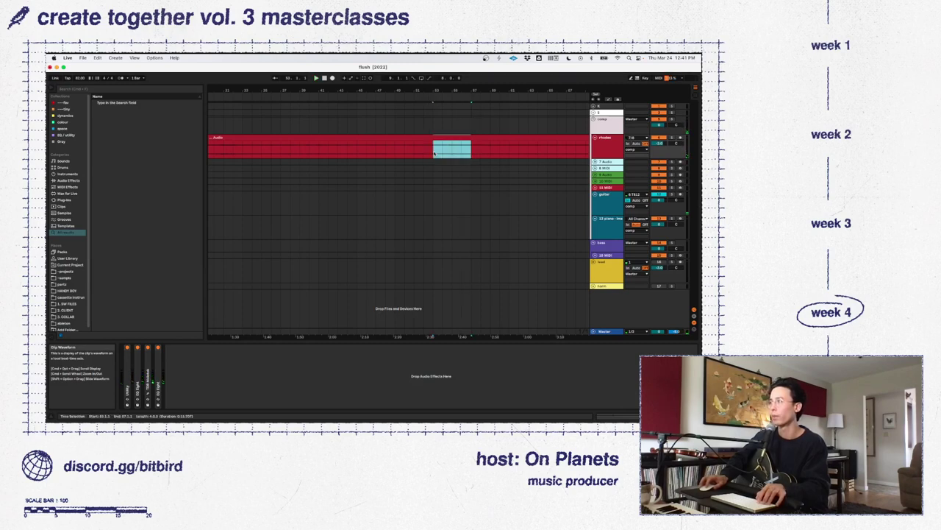
key(super+e)
scroll(447, 140, down, 3)
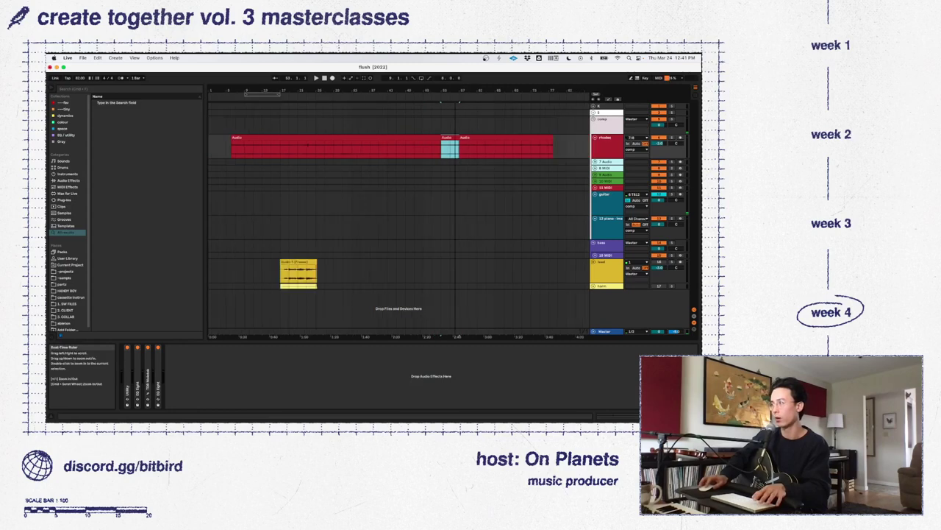
Delete the rhodes audio on both sides of the four-bar section and move that section to bar 17
click(431, 136)
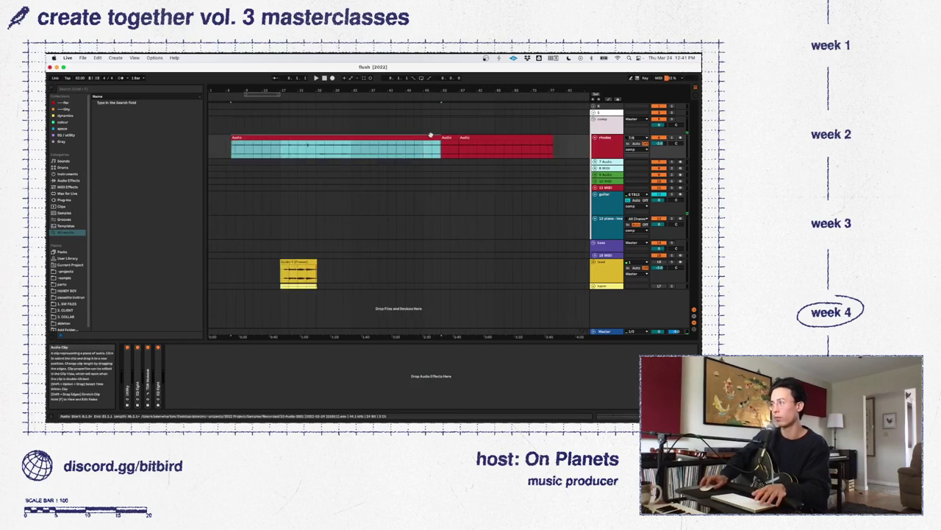
key(Delete)
click(490, 137)
key(Delete)
click(450, 136)
drag(447, 138, 293, 148)
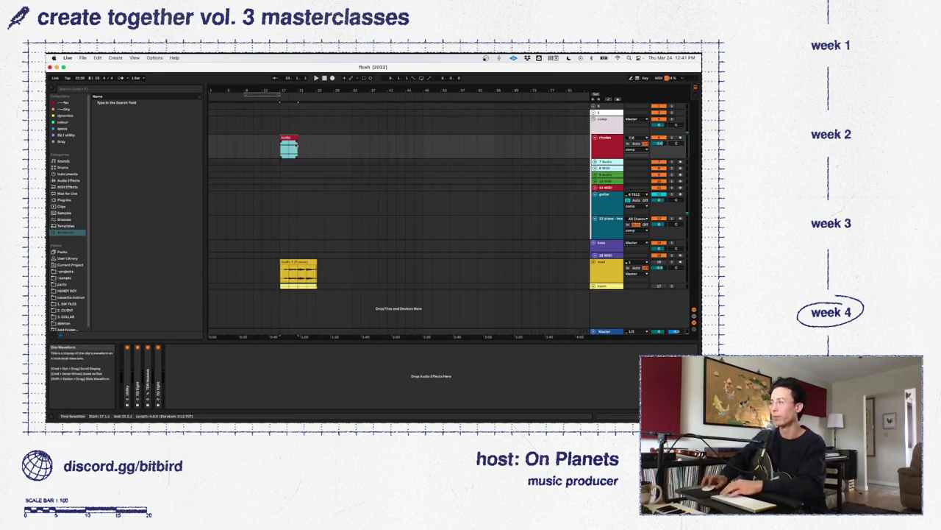
Open the four-bar rhodes clip for editing and turn on clip looping
double_click(289, 138)
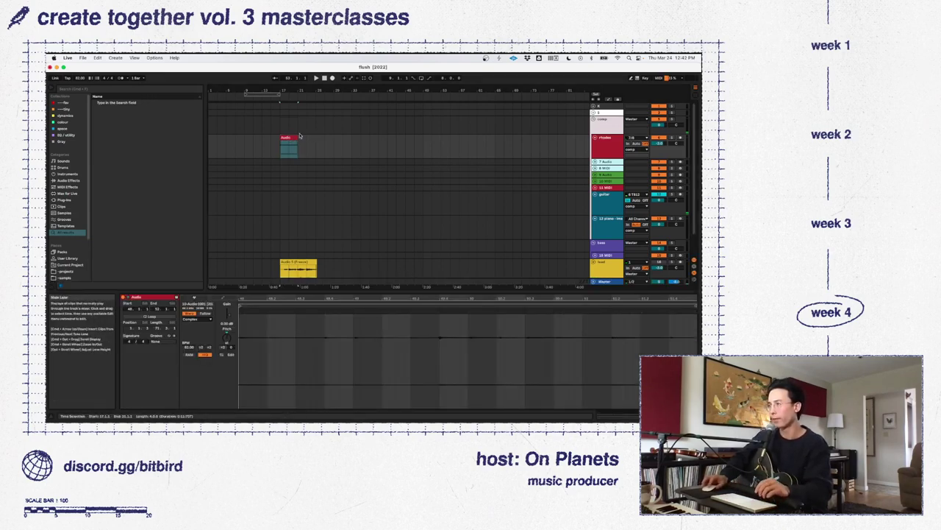
click(288, 145)
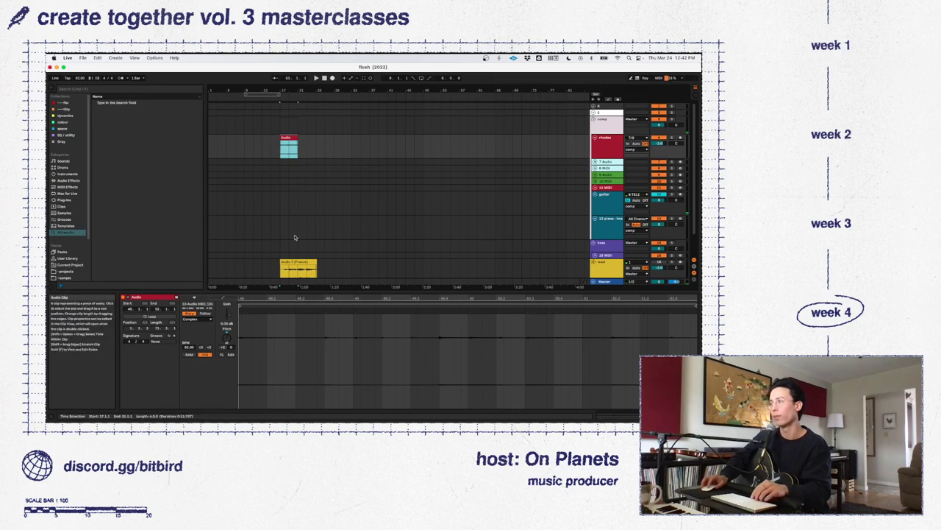
click(151, 316)
scroll(280, 330, right, 1)
drag(325, 295, 326, 272)
Loop the four bars from 48 to 52 in the rhodes clip and extend the clip in the arrangement to bar 29
mouse_move(287, 325)
mouse_down()
mouse_move(698, 331)
mouse_move(673, 331)
mouse_up()
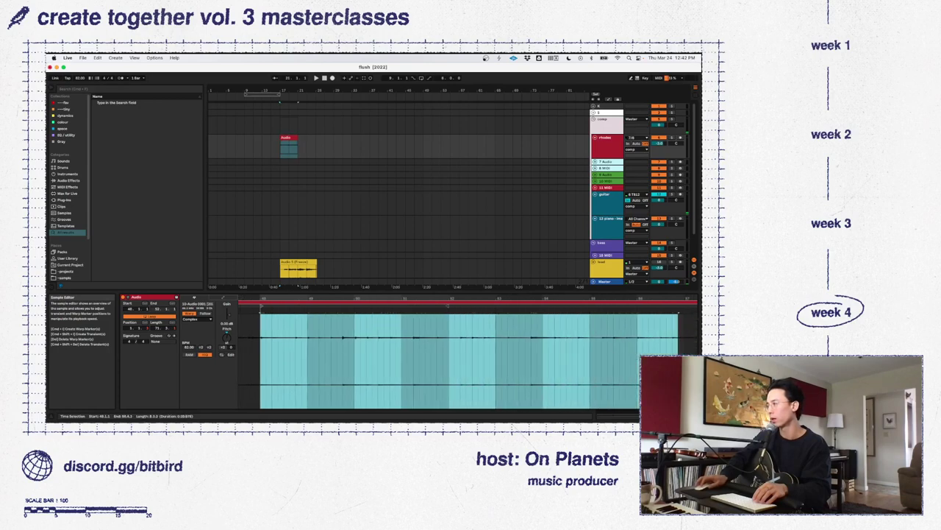
drag(551, 301, 551, 268)
click(581, 356)
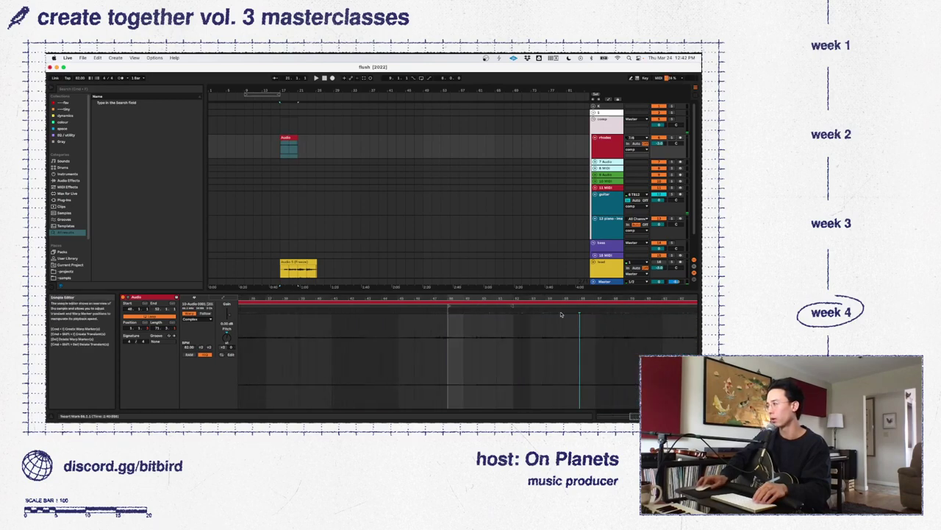
shift+click(514, 334)
click(511, 339)
drag(446, 345, 512, 368)
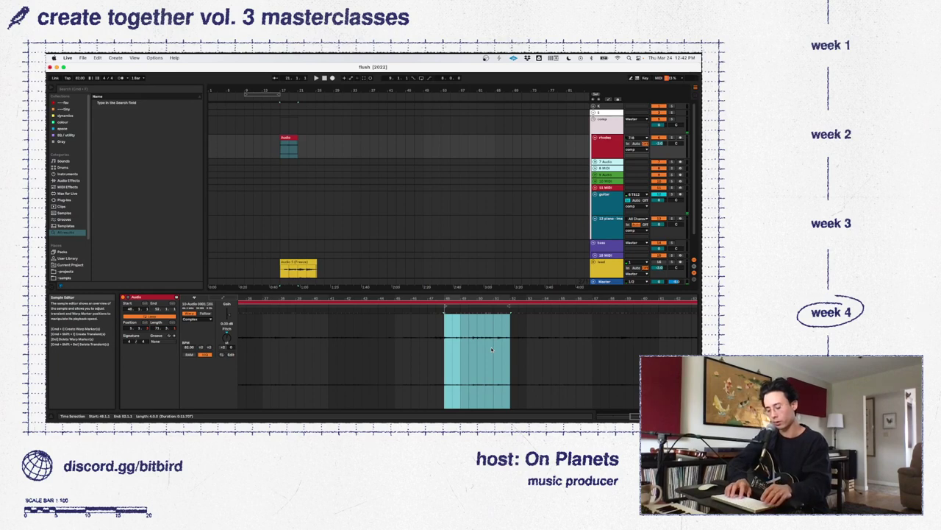
key(ctrl+l)
key(space)
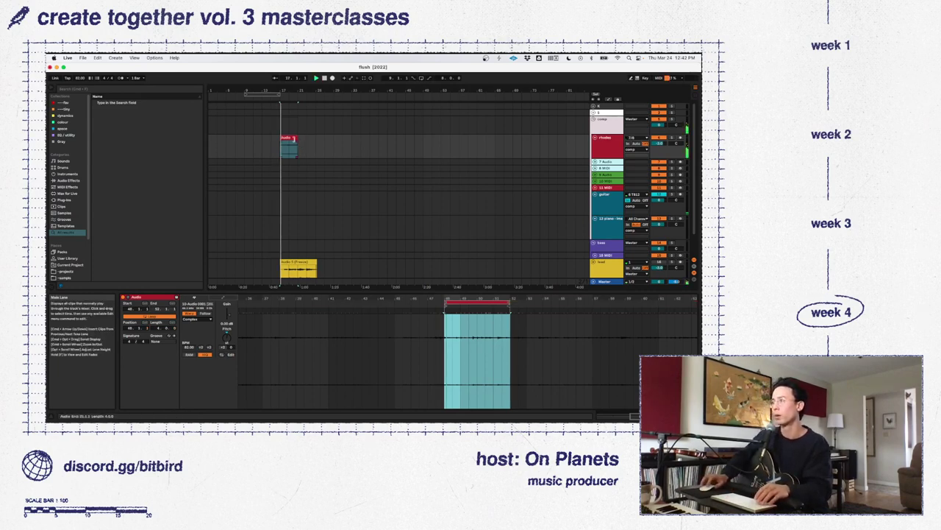
drag(295, 138, 333, 138)
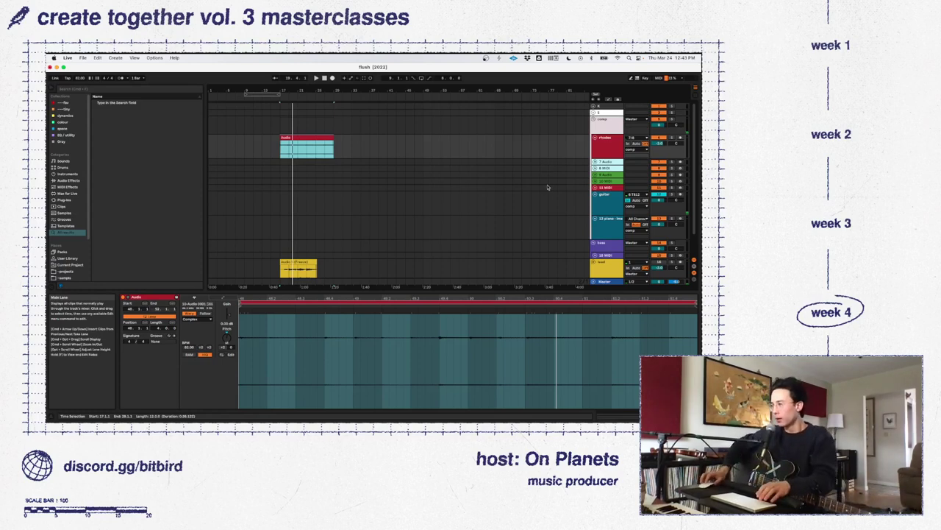
Toggle the lead track's activator and play the arrangement from the frozen lead clip at bar 17
scroll(423, 267, down, 2)
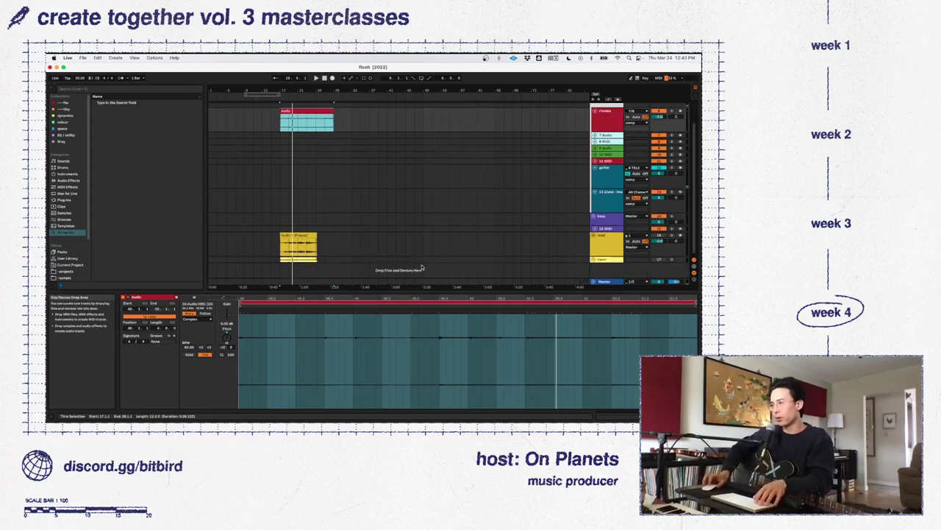
click(302, 246)
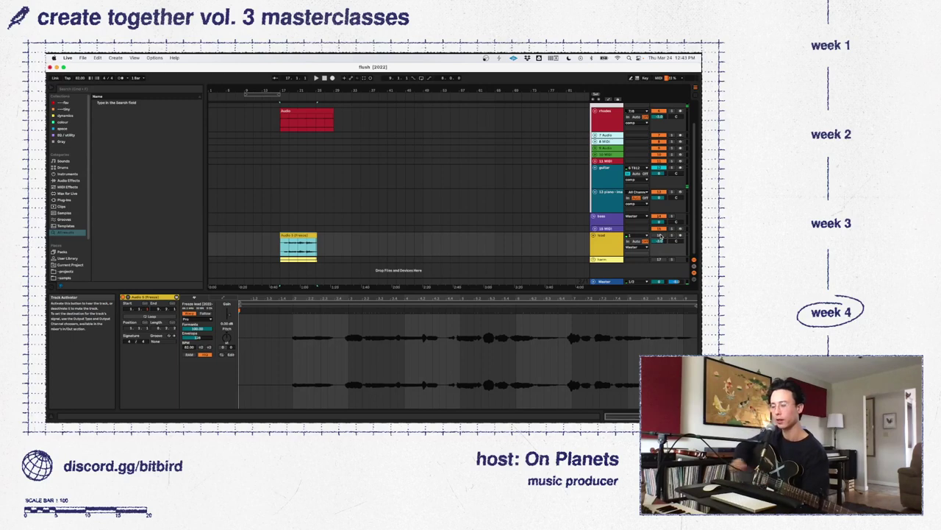
click(661, 236)
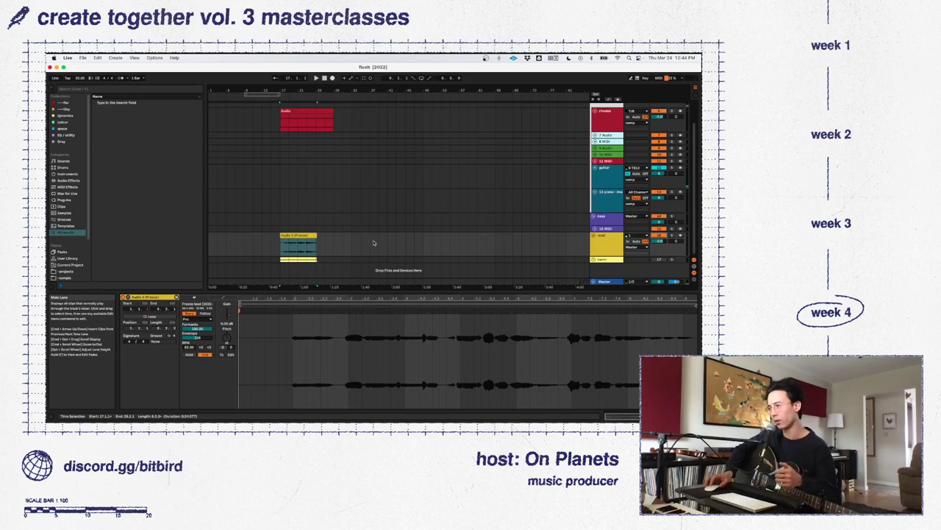
click(298, 234)
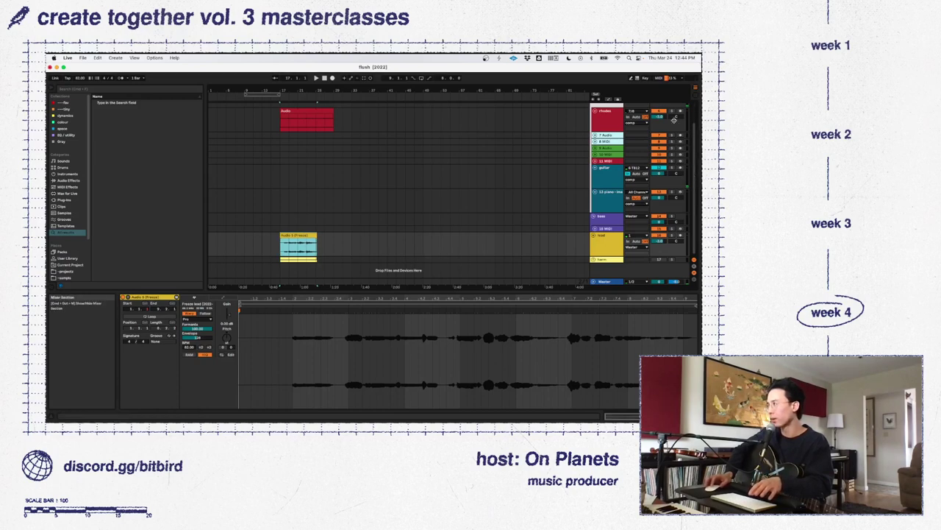
key(space)
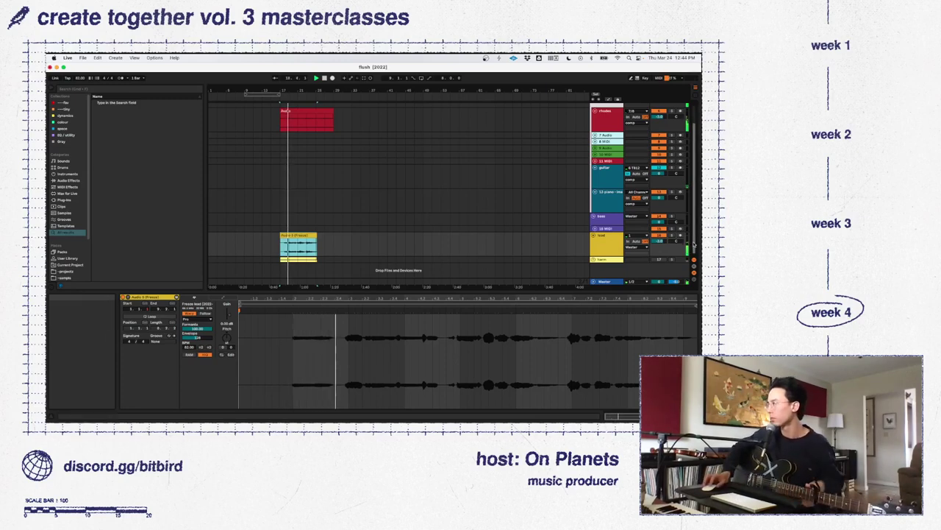
Raise the lead track's volume to 0 dB in the session mixer and return to the arrangement
key(Tab)
drag(560, 209, 560, 204)
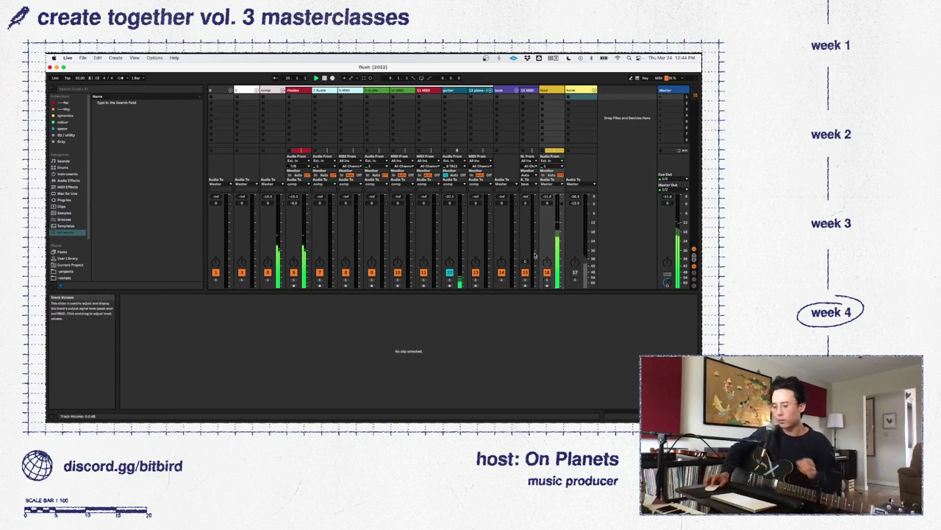
key(Tab)
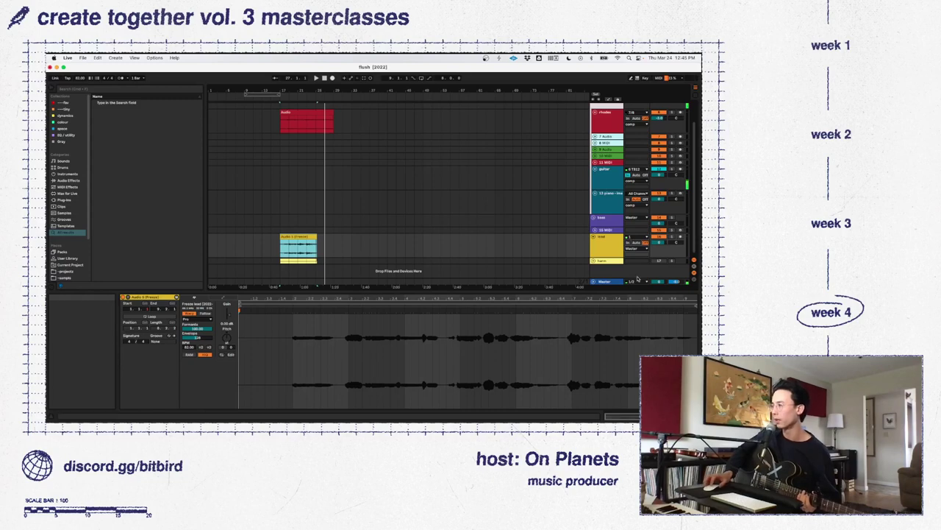
Activate and unfold the harm group, and place the insert marker at bar 17 on its left track
click(659, 261)
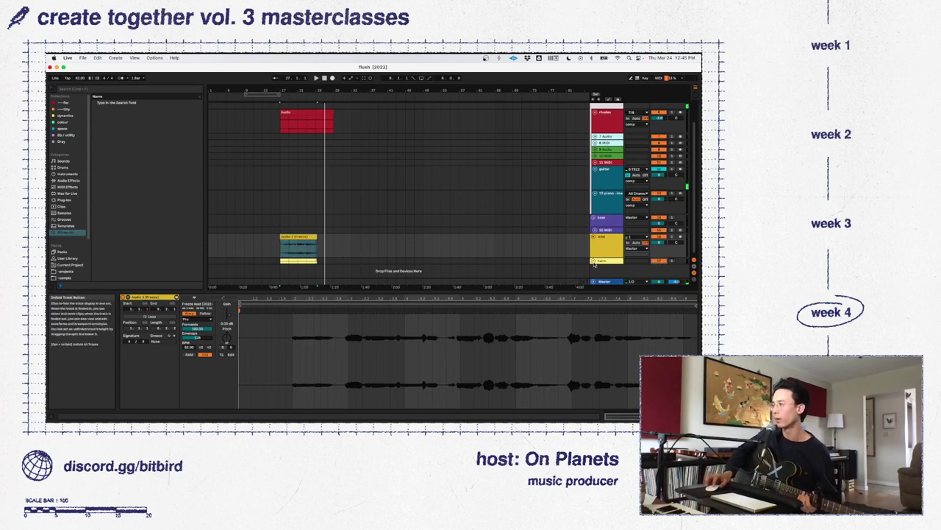
click(593, 260)
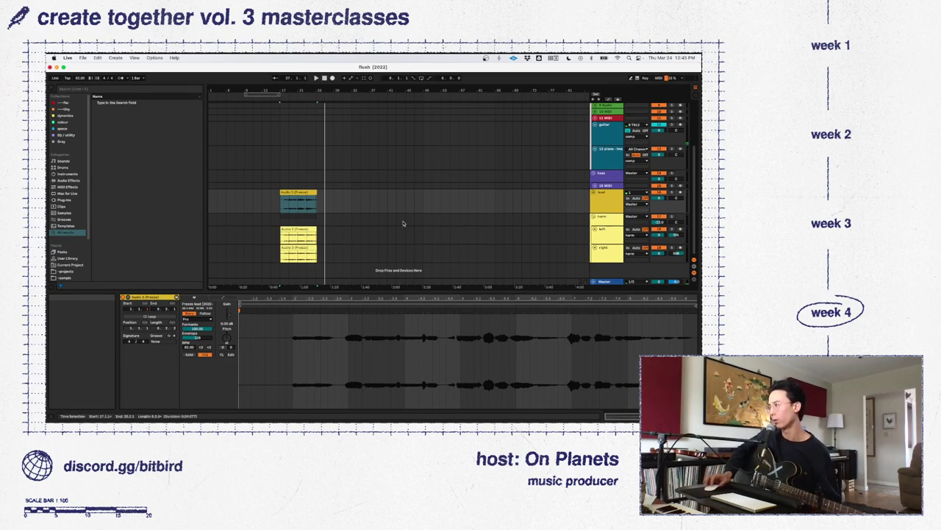
click(280, 242)
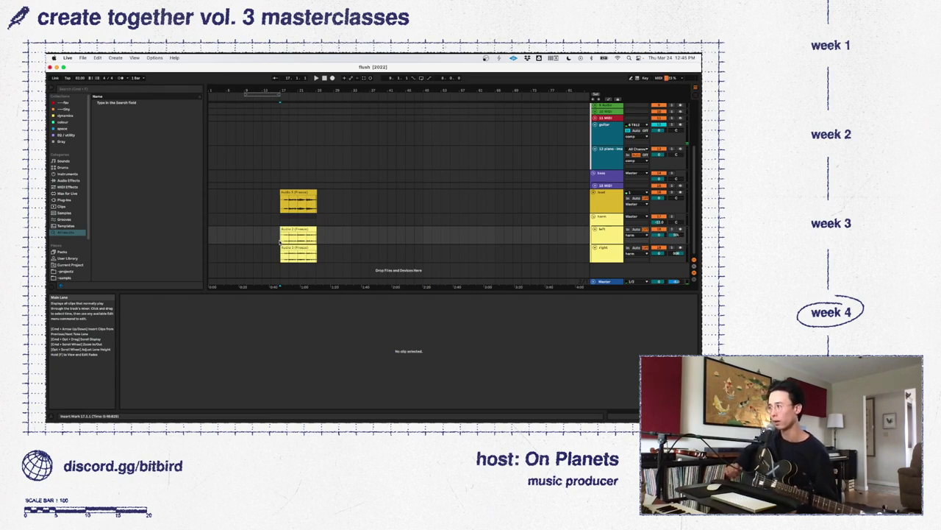
Fold the guitar and piano tracks so the rhodes, lead and harmony tracks fit in view together
scroll(324, 184, up, 2)
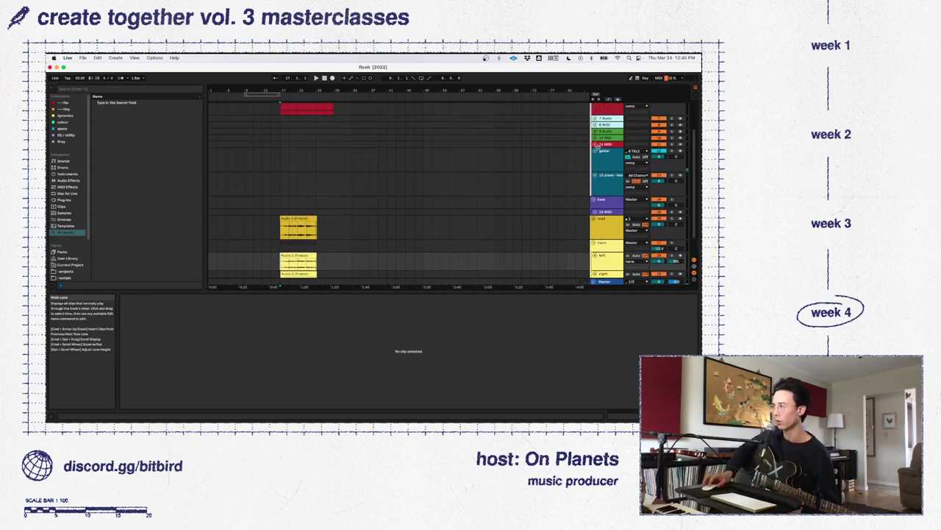
click(594, 175)
click(595, 151)
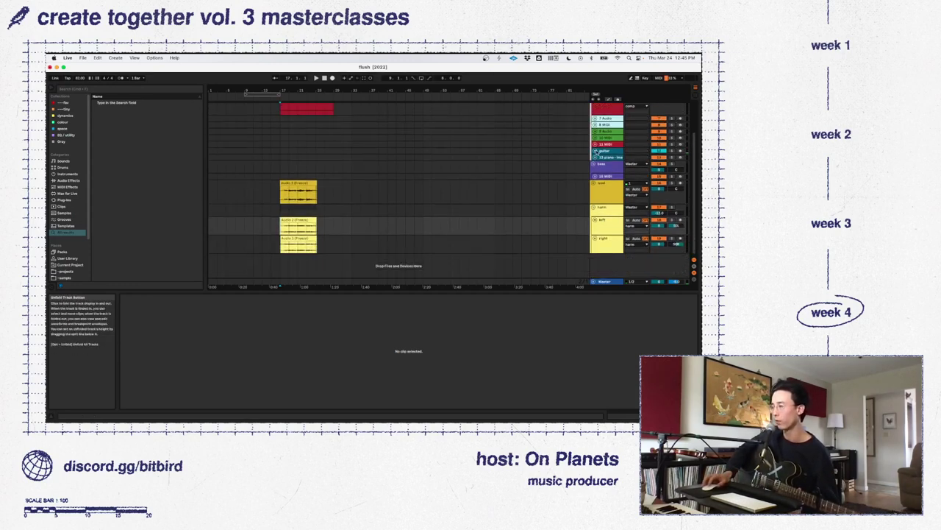
scroll(533, 177, up, 2)
scroll(534, 177, down, 1)
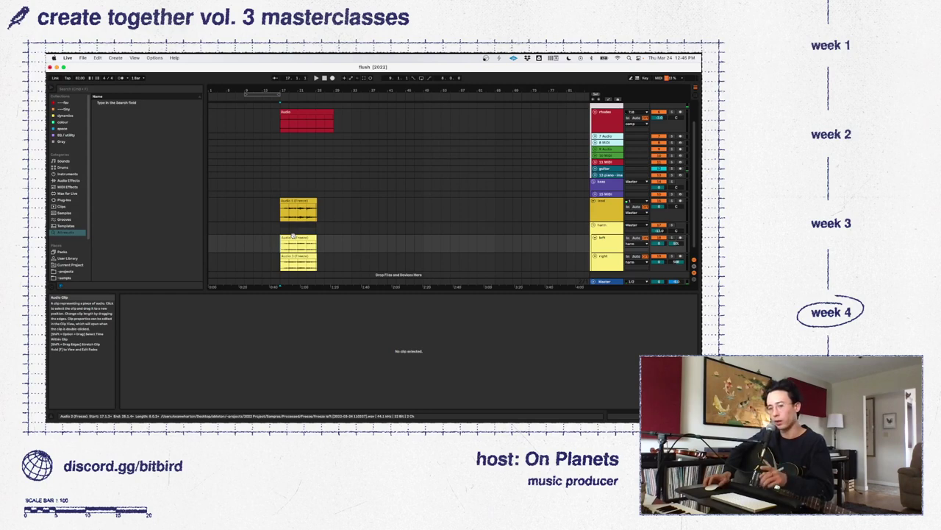
Play the arrangement from bar 17 to hear the harmonies with the rhodes and lead, and stop playback
key(space)
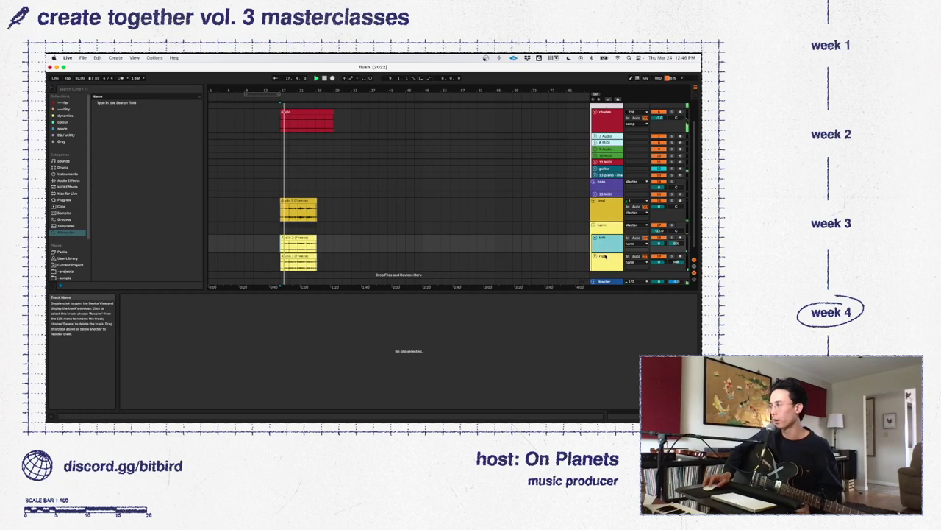
click(569, 253)
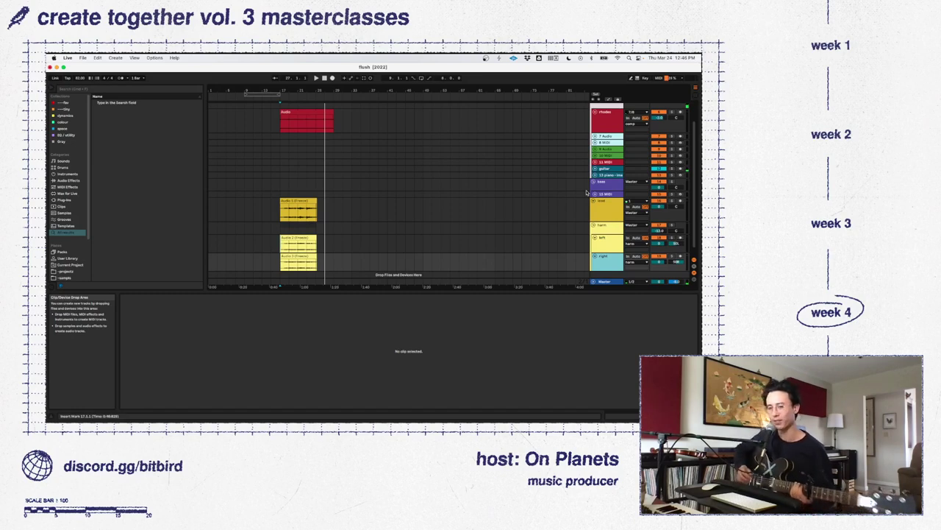
key(space)
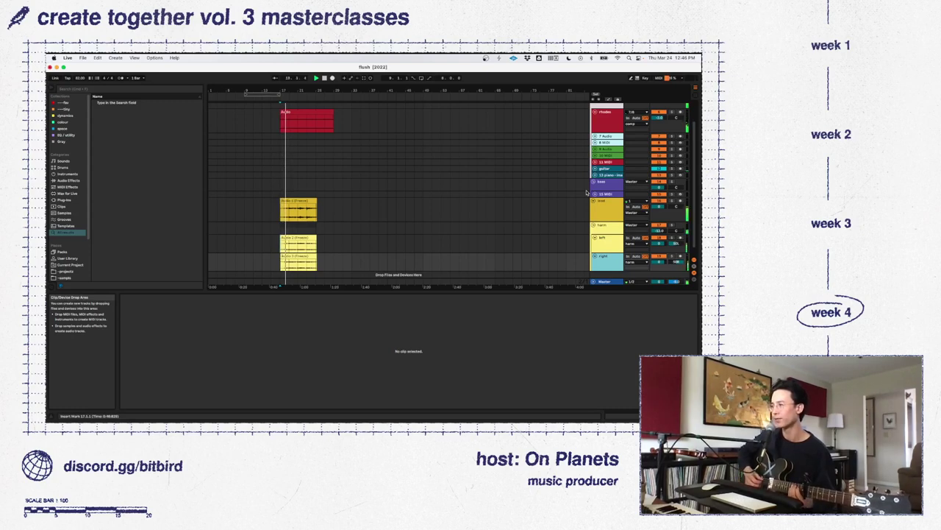
key(space)
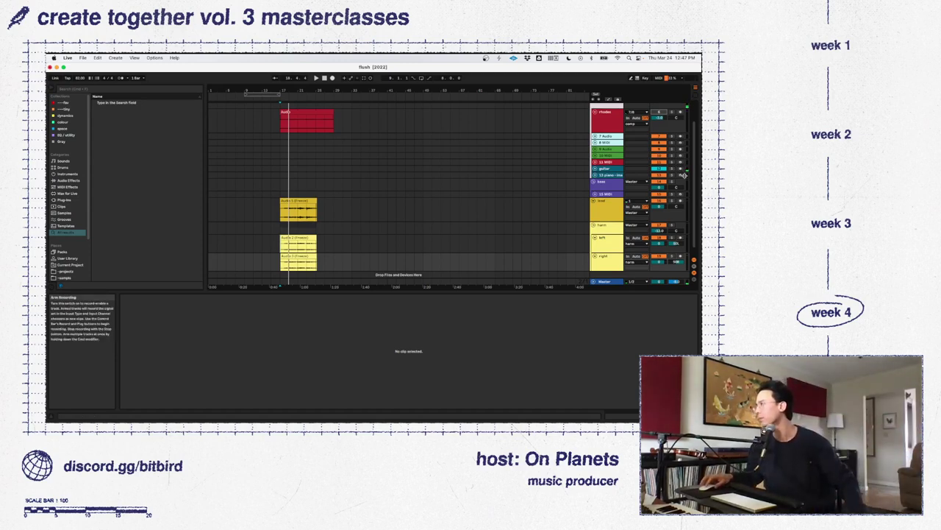
Arm track 13 piano for recording, unfold it and show its device chain
click(681, 176)
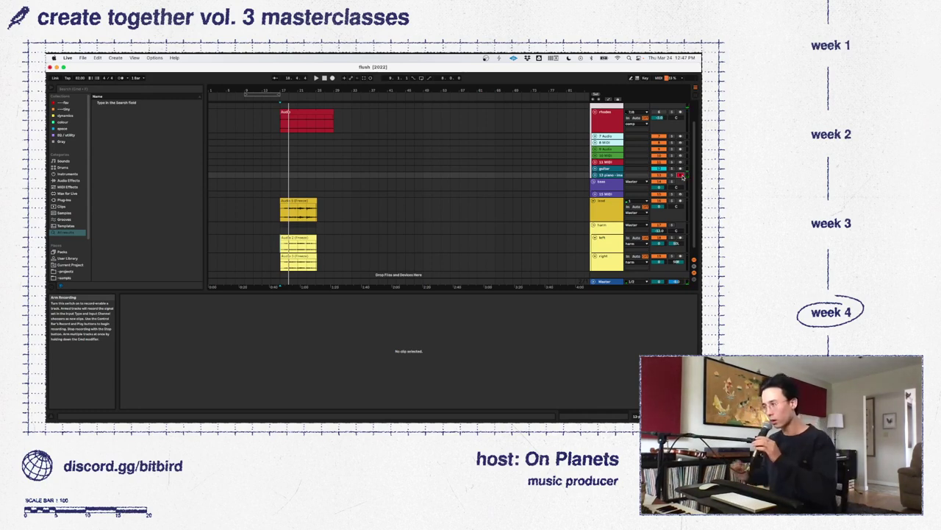
click(612, 175)
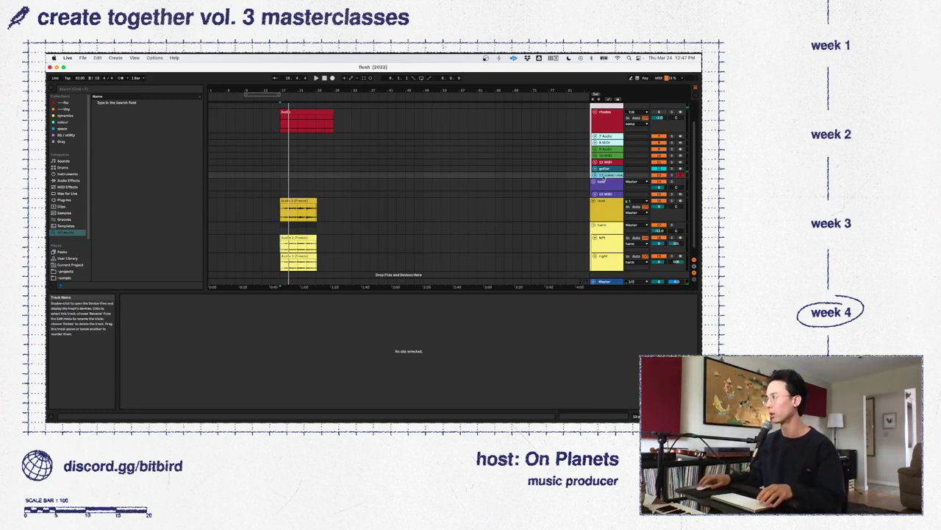
click(595, 175)
double_click(609, 175)
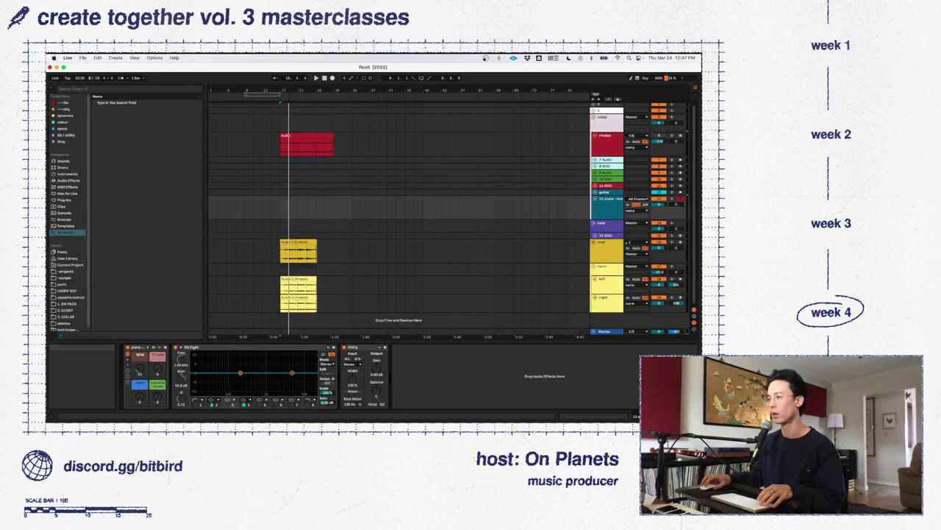
Open the Imagiro piano plug-in from the piano rack, raise the rack's tone macro, and close the plug-in window
click(127, 377)
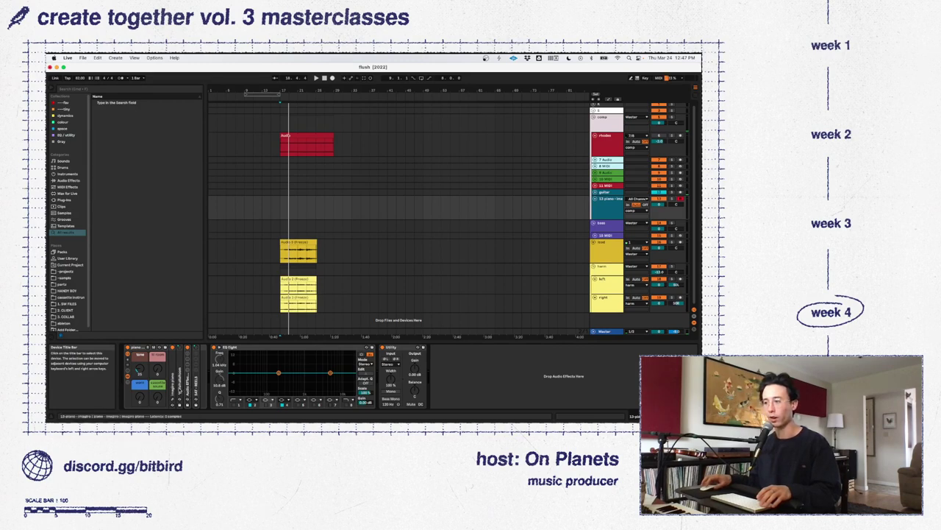
click(175, 398)
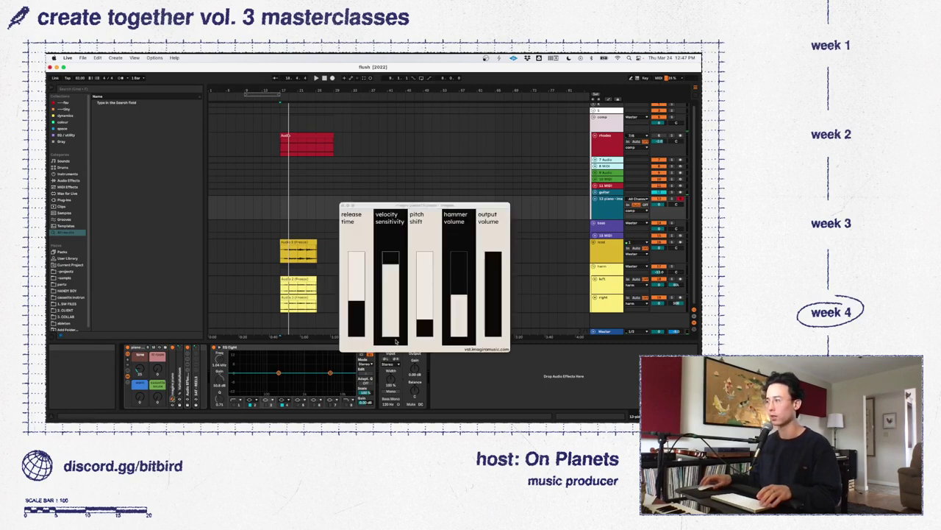
drag(419, 219, 516, 242)
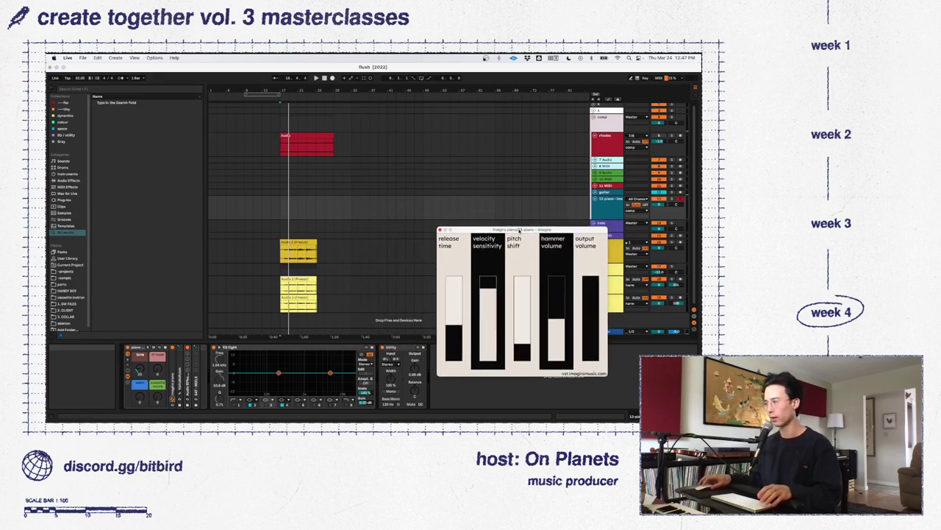
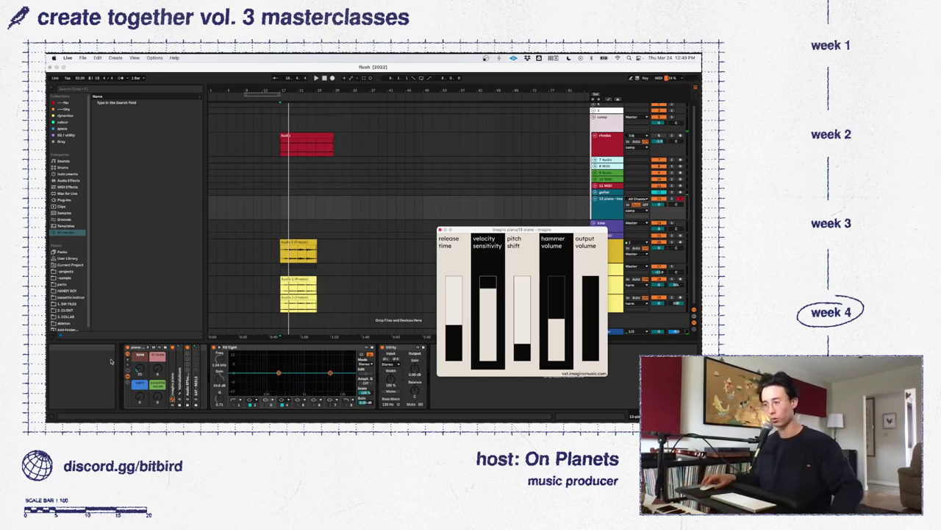
drag(139, 370, 140, 372)
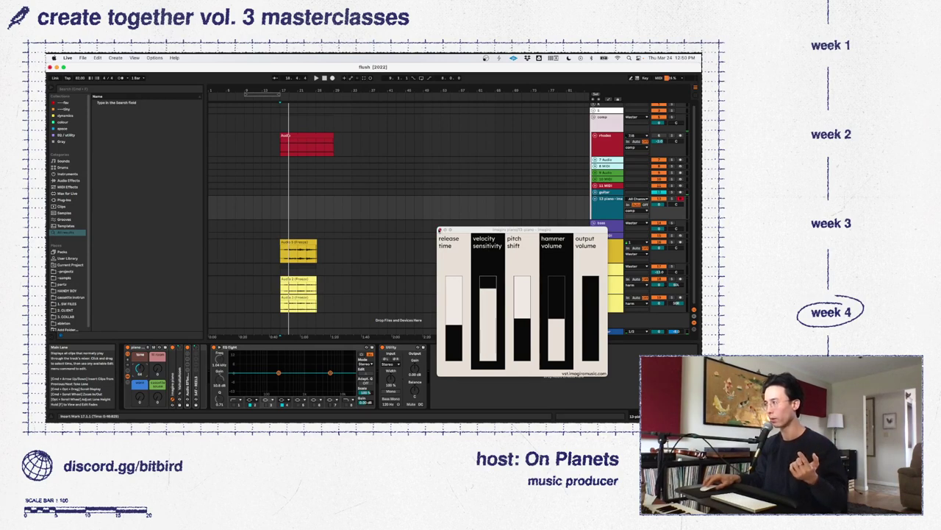
click(439, 230)
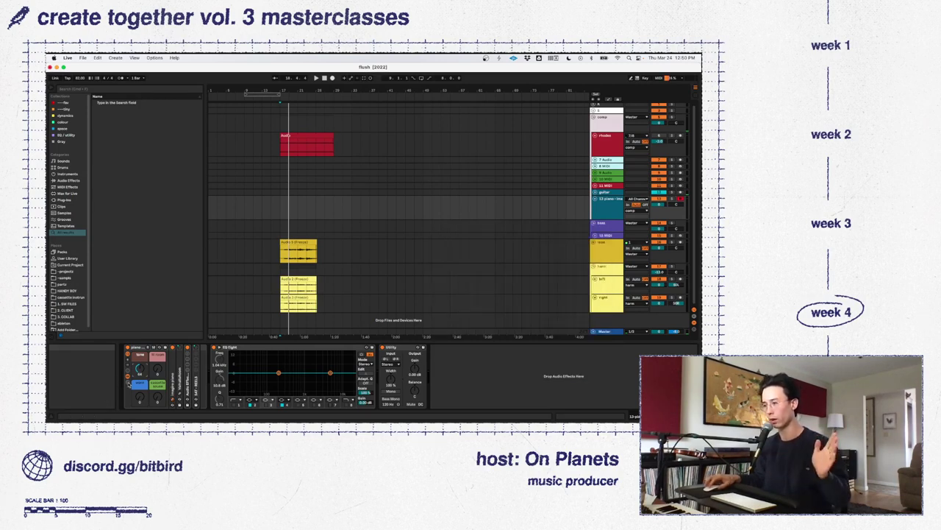
Expand the Audio Effect Rack and the SAT - REELS rack inside the piano rack and open the Reels plug-in window
click(128, 375)
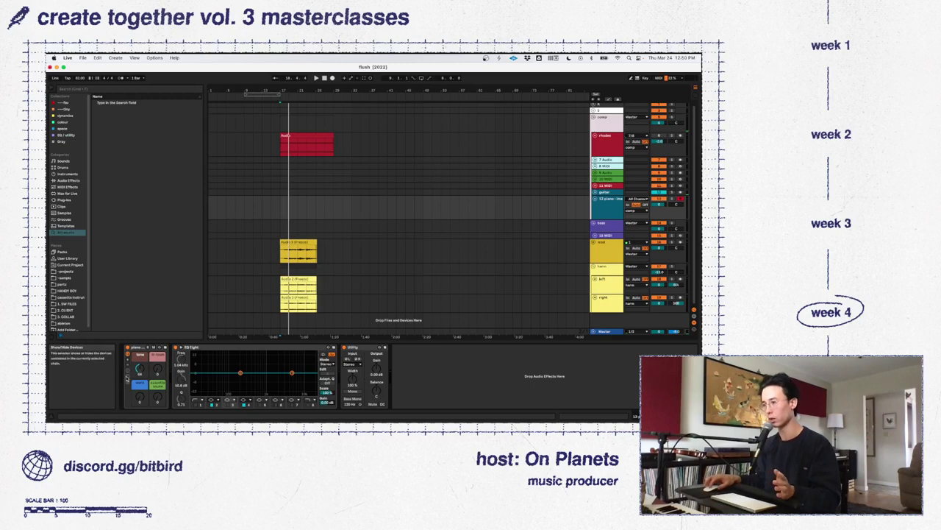
click(128, 375)
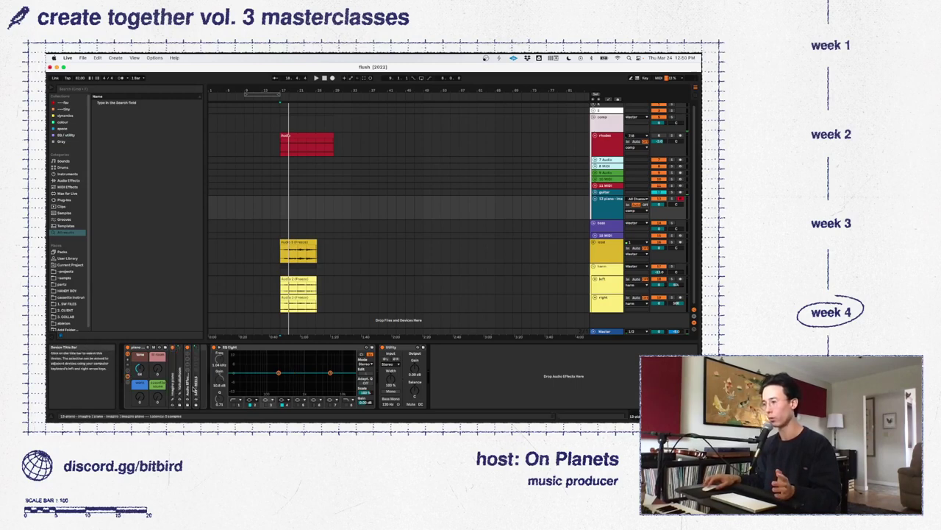
double_click(196, 388)
double_click(188, 386)
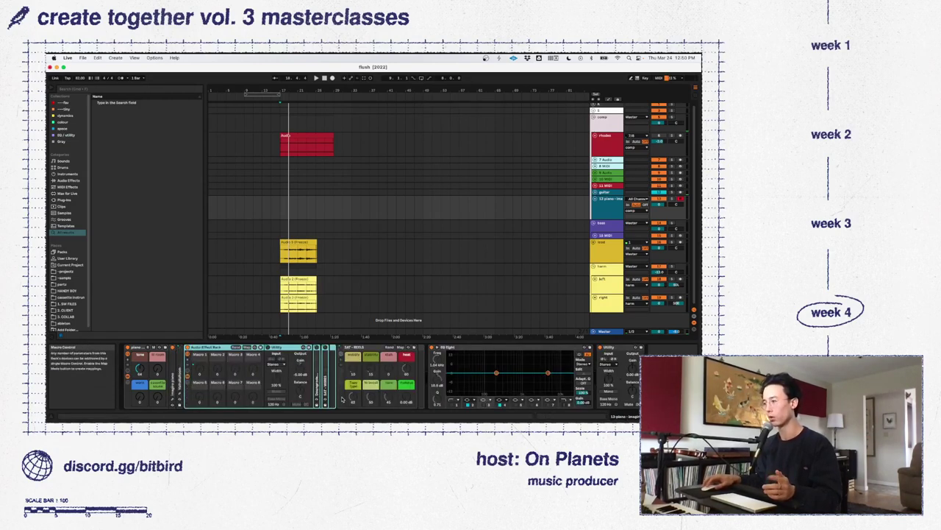
click(341, 377)
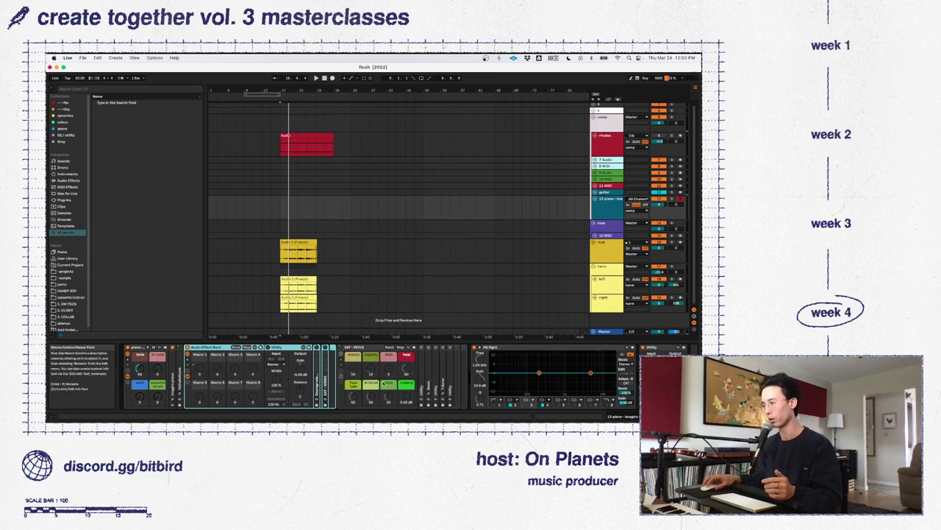
click(429, 354)
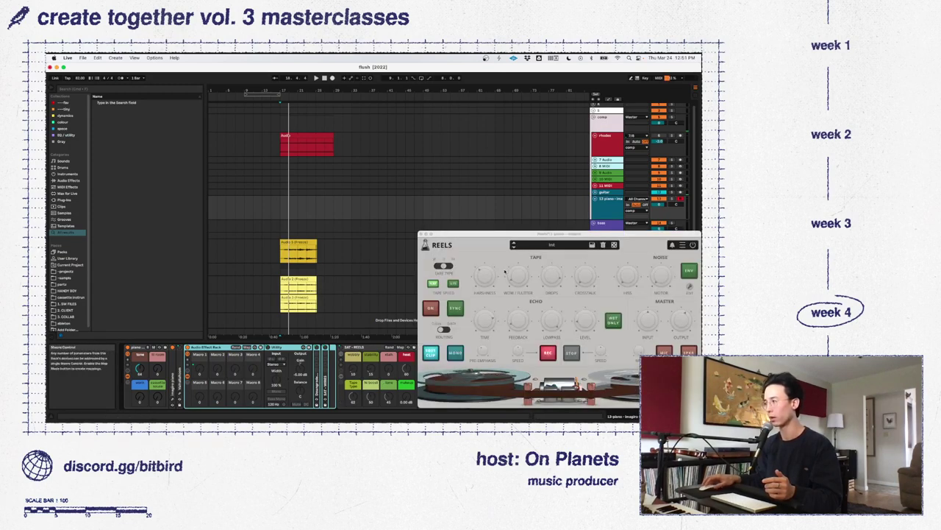
Open the ValhallaRoom and Imagiro piano windows and arrange them beside the Reels window
click(179, 393)
drag(480, 241, 498, 97)
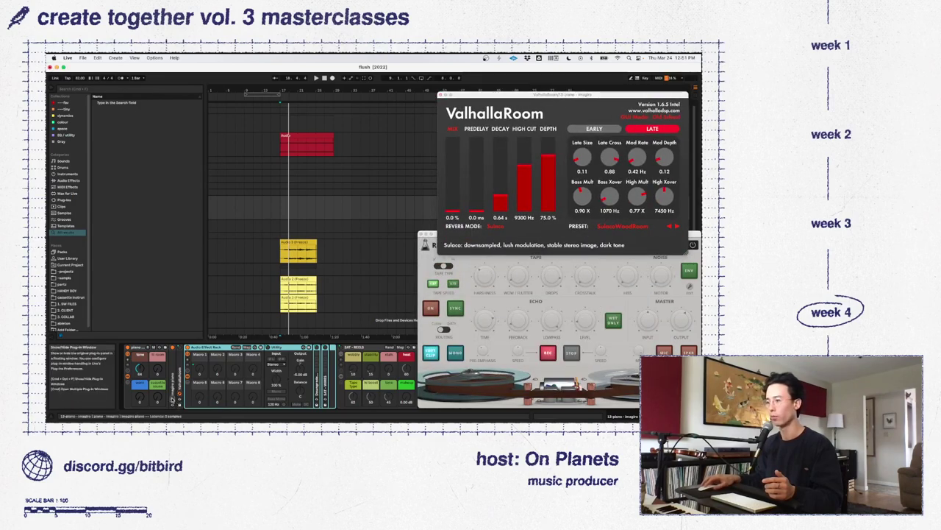
click(172, 398)
drag(473, 232, 267, 175)
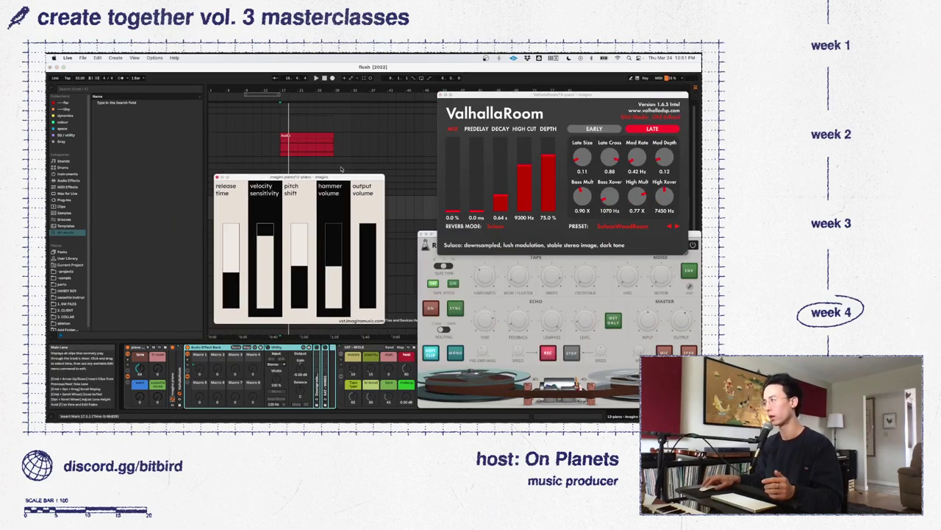
drag(498, 96, 445, 76)
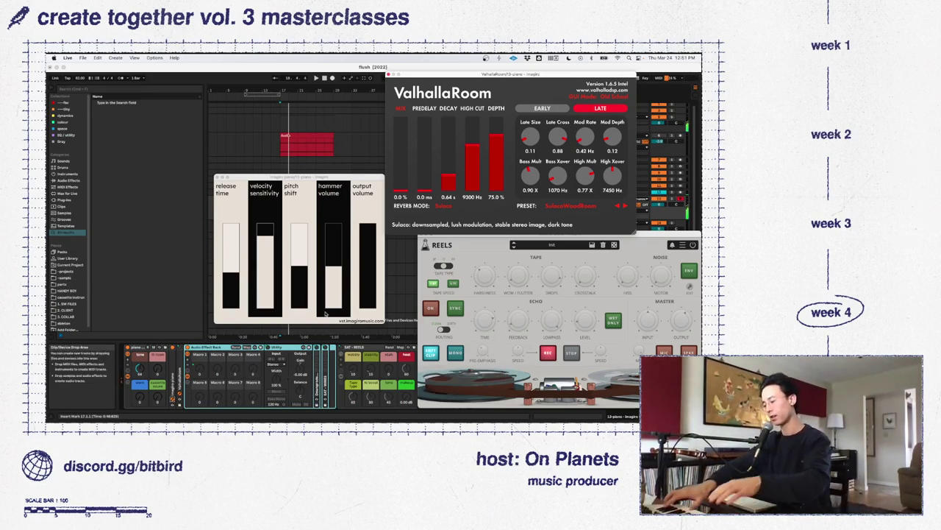
drag(456, 236, 427, 237)
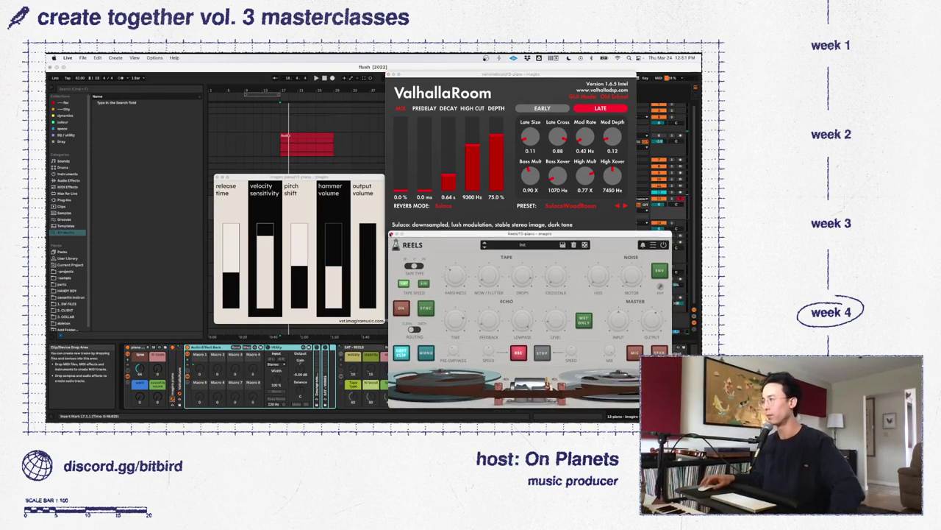
Close the Reels, ValhallaRoom and Imagiro piano windows and collapse the Audio Effect Rack and SAT - REELS rack
click(392, 234)
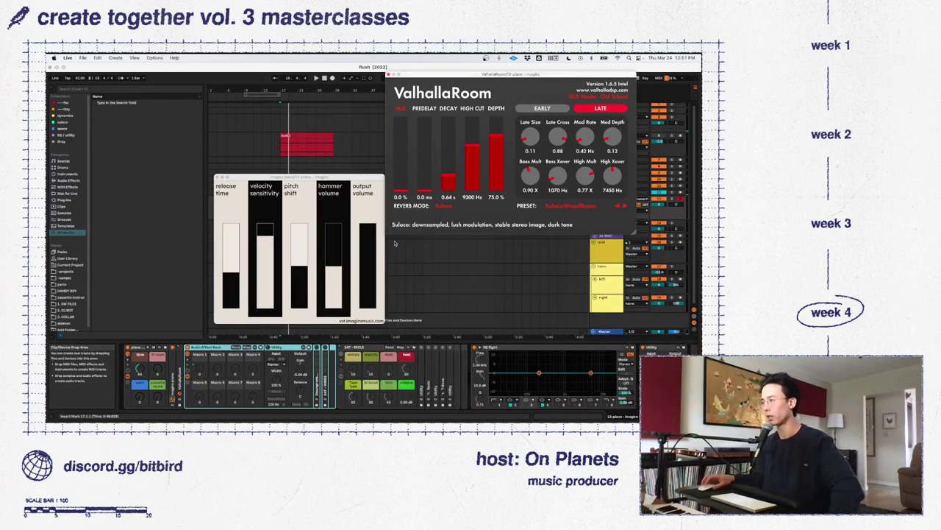
click(388, 74)
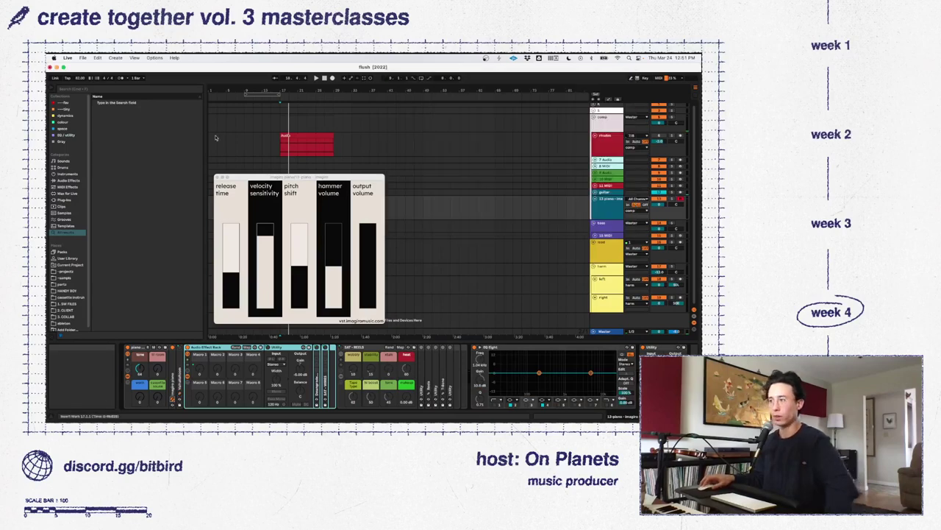
click(216, 178)
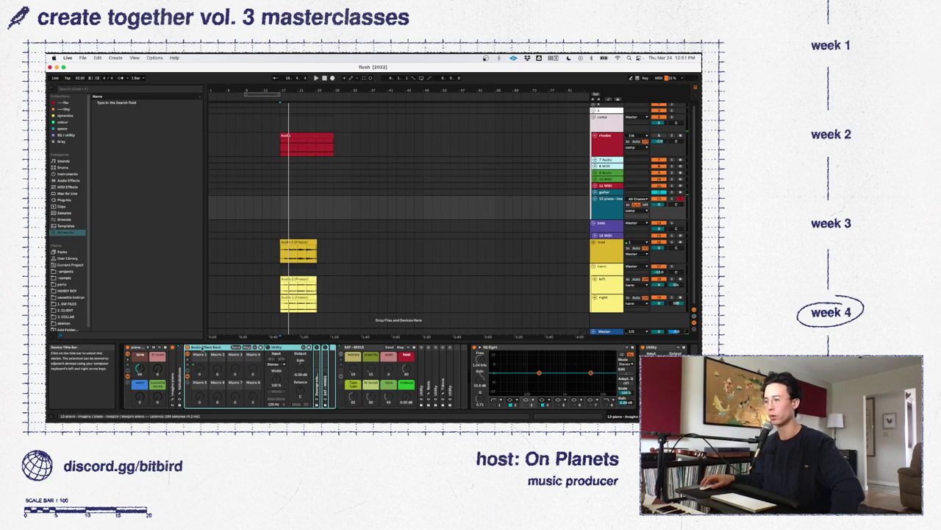
key(Delete)
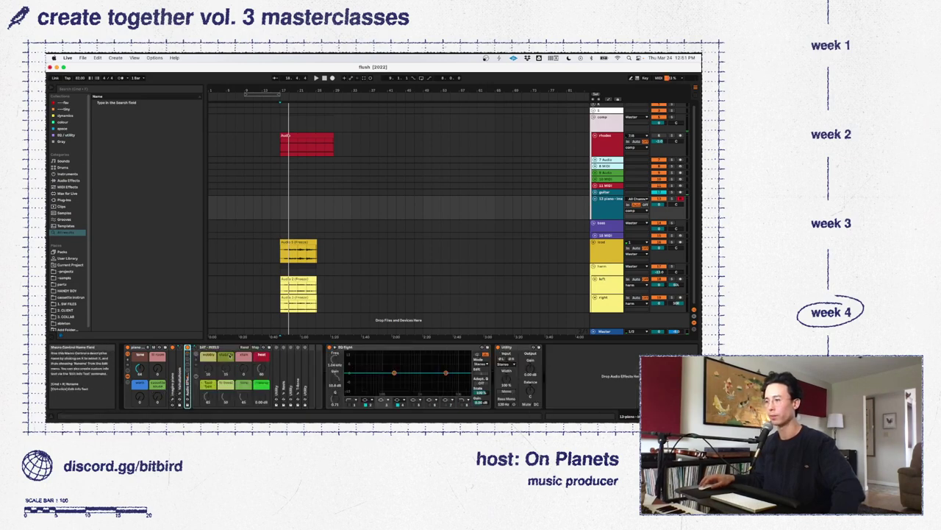
key(Delete)
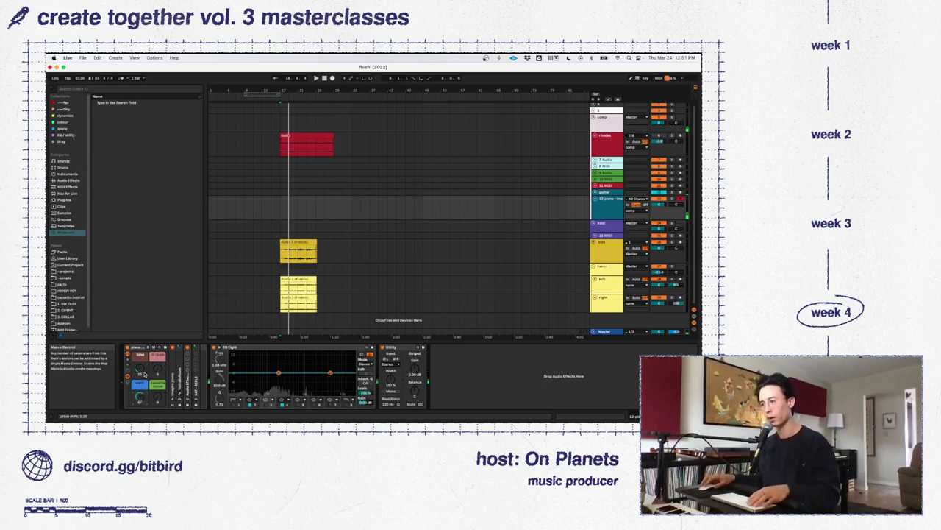
Expand the Audio Effect Rack and the SAT - WIRES rack inside the piano rack and open the Wires plug-in window
double_click(188, 380)
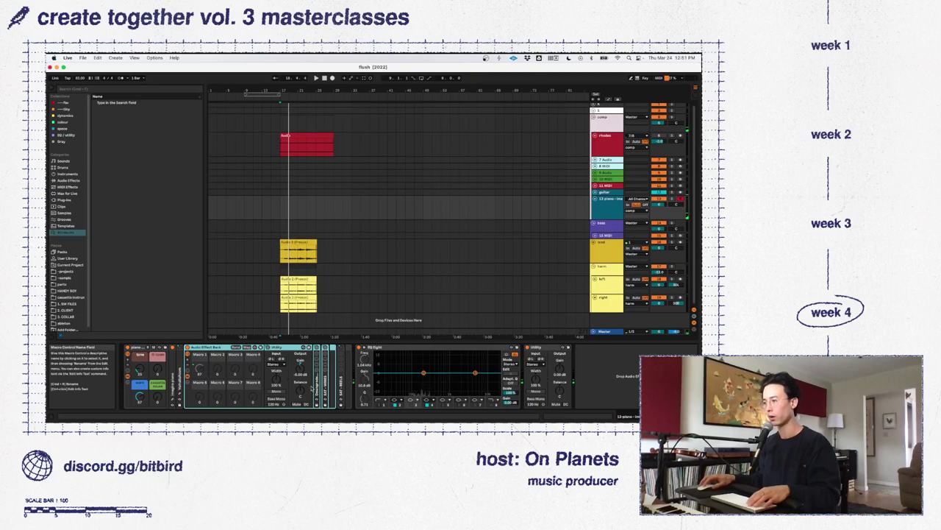
double_click(329, 388)
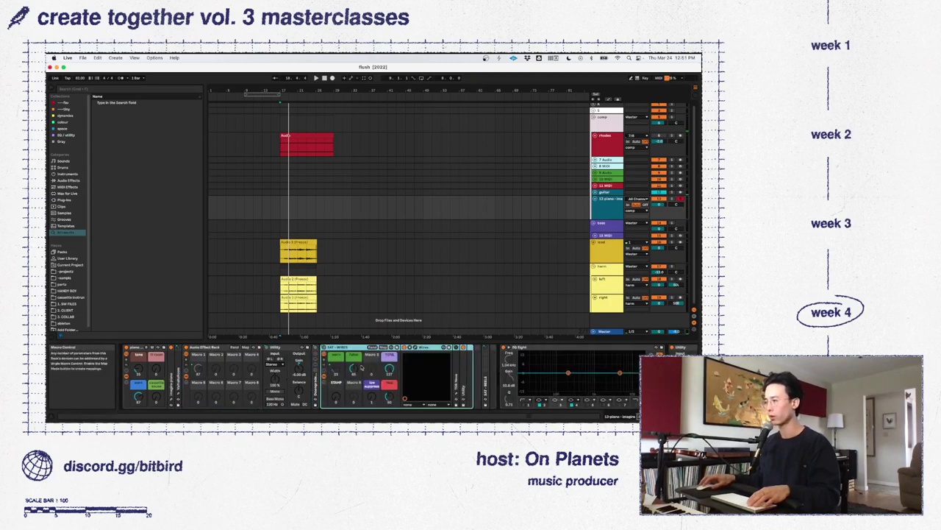
click(414, 347)
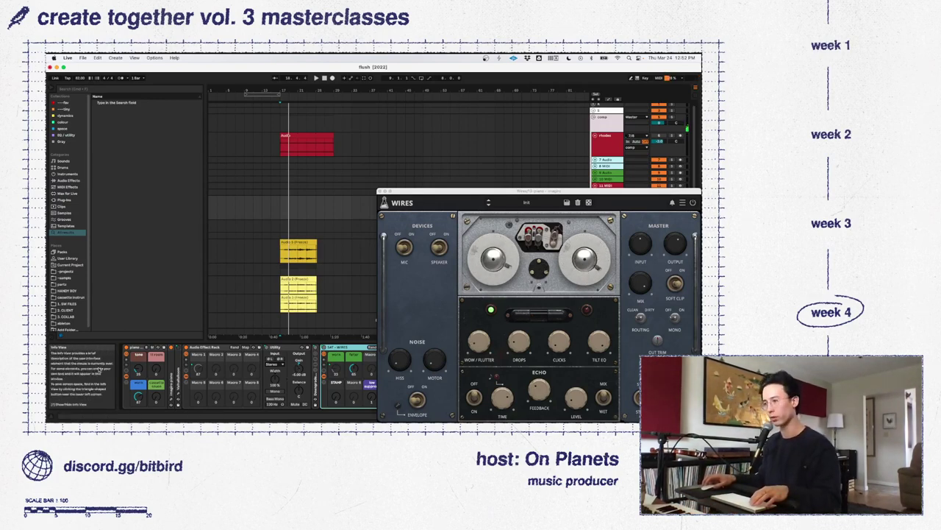
Raise the piano rack's blue macro to its maximum, try resetting it, and close the Wires plug-in window
drag(138, 397, 138, 367)
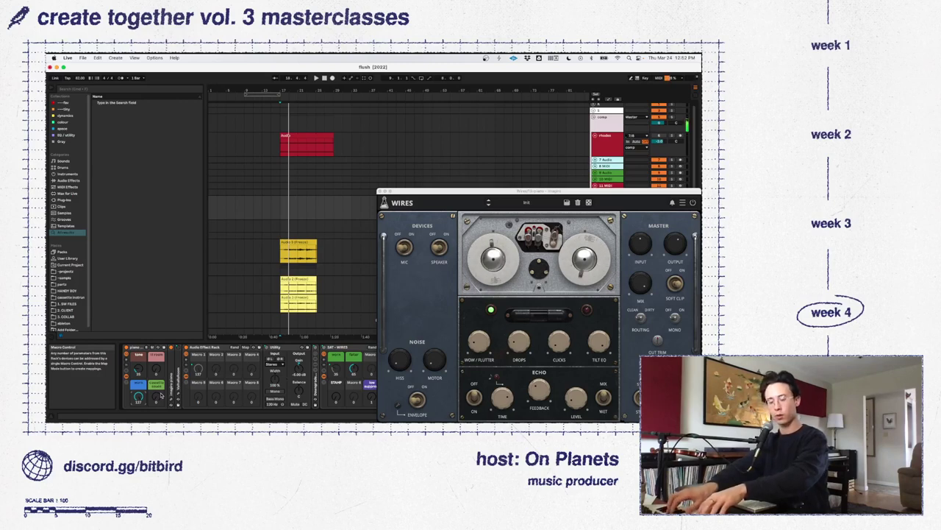
double_click(136, 396)
key(super+z)
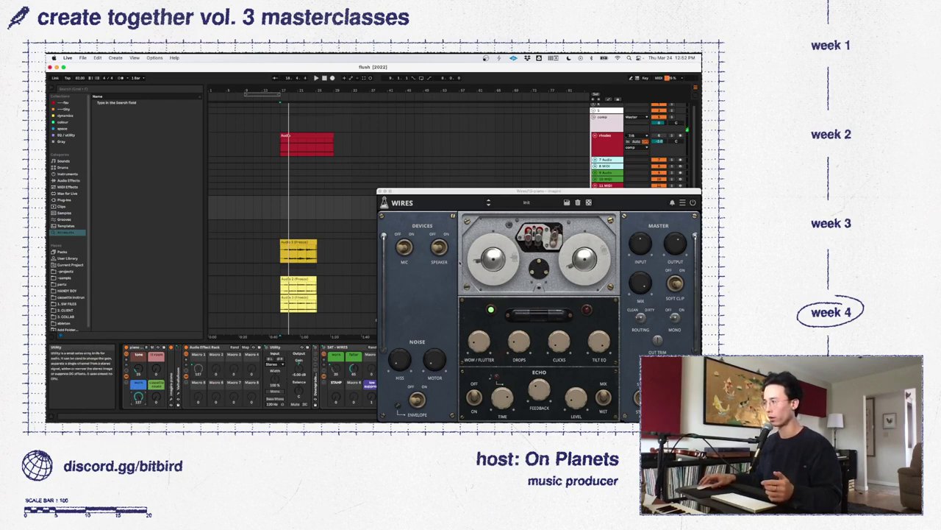
click(380, 191)
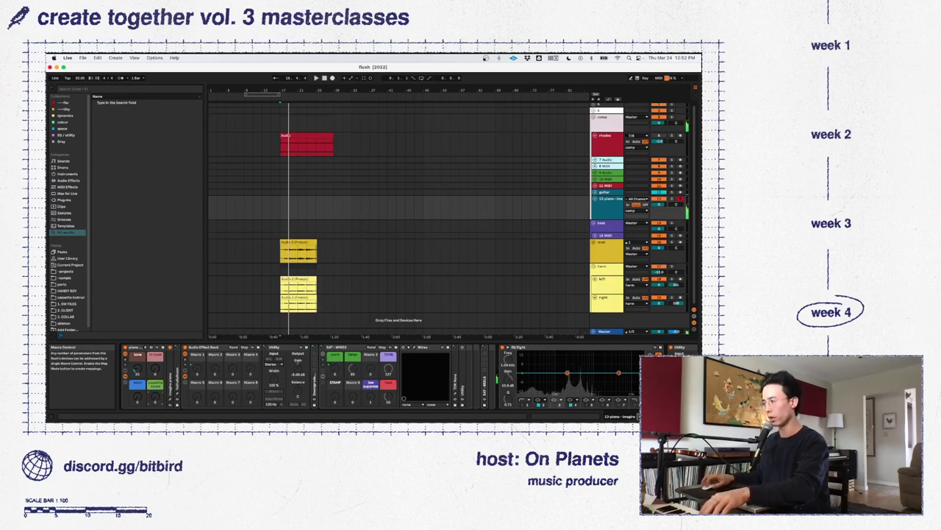
Try a boosted band in EQ Eight with the rack's green macro at maximum, switch that band off, and hide the piano rack's devices
drag(568, 372, 595, 362)
drag(156, 396, 155, 364)
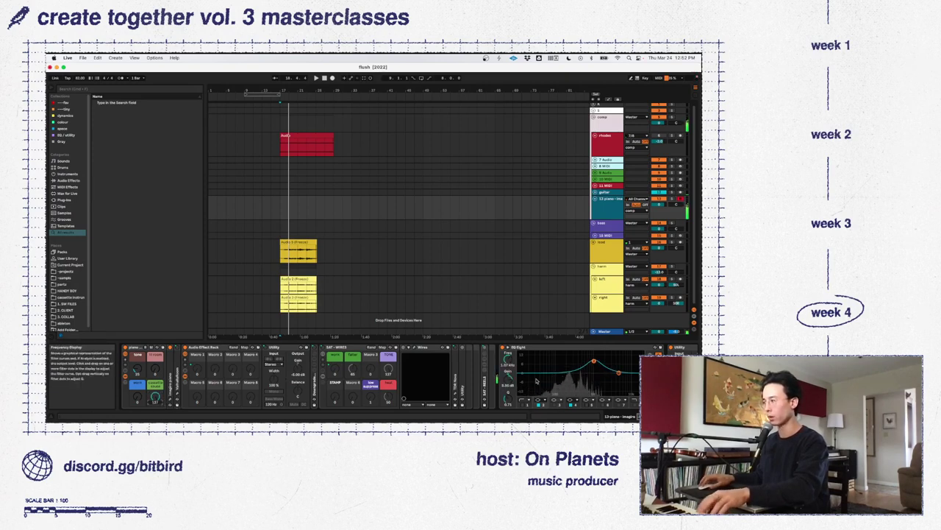
click(540, 405)
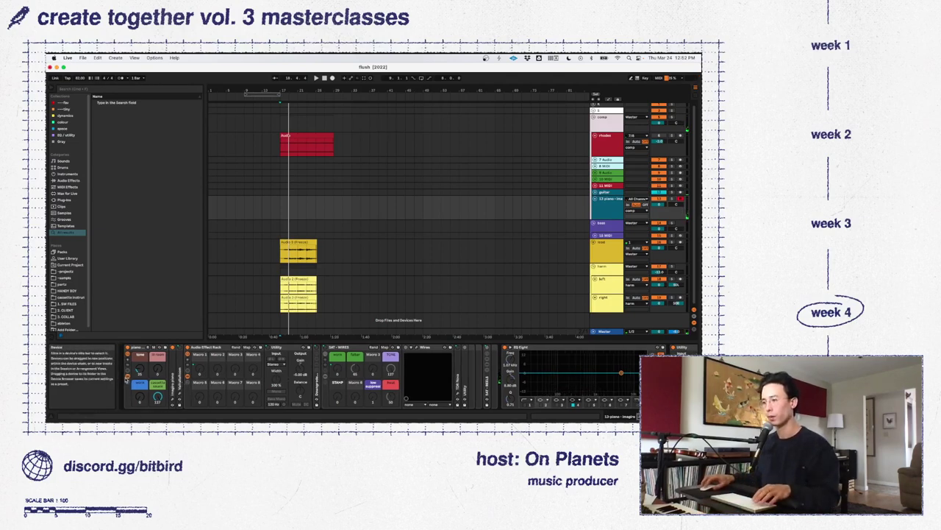
click(127, 376)
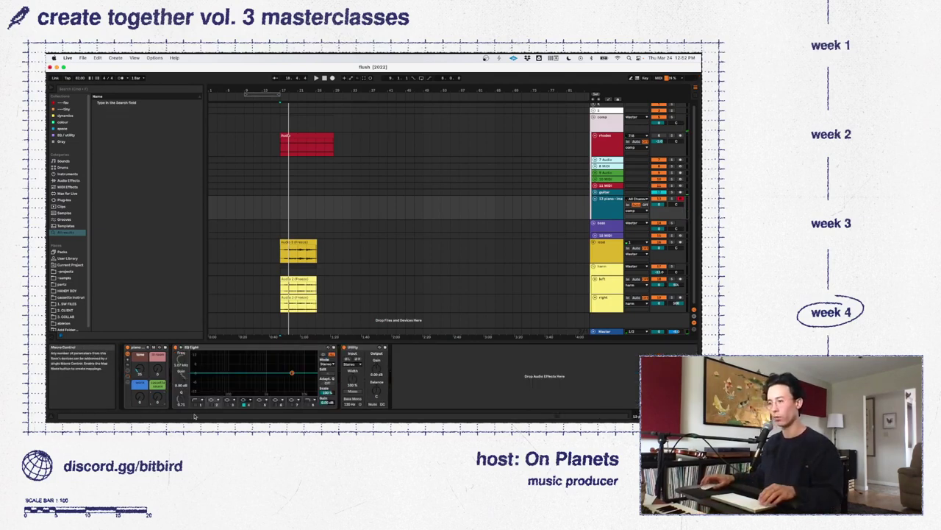
Play the arrangement from bar 17 and zoom the timeline in on the rhodes, lead and harmony clips
click(314, 294)
key(space)
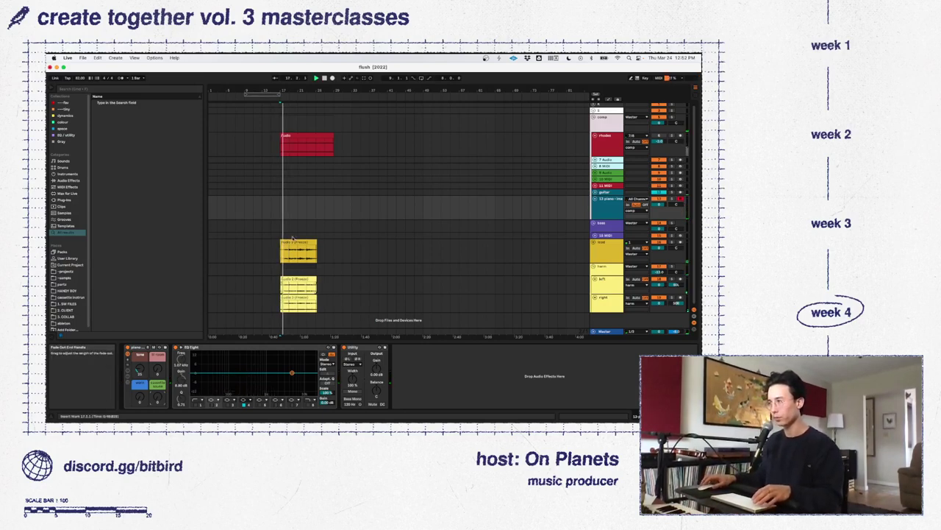
drag(288, 91, 311, 183)
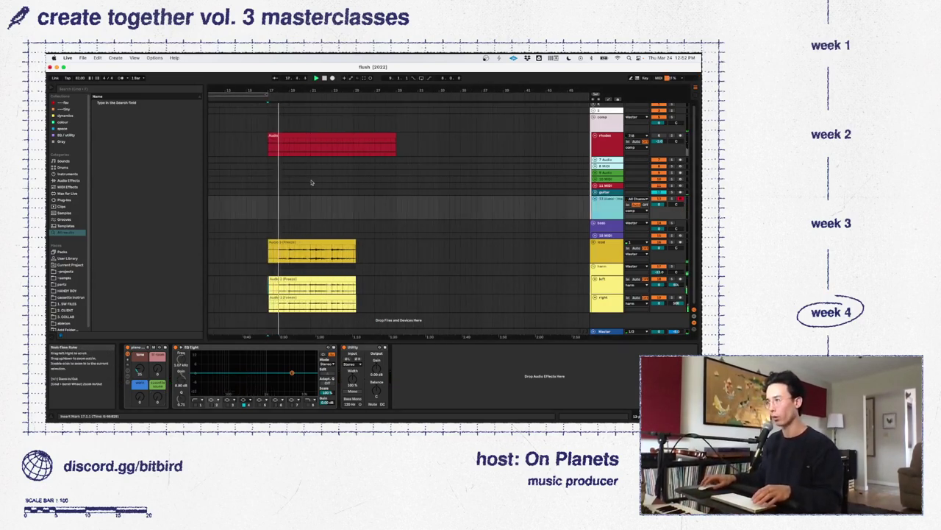
Place the insert marker at 18.1.1 on the piano track and play the arrangement from there
click(279, 206)
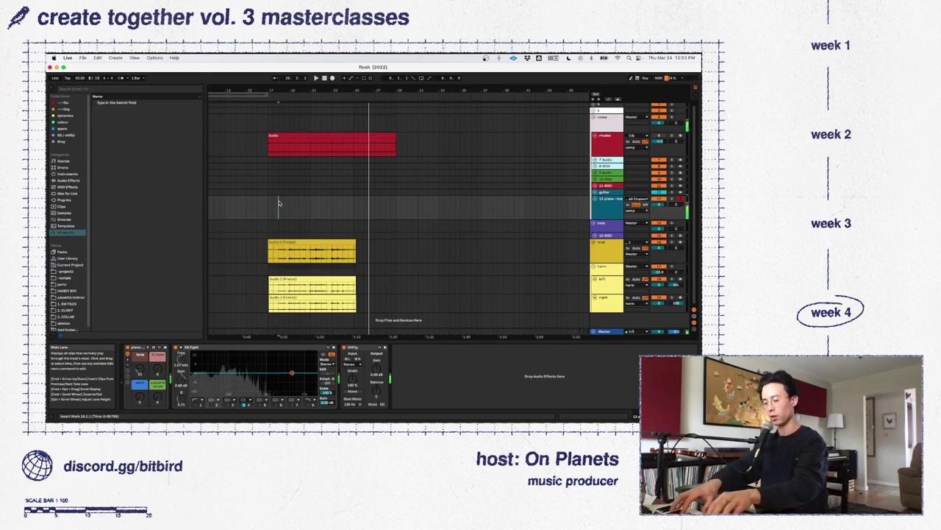
click(279, 203)
key(space)
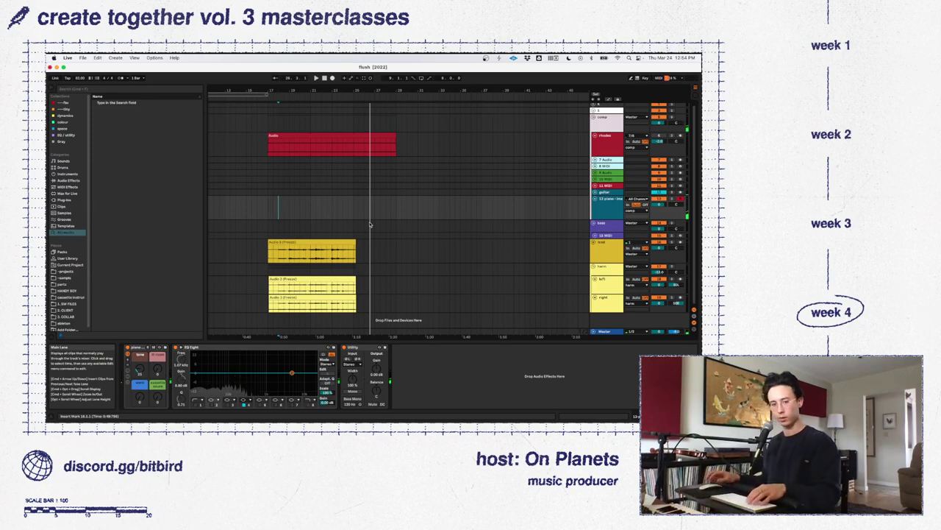
key(space)
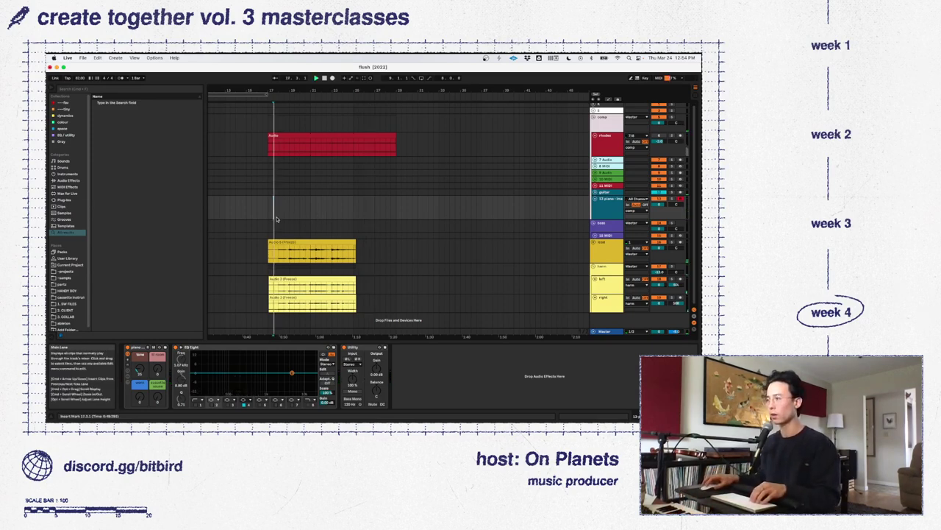
Play the arrangement from 17.3.1 to try piano parts over it, and stop playback
click(273, 214)
key(space)
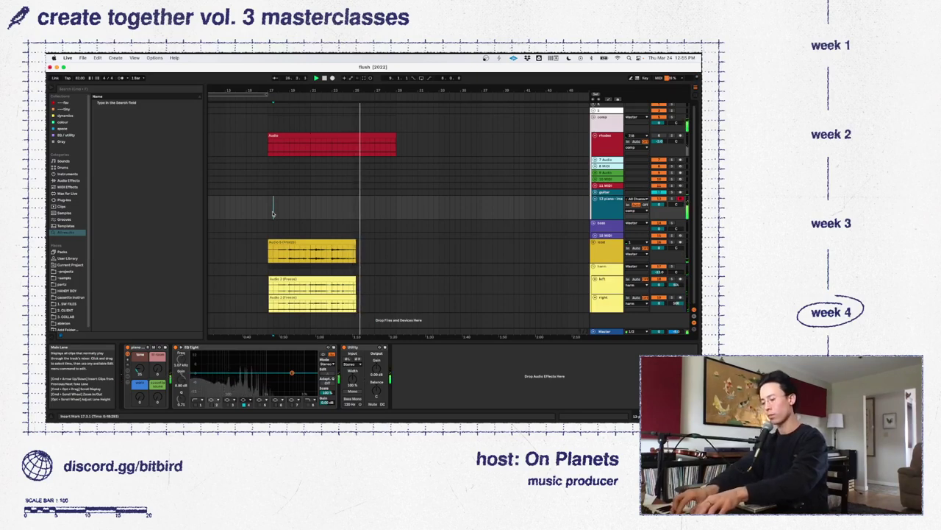
key(space)
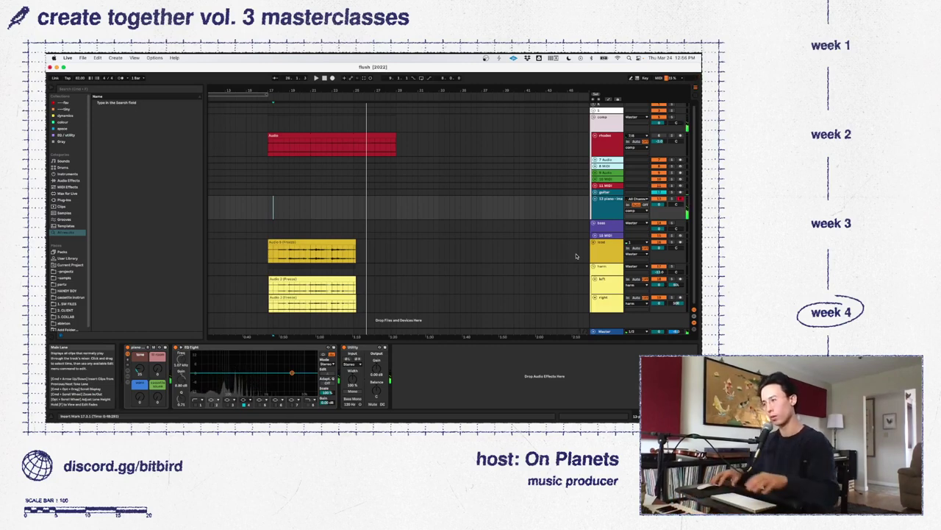
key(space)
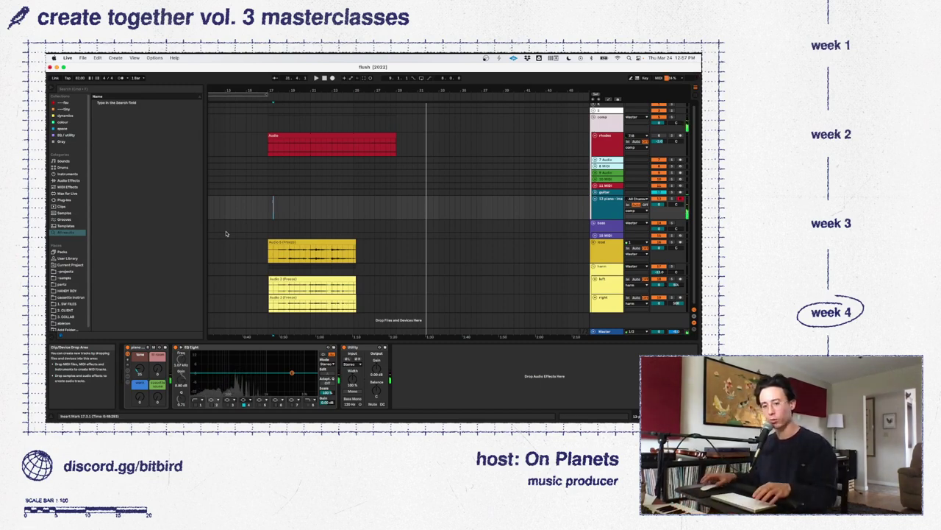
mouse_move(302, 410)
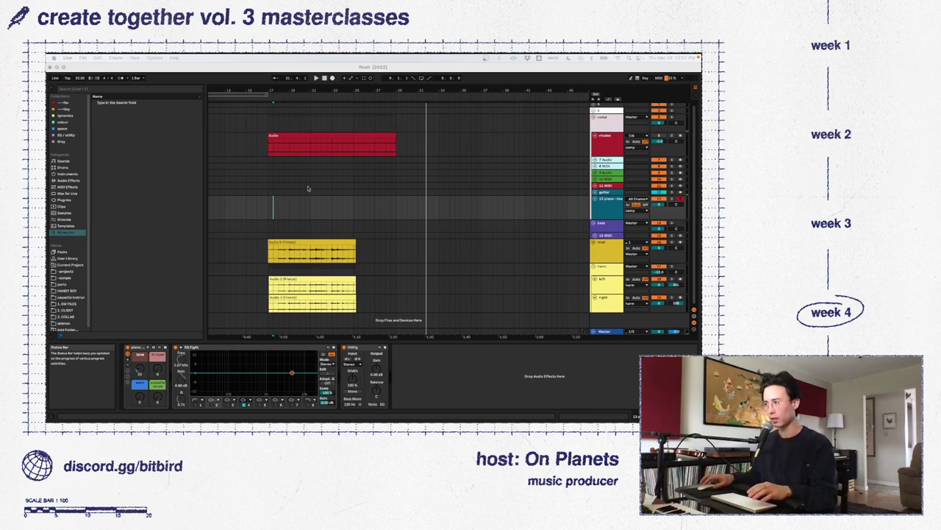
Play the arrangement again from 18.1.1 with the piano track selected
click(278, 214)
key(space)
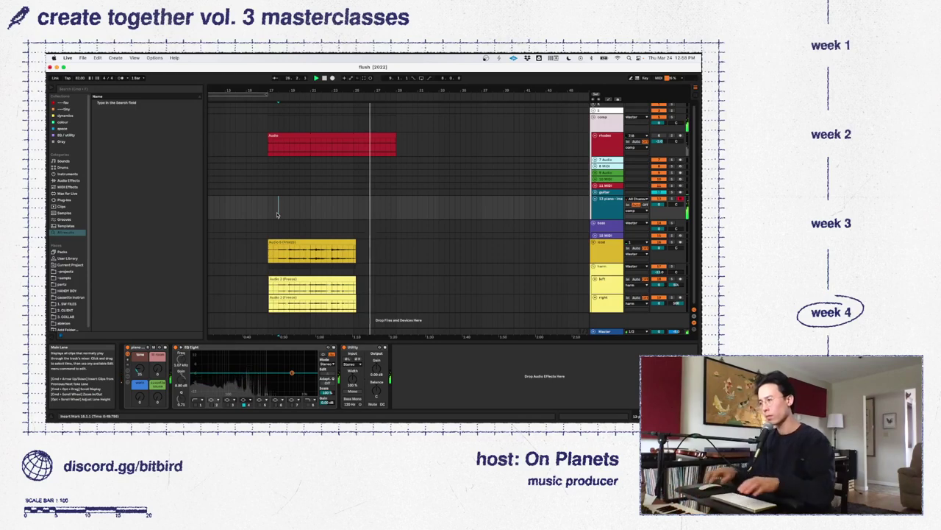
click(610, 210)
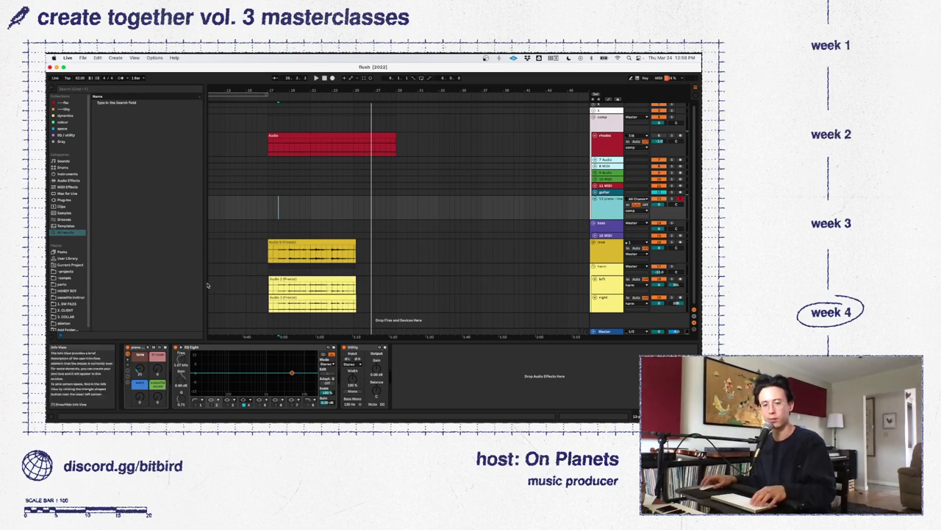
key(space)
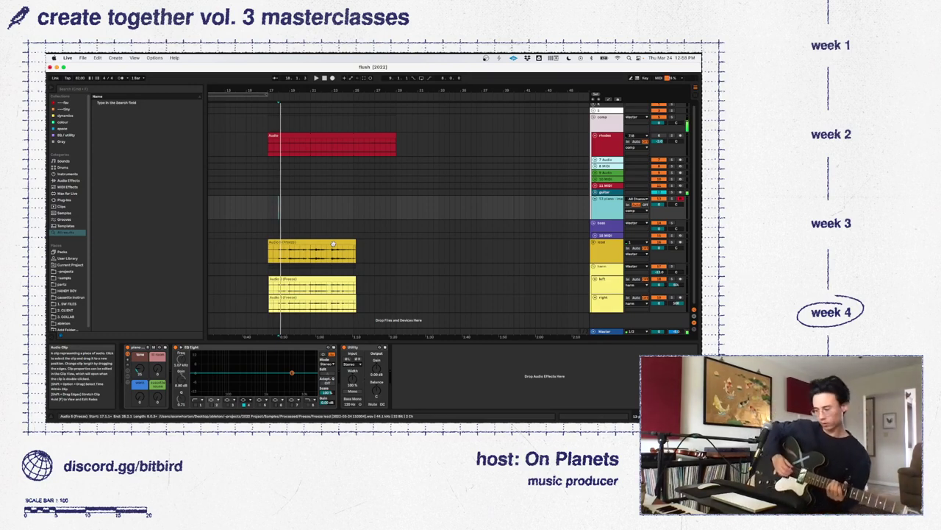
key(space)
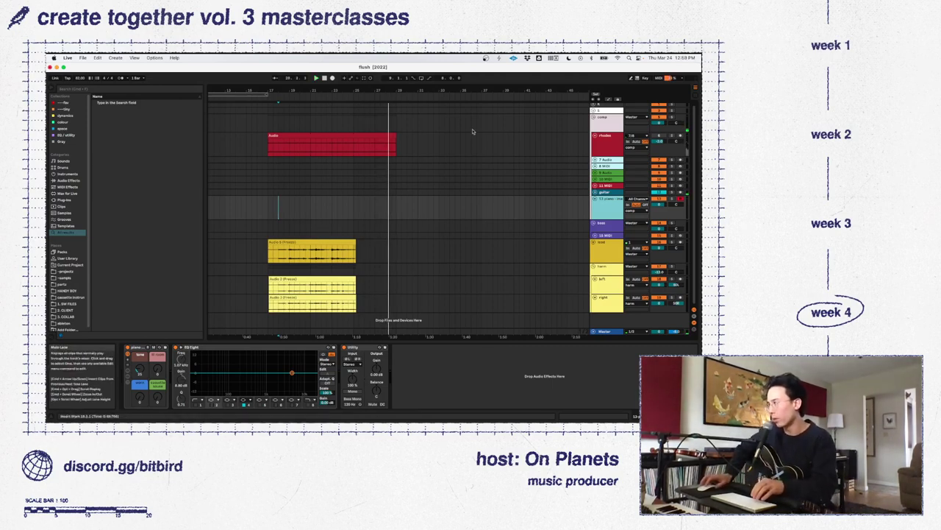
Arm the guitar track for recording and play the arrangement from 18.1.1
click(681, 192)
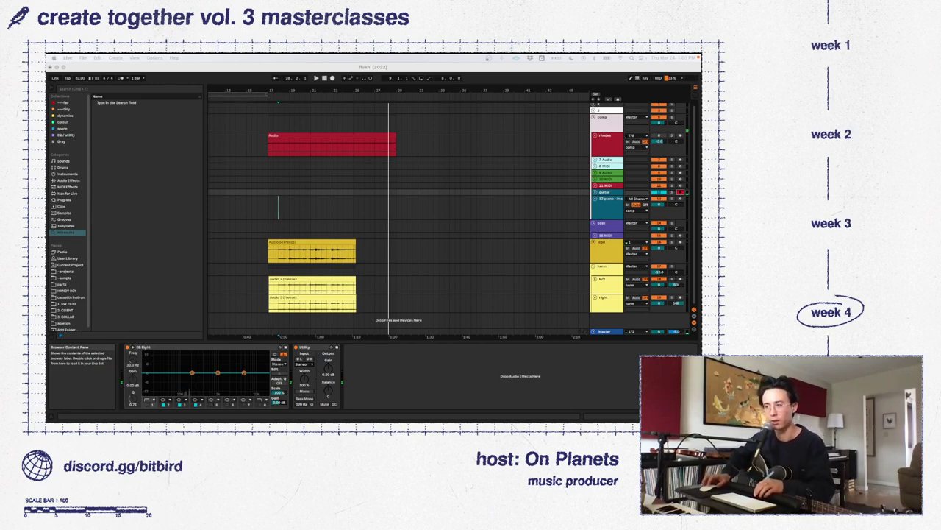
click(278, 218)
key(space)
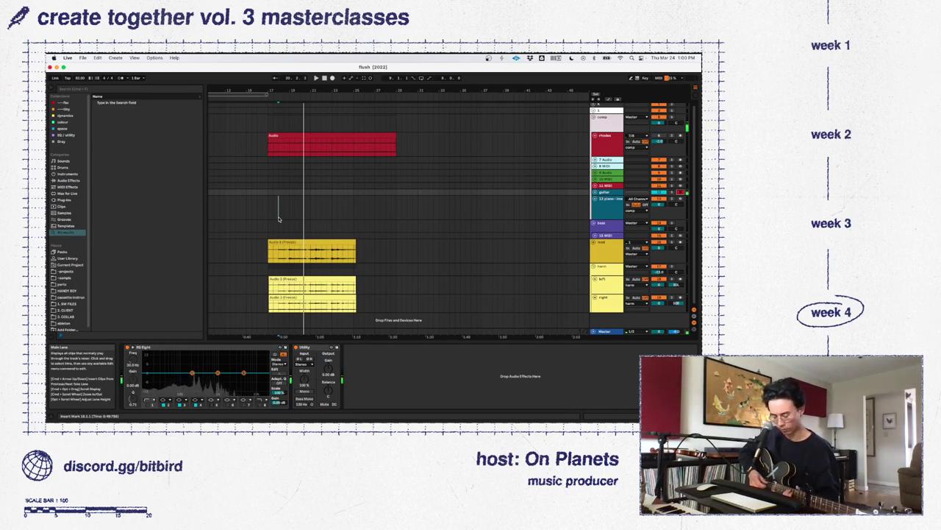
Turn on the metronome for playback and place the insert marker at 17.1.1 on the piano track
click(120, 78)
key(space)
click(272, 209)
click(272, 209)
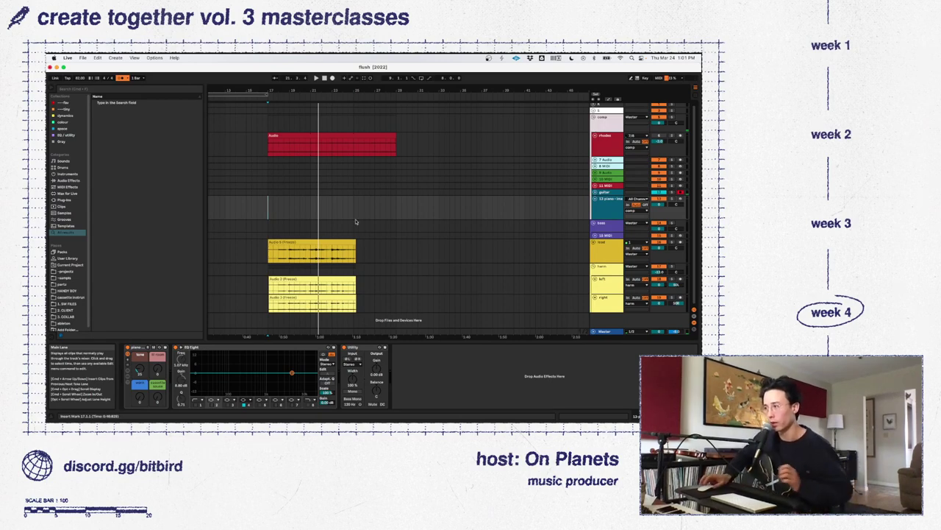
Place the insert marker inside the lead clip and select the clip's whole time range from 17.1.1
click(279, 254)
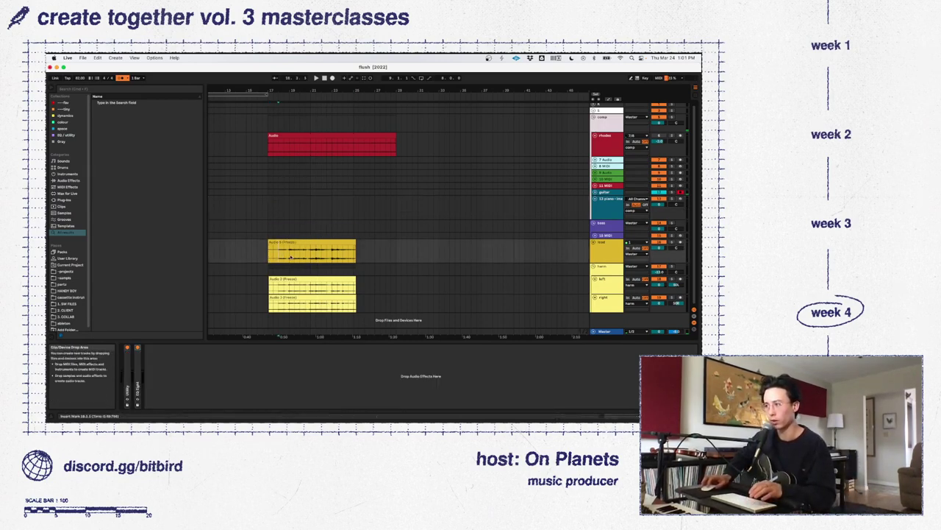
click(318, 255)
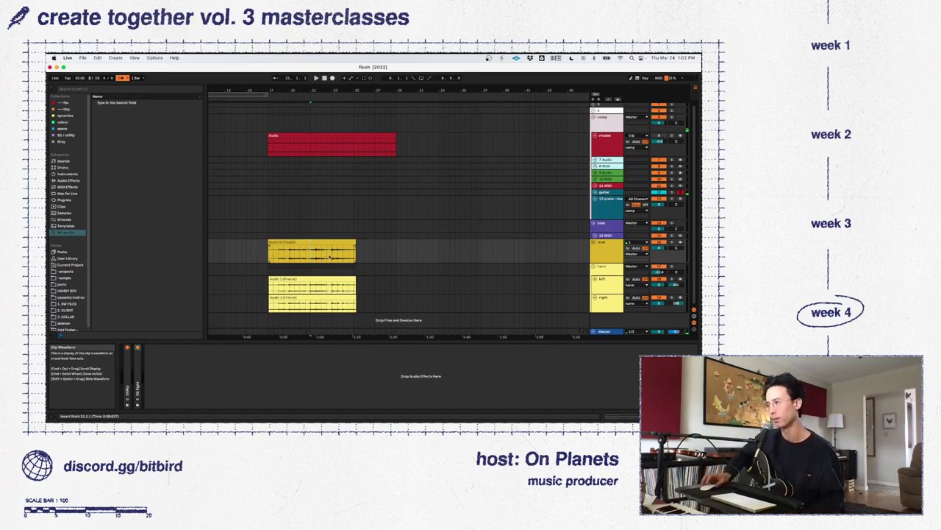
click(320, 236)
click(321, 250)
click(332, 243)
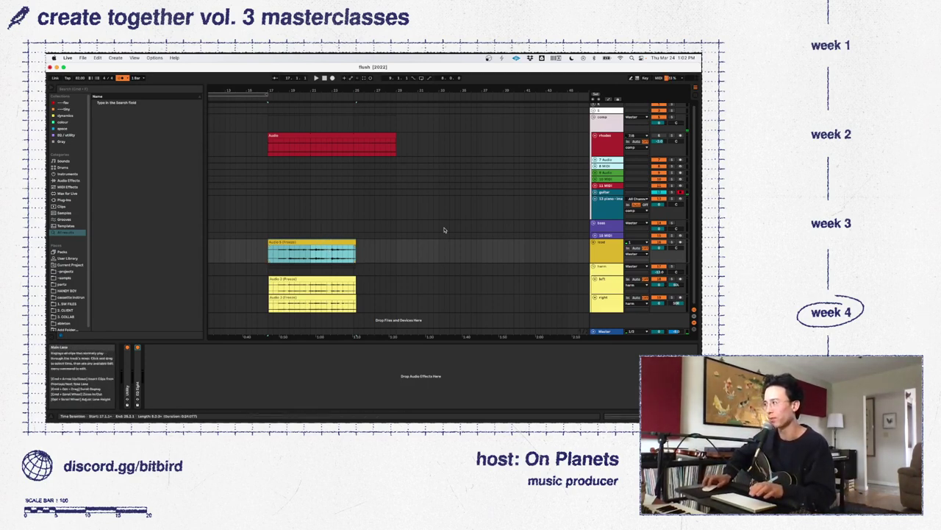
Play the rhodes clip soloed from bar 17 and turn off the metronome
click(659, 136)
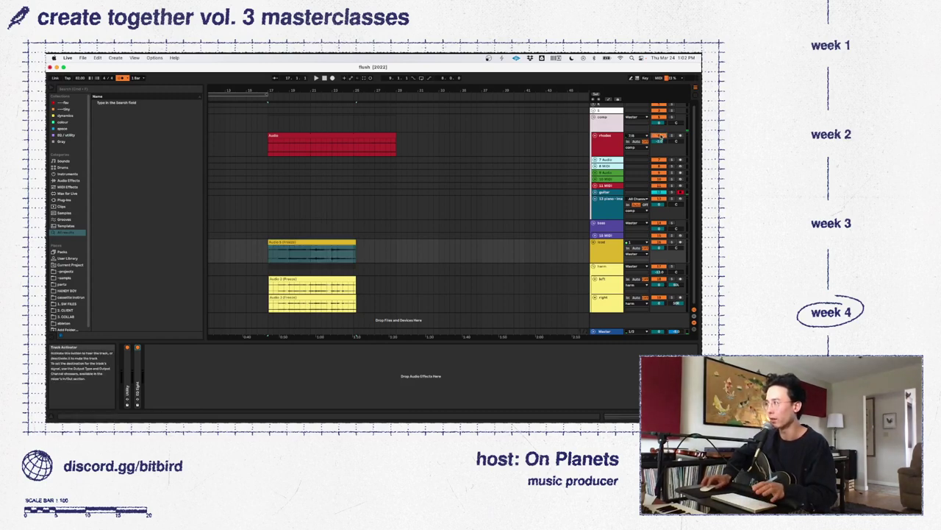
click(304, 137)
key(space)
click(121, 79)
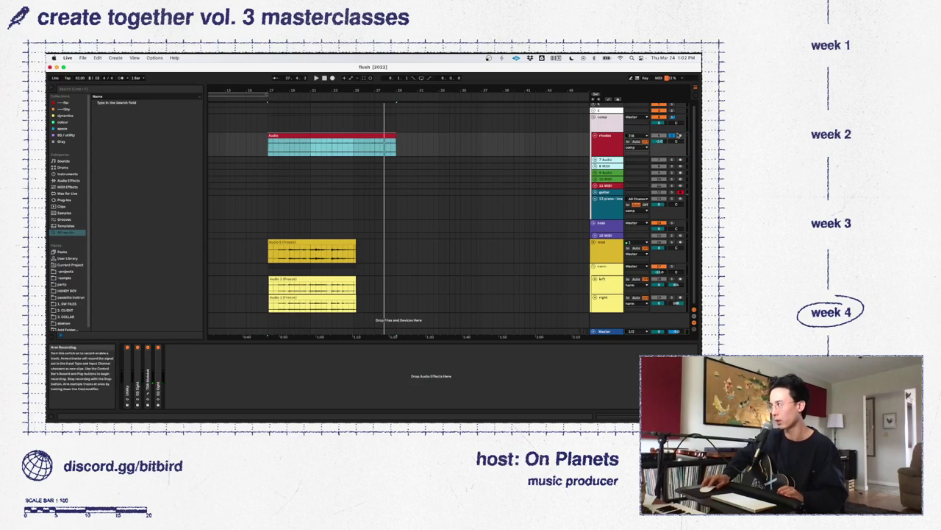
click(528, 157)
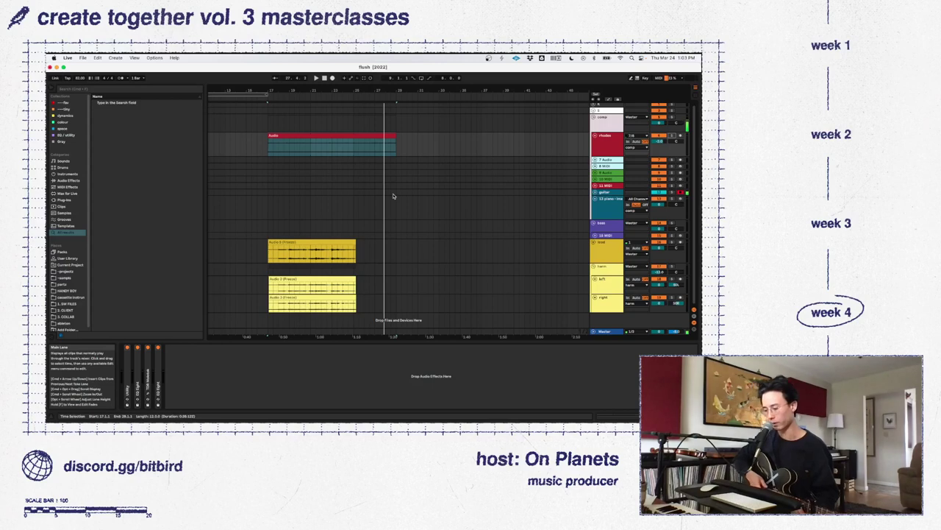
Arm the piano track, unfold the guitar track, and move the insert marker to 17.3.1 after a brief playback
click(680, 200)
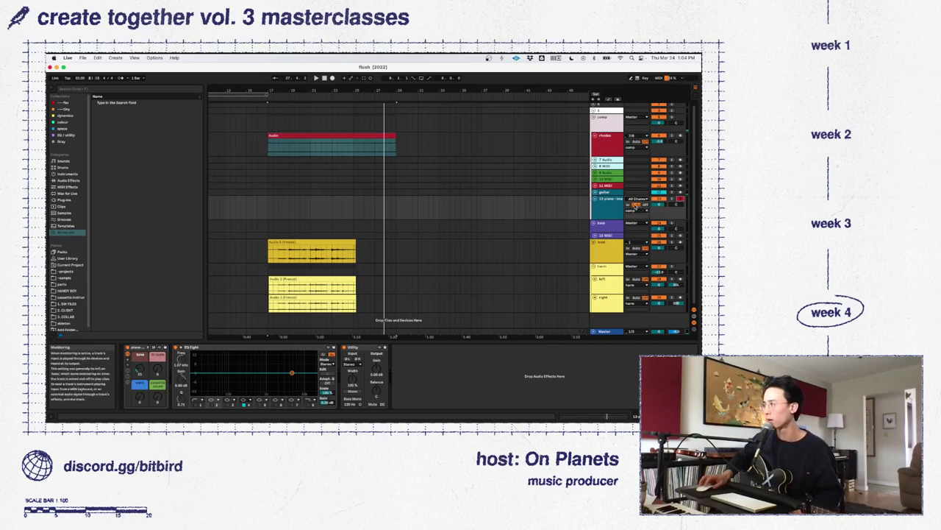
click(596, 193)
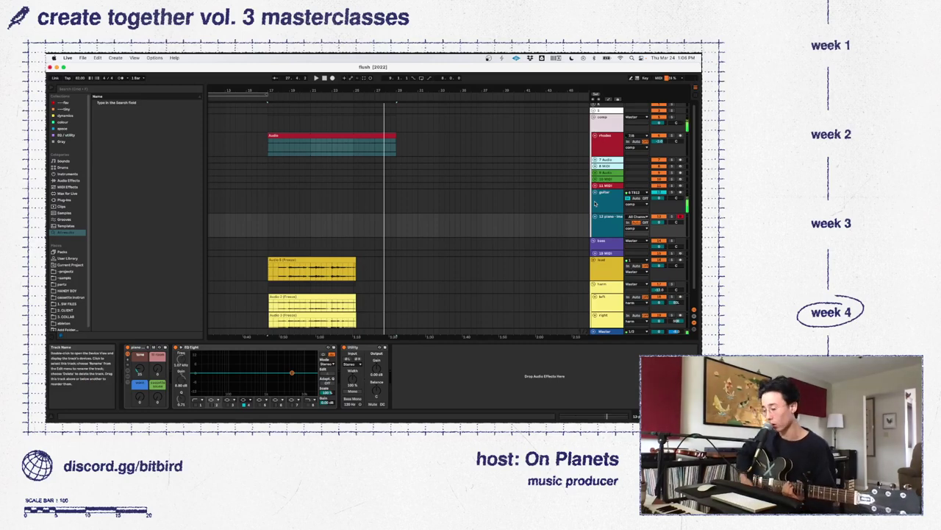
key(space)
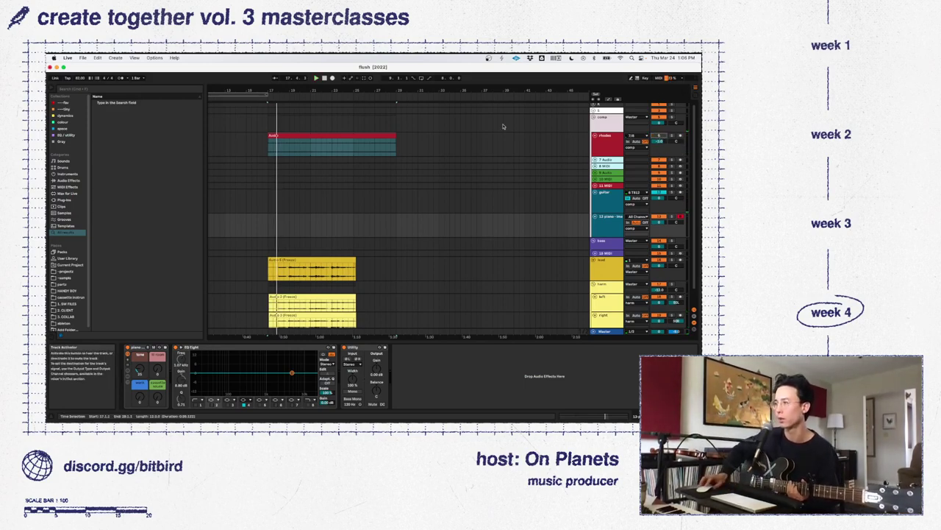
click(273, 226)
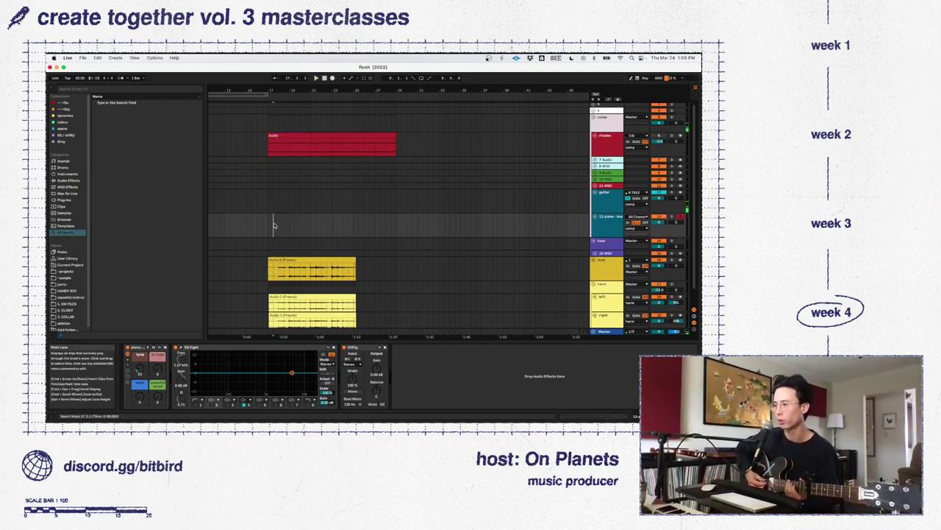
Play the arrangement from 17.3.1 to rehearse the guitar and piano over the rhodes, lead and harmony clips
key(space)
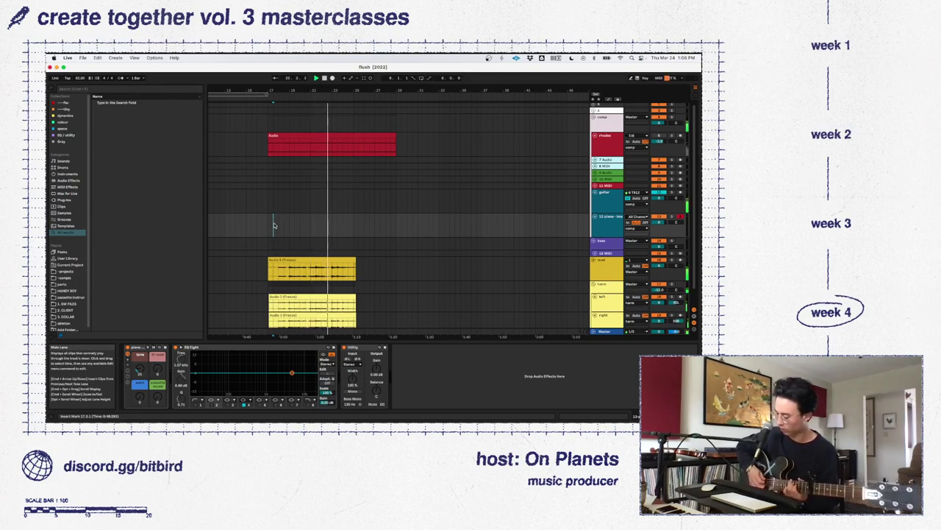
key(space)
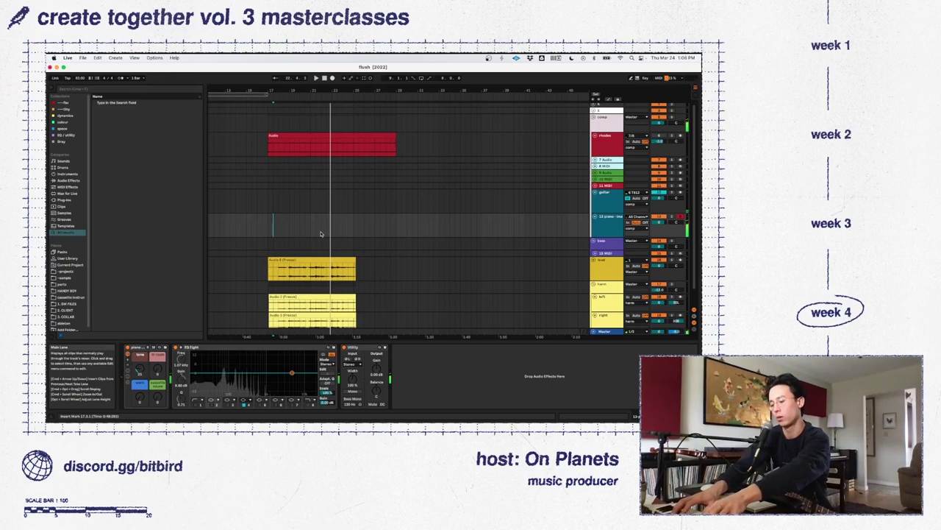
key(space)
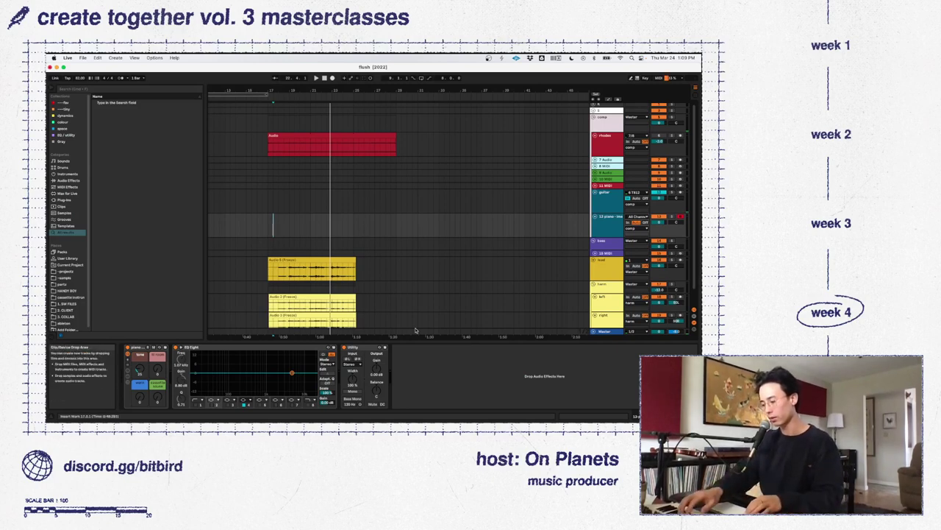
Turn on the metronome and rehearse the piano part over playback from 17.3.1
click(122, 77)
key(space)
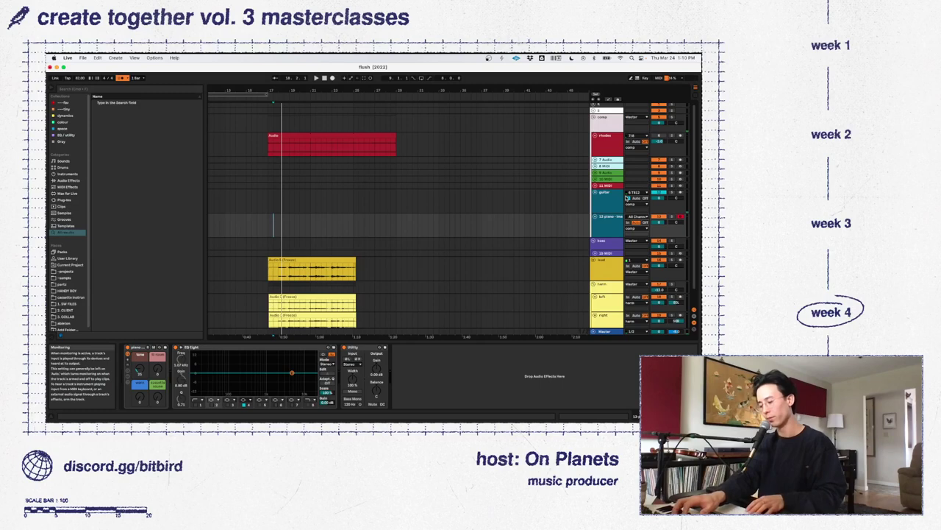
key(space)
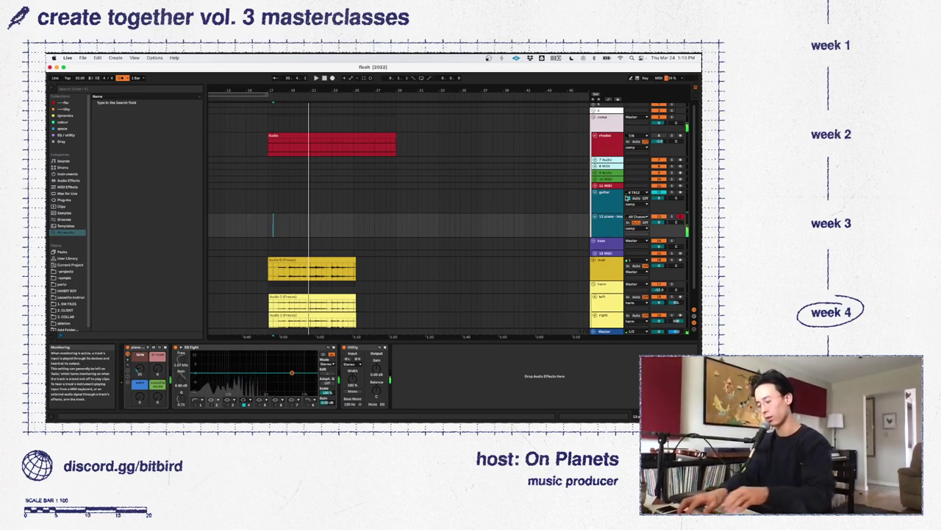
key(space)
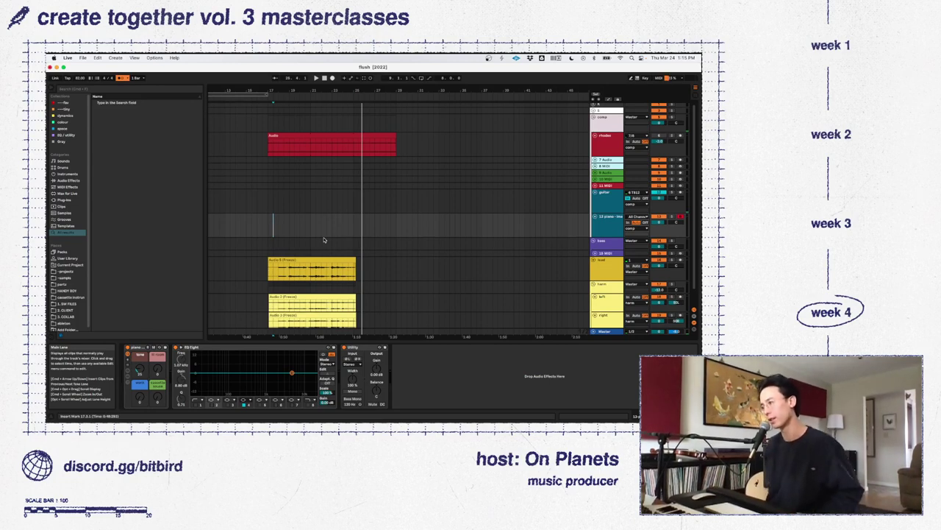
Arm the guitar track, place the insert marker at 18.1.1 on it, and play the arrangement from there
click(615, 206)
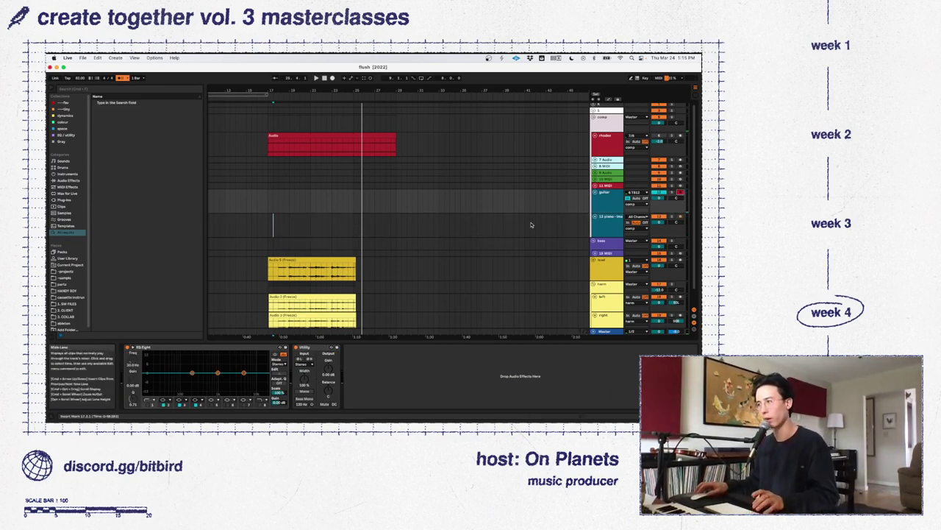
click(279, 210)
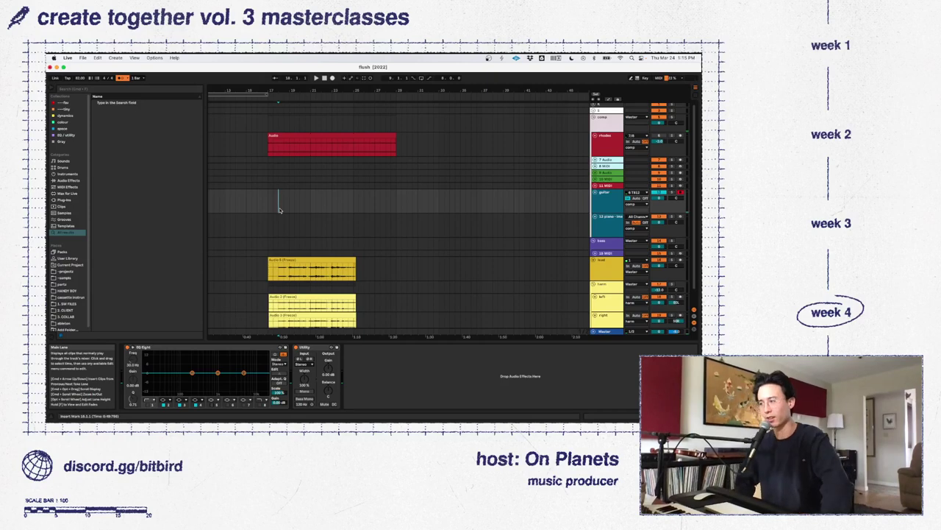
scroll(278, 211, down, 1)
scroll(277, 208, up, 1)
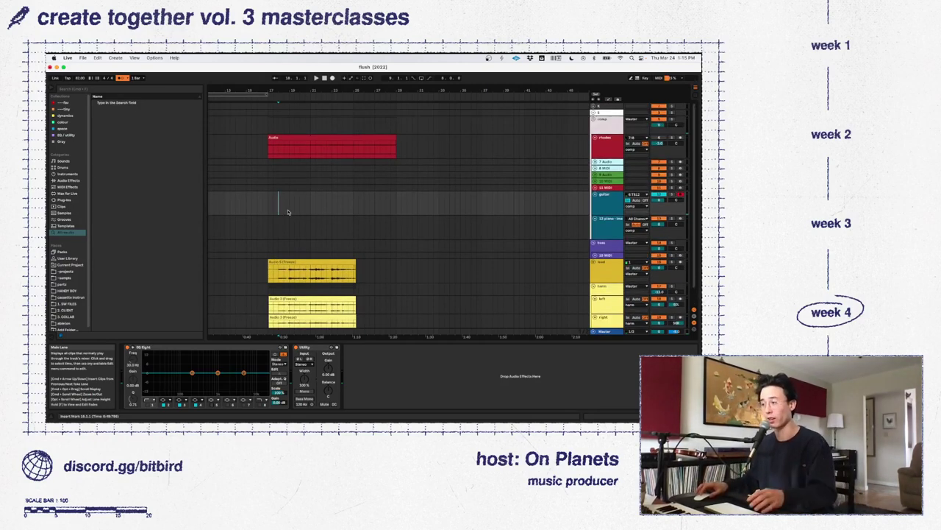
scroll(340, 208, left, 1)
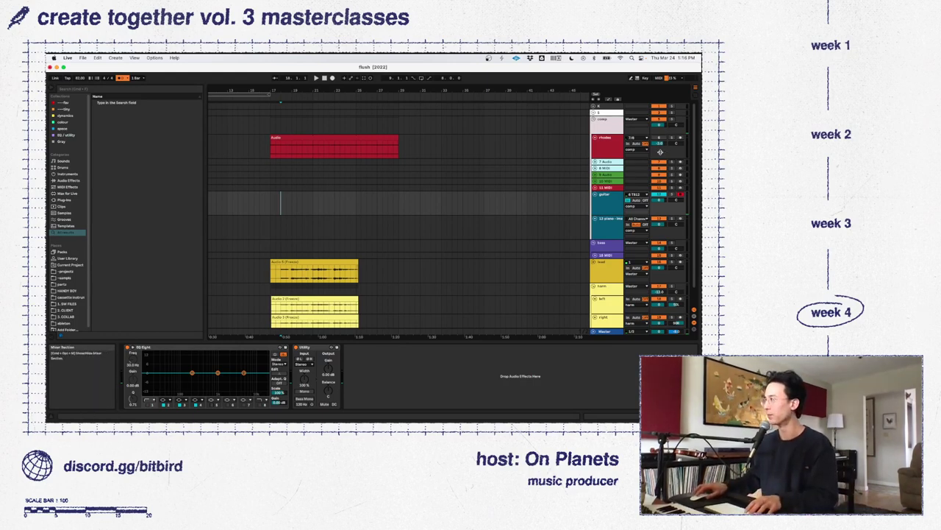
key(space)
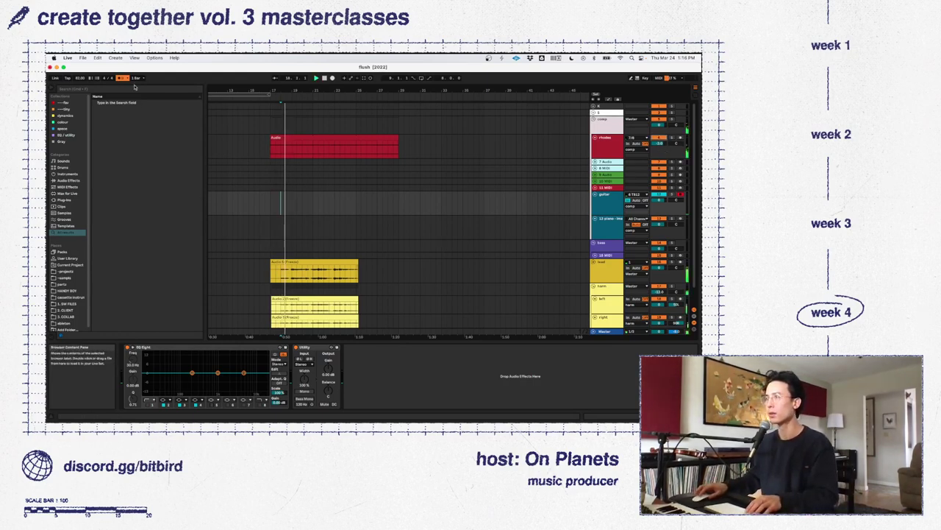
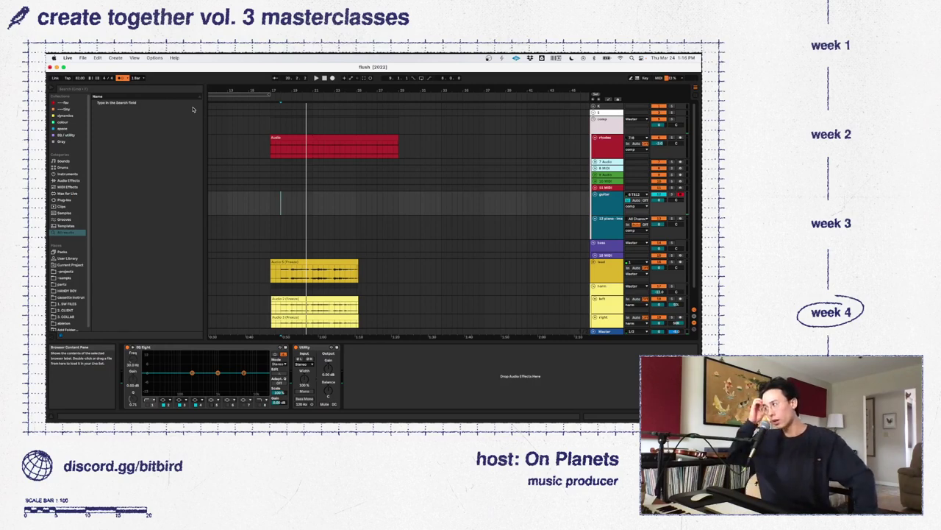
Arm the piano track, turn off the metronome, and rehearse the piano part over playback from 18.1.1
click(680, 219)
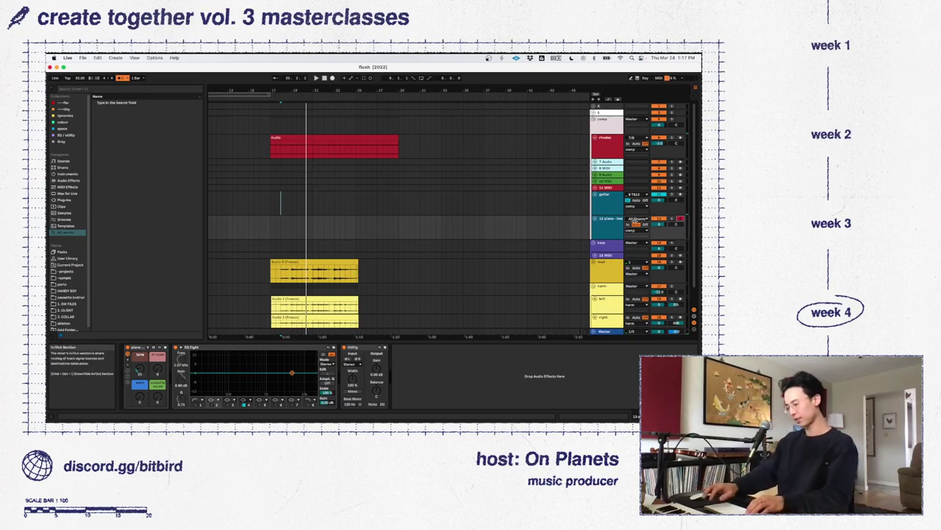
key(space)
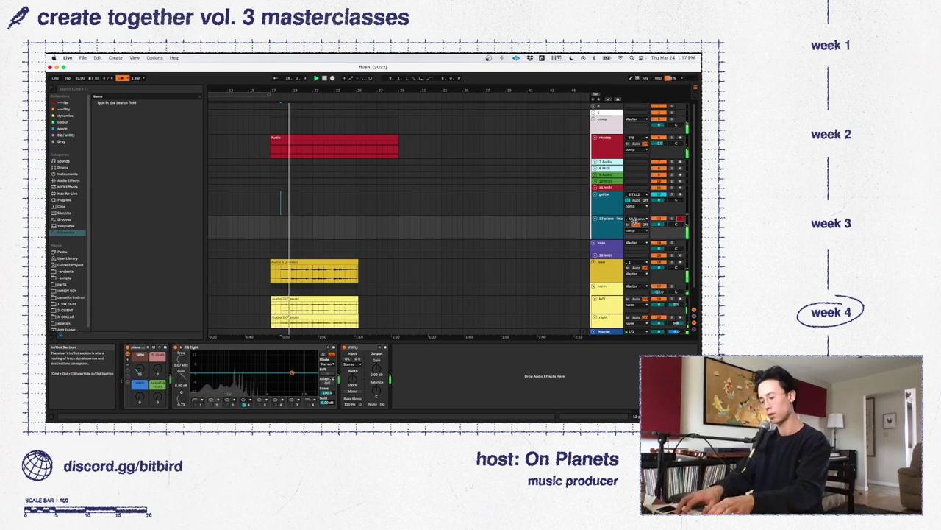
click(127, 77)
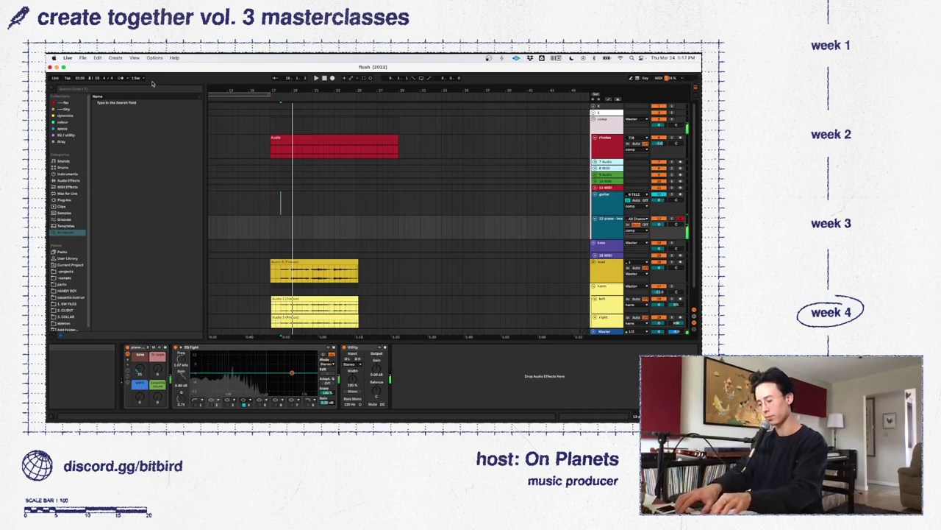
key(space)
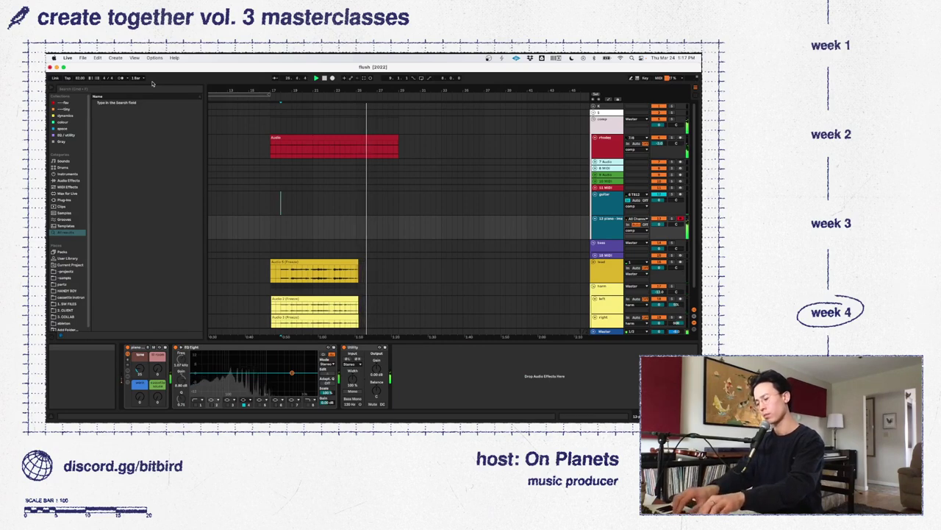
key(space)
key(space)
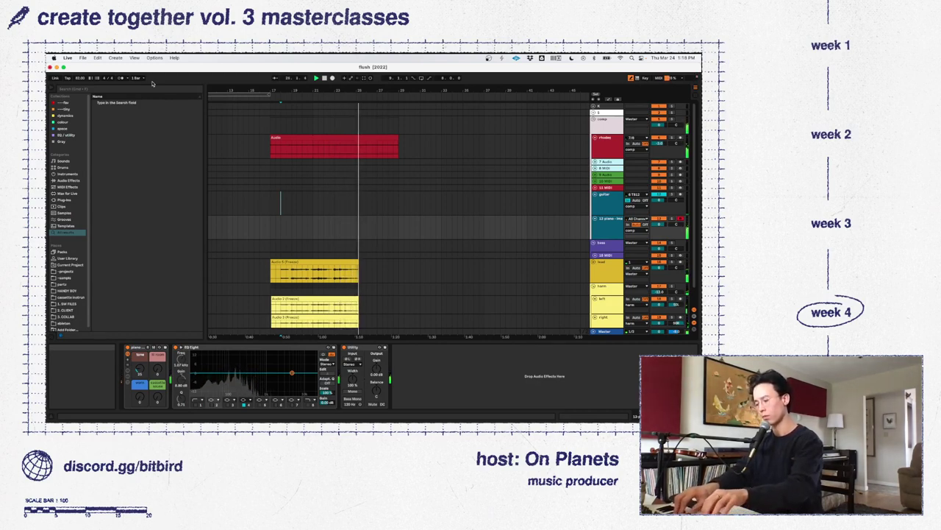
key(space)
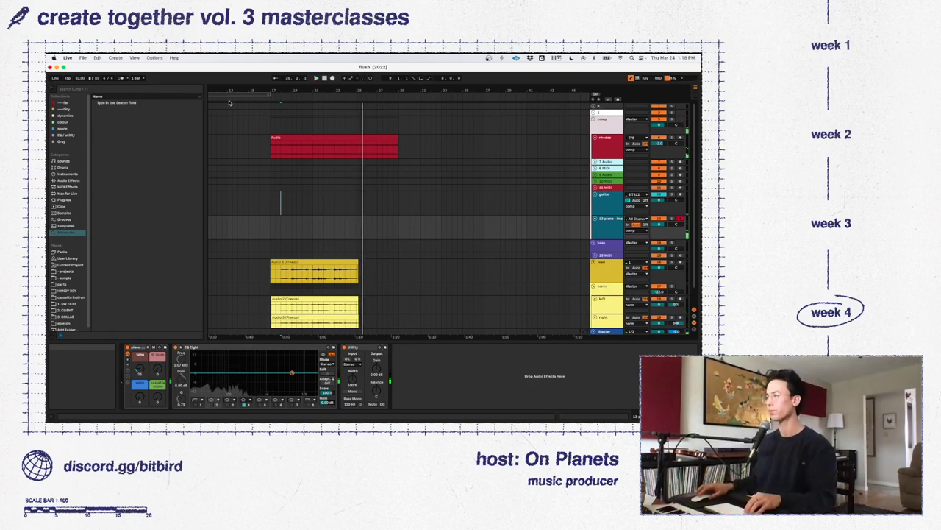
key(F9)
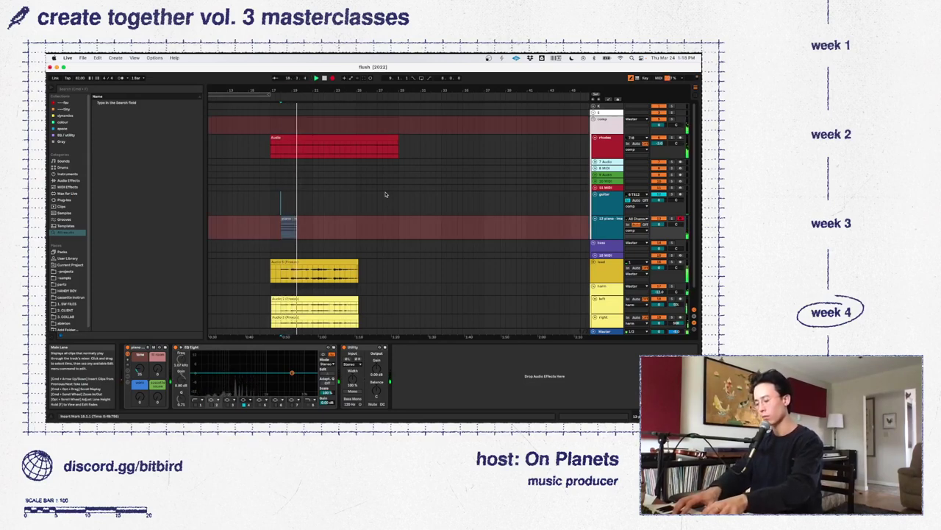
key(space)
key(super+z)
key(F9)
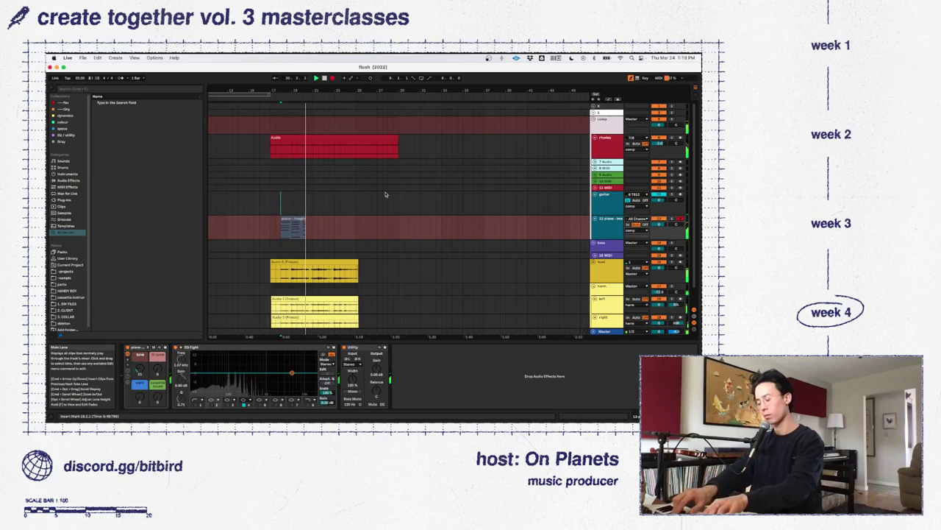
key(F9)
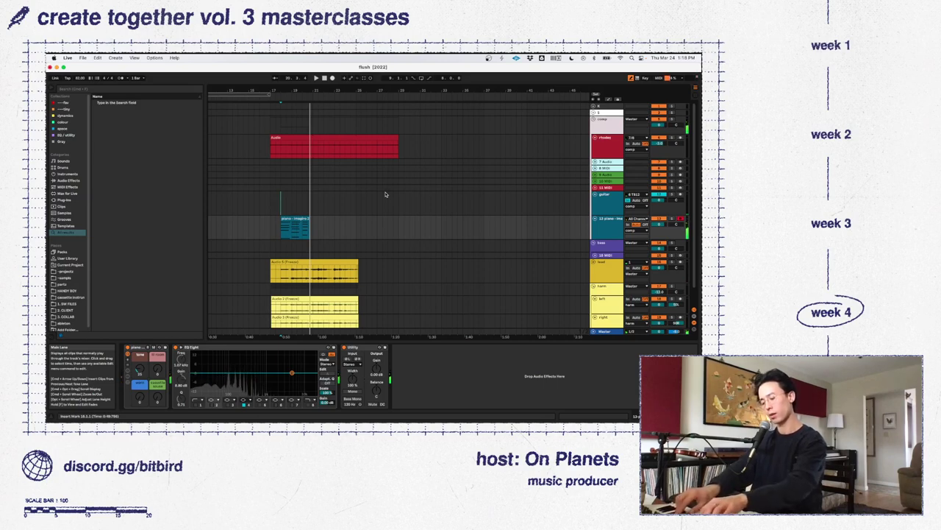
Record the piano part from 18.1.1, open the recorded clip's notes, and trim its end to 26.1.1
key(F9)
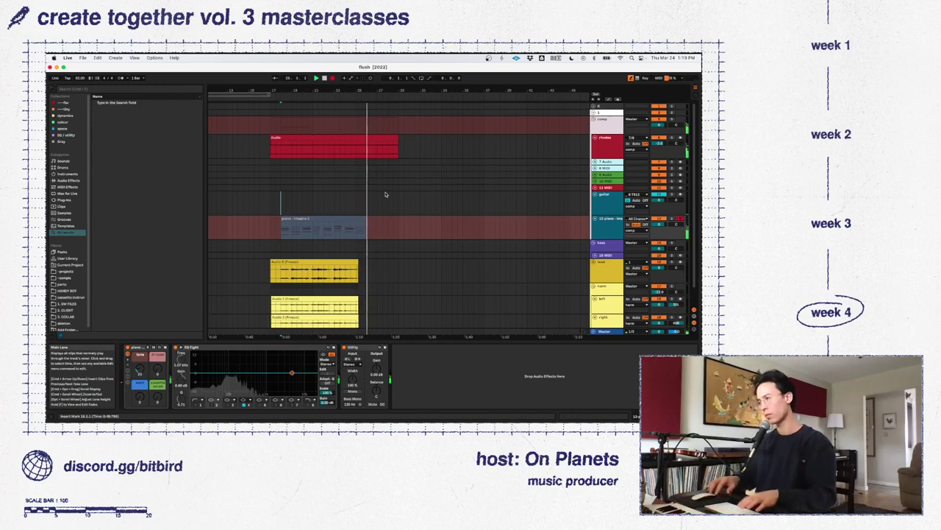
key(F9)
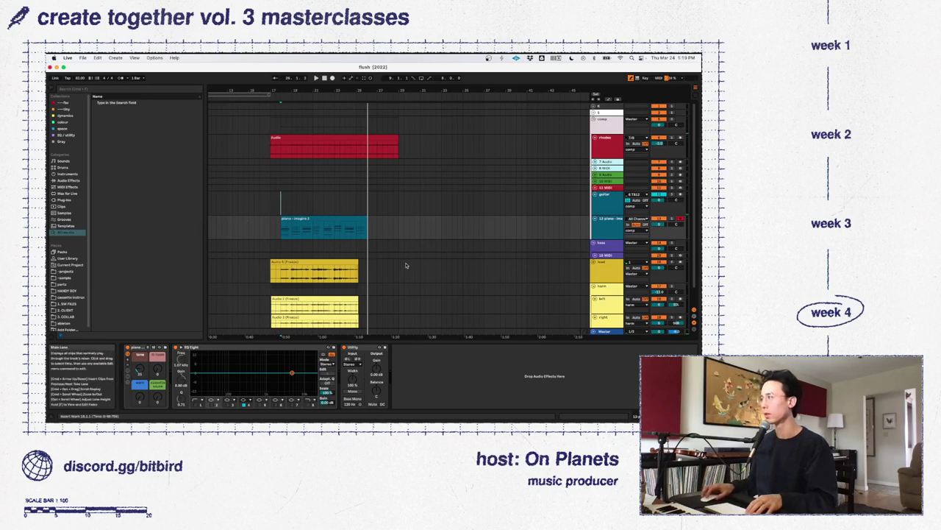
click(339, 221)
double_click(339, 220)
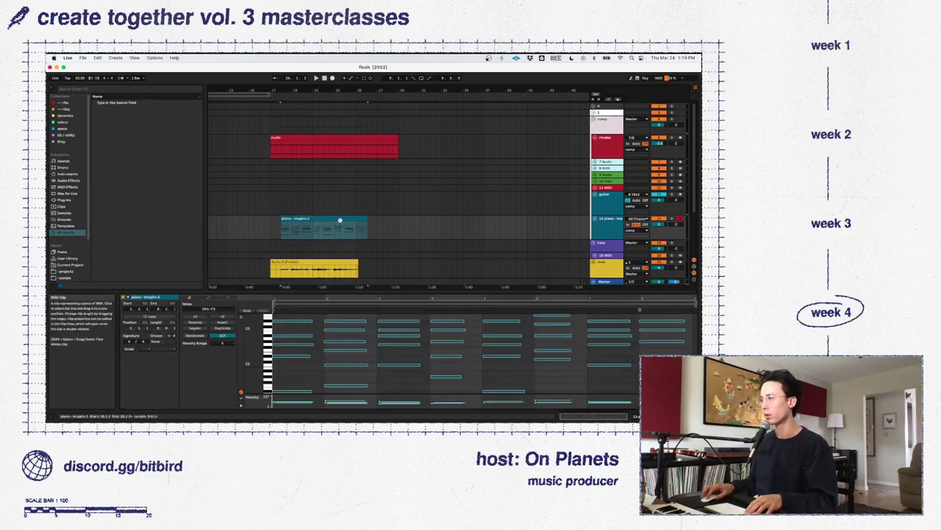
scroll(354, 198, down, 2)
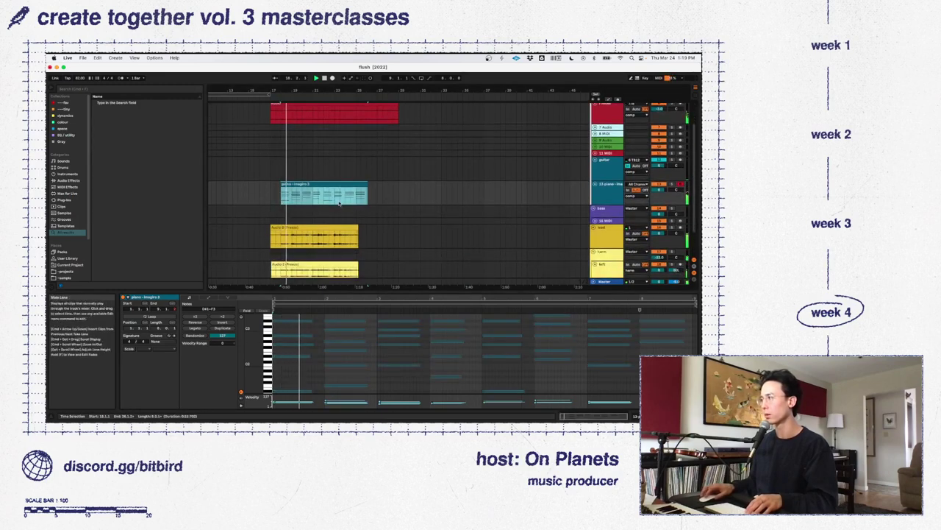
drag(366, 185, 364, 184)
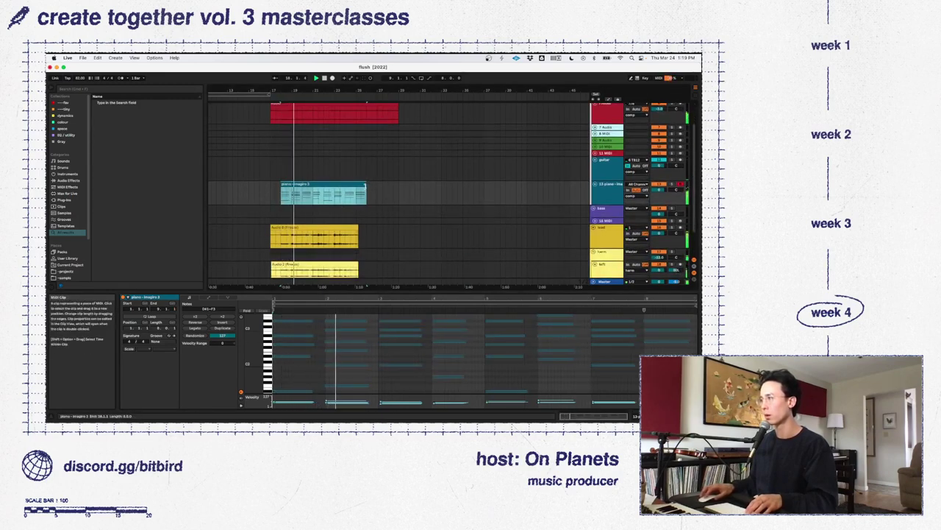
Examine the piano clip's full pitch range in the note editor, selecting the chords in its seventh and fifth bars
click(306, 382)
key(super+a)
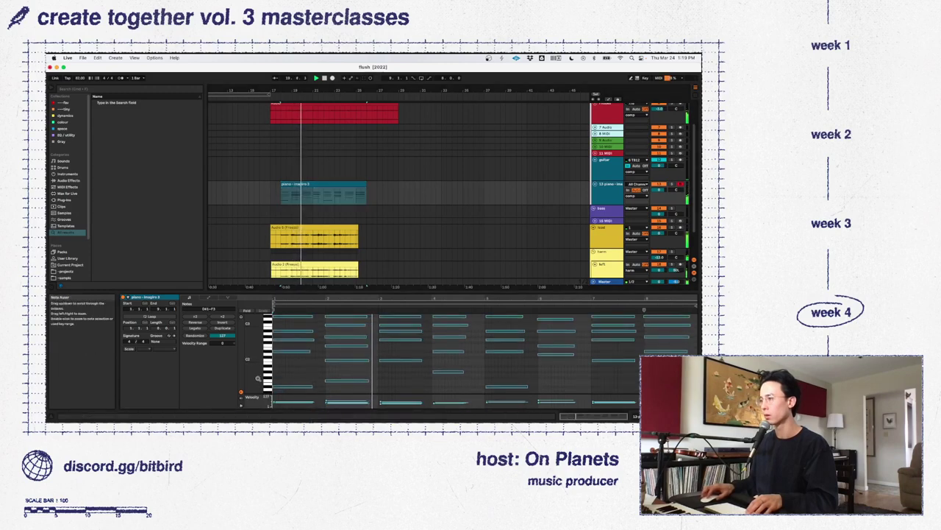
drag(261, 376, 253, 376)
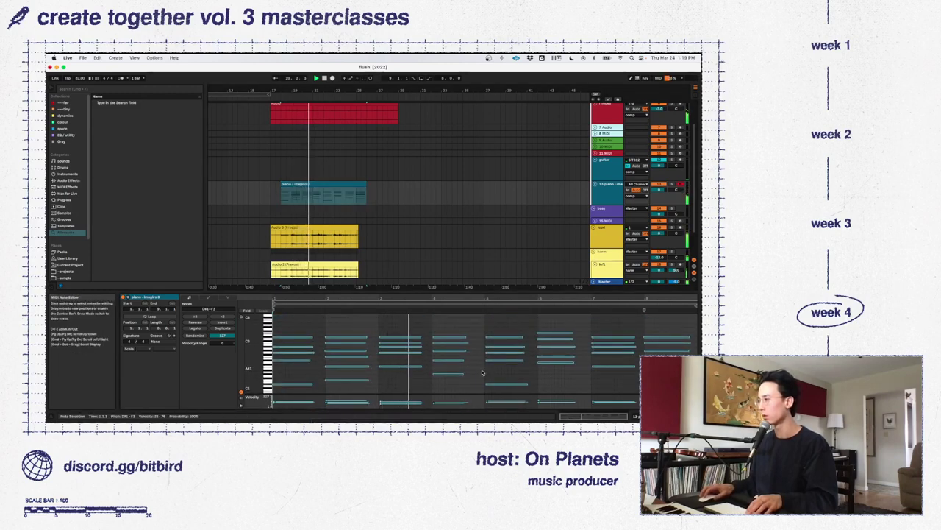
drag(566, 374, 636, 313)
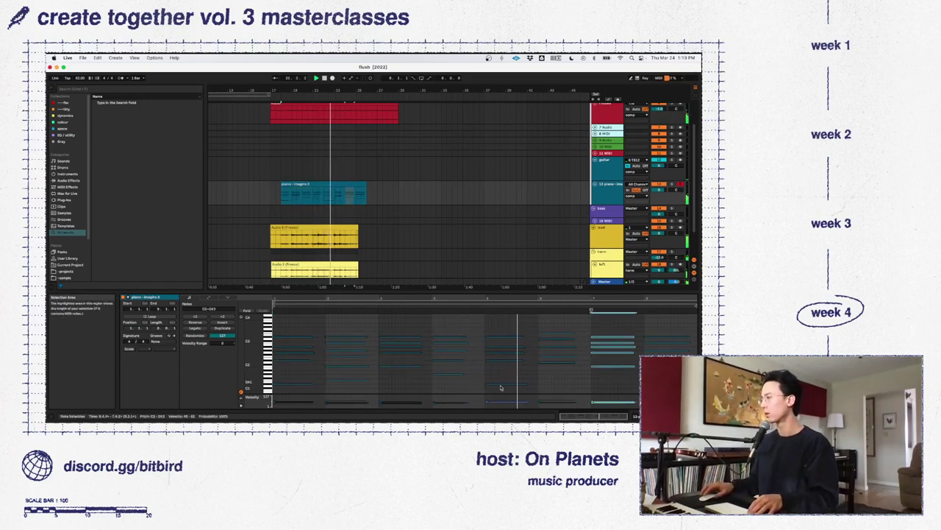
drag(484, 314, 527, 313)
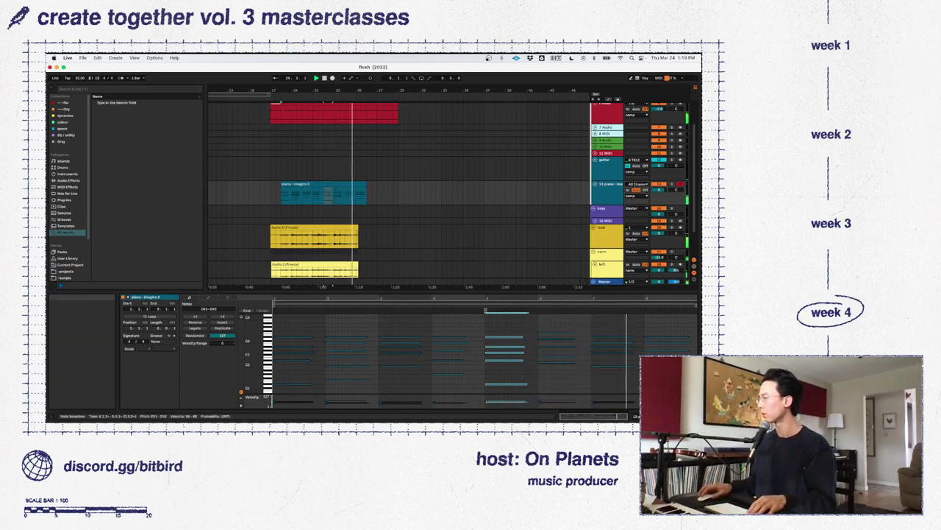
Check the trimmed piano clip in the arrangement and play it back from 20.1.1
click(362, 185)
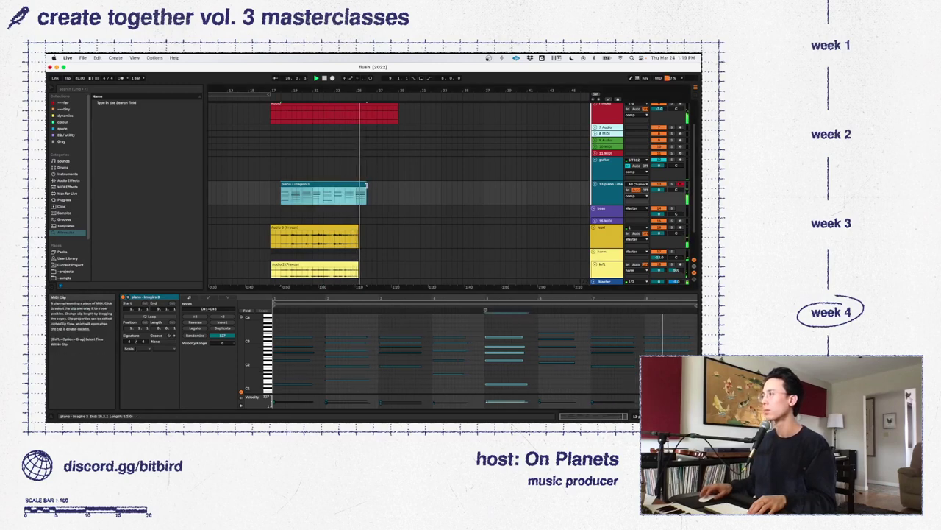
click(388, 182)
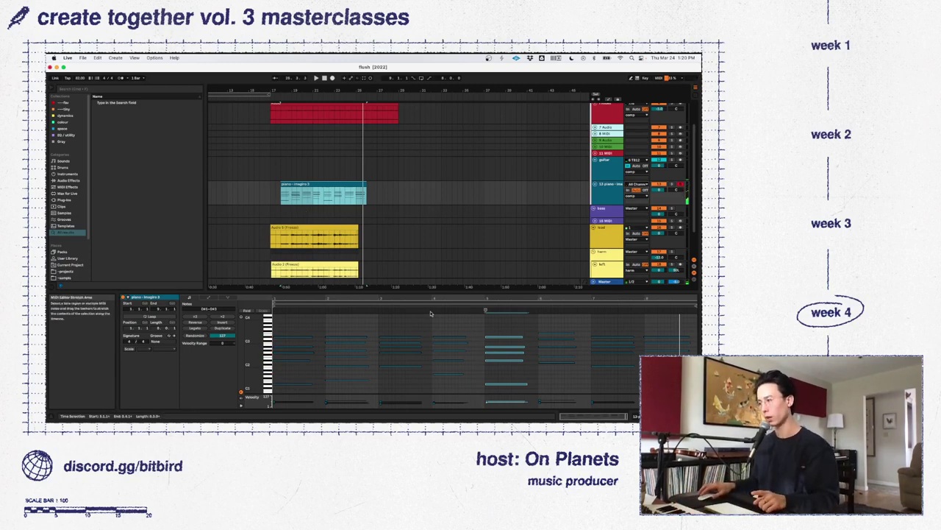
click(423, 350)
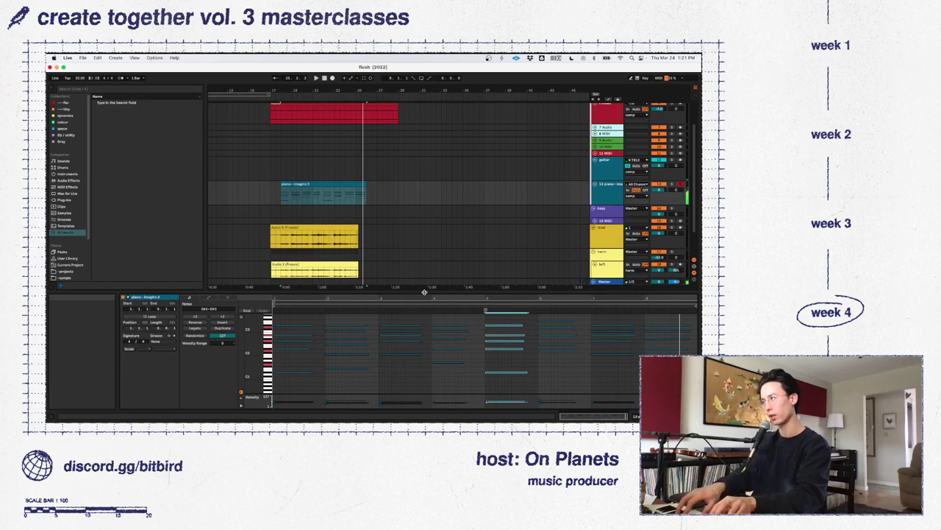
click(302, 202)
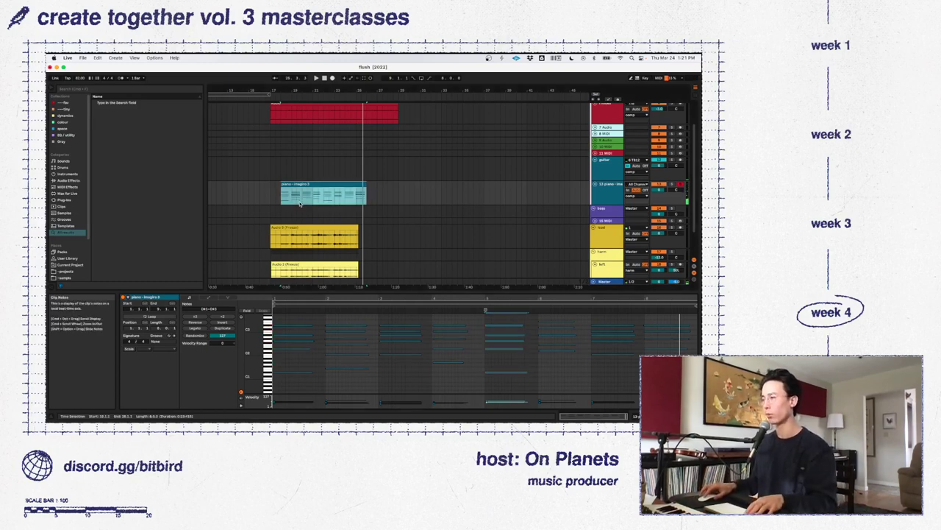
key(space)
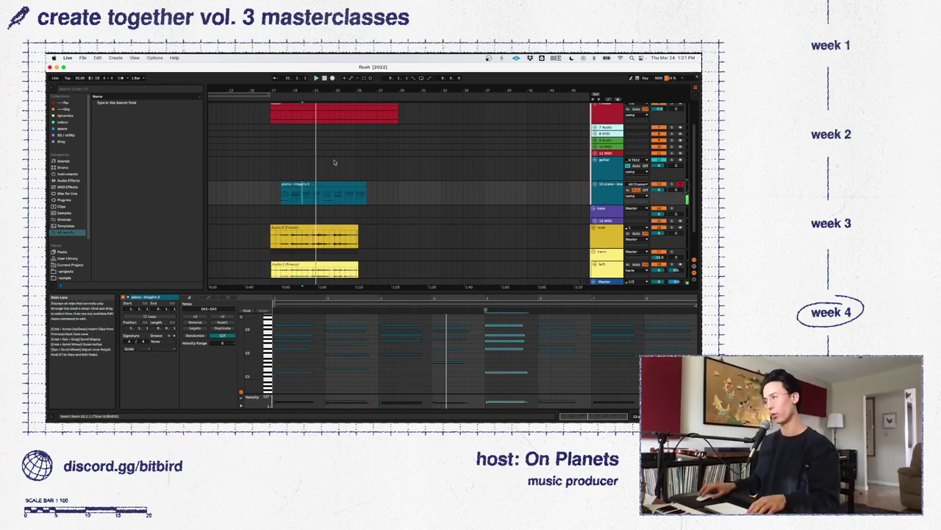
Play the song around the piano part from 24.1.1, and the whole piano clip from 18.1.1
key(space)
key(space)
click(335, 197)
key(space)
key(space)
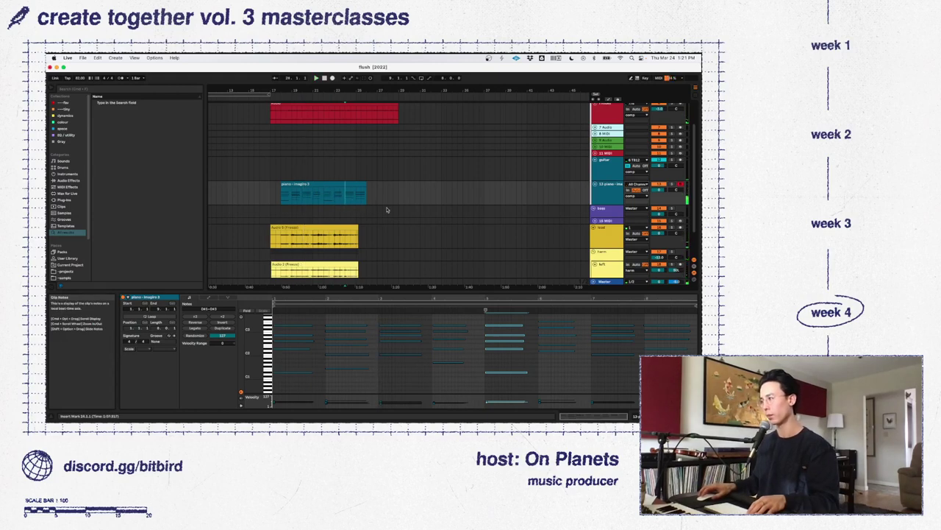
key(space)
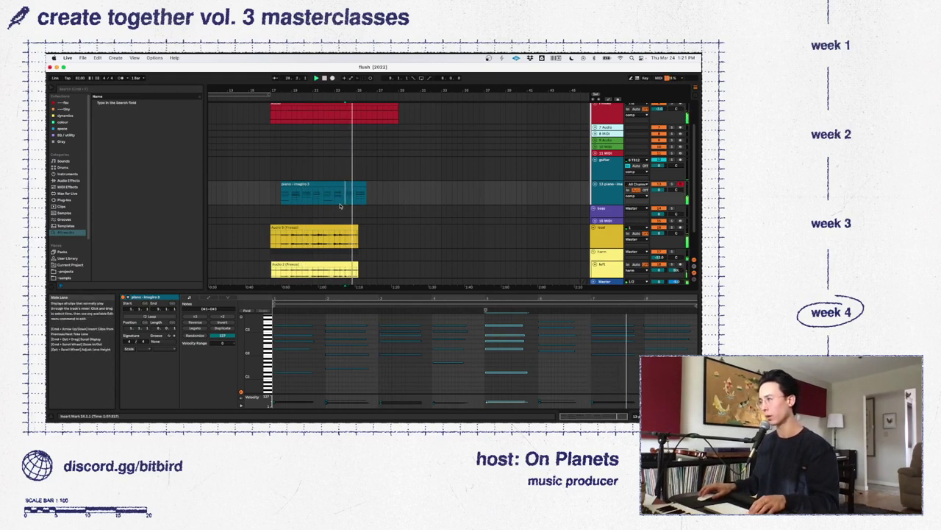
key(space)
key(space)
key(space)
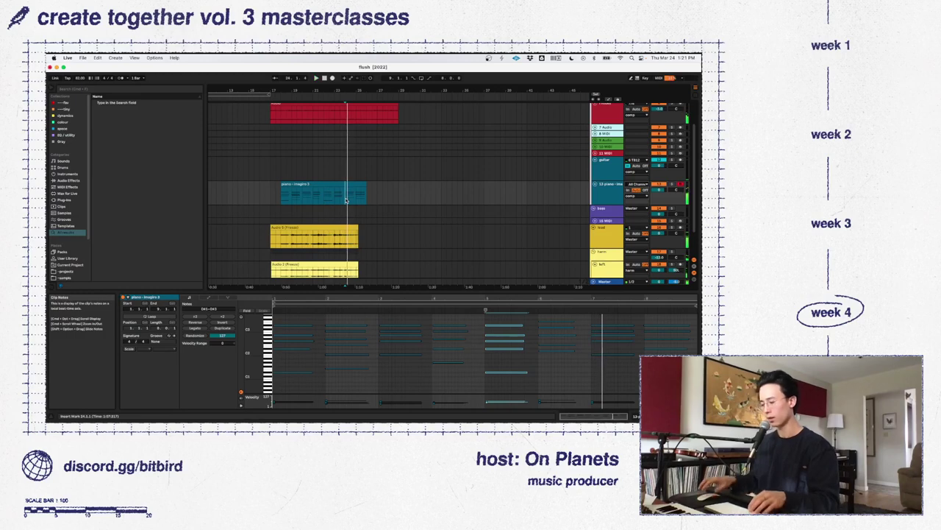
key(space)
click(286, 183)
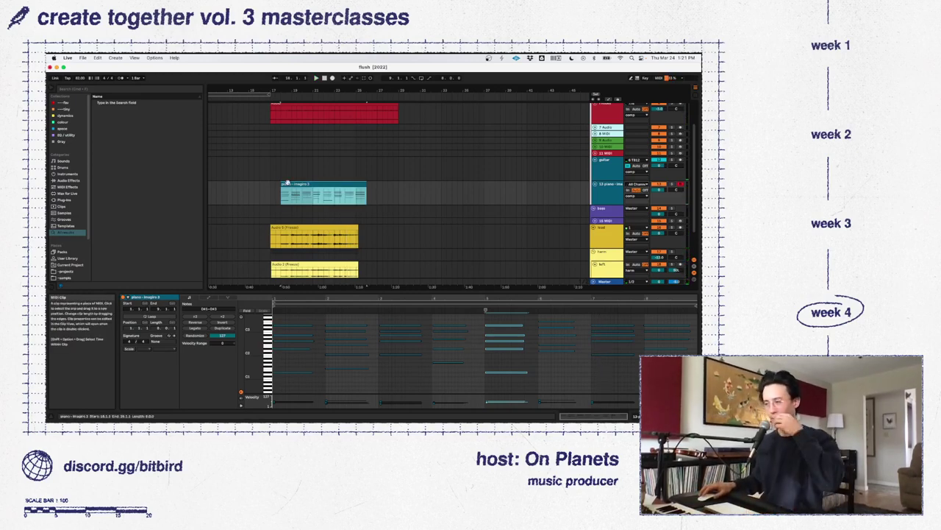
key(space)
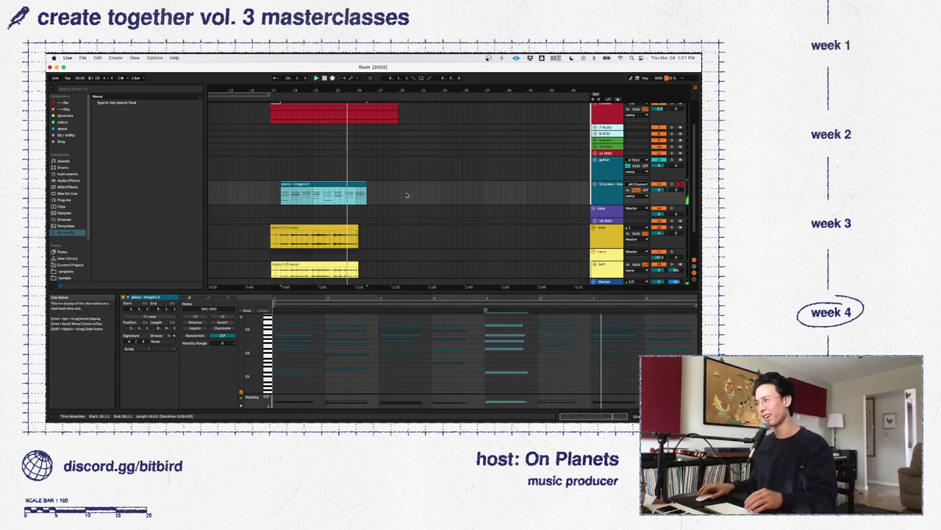
Freeze the Imagiro piano track and flatten it to audio
click(541, 190)
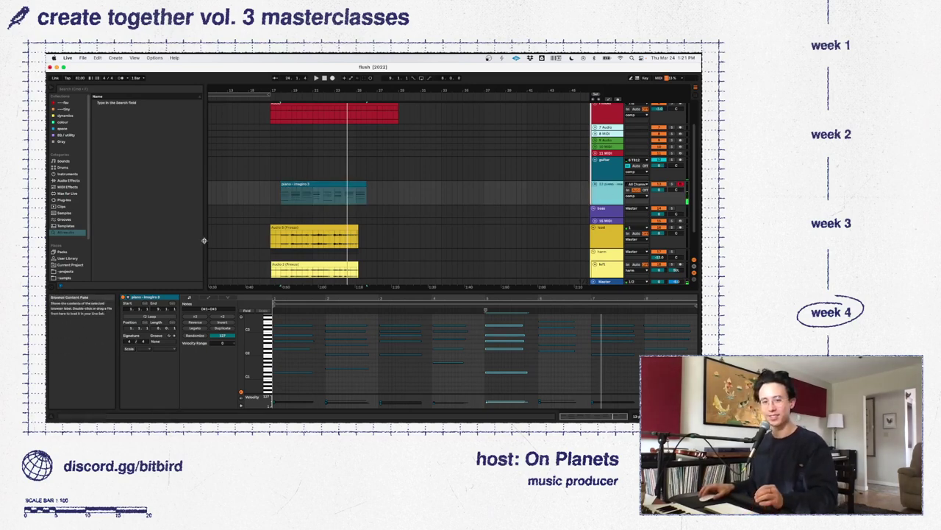
right_click(609, 195)
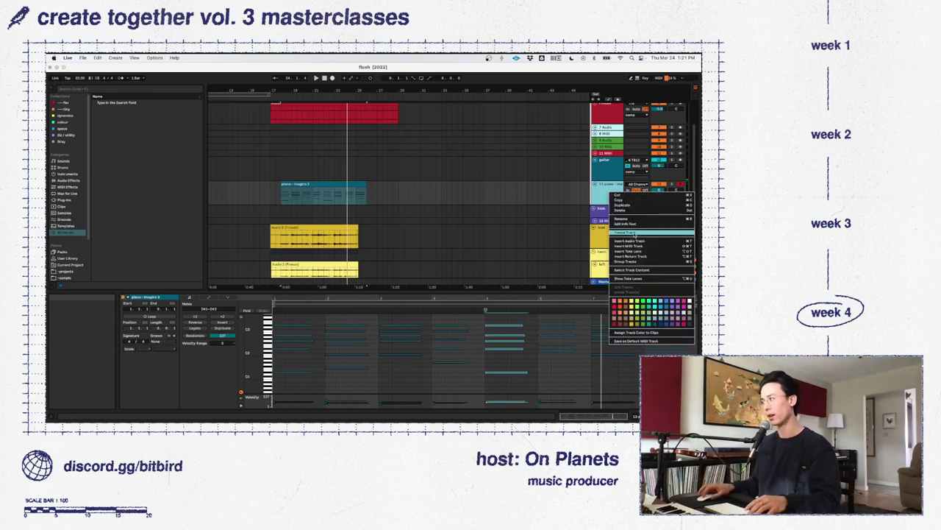
click(634, 235)
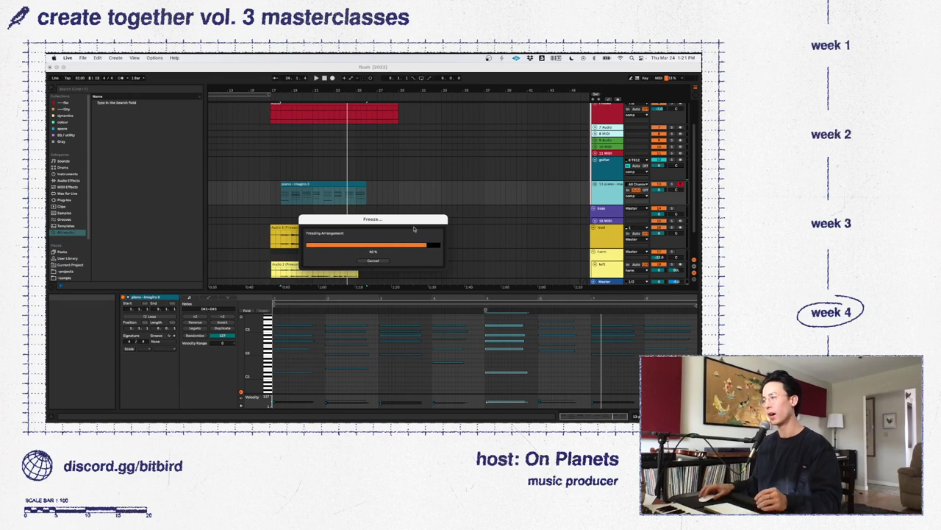
right_click(610, 195)
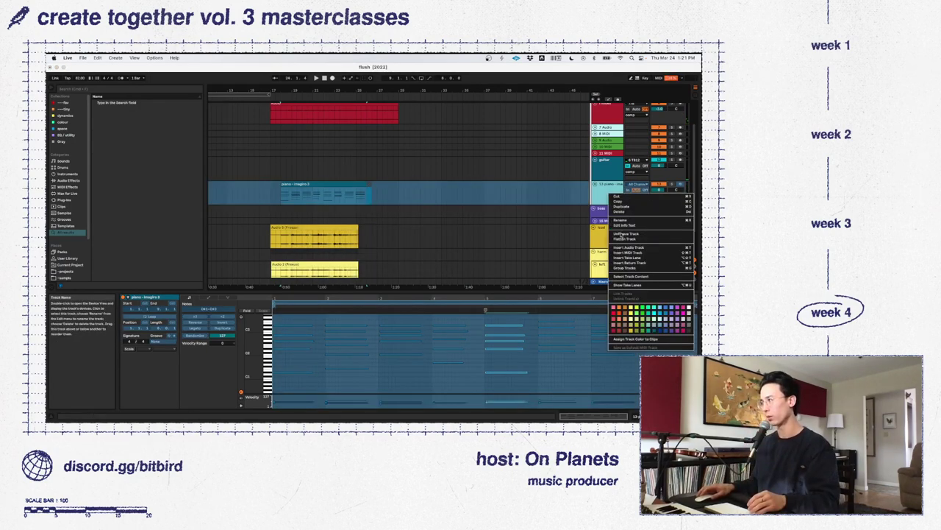
key(Return)
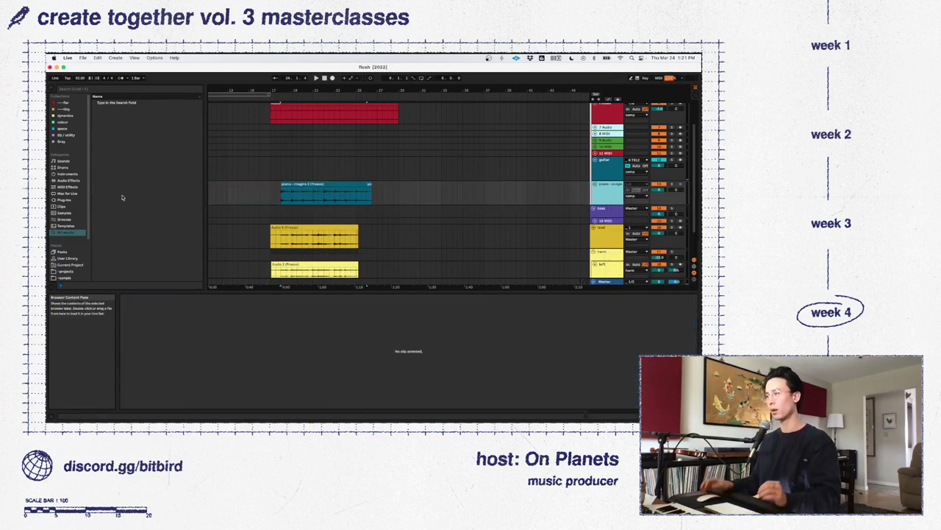
Delete the leftover tail clip after 26.1.1 on the flattened piano track and select the remaining piano audio clip
click(370, 184)
key(Delete)
click(376, 192)
click(361, 184)
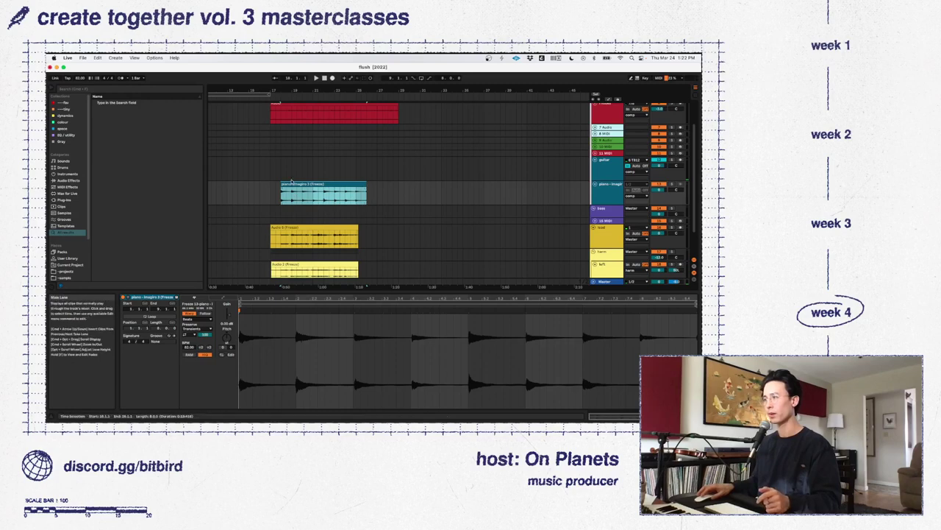
click(286, 199)
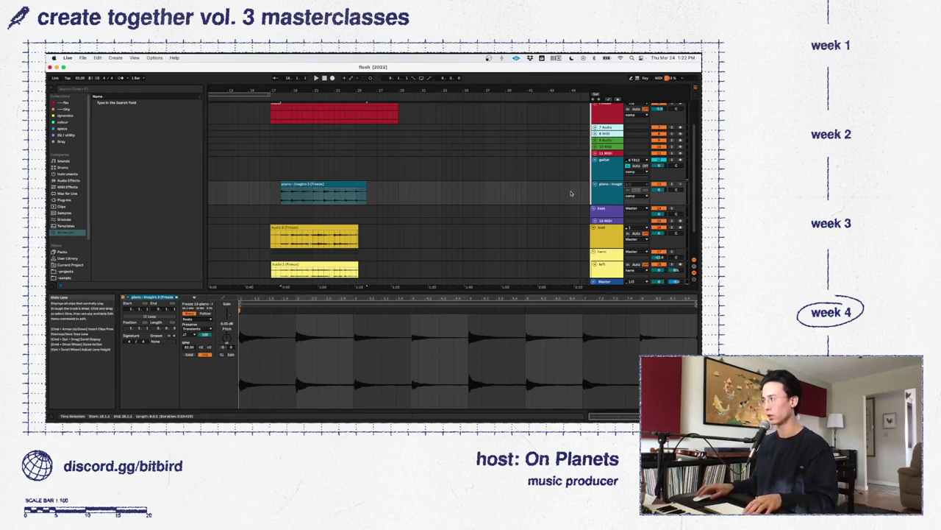
Solo the piano track, add an EQ Eight to it, try a low-mid boost during playback, and switch off filter 2
key(space)
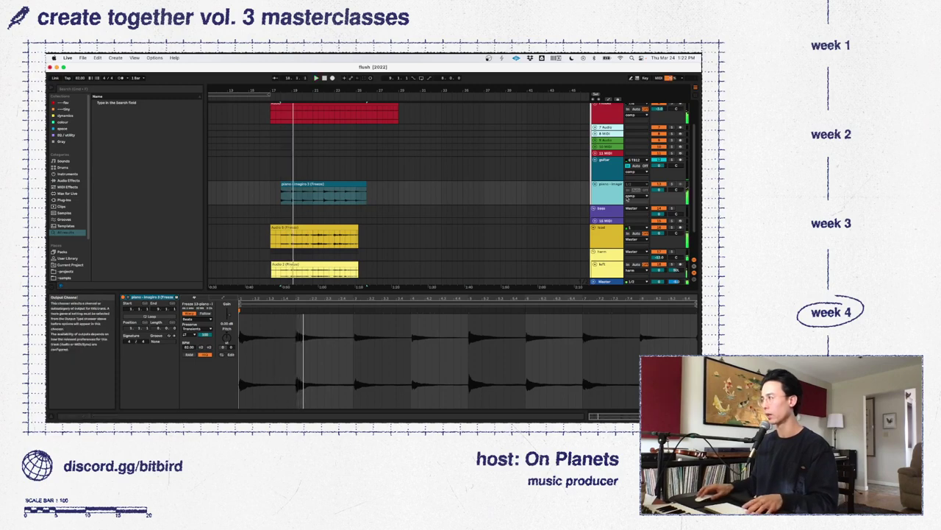
click(316, 183)
double_click(316, 183)
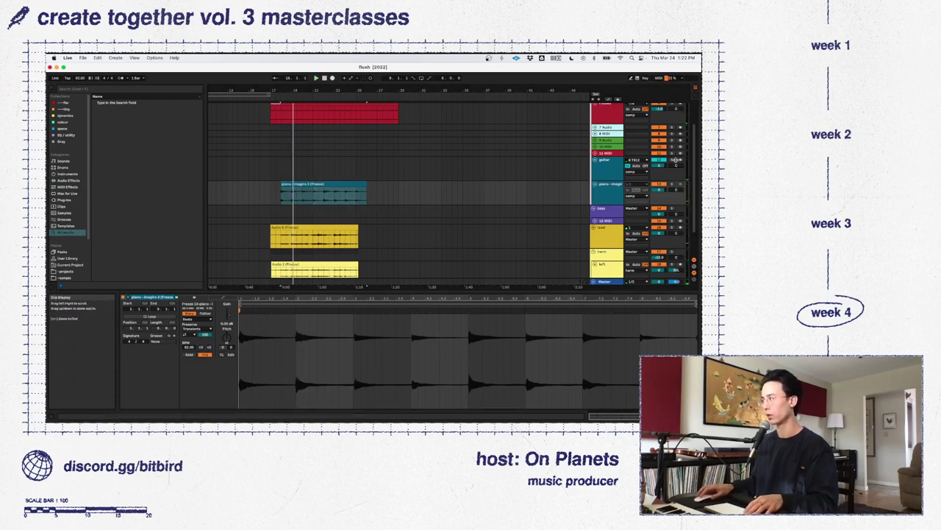
key(shift+Tab)
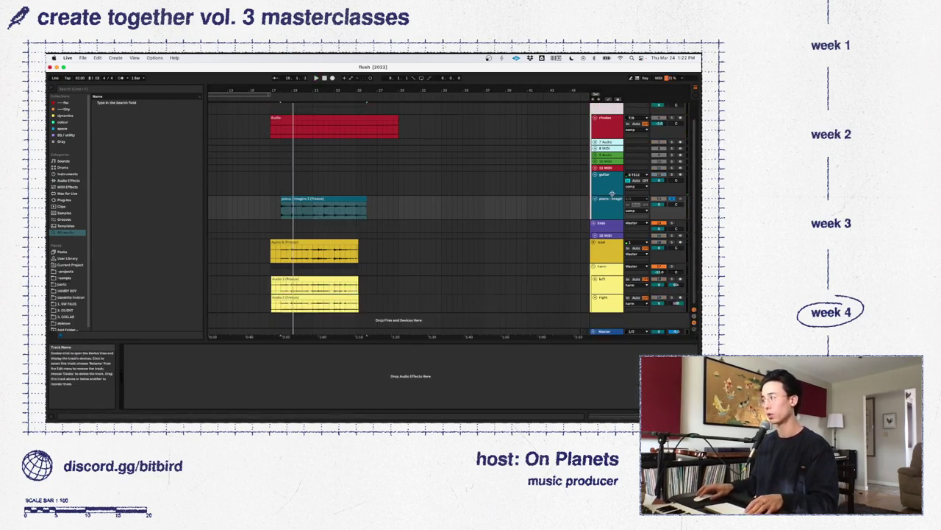
right_click(205, 387)
mouse_move(225, 388)
click(261, 378)
key(space)
drag(191, 373, 190, 365)
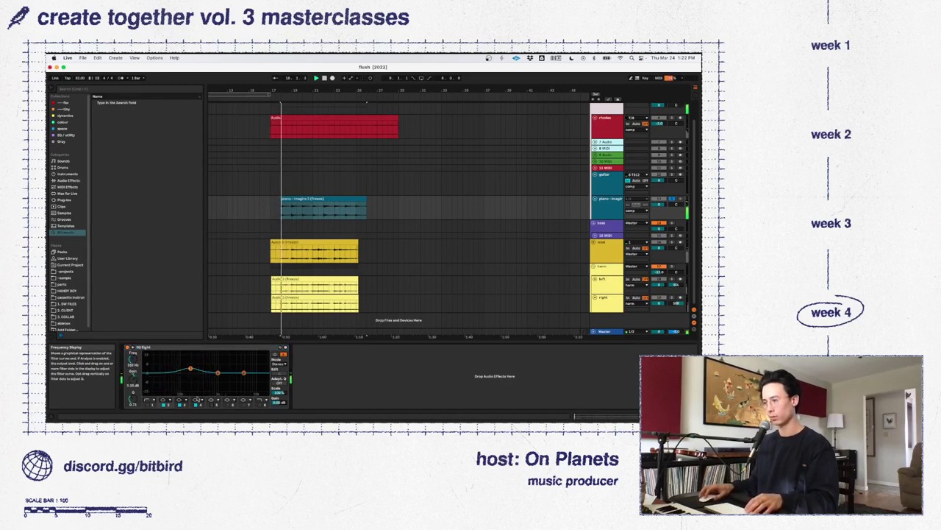
click(165, 405)
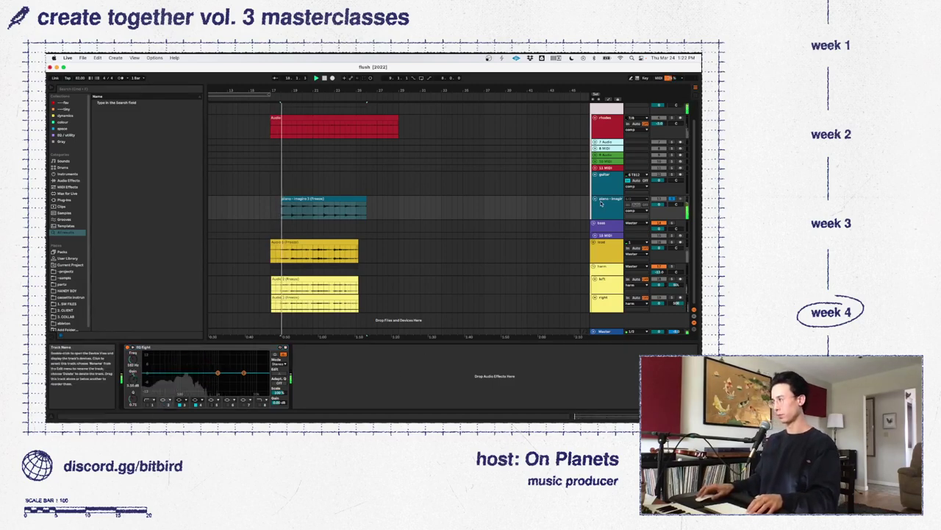
Add a Utility to the piano track and place it before the EQ Eight
key(Tab)
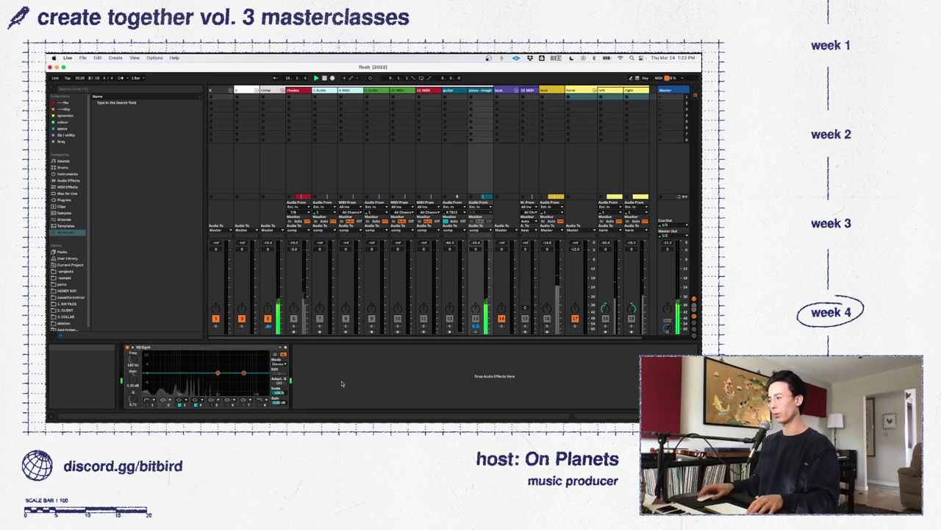
right_click(344, 382)
mouse_move(360, 385)
click(397, 385)
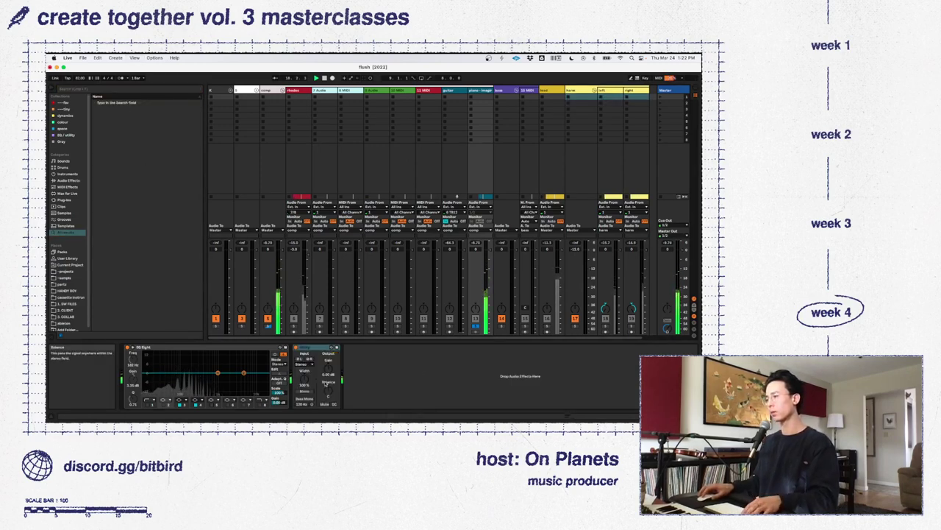
drag(304, 347, 147, 351)
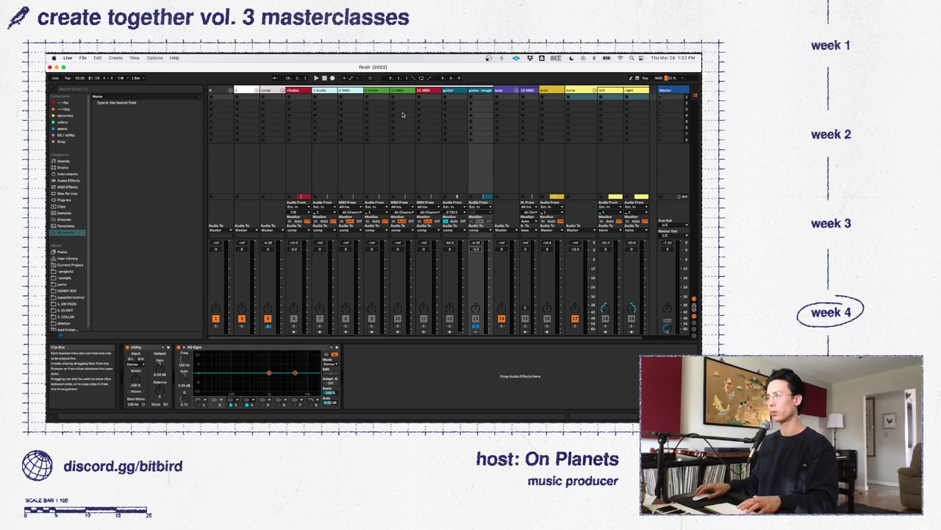
Play the piano clip from 18.1.1 in the arrangement and unsolo the piano track to hear it with the other tracks
key(Tab)
key(space)
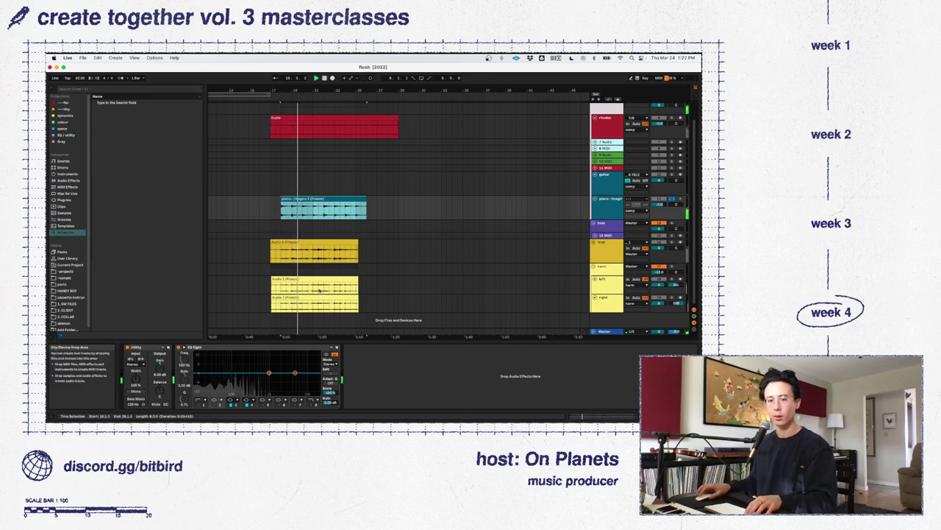
click(671, 199)
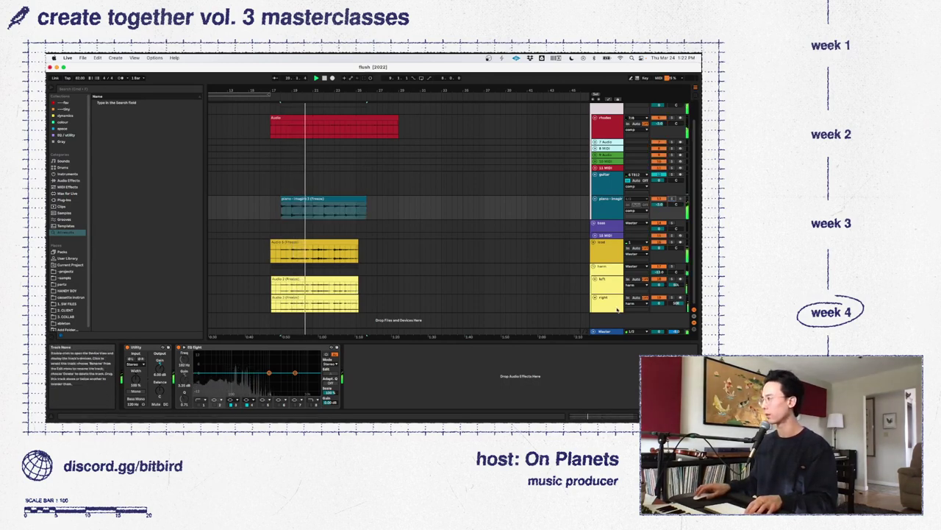
Fold the harm group's left and right tracks, and lower the piano track's volume in the mixer
click(617, 310)
click(610, 285)
key(u)
click(610, 289)
key(u)
click(601, 286)
click(594, 285)
click(603, 271)
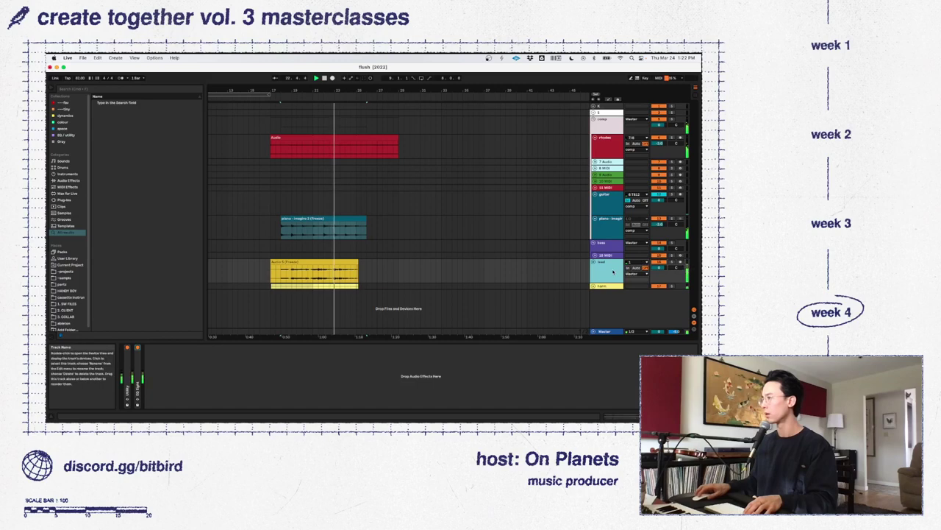
key(Tab)
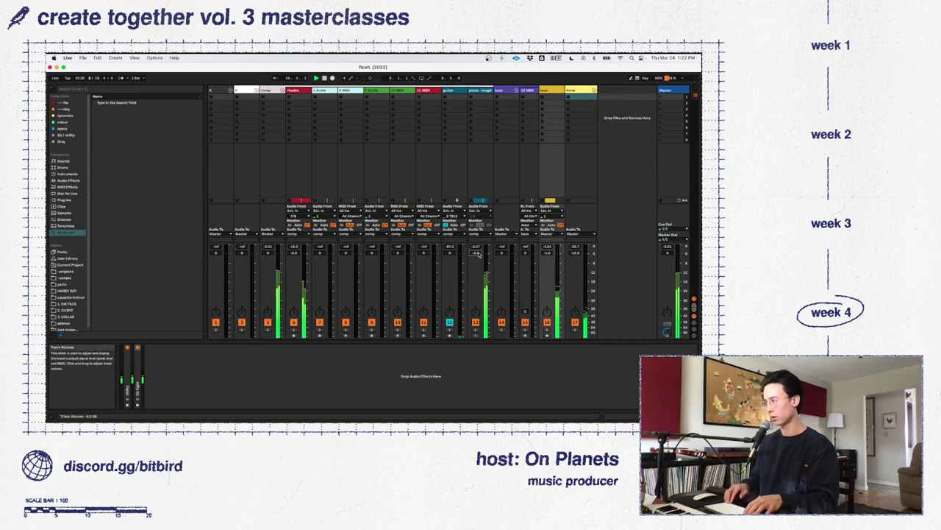
key(Tab)
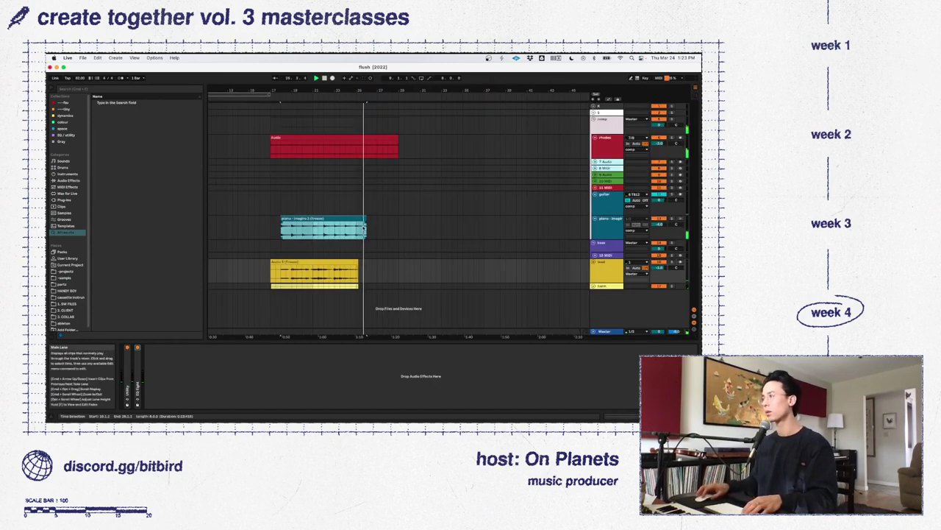
Arm the guitar track and rehearse the guitar part over playback
click(618, 205)
click(617, 205)
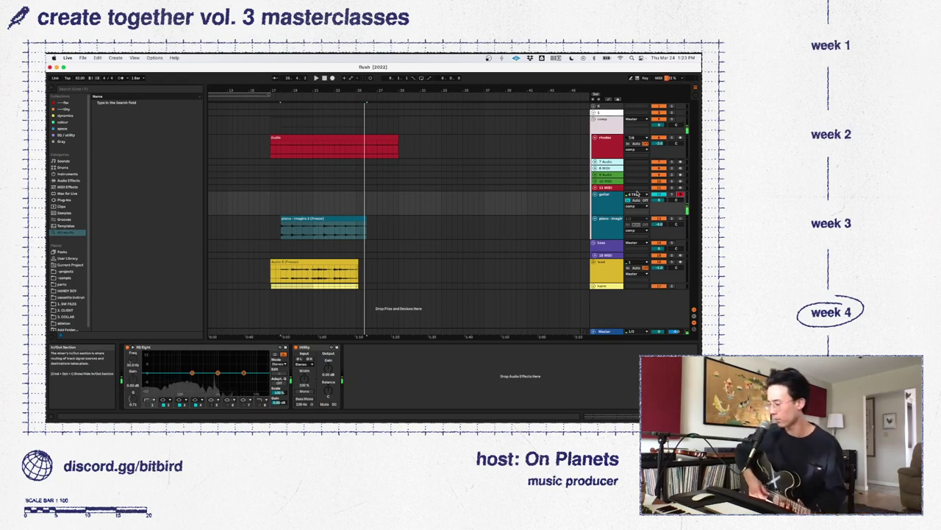
key(space)
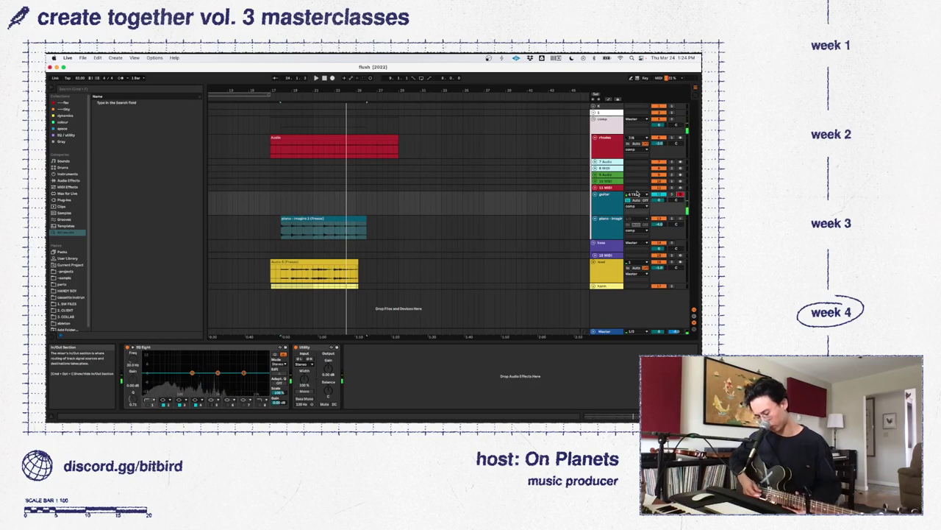
key(space)
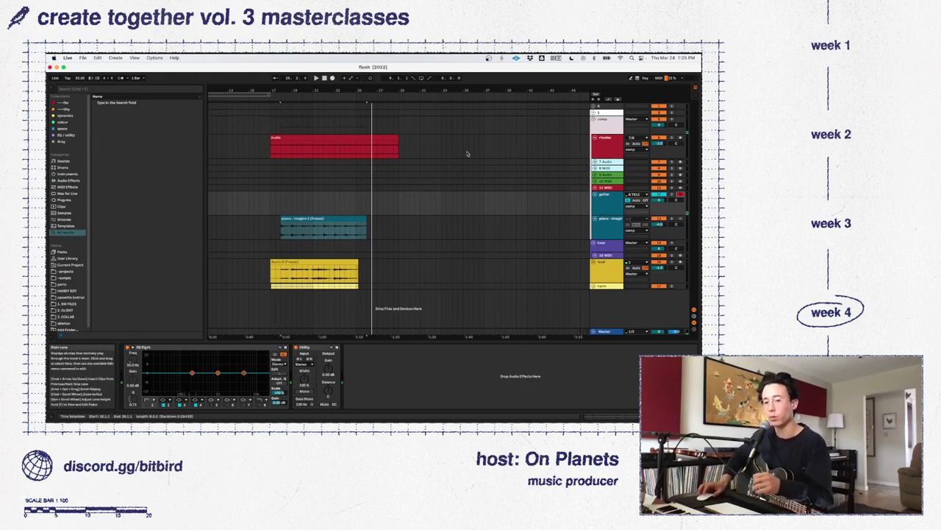
Examine the EQ Eight curve on the rhodes track and collapse the device again
click(322, 139)
click(595, 153)
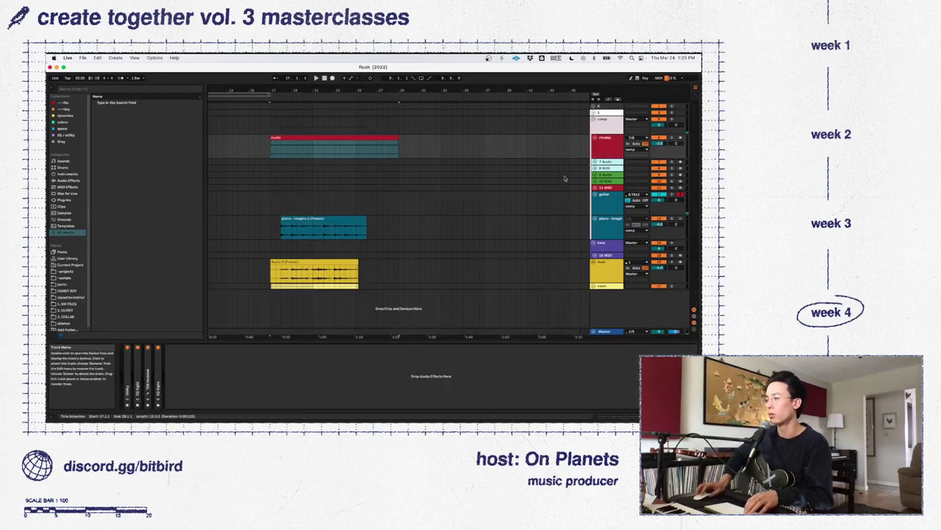
right_click(183, 372)
mouse_move(195, 376)
click(234, 374)
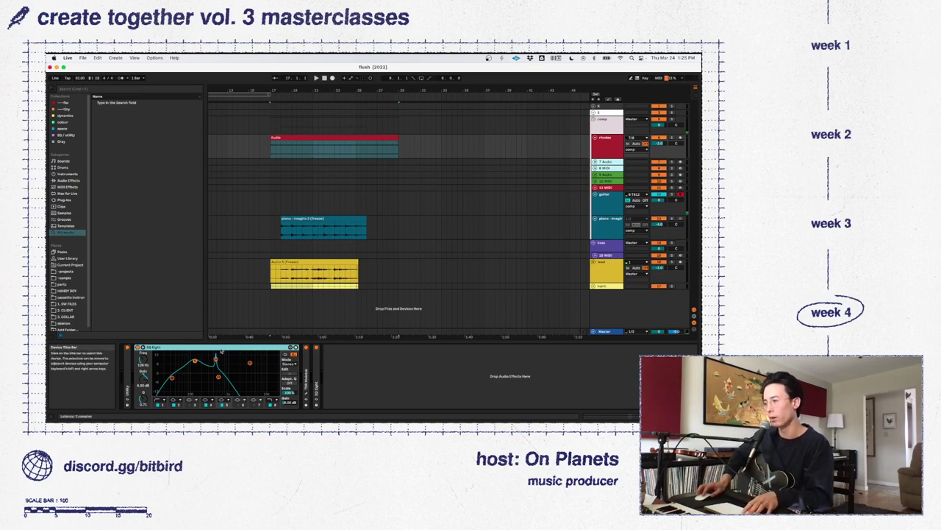
double_click(221, 348)
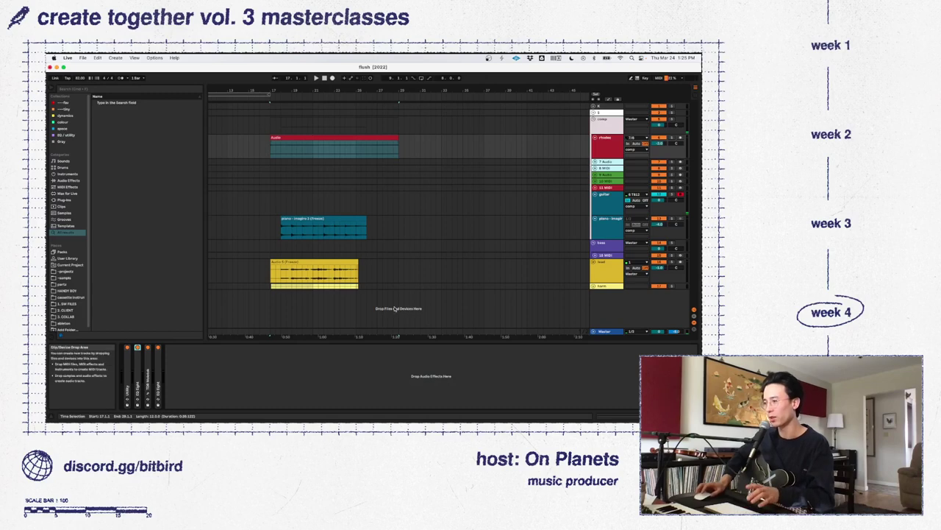
Record a guitar take on the armed guitar track starting at 18.1.1, above the piano clip
key(space)
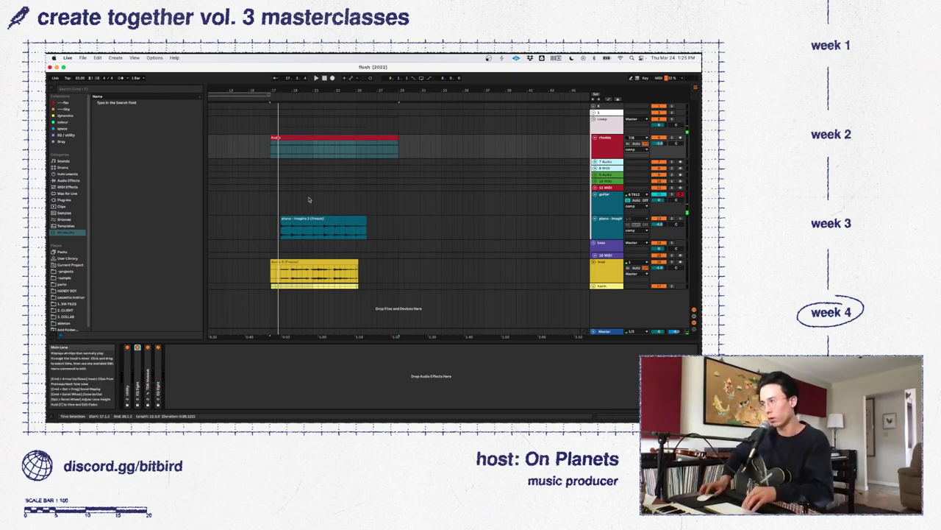
click(279, 209)
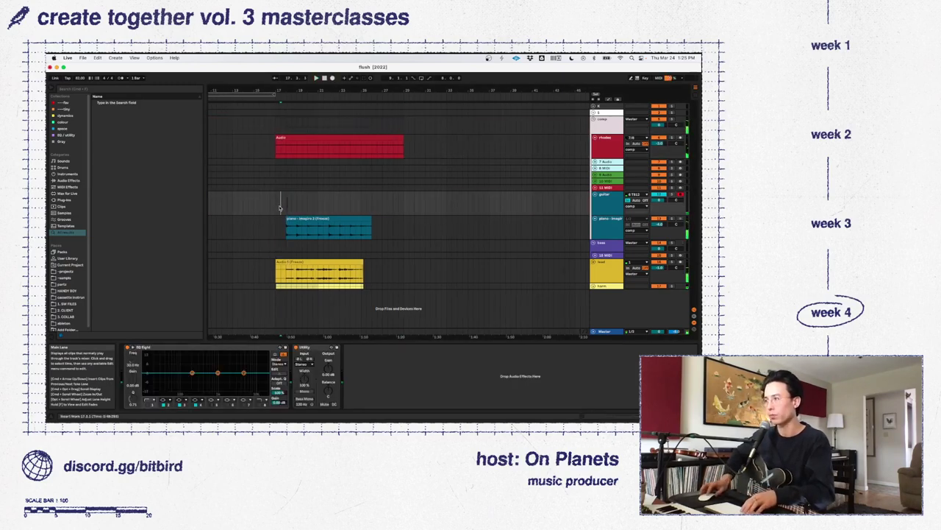
click(286, 209)
key(F9)
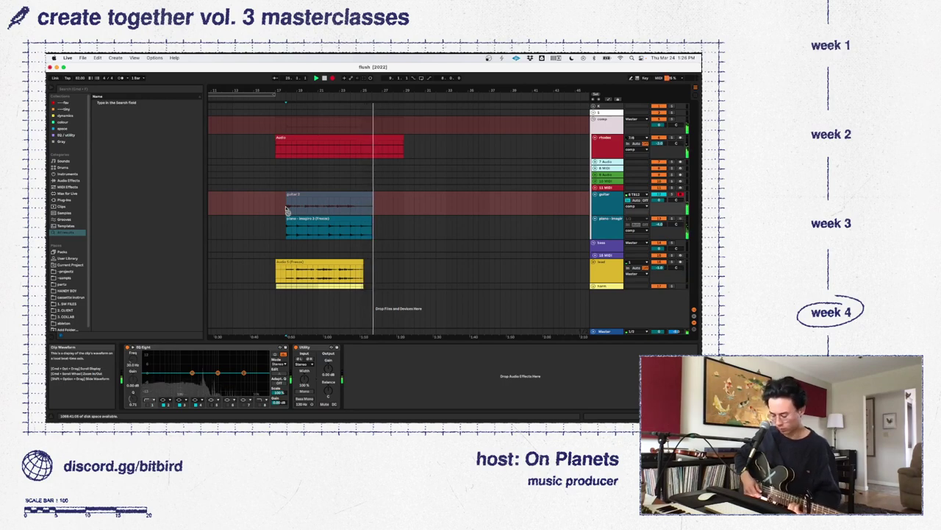
key(space)
key(space)
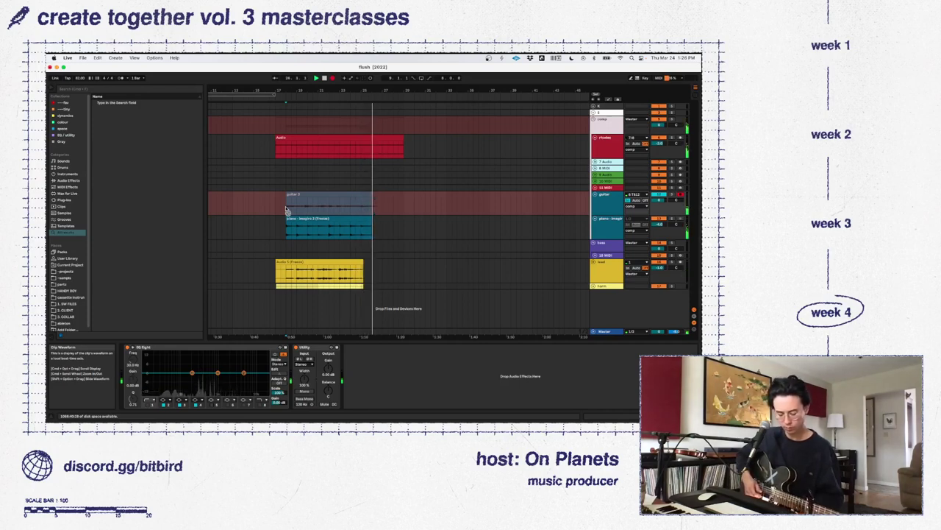
key(space)
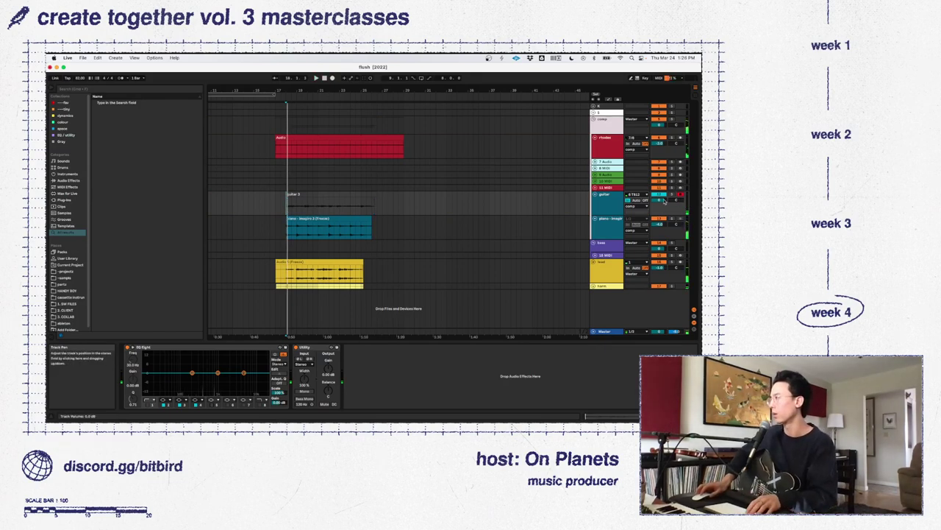
Set the guitar track's monitoring to Auto, play back the new take, and open its clip with the track soloed
click(639, 201)
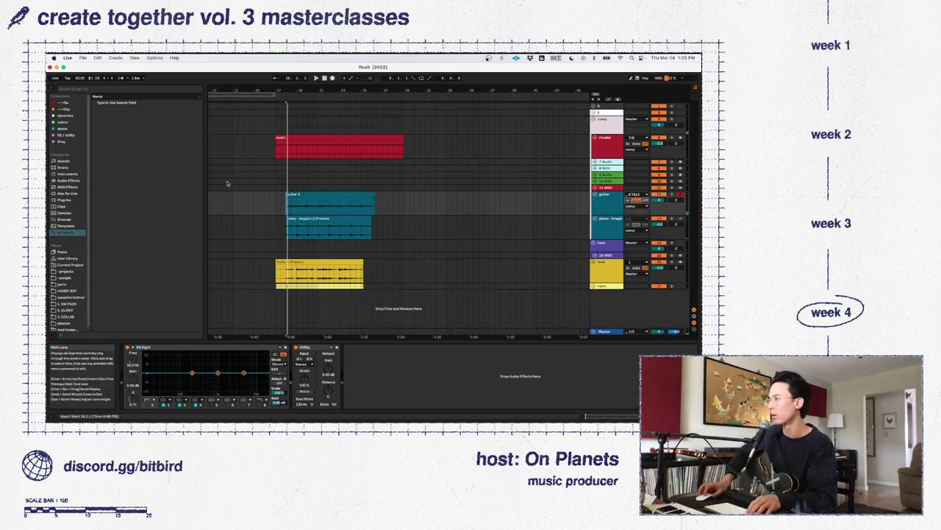
key(space)
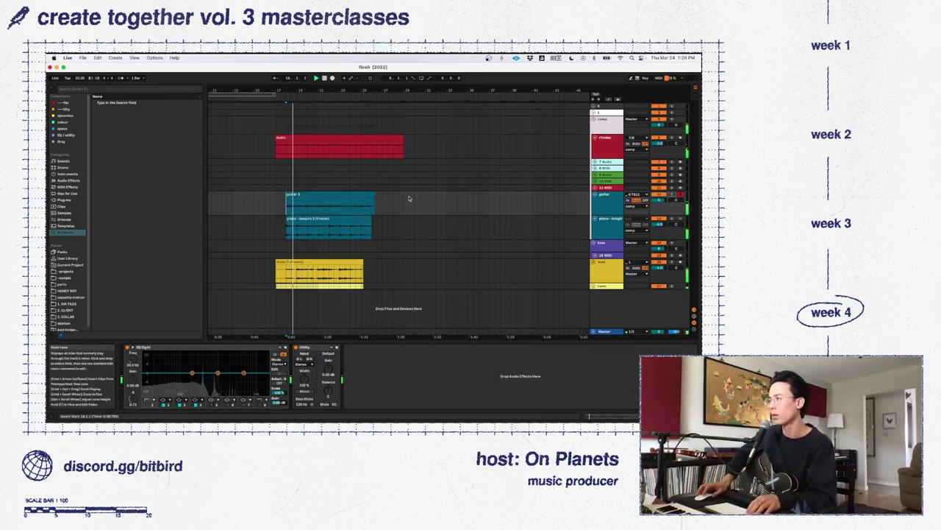
click(331, 200)
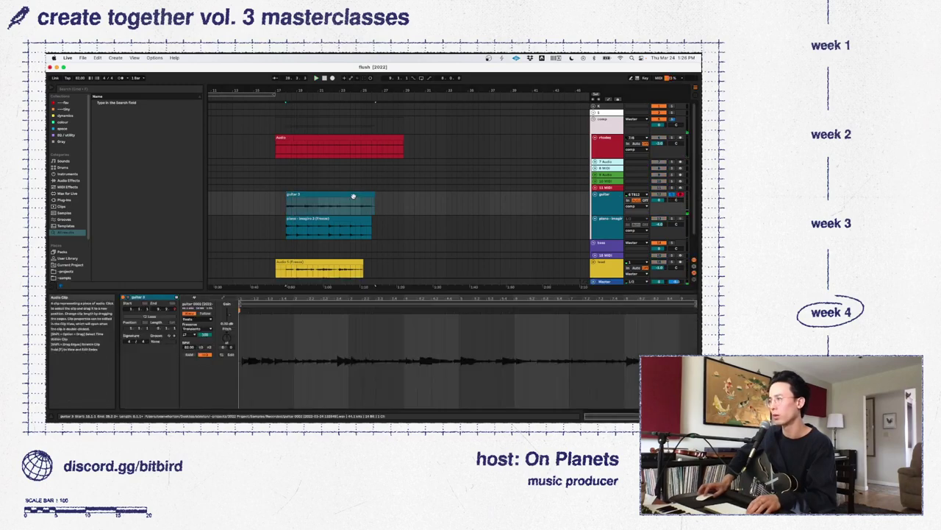
Play the guitar take and examine its waveform timing up close in the clip view and the arrangement
drag(250, 301, 250, 346)
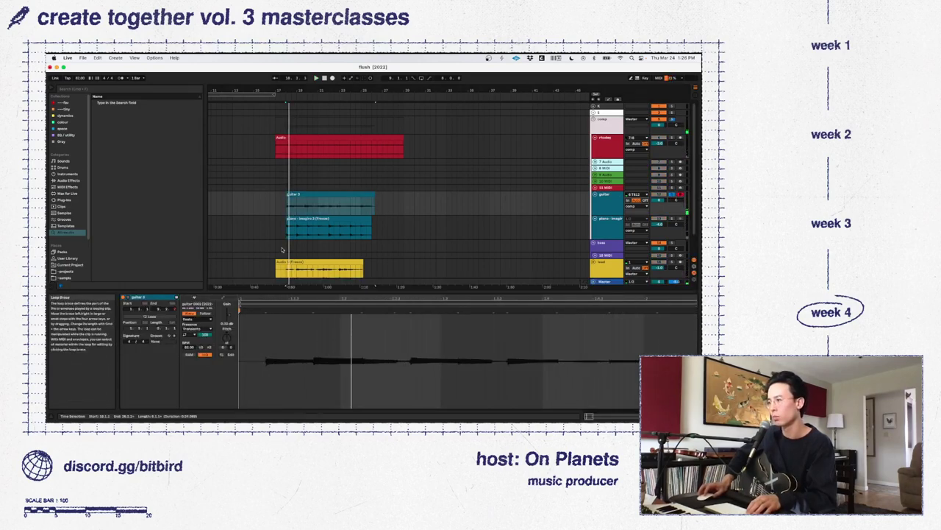
drag(289, 91, 289, 220)
scroll(311, 229, left, 3)
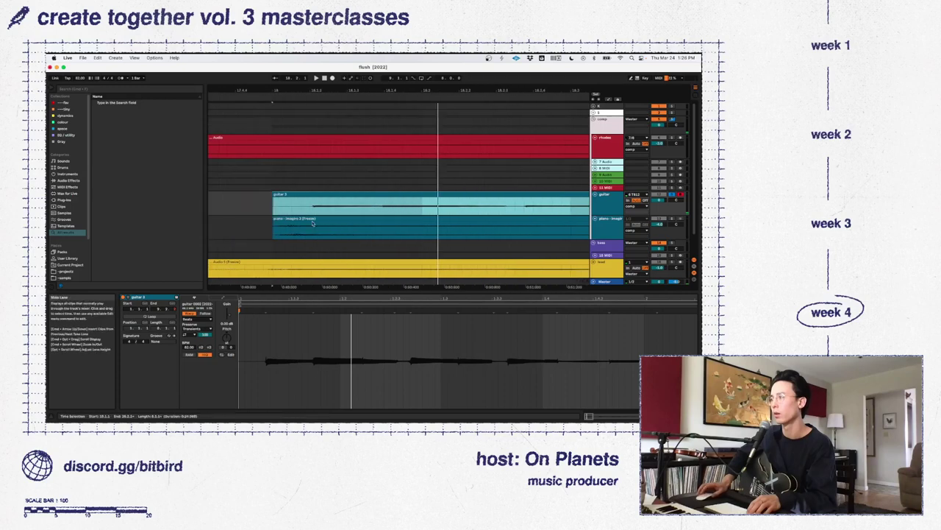
drag(373, 195, 325, 195)
key(space)
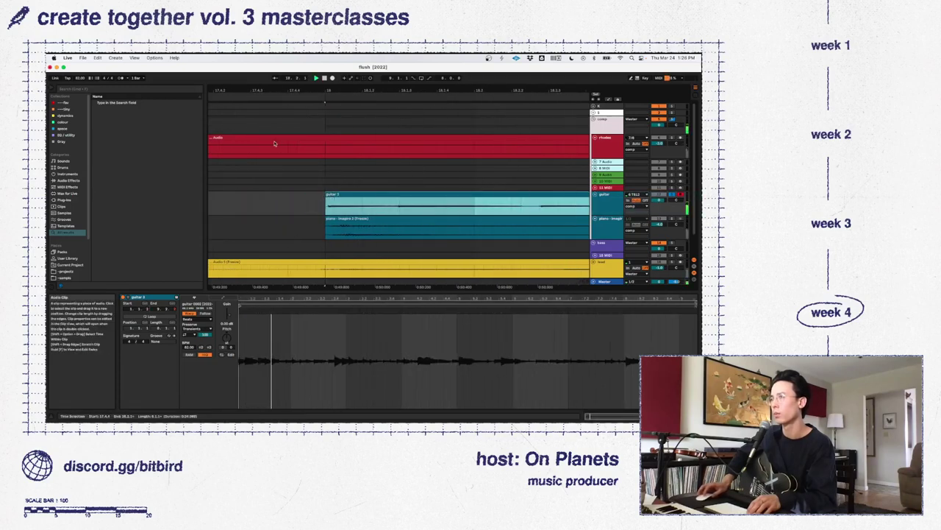
drag(507, 88, 346, 89)
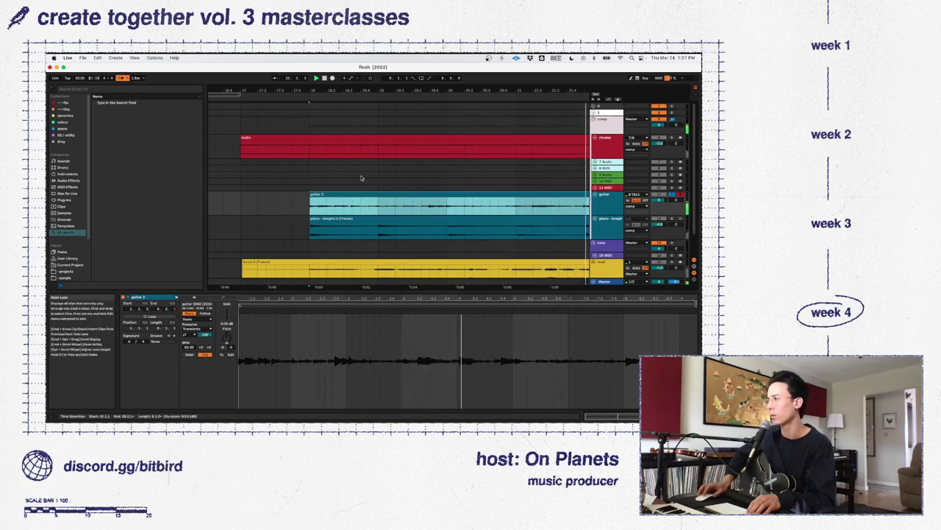
key(space)
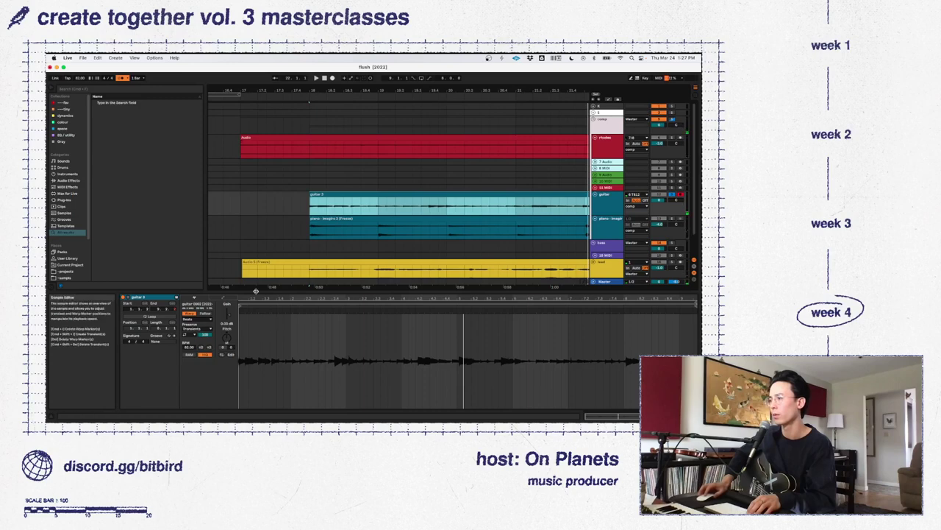
drag(267, 298, 253, 335)
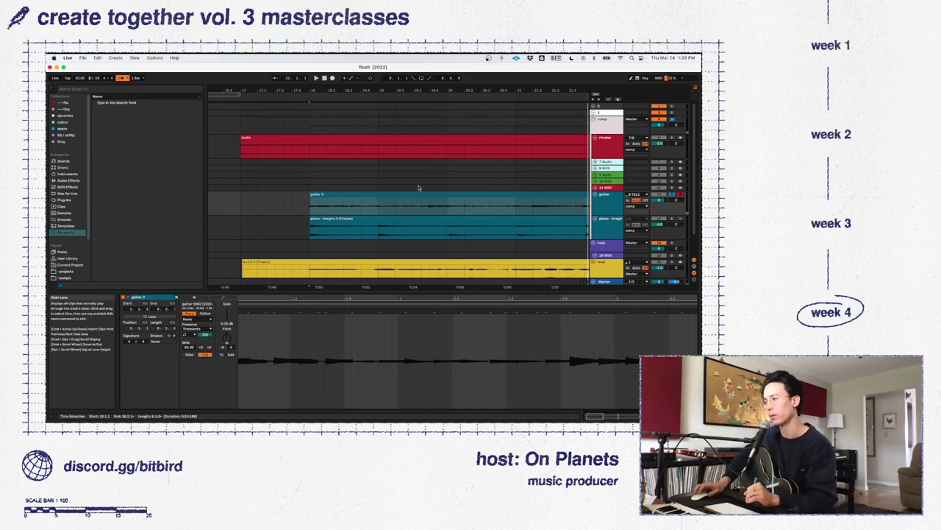
Show the guitar track's devices and raise a narrow low-mid peak in its EQ Eight during playback
double_click(606, 197)
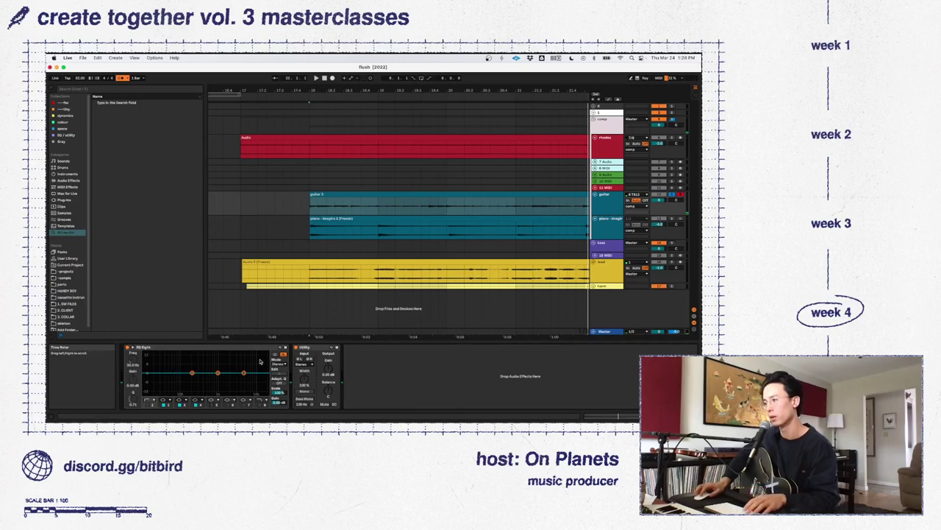
key(space)
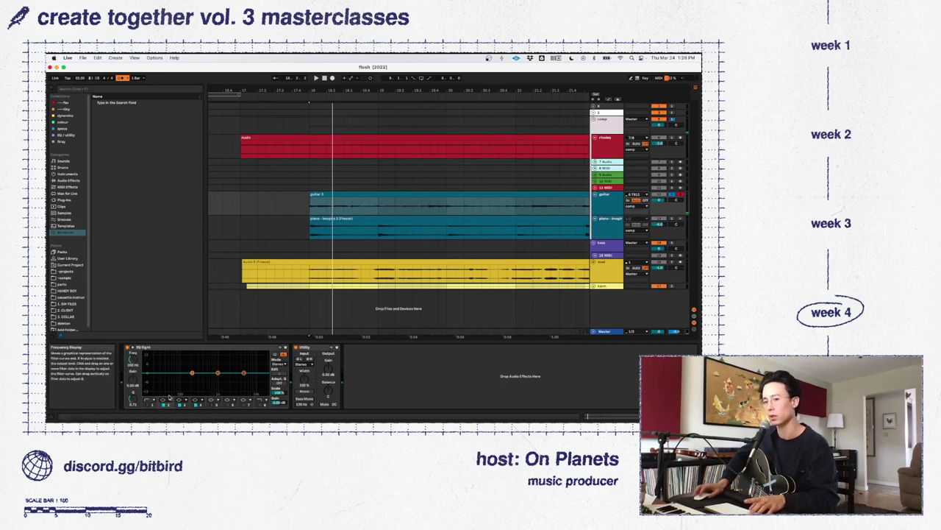
key(space)
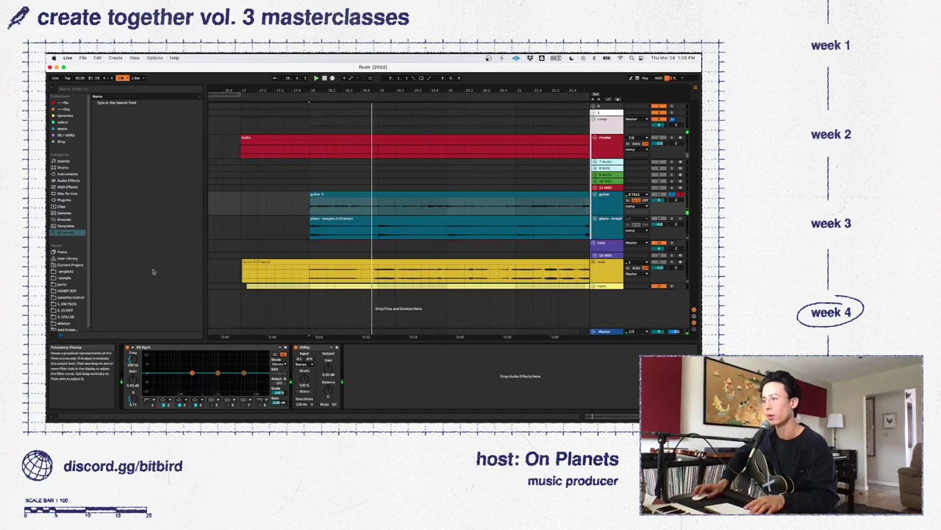
drag(196, 370, 202, 352)
drag(133, 398, 133, 379)
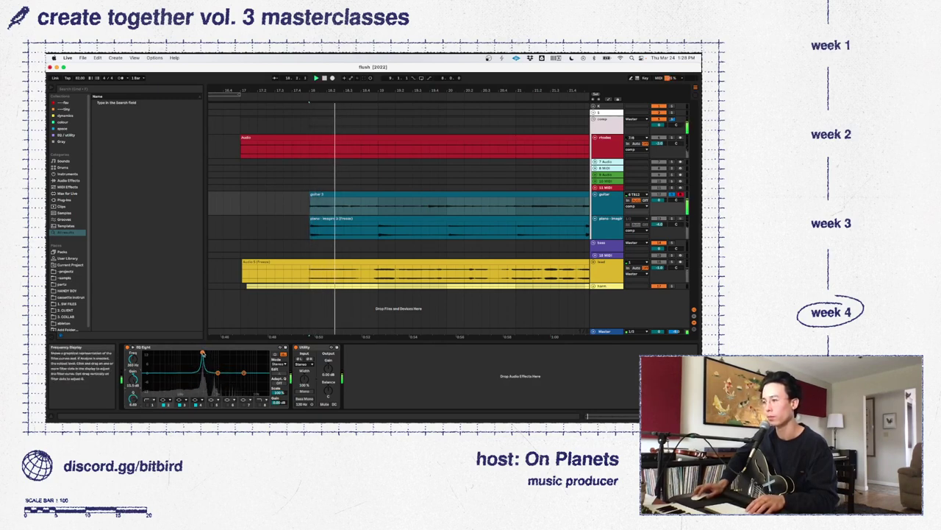
Try a low-pass band in the low mids of the guitar's EQ Eight and reduce the low-mid peak's boost
drag(204, 354, 205, 375)
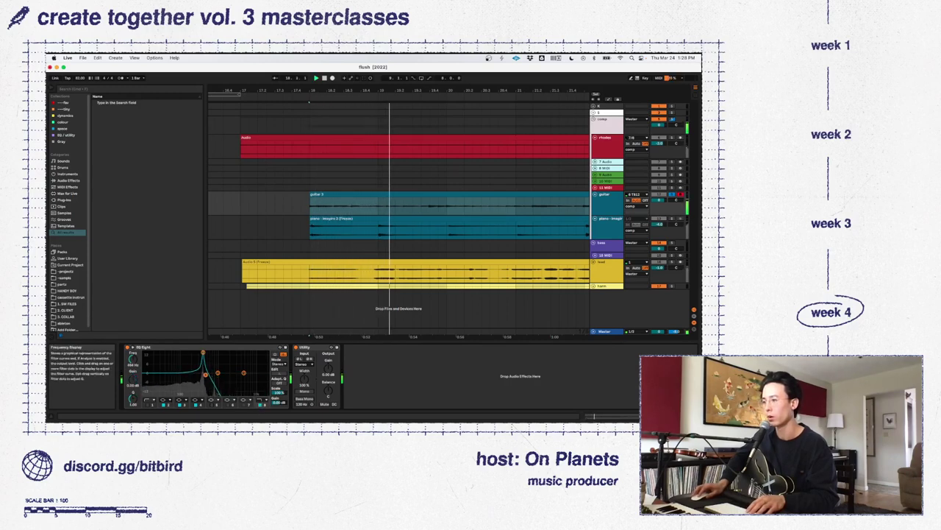
click(260, 399)
click(260, 403)
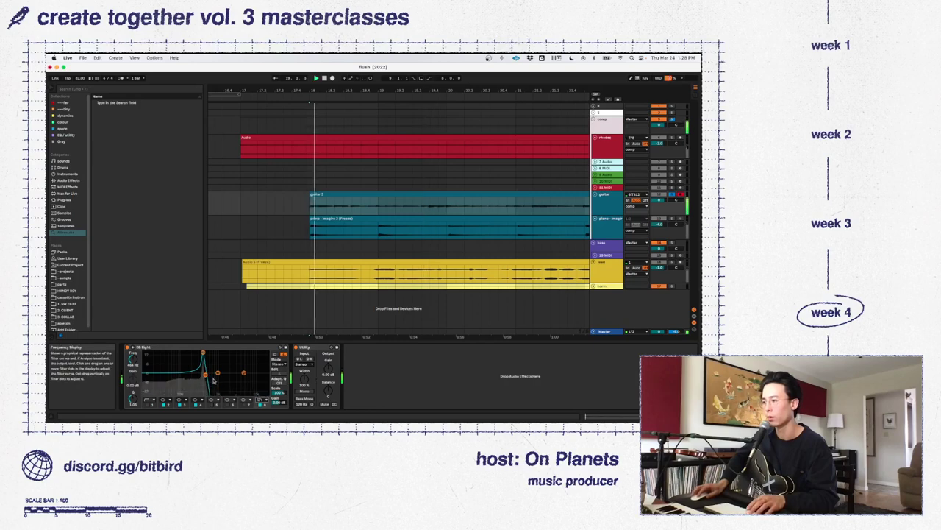
drag(206, 375, 203, 360)
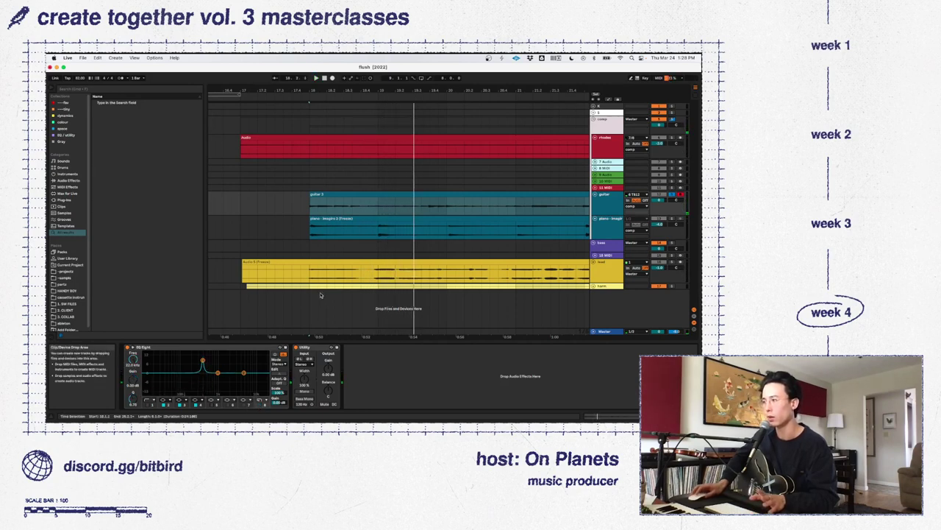
Sweep a narrow boosted EQ Eight peak across the guitar's mids and highs during playback to listen for resonances
key(space)
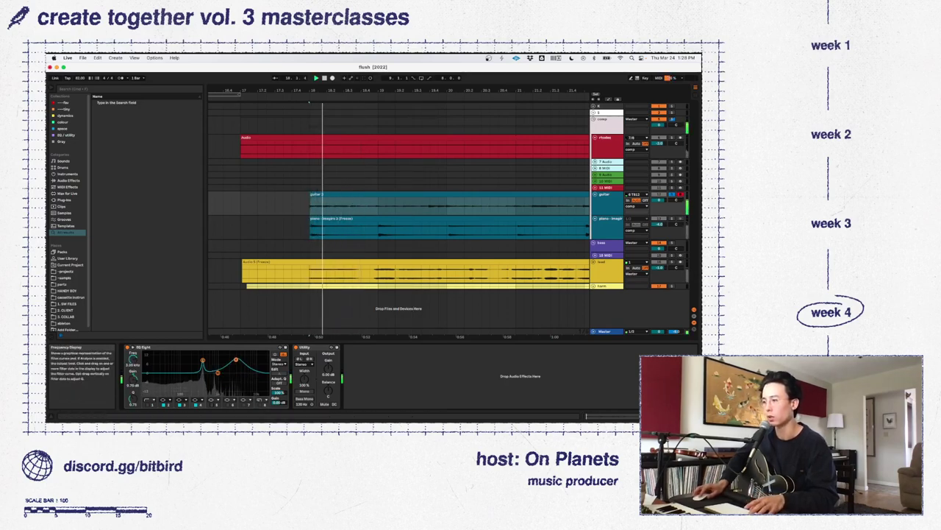
drag(246, 374, 232, 340)
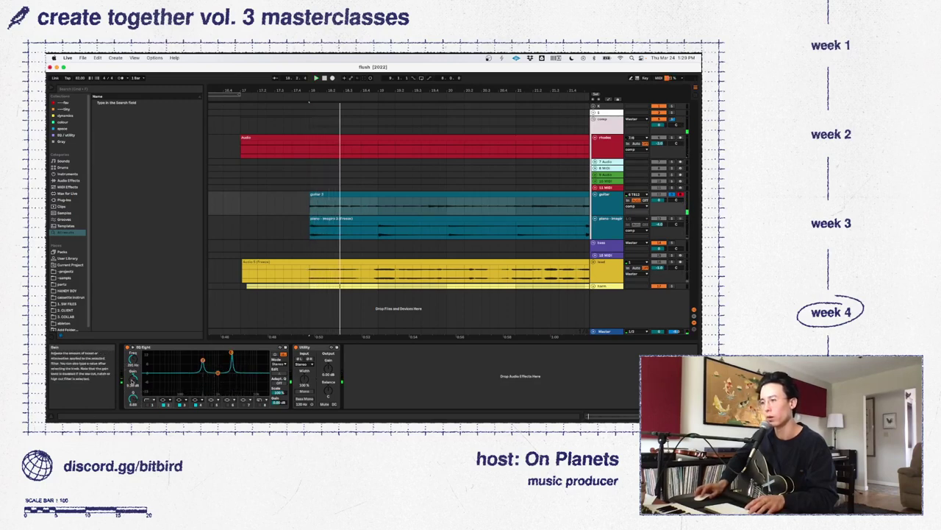
double_click(134, 378)
key(space)
drag(220, 352, 214, 351)
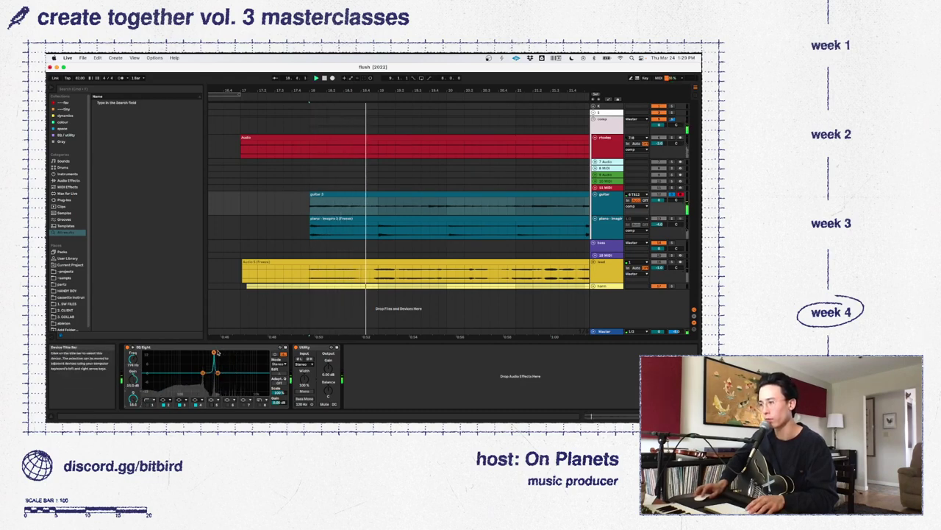
mouse_move(213, 353)
mouse_down()
mouse_move(204, 353)
mouse_move(214, 353)
mouse_up()
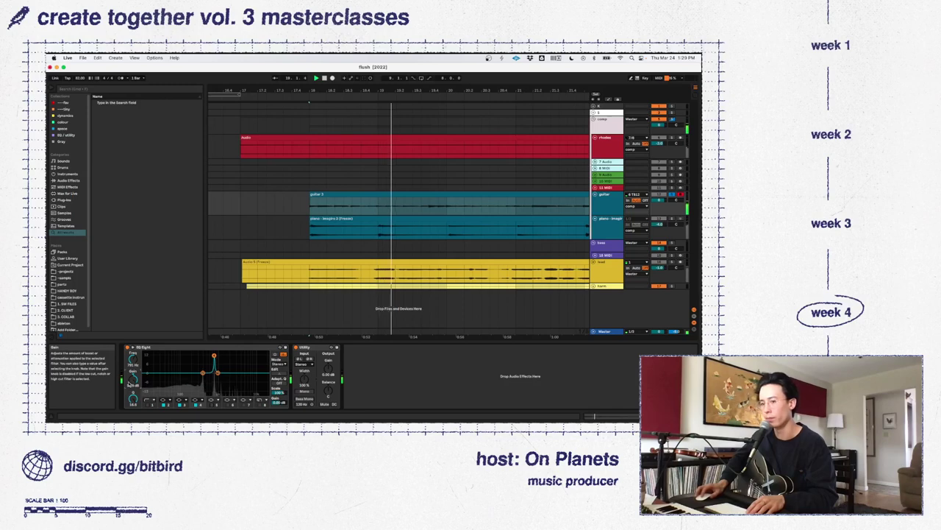
key(space)
drag(214, 355, 220, 353)
key(space)
key(space)
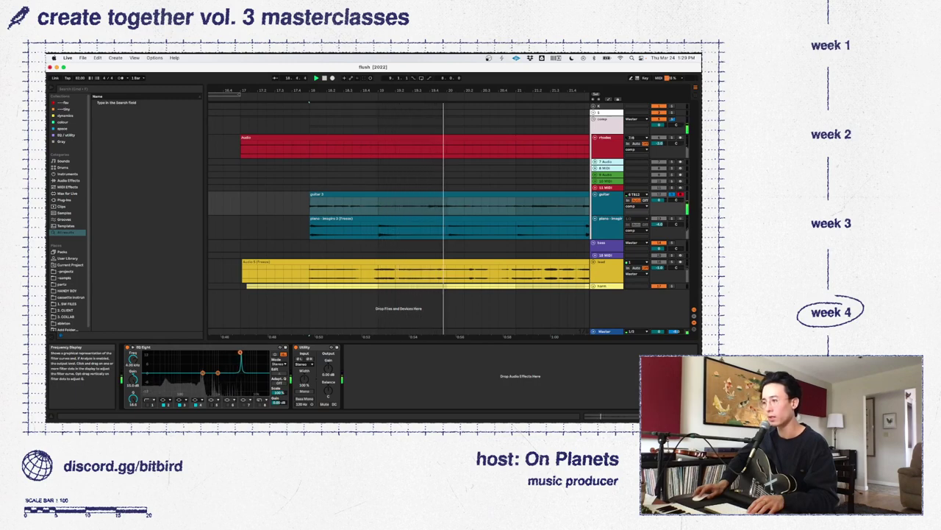
Shape the guitar's EQ Eight with a narrow low-mid cut and a tightened midrange boost just above it
click(194, 405)
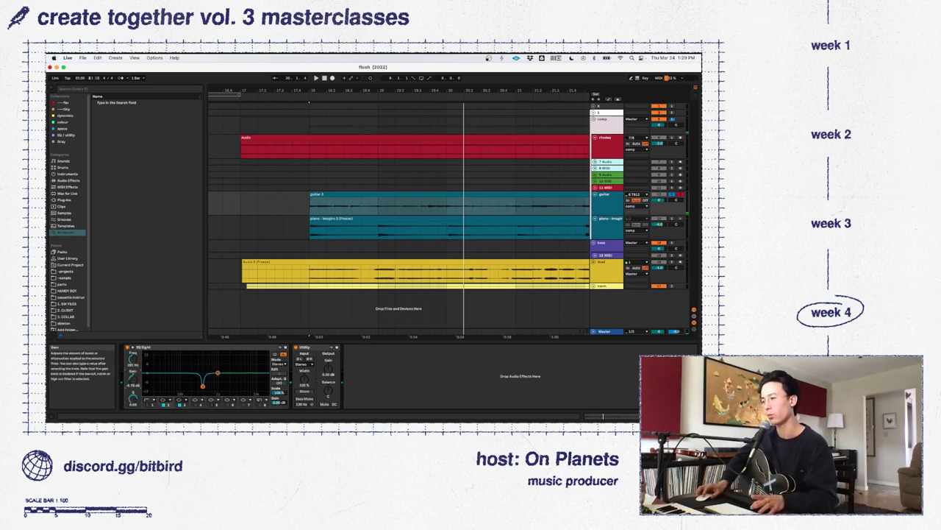
key(space)
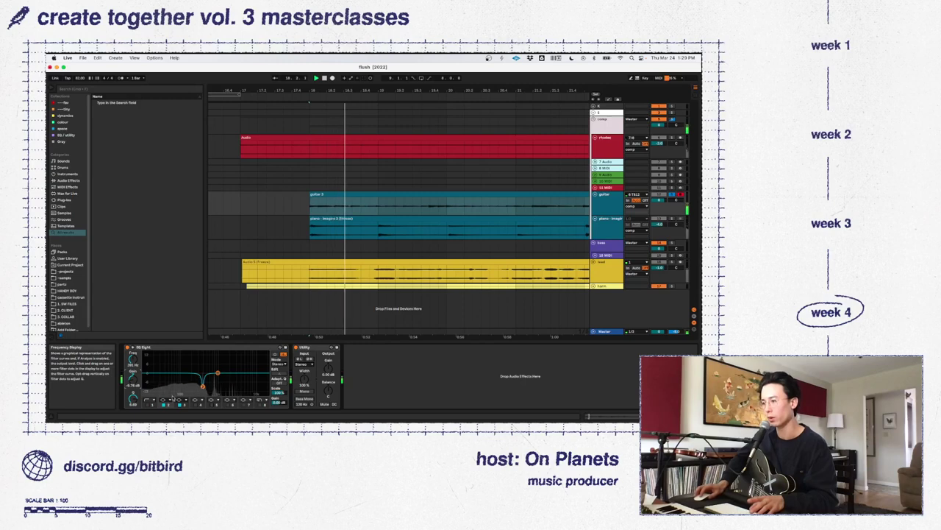
drag(218, 373, 216, 364)
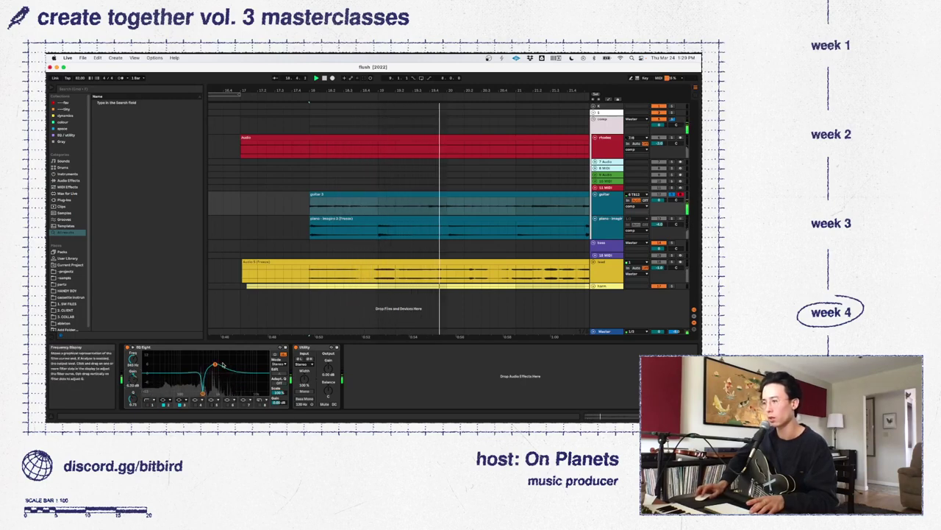
drag(132, 399, 133, 378)
Enable EQ Eight's band 8 low-pass with its cutoff lowered toward the upper mids, and enable the band 1 high-pass
click(262, 403)
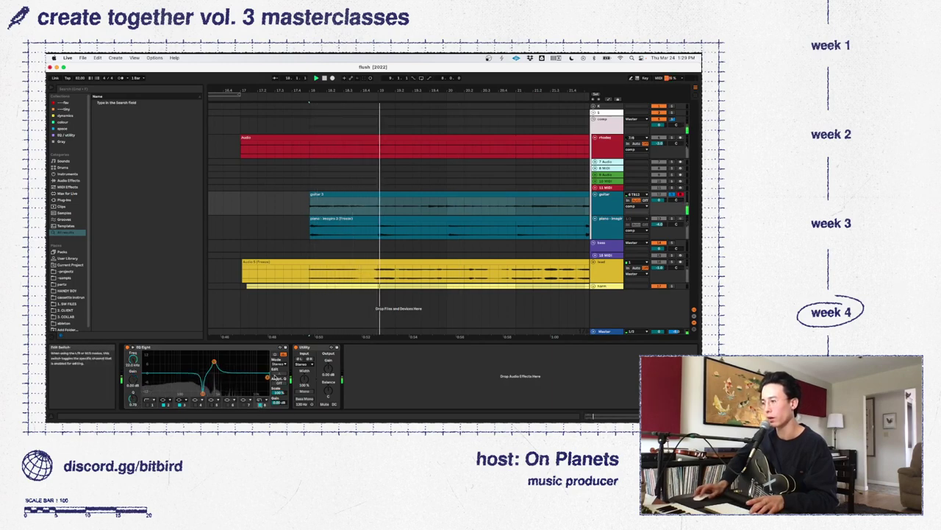
click(259, 400)
click(260, 390)
drag(247, 383, 231, 379)
key(space)
key(space)
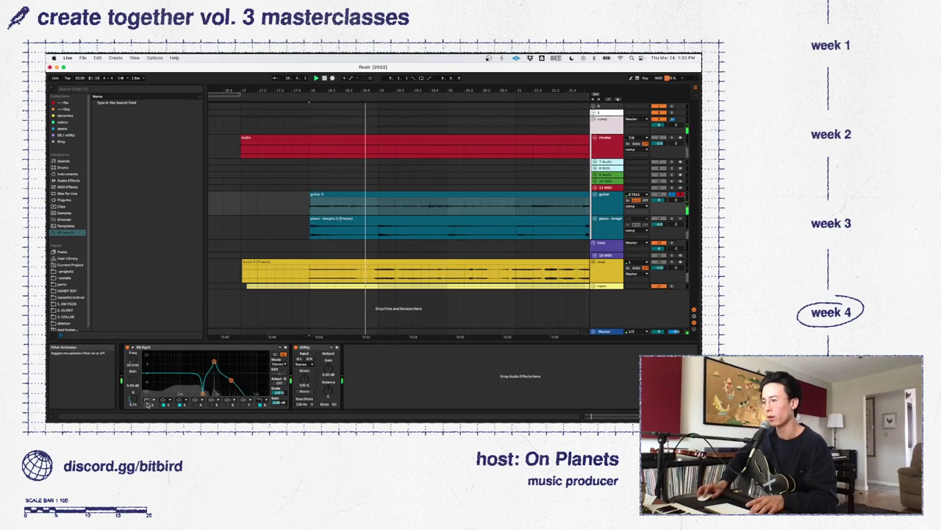
click(148, 405)
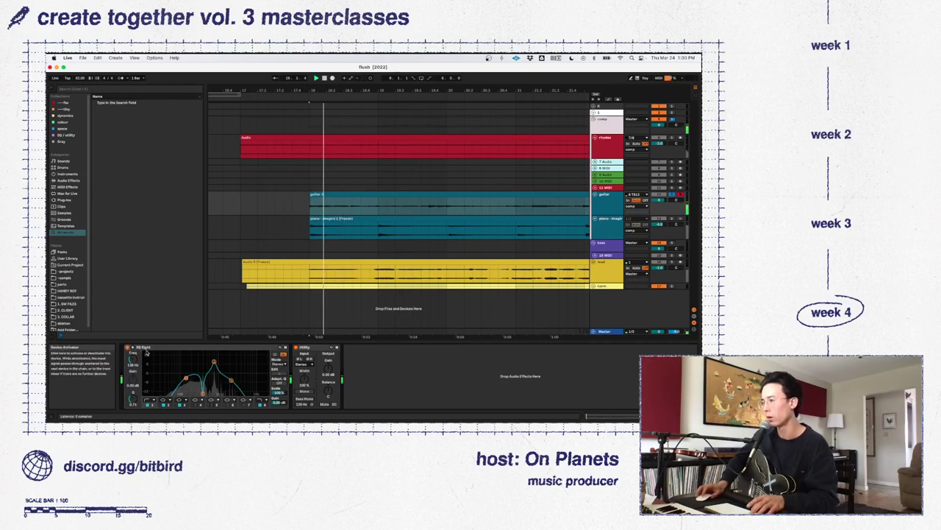
Collapse the guitar's EQ Eight, add the HAAS WIDER delay rack after Utility, and play the guitar through it
key(Delete)
right_click(297, 370)
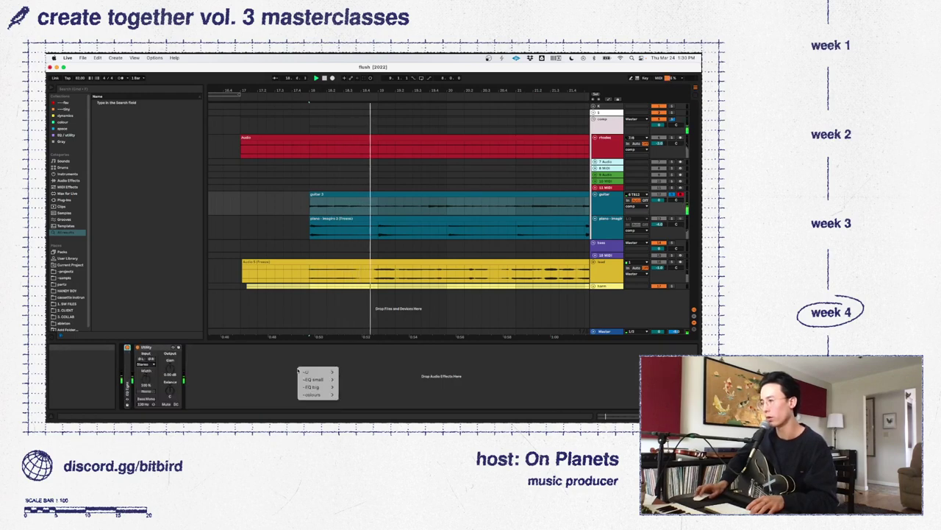
mouse_move(312, 371)
click(373, 386)
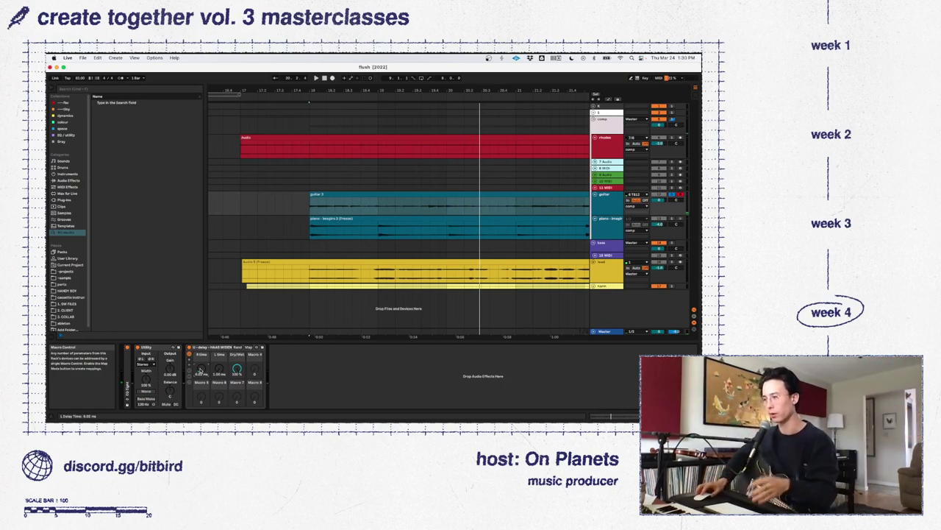
key(space)
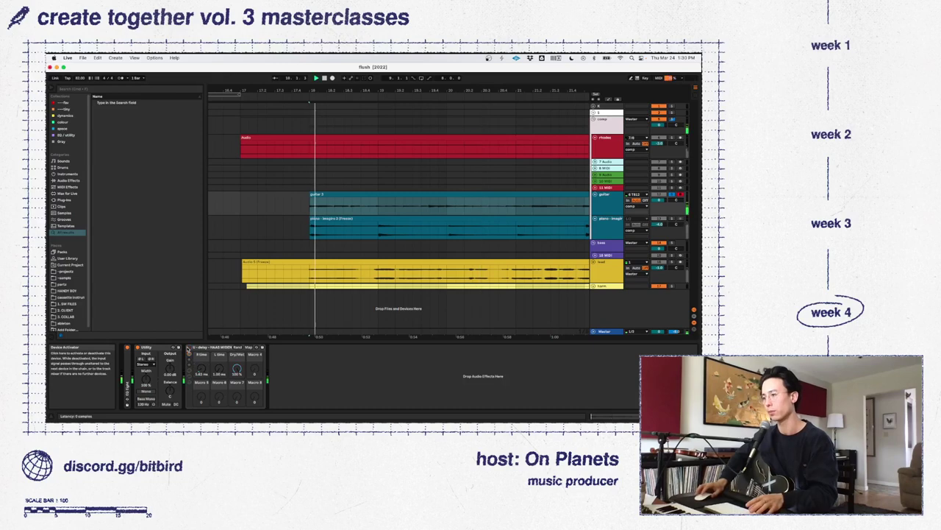
Nudge the guitar track's pan in the session mixer, play it back, and return to the arrangement
key(Tab)
drag(451, 314, 451, 311)
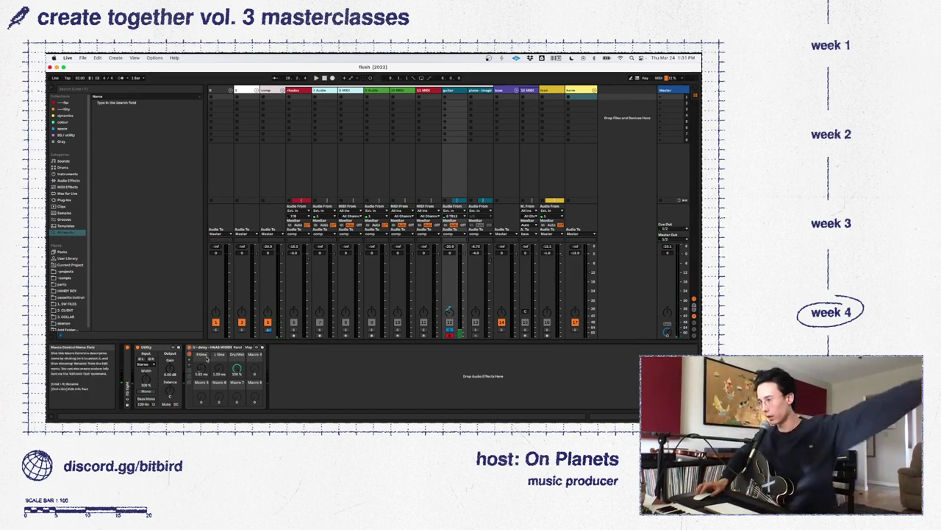
key(space)
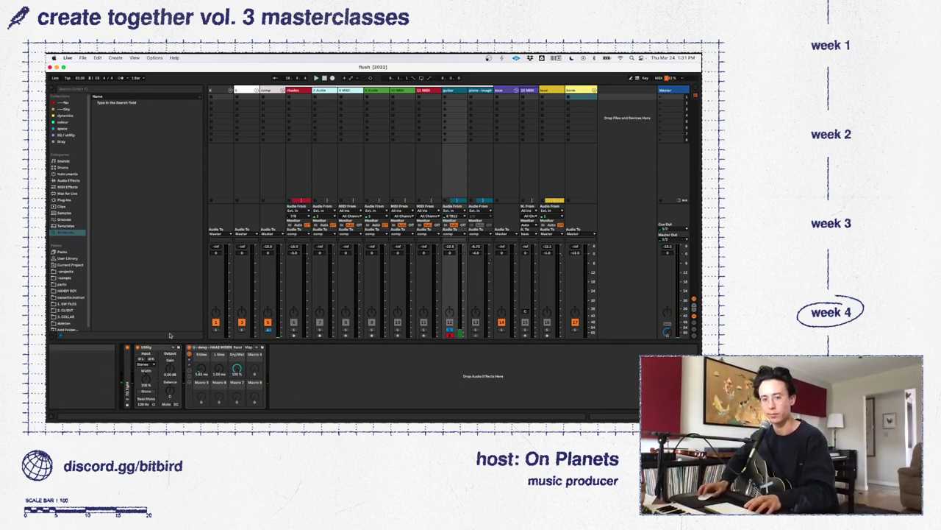
key(Tab)
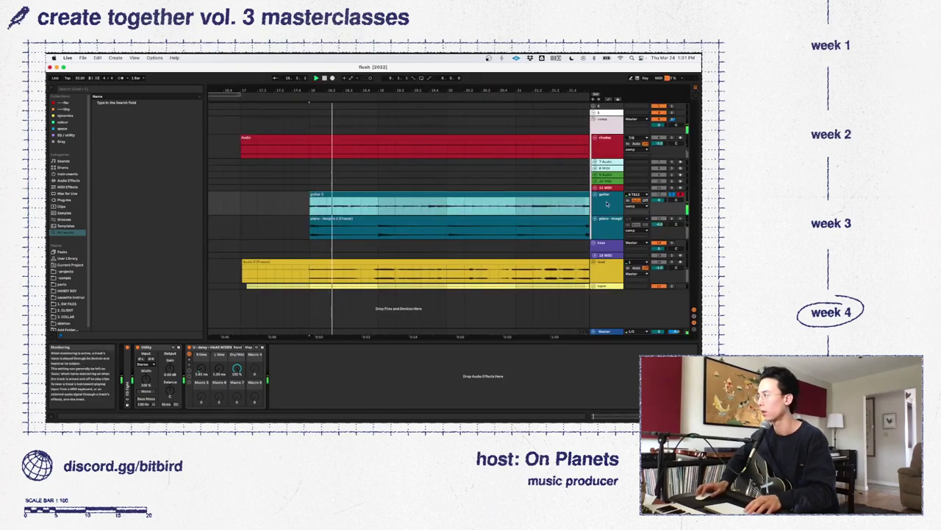
Move the guitar's HAAS WIDER rack ahead of Utility, collapse it, and stop playback
drag(213, 347, 140, 349)
double_click(144, 348)
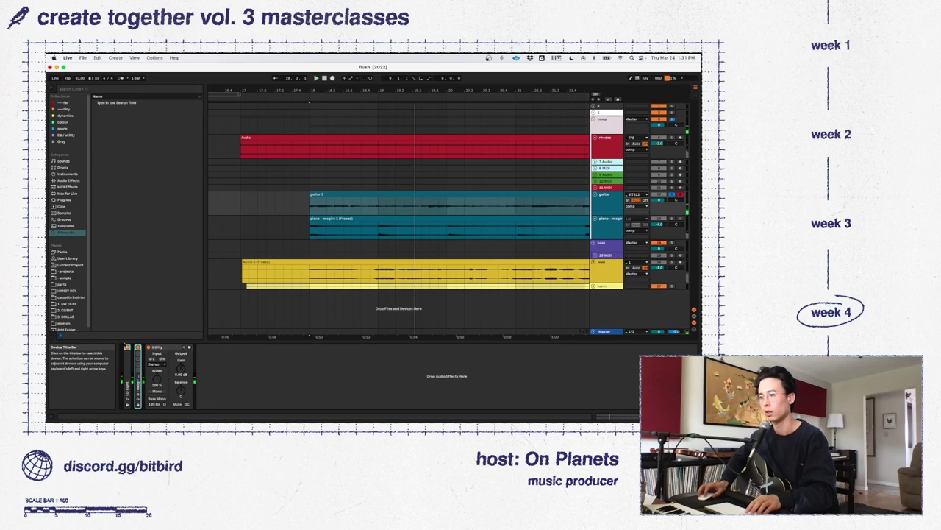
key(space)
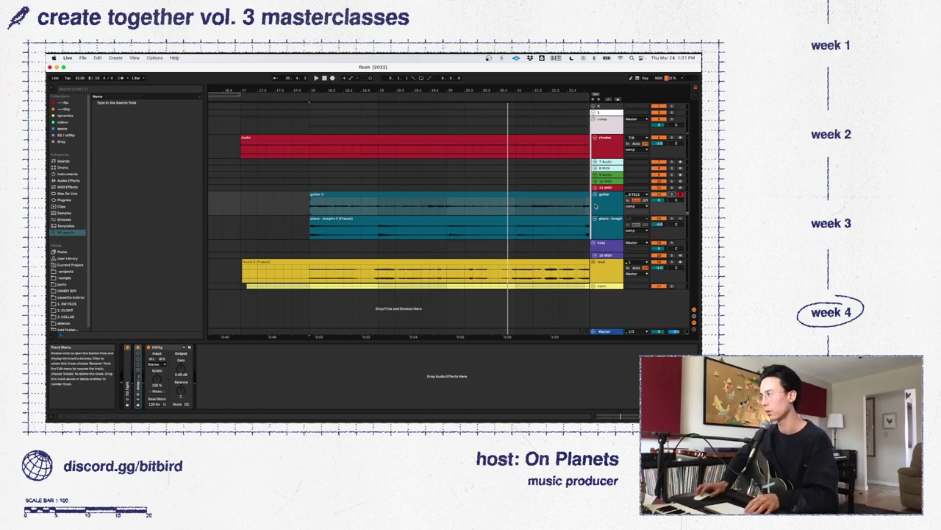
Open the guitar 3 clip in the sample editor and adjust the warp marker at its start
click(596, 206)
click(546, 194)
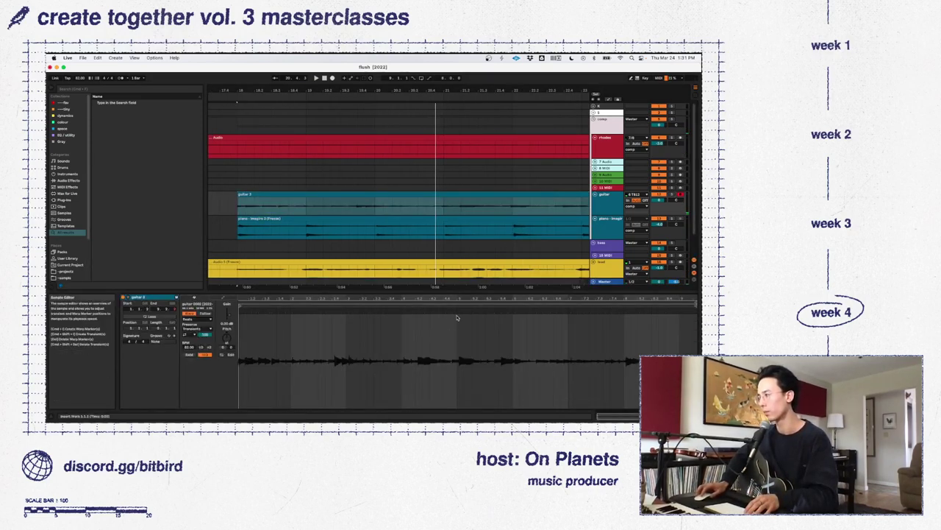
scroll(276, 323, left, 1)
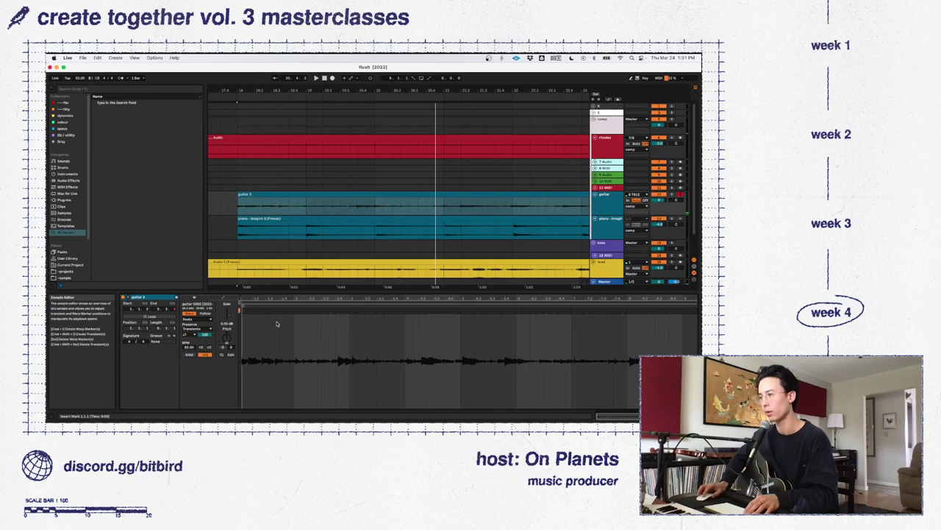
right_click(239, 308)
click(245, 315)
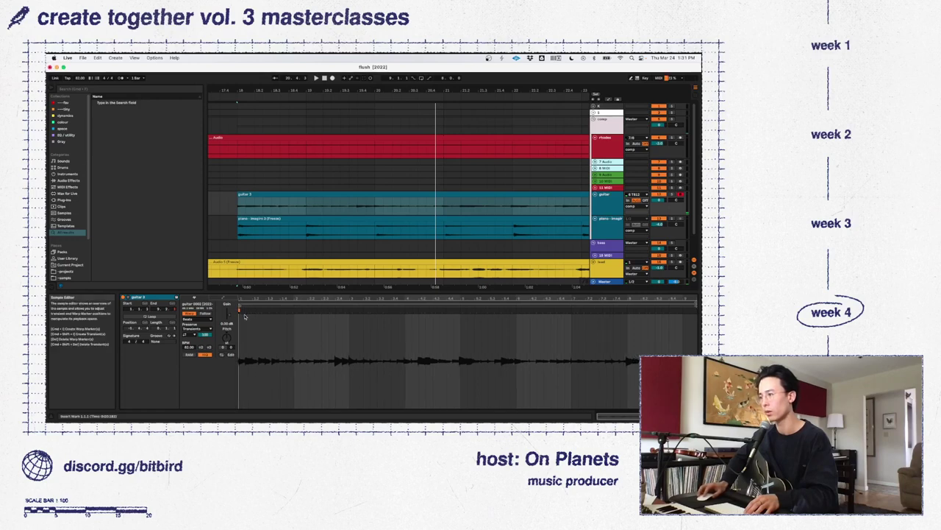
Add warp markers on the guitar 3 clip's transients, in its opening bars and around bar 6
drag(350, 299, 343, 311)
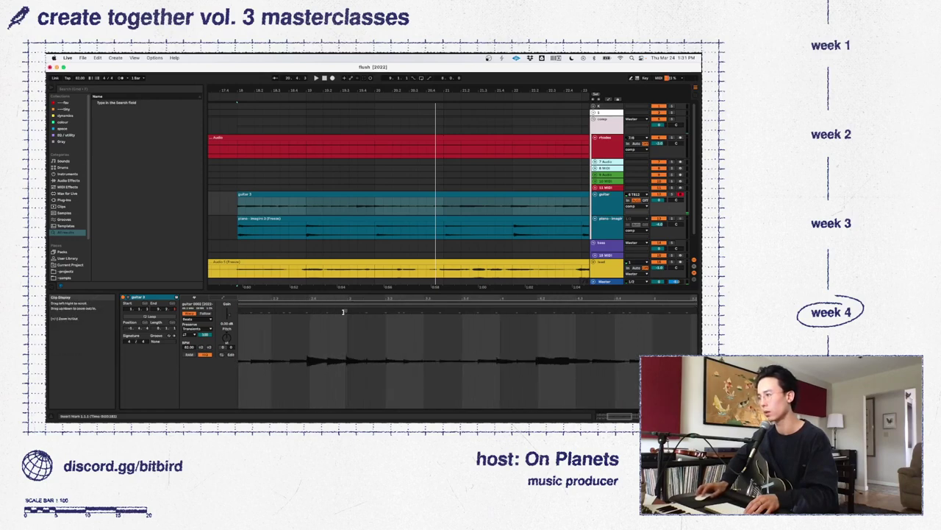
click(345, 311)
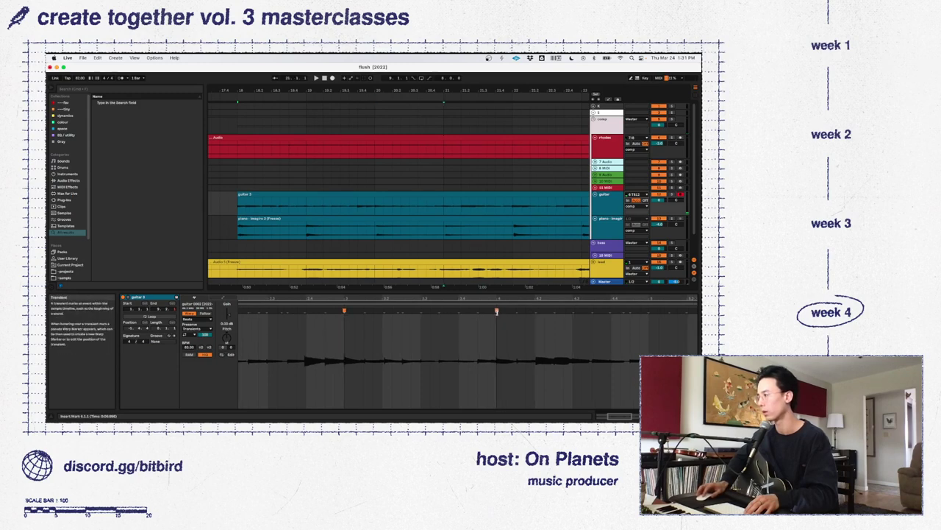
scroll(500, 313, right, 3)
scroll(555, 328, right, 3)
scroll(548, 327, right, 10)
scroll(542, 325, right, 3)
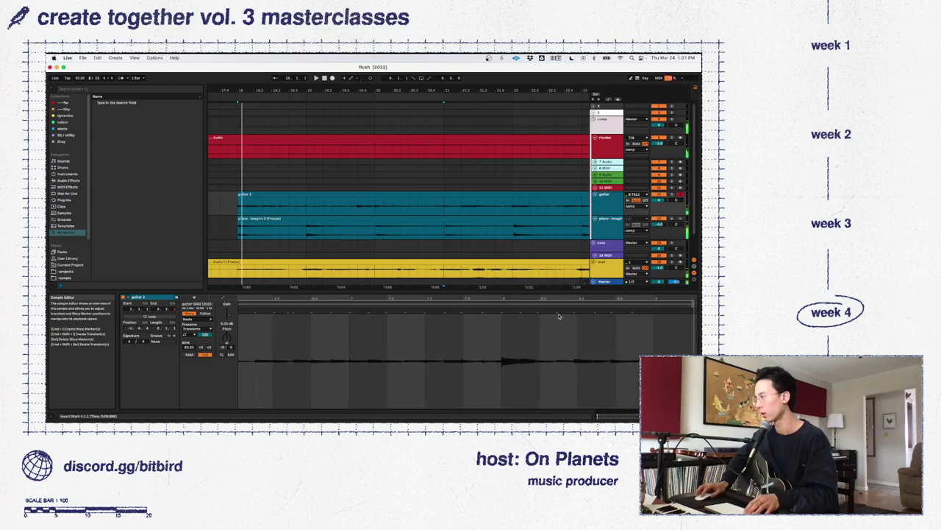
double_click(520, 311)
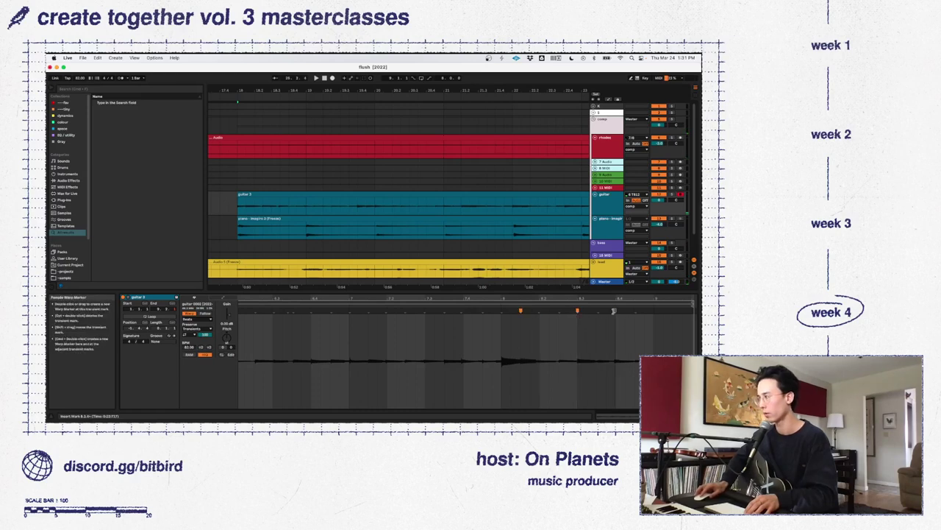
double_click(615, 311)
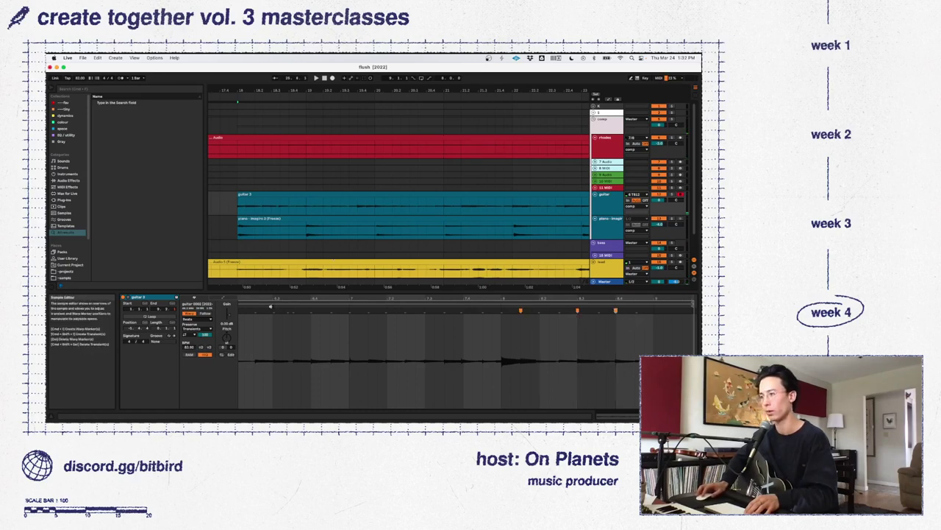
Play back the warped guitar clip with the other tracks and return to the guitar's device chain
click(274, 300)
key(space)
scroll(348, 317, left, 1)
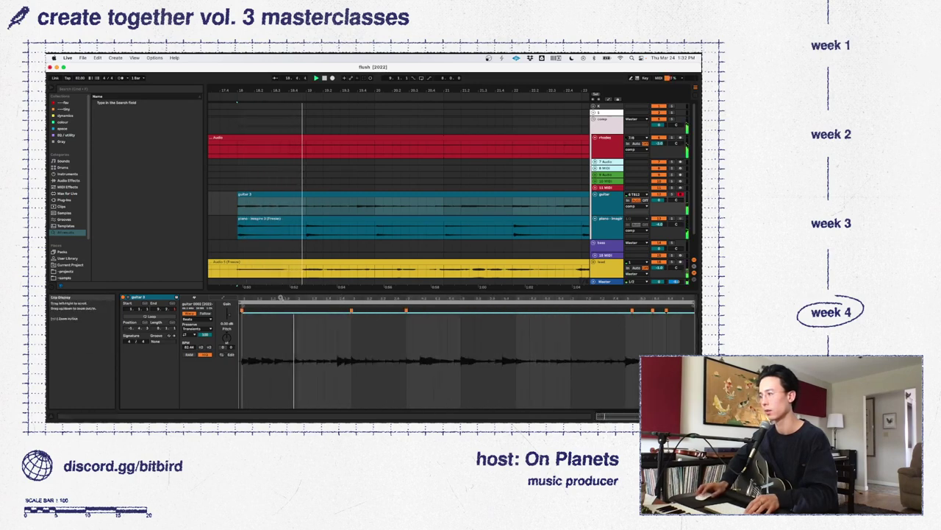
click(607, 270)
right_click(297, 377)
mouse_move(312, 387)
click(340, 407)
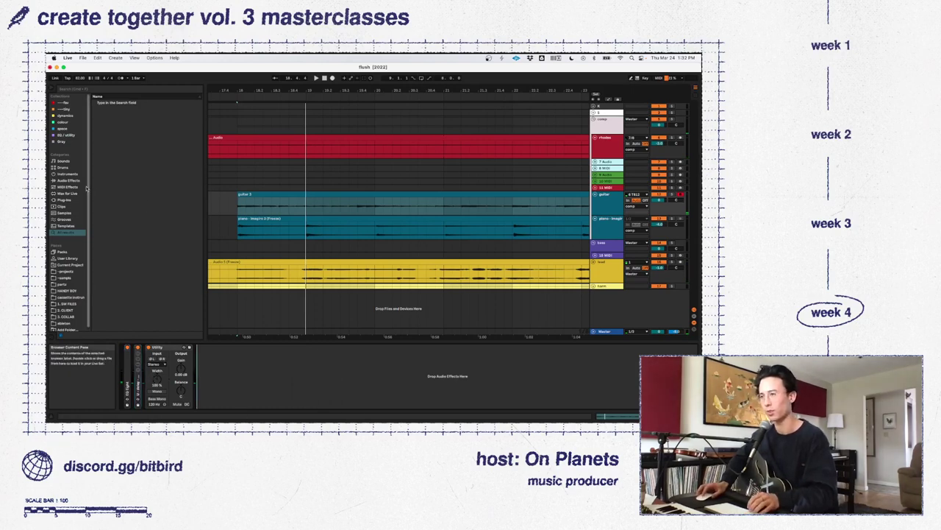
Try the SAT - CASSETTE rack from the colour collection ahead of Utility on the guitar
click(73, 121)
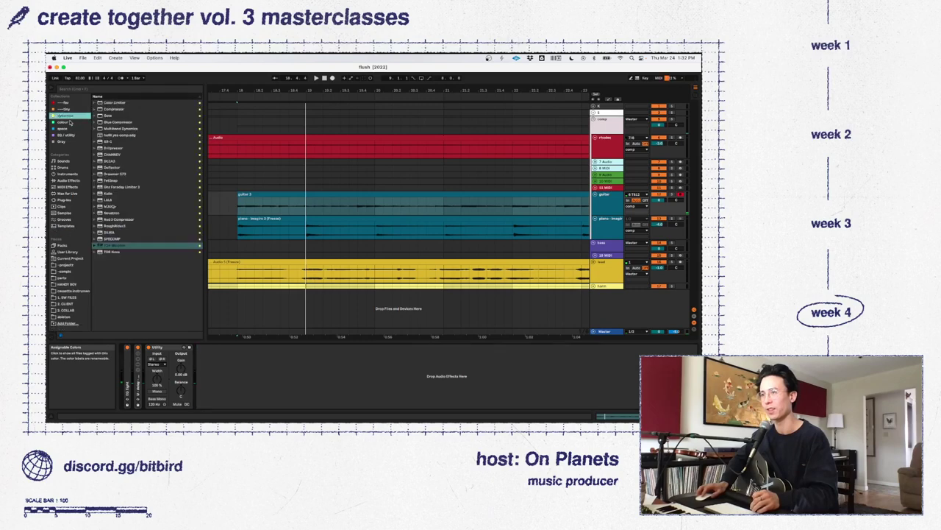
scroll(125, 137, down, 1)
double_click(126, 115)
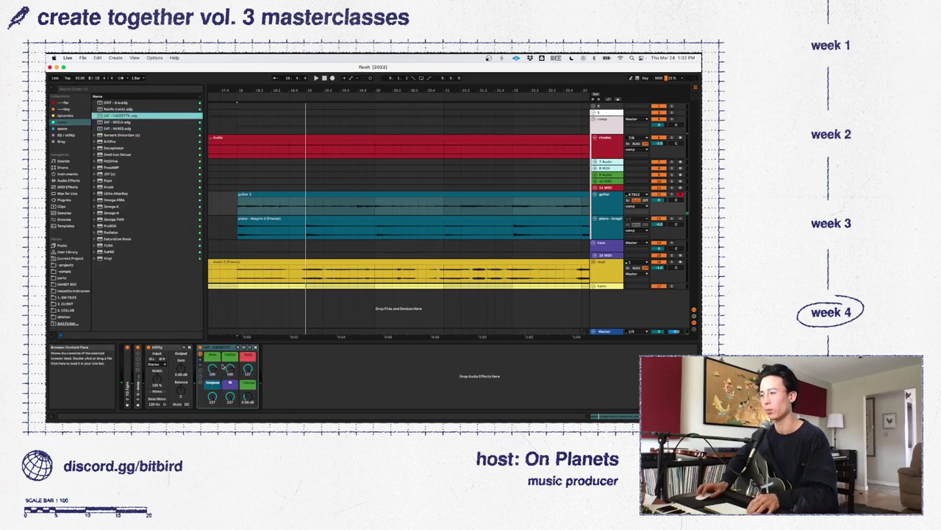
drag(217, 346, 162, 348)
key(space)
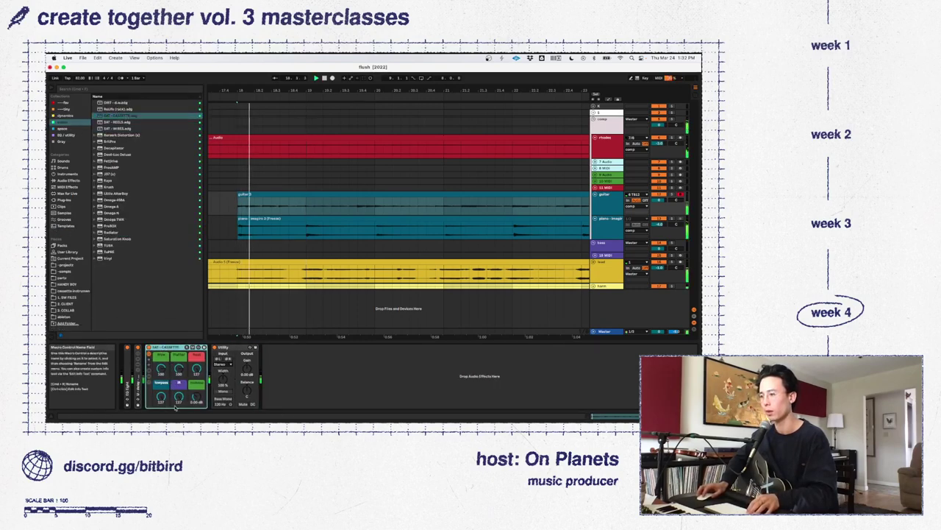
key(Delete)
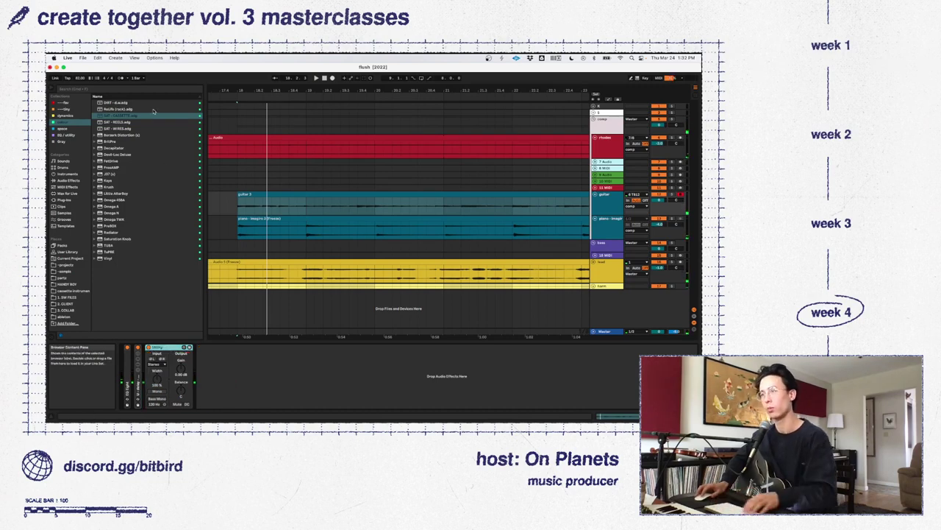
Add the SAT - REELS rack to the guitar, open its REELS plugin, zero the second macro and set Tape Type to 127
double_click(118, 122)
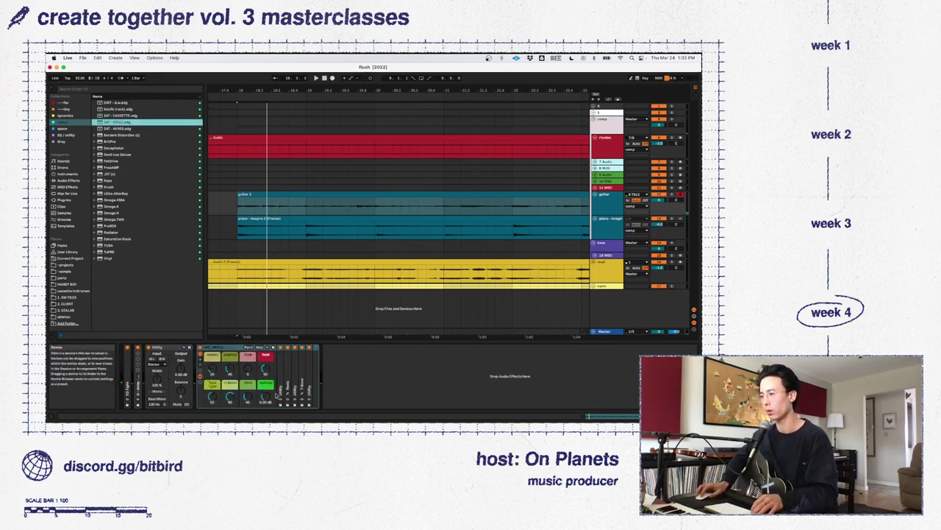
click(282, 397)
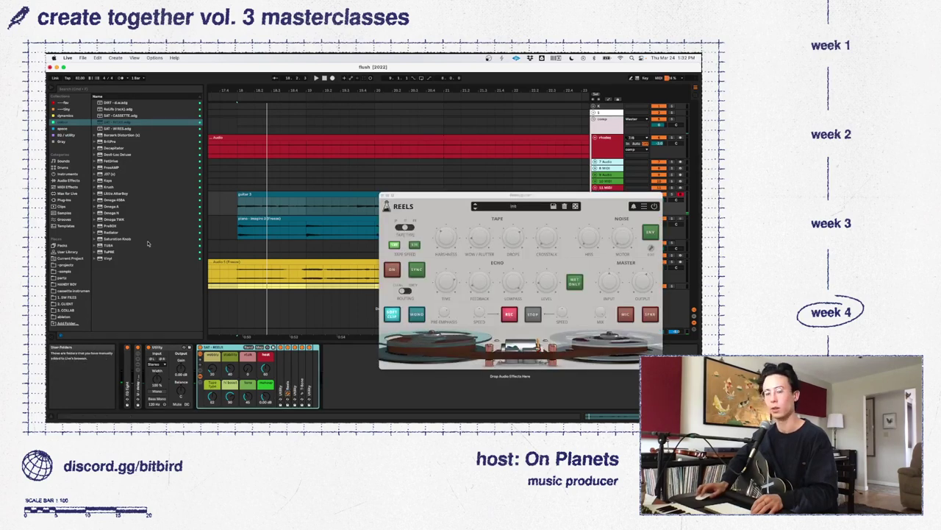
double_click(229, 370)
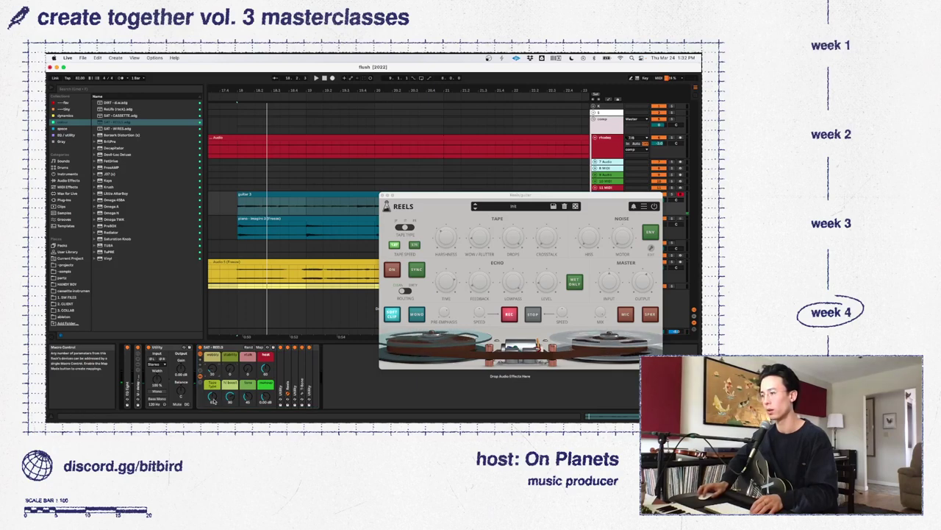
key(space)
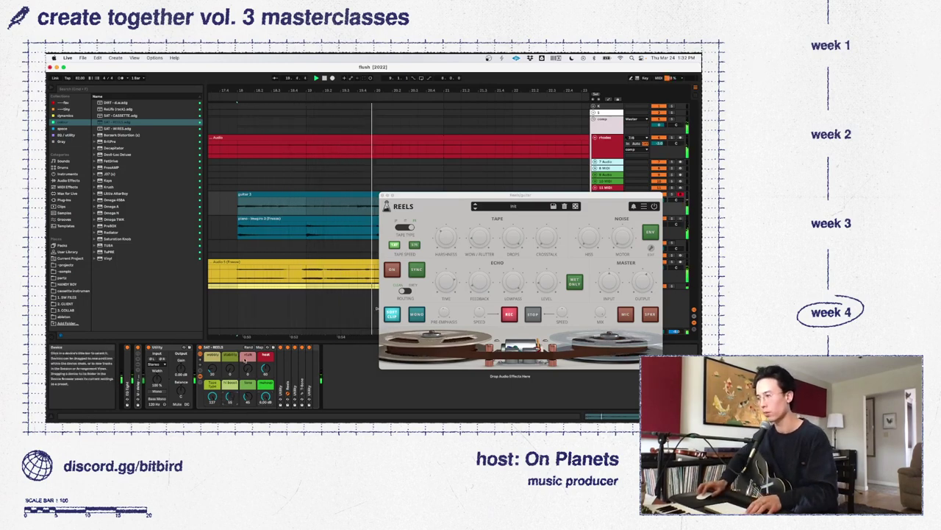
Close the REELS window, solo the guitar, and move the collapsed SAT - REELS rack ahead of Utility
click(359, 262)
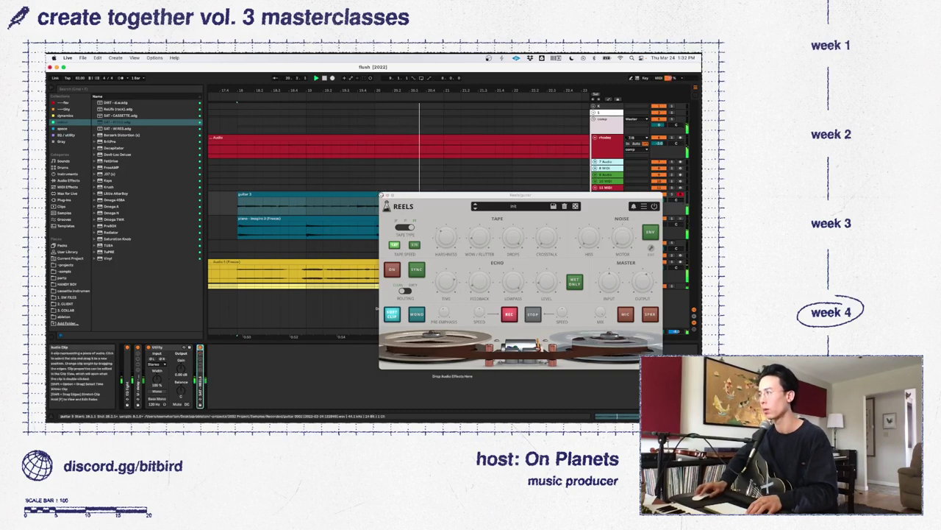
click(383, 195)
click(671, 194)
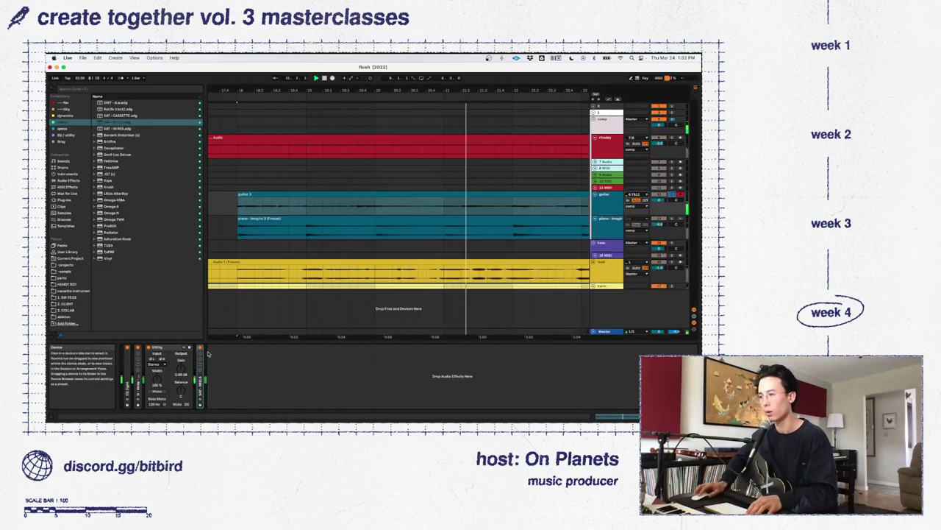
click(200, 347)
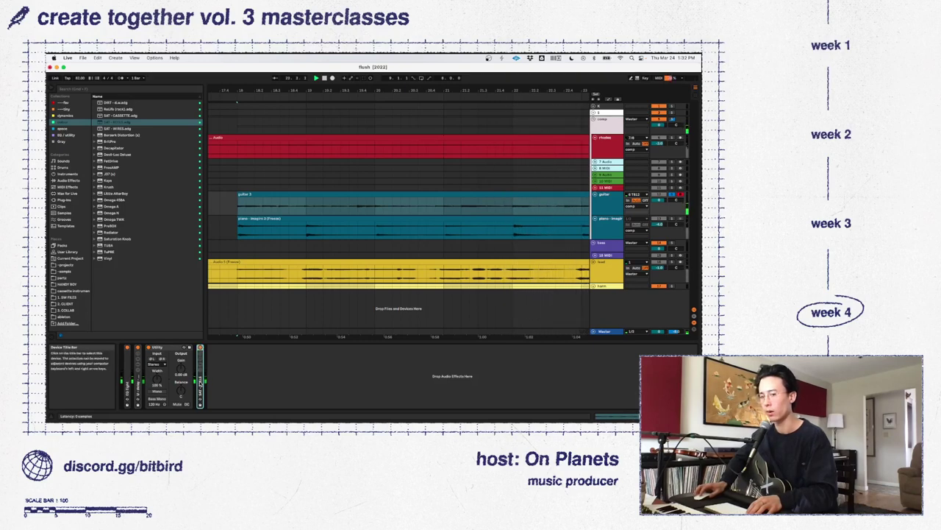
drag(199, 384, 157, 383)
key(Tab)
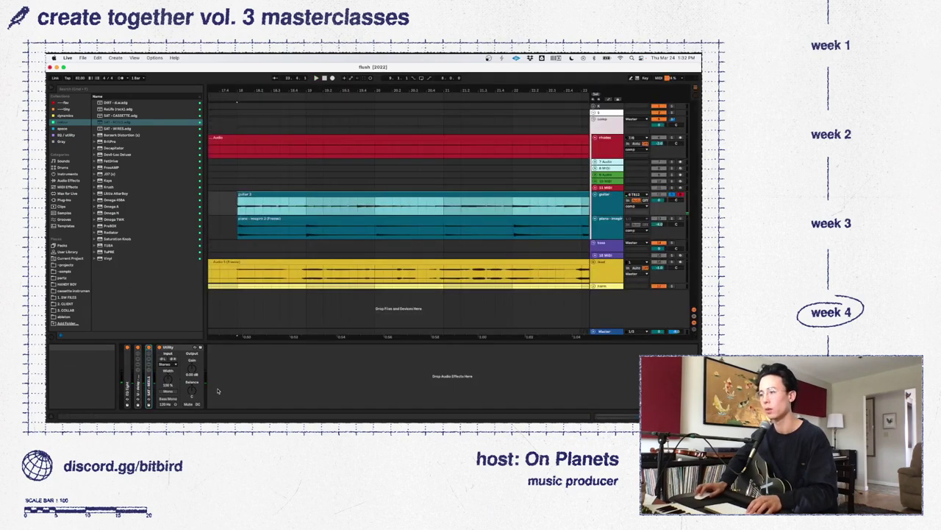
Add a second EQ Eight after the guitar's Utility and enable its band 8 low-pass with the cutoff lowered into the mids
key(space)
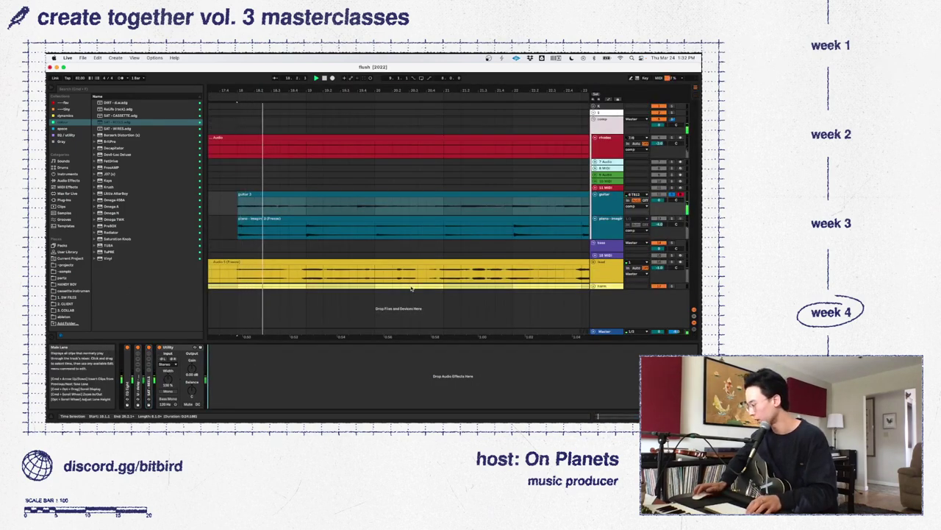
key(space)
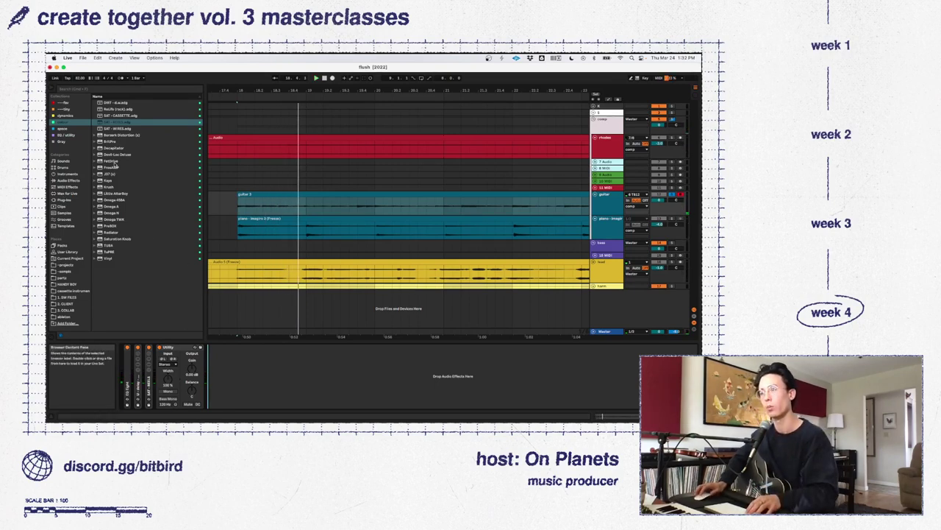
right_click(240, 353)
mouse_move(261, 355)
click(291, 355)
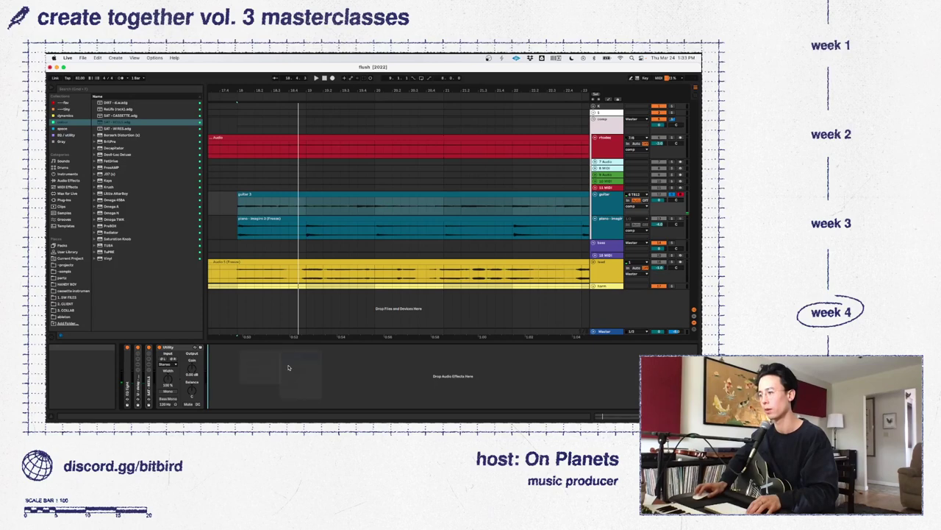
key(space)
click(344, 405)
drag(347, 372, 301, 375)
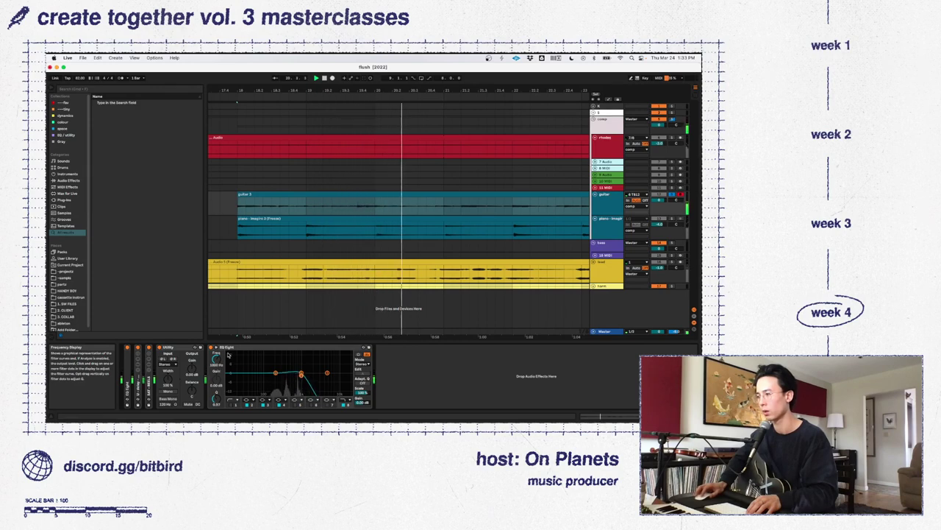
Enable the second EQ Eight's band 1 high-pass with a raised cutoff, and place the collapsed EQ ahead of Utility
click(233, 404)
drag(250, 374, 277, 378)
key(Delete)
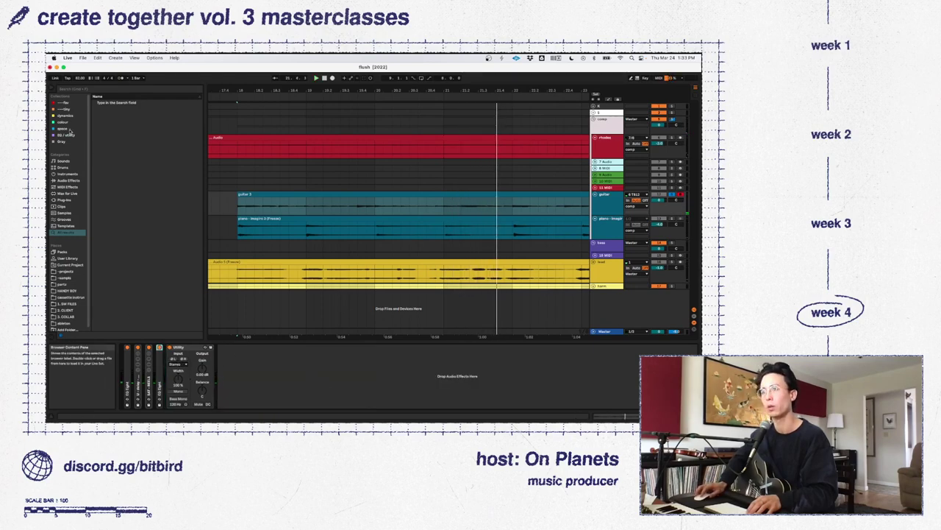
Add the TDR Molotok compressor after the guitar's Utility and set its threshold to -22 dB during playback
click(65, 116)
double_click(111, 245)
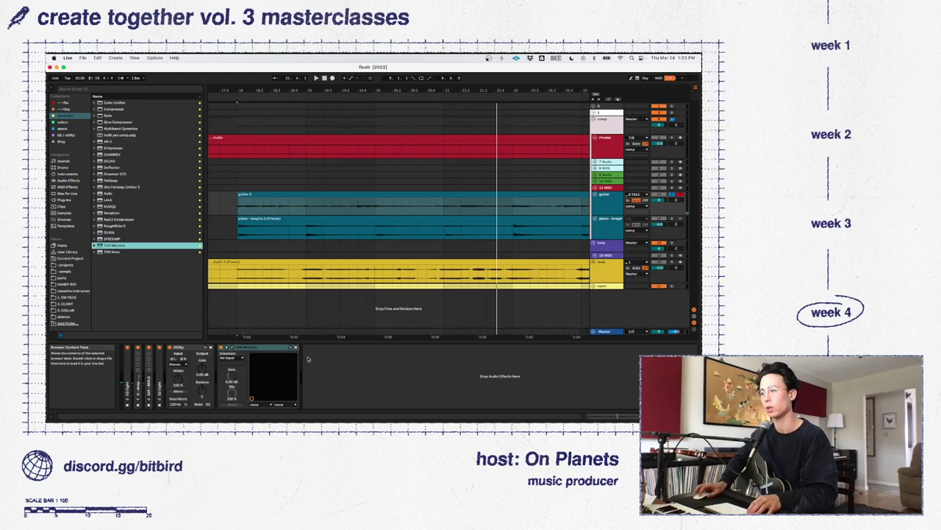
click(407, 307)
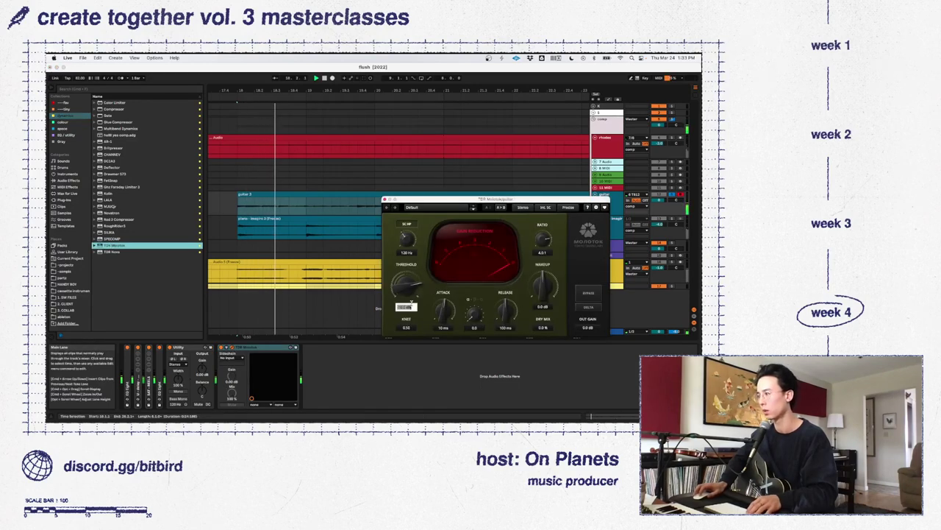
text(-32)
key(Return)
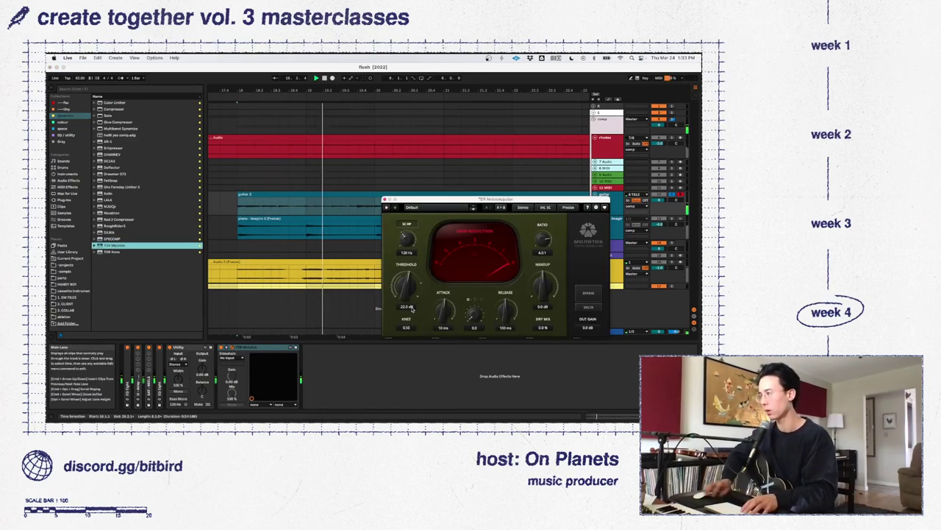
Set the guitar compressor's threshold to -34 dB and its makeup gain to 6 dB
click(411, 307)
key(BackSpace)
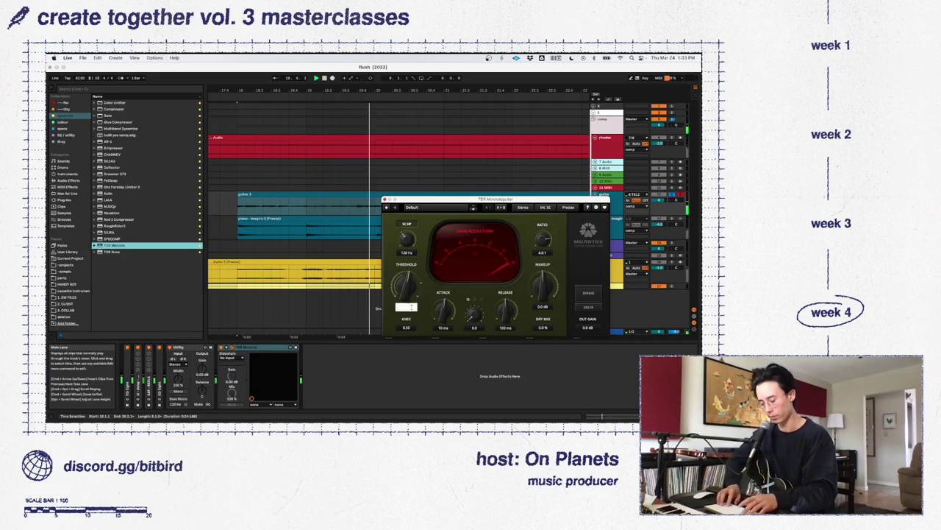
text(-30)
key(Return)
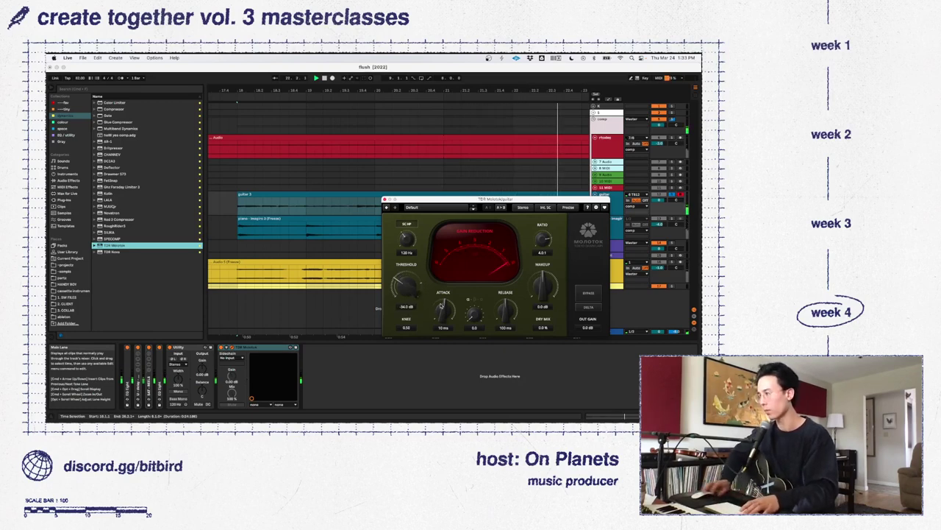
double_click(541, 306)
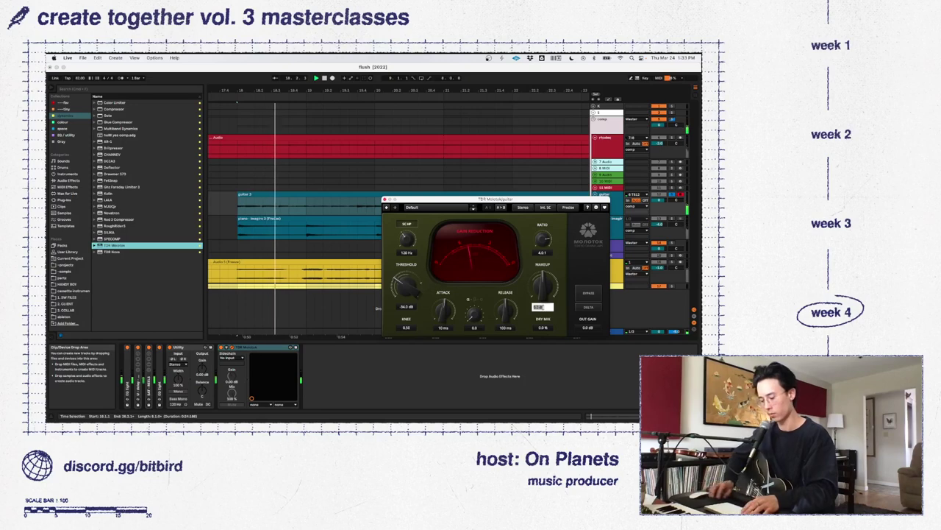
text(6)
key(Return)
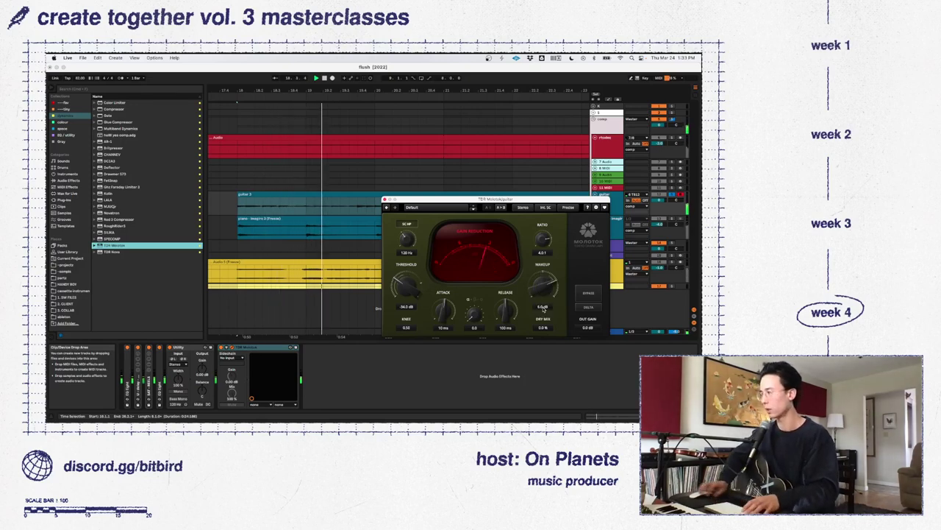
Set the guitar compressor's attack to 4 ms and its release to 45 ms
double_click(443, 327)
text(33)
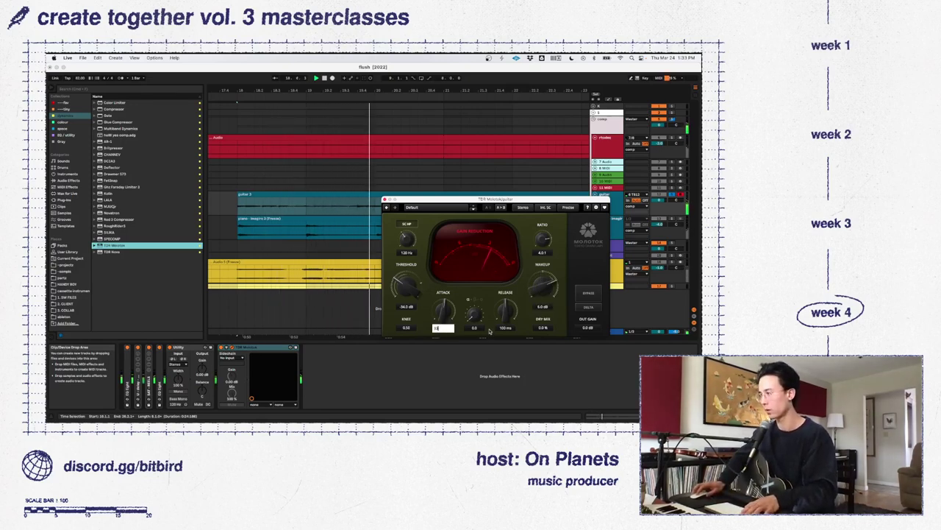
key(Tab)
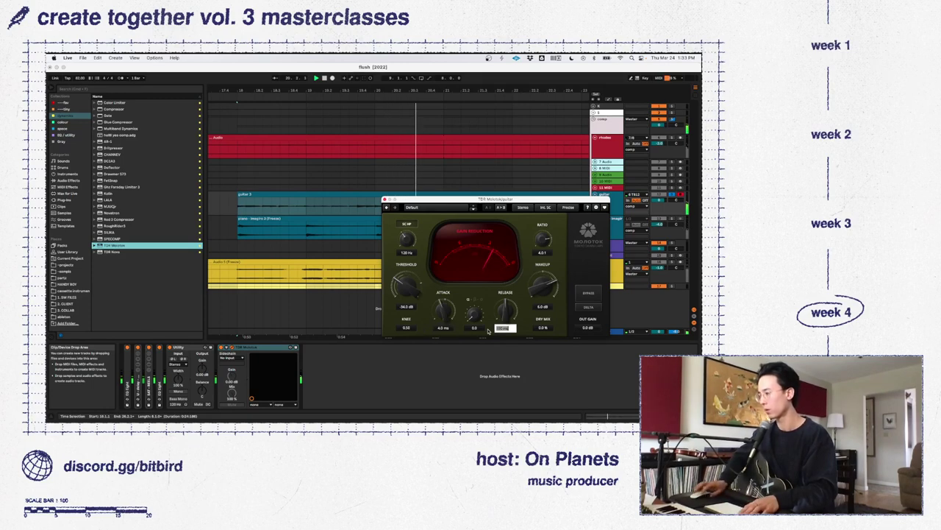
text(45)
key(Return)
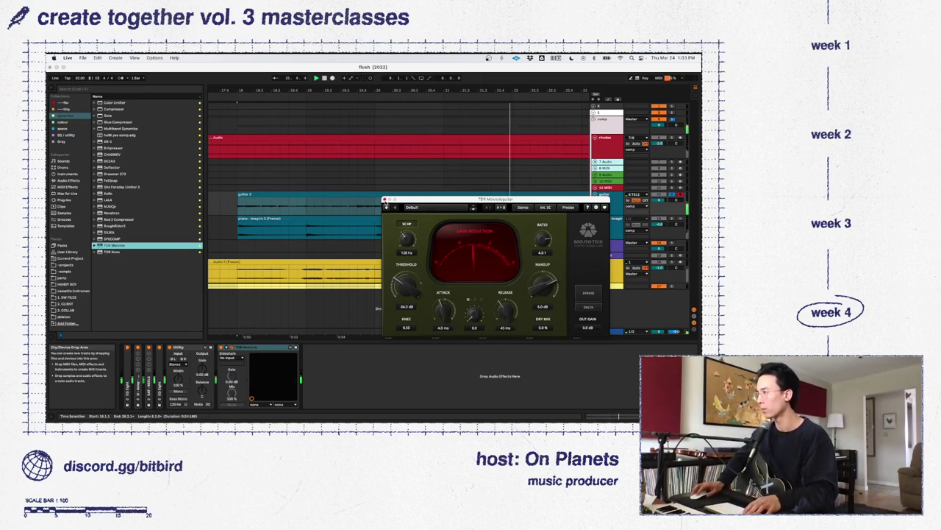
Close the TDR Molotok window and place the collapsed compressor ahead of the guitar's Utility
click(384, 200)
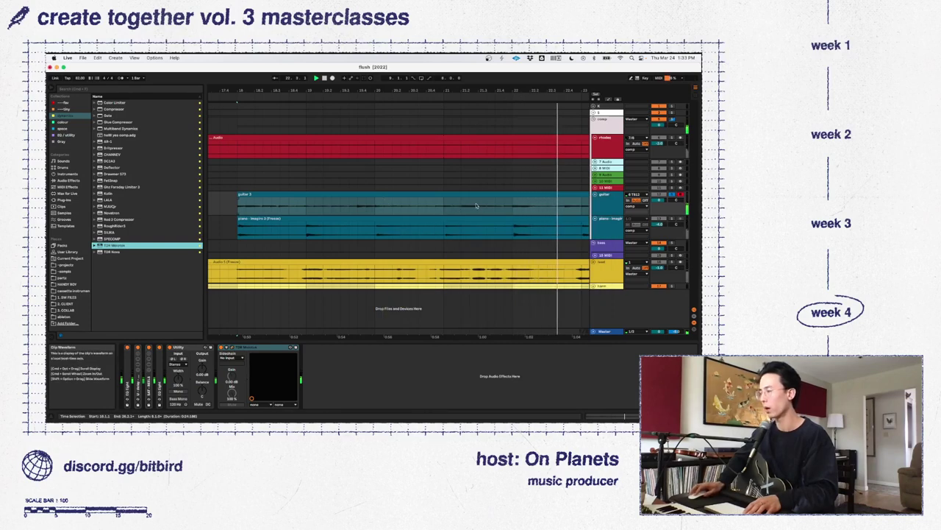
click(263, 347)
key(Delete)
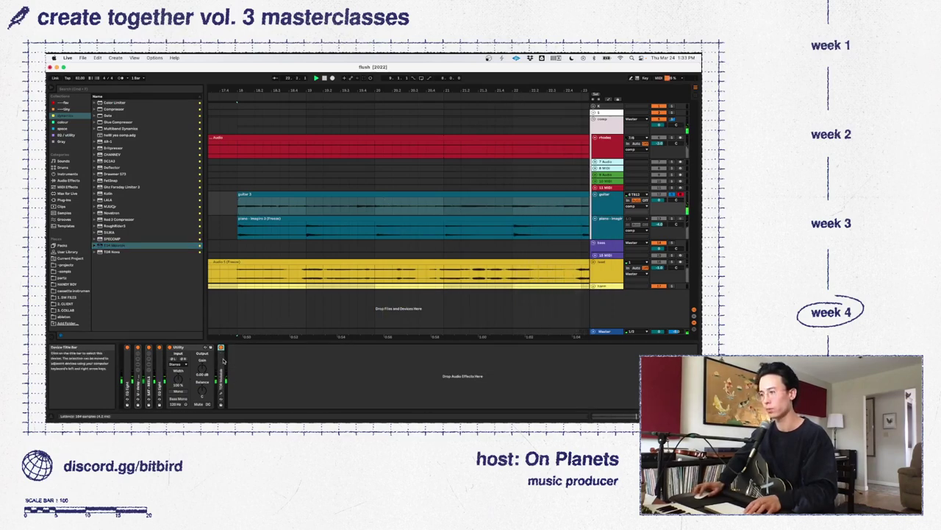
Unsolo the guitar in the Session mixer, pan the guitar and piano apart, and play back the full mix
key(Tab)
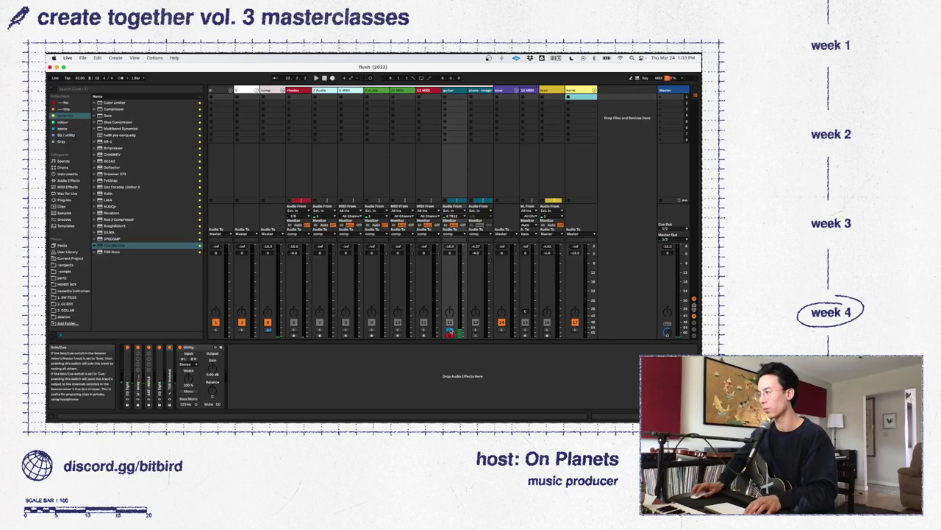
key(space)
key(Tab)
key(Tab)
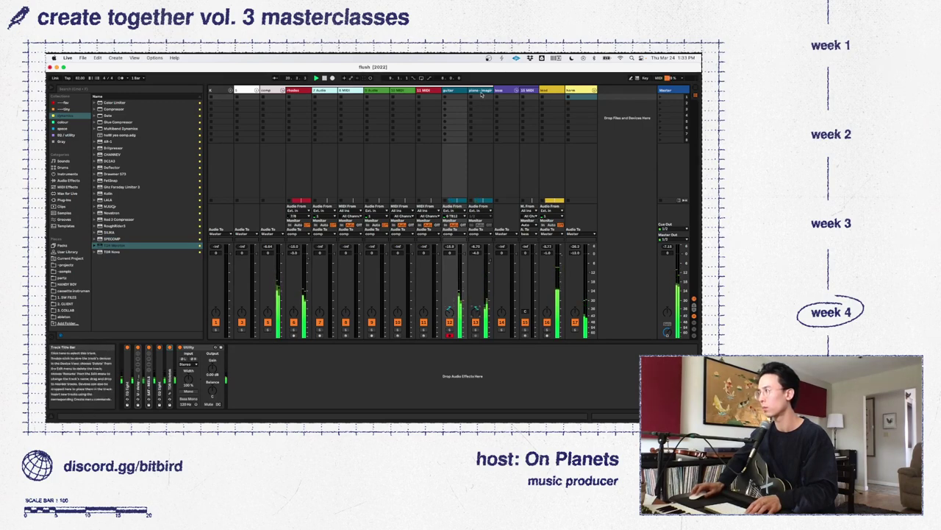
Add the haas delay rack after EQ Eight on the piano track
click(475, 314)
right_click(454, 372)
mouse_move(480, 374)
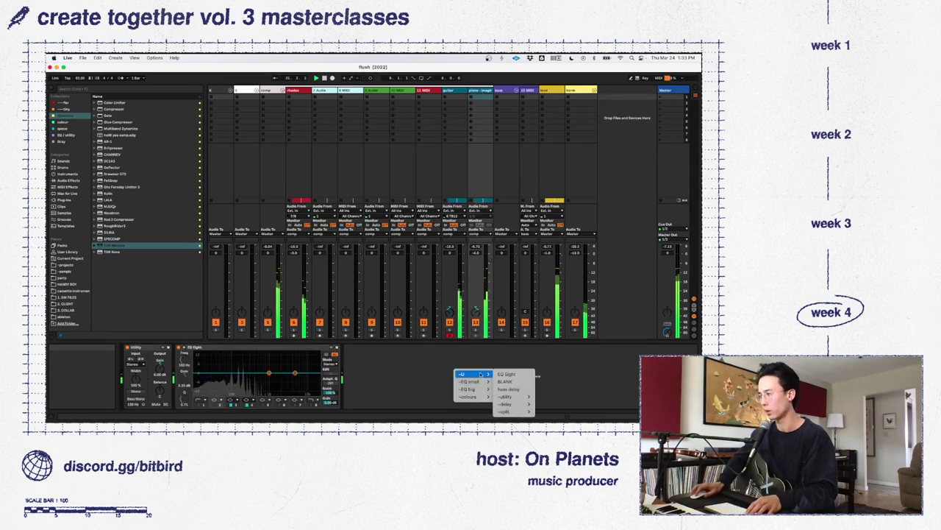
click(512, 388)
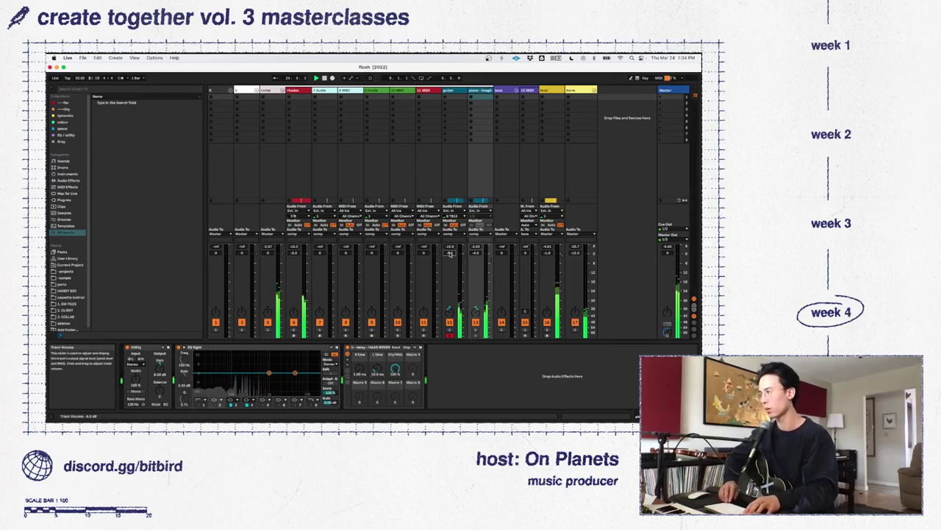
Collapse the piano track's Utility, EQ Eight and Haas widener rack
double_click(148, 347)
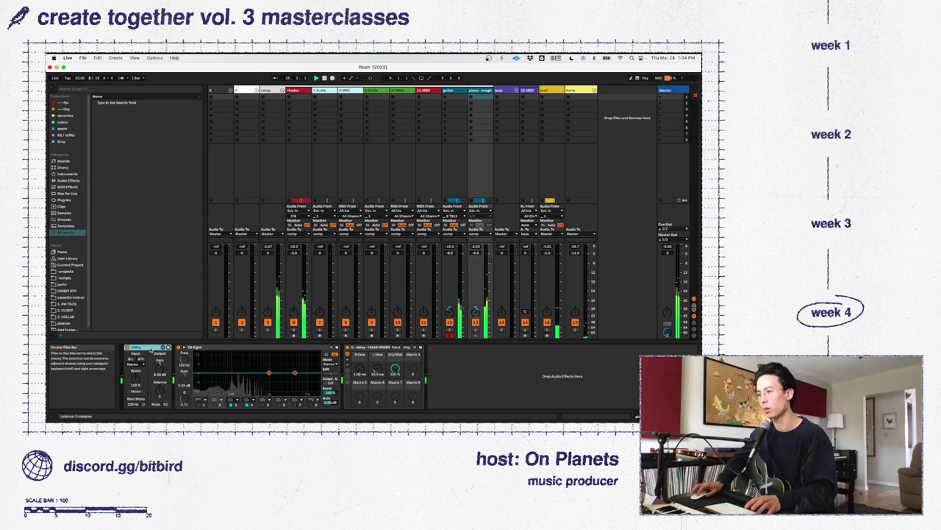
click(175, 348)
double_click(176, 352)
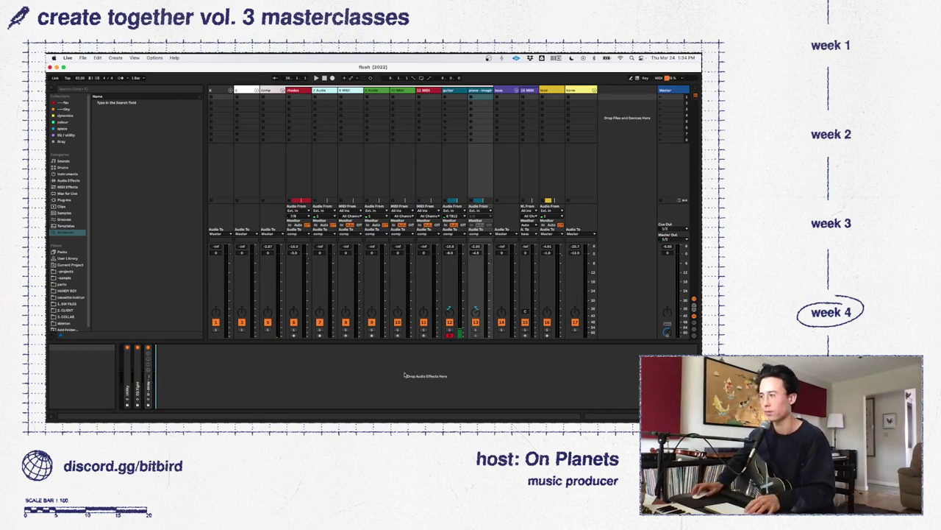
Fold the guitar and piano tracks in the Arrangement, keep the guitar selected, and return to the Session mixer
key(Tab)
click(601, 202)
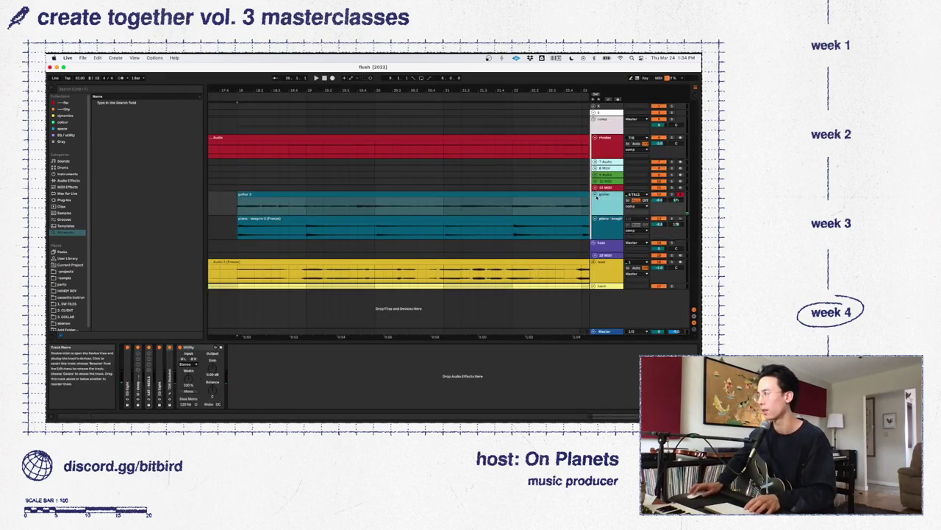
click(595, 195)
click(595, 200)
click(608, 201)
click(609, 195)
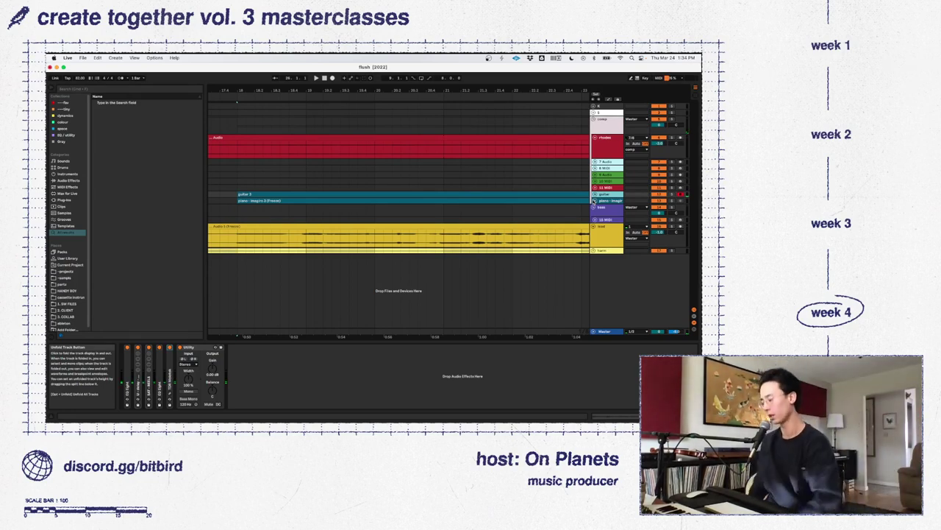
key(Tab)
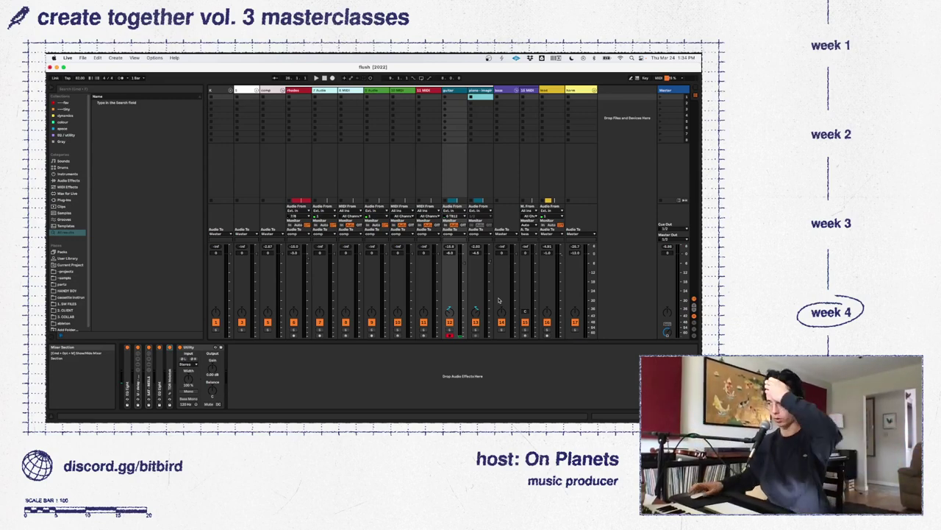
Unfold the harm group in the Arrangement and play back its left and right tracks from just before bar 18
key(Tab)
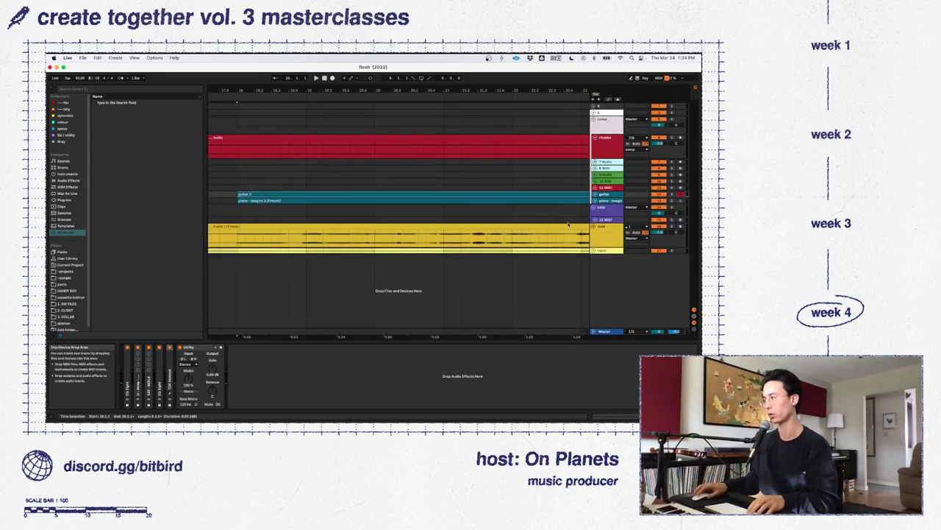
click(568, 223)
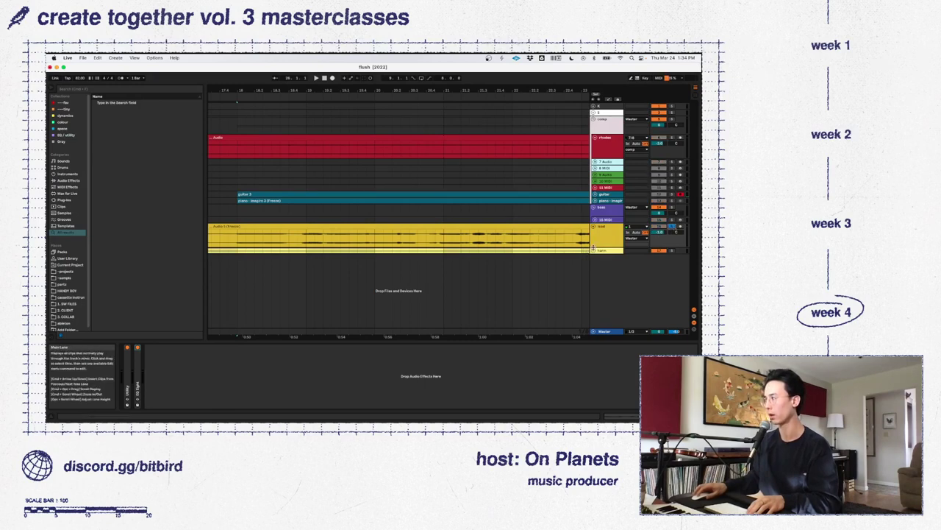
click(593, 250)
click(595, 269)
click(595, 263)
drag(243, 288, 286, 289)
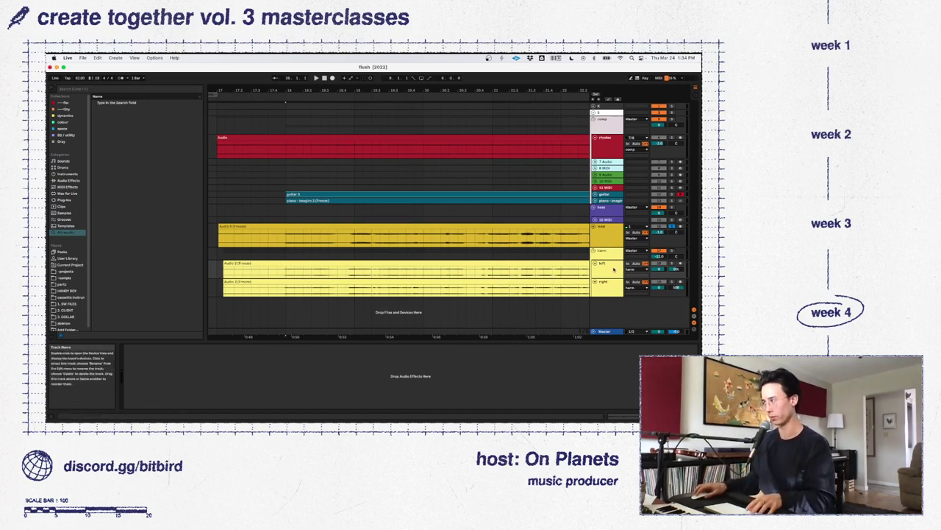
click(278, 272)
key(space)
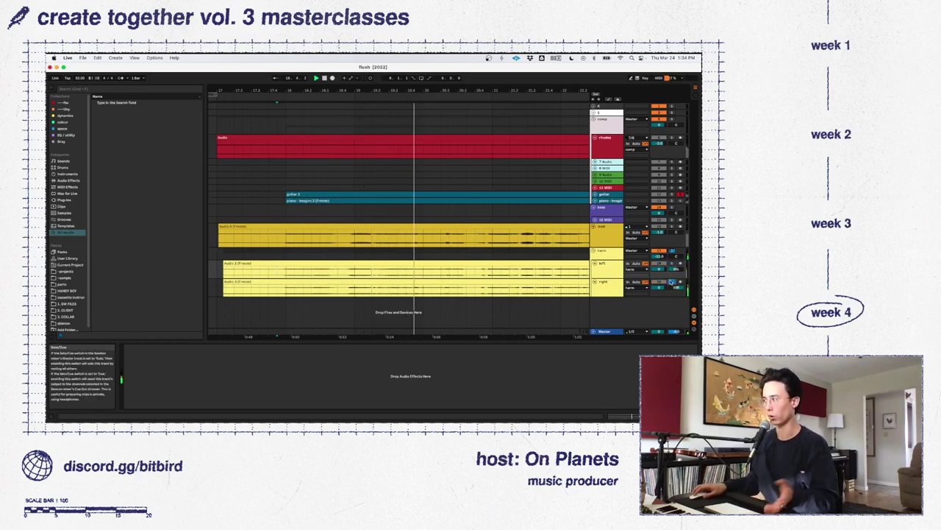
Fold the harm group, the lead track and the rhodes track, and check the track levels in the Session mixer
click(608, 252)
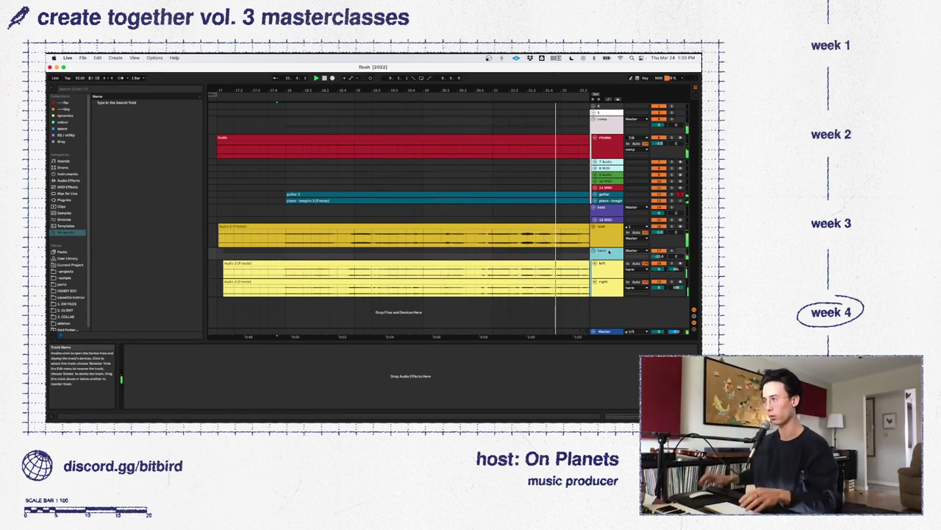
click(594, 250)
click(601, 240)
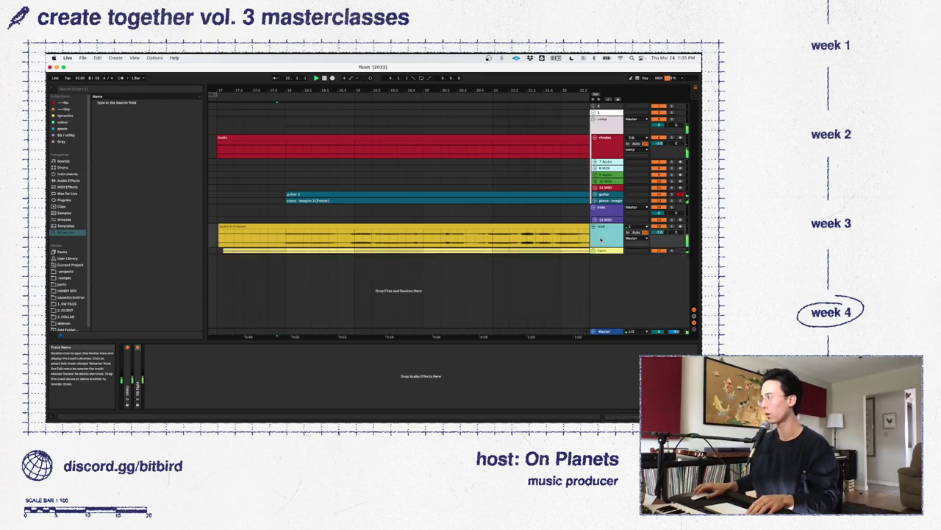
key(Left)
click(608, 209)
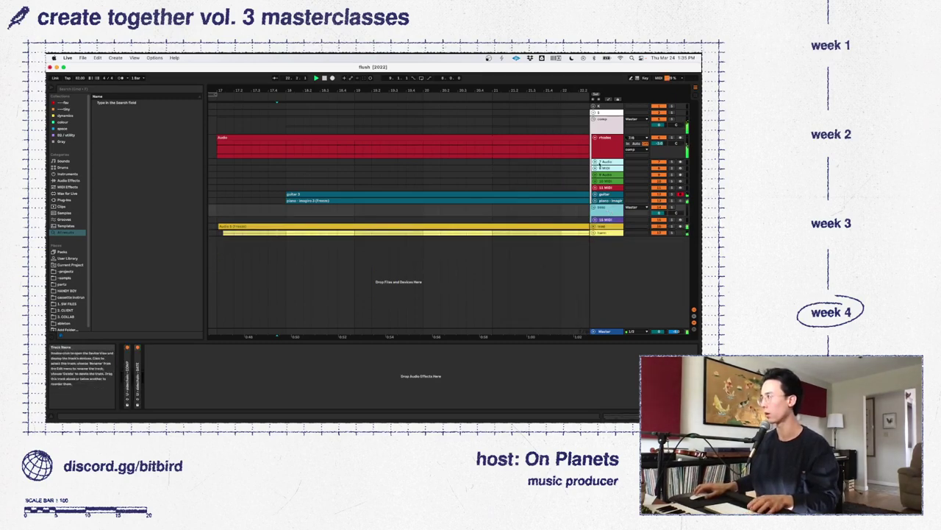
click(595, 138)
click(604, 183)
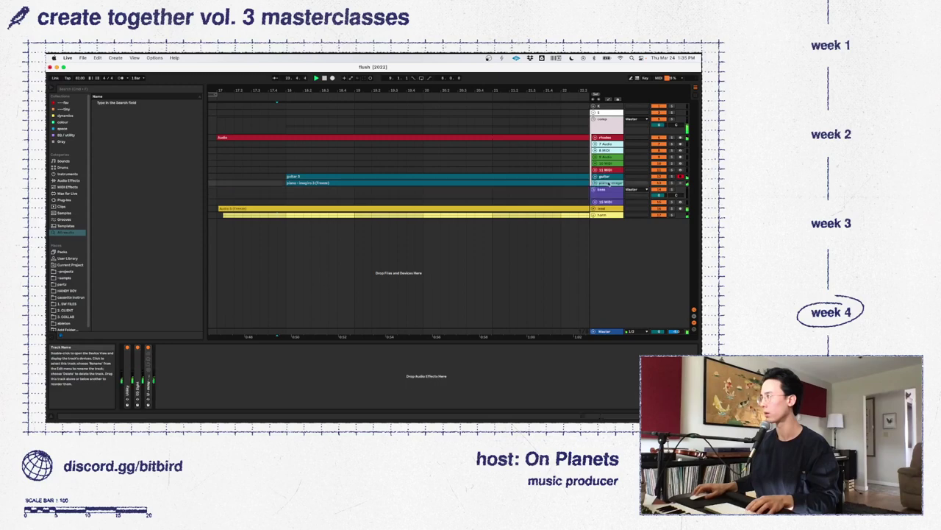
key(Tab)
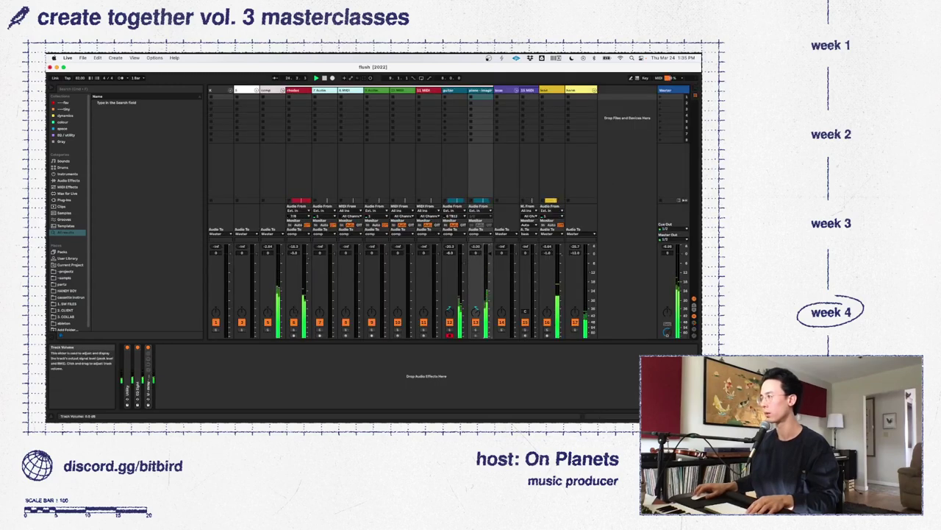
key(Tab)
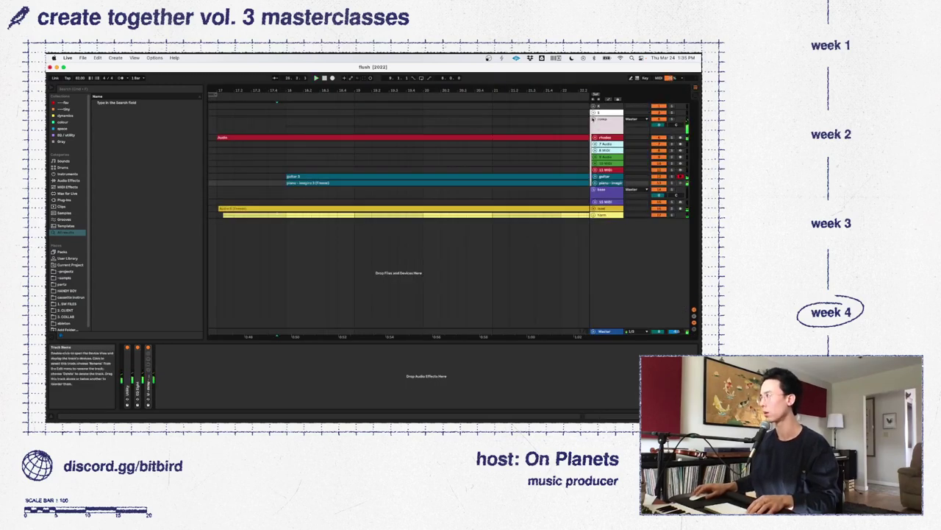
Stop playback, fold the comp group, and unfold the K and S groups to show their MIDI tracks
click(594, 119)
key(space)
click(600, 112)
click(599, 106)
click(593, 106)
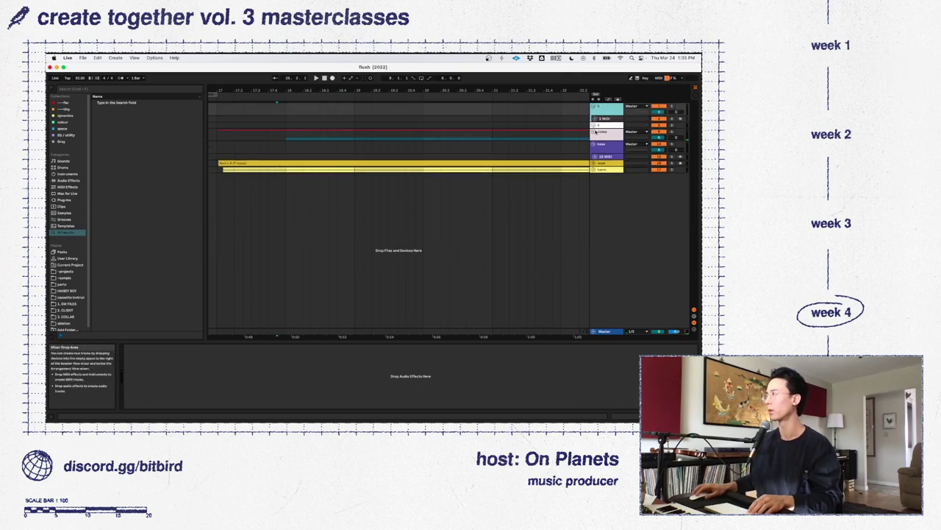
click(594, 125)
Expand the comp group's sidechain compressor and gate devices for inspection and unfold the group's tracks
click(612, 147)
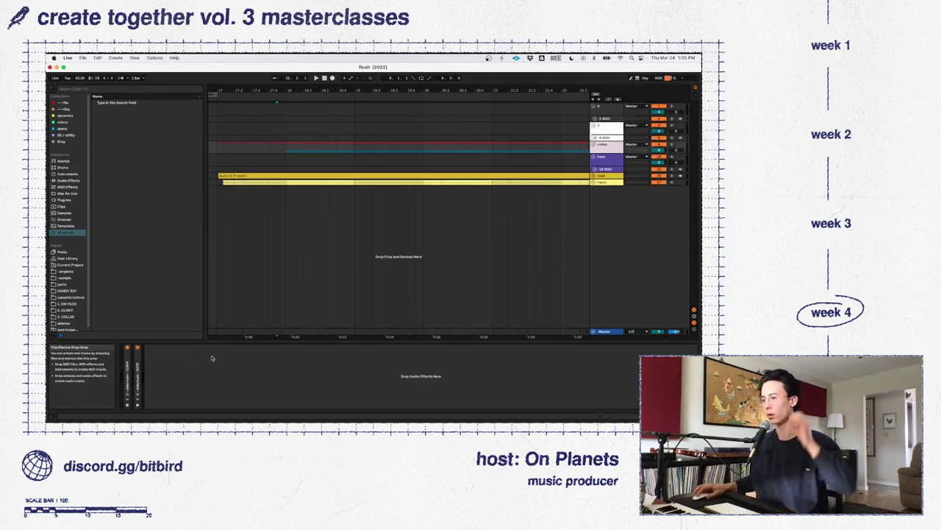
double_click(131, 365)
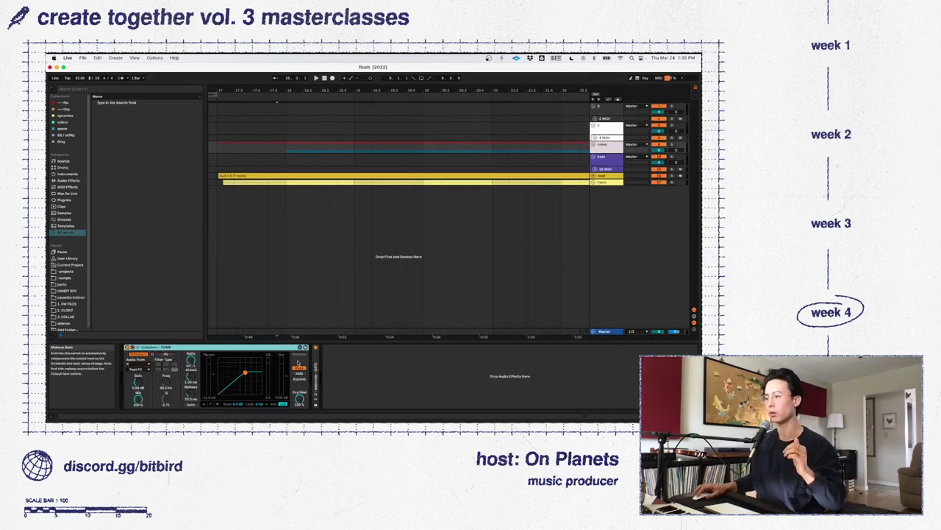
double_click(315, 372)
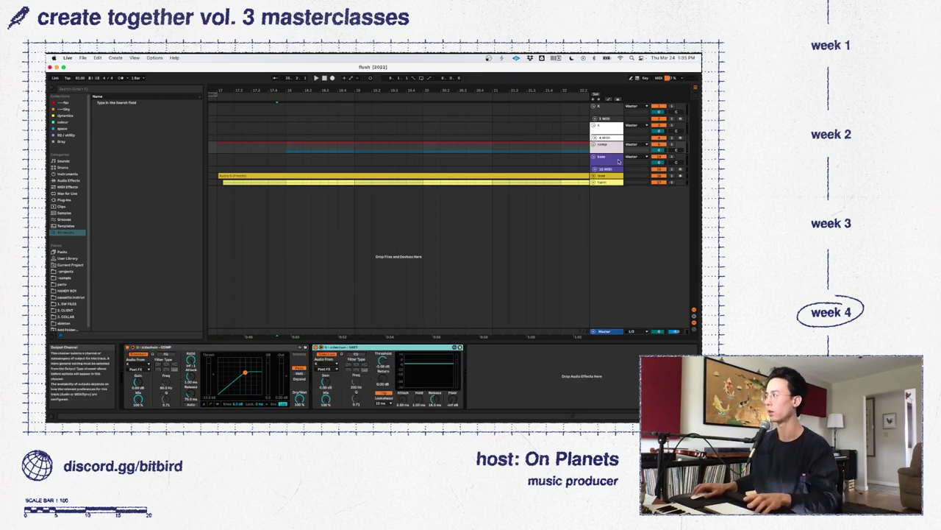
click(593, 144)
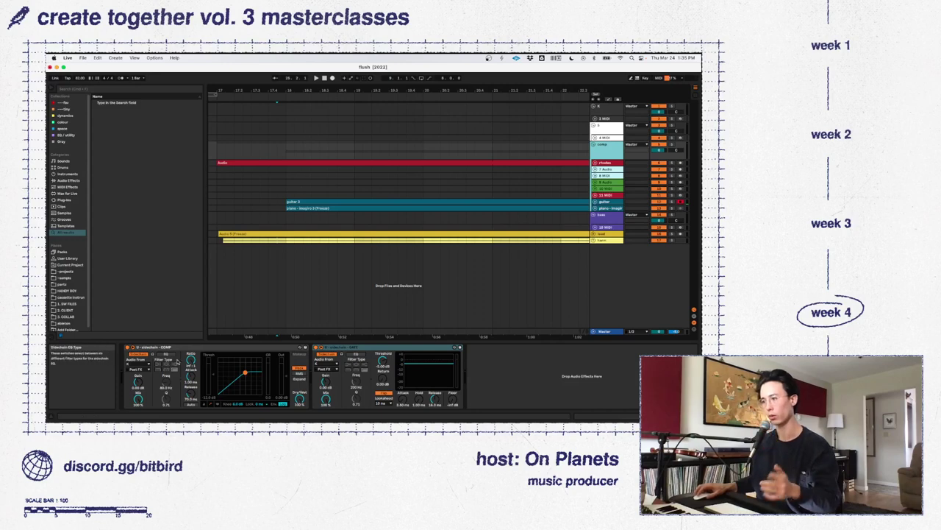
click(222, 363)
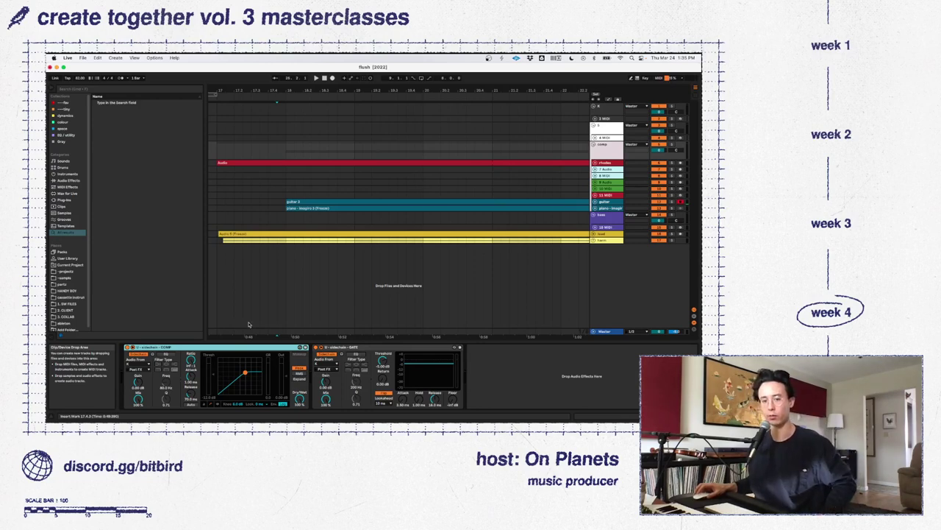
Expand the EQ Eight on the lead track and look through the dynamics collection in the browser
click(606, 209)
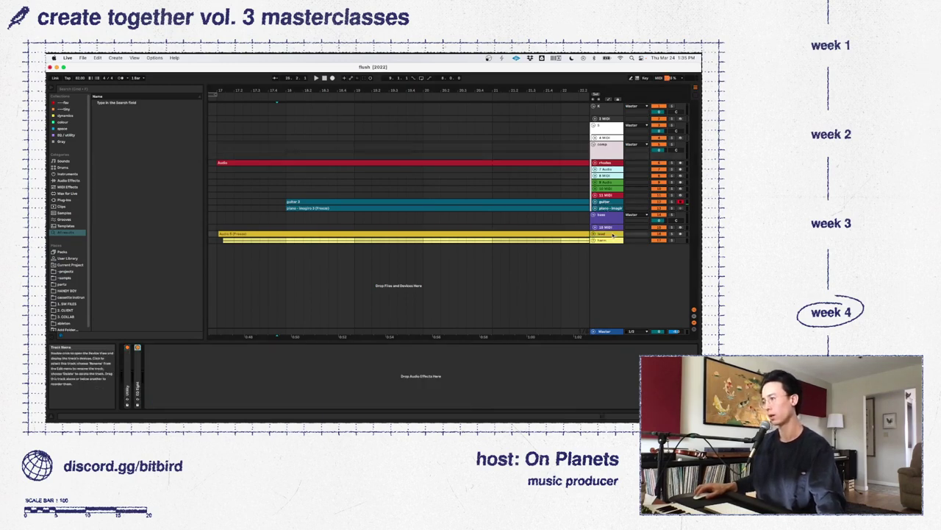
double_click(136, 366)
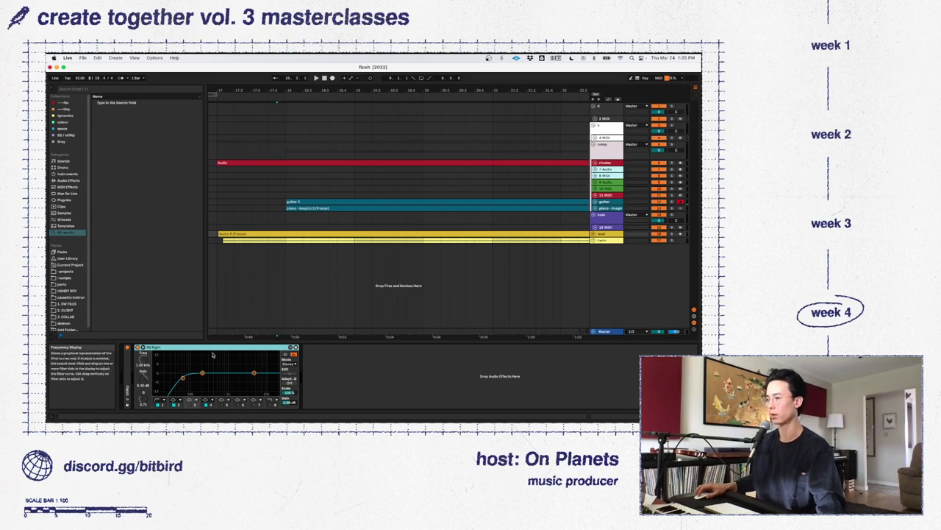
click(62, 115)
click(136, 243)
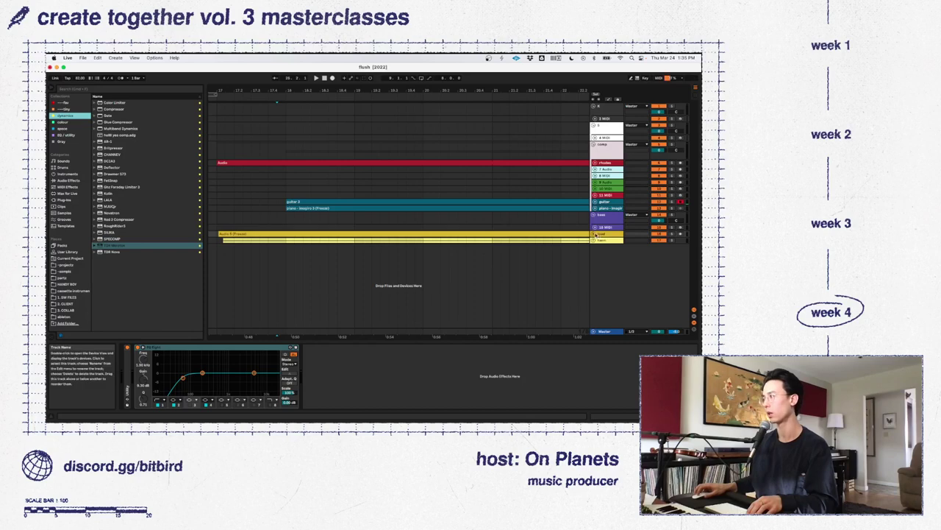
Unfold the lead track to examine its waveform through the end of the clip, and fold it again
click(595, 234)
scroll(517, 223, right, 5)
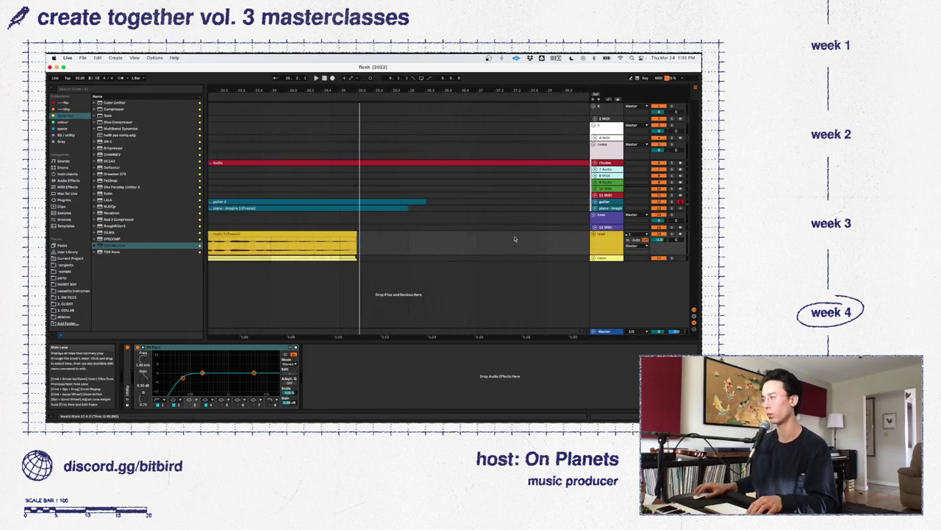
scroll(442, 239, left, 2)
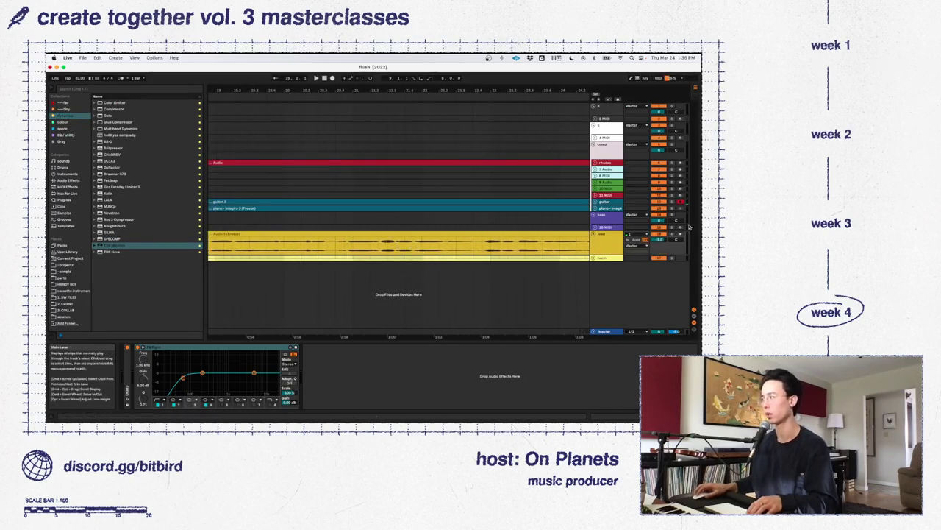
click(595, 233)
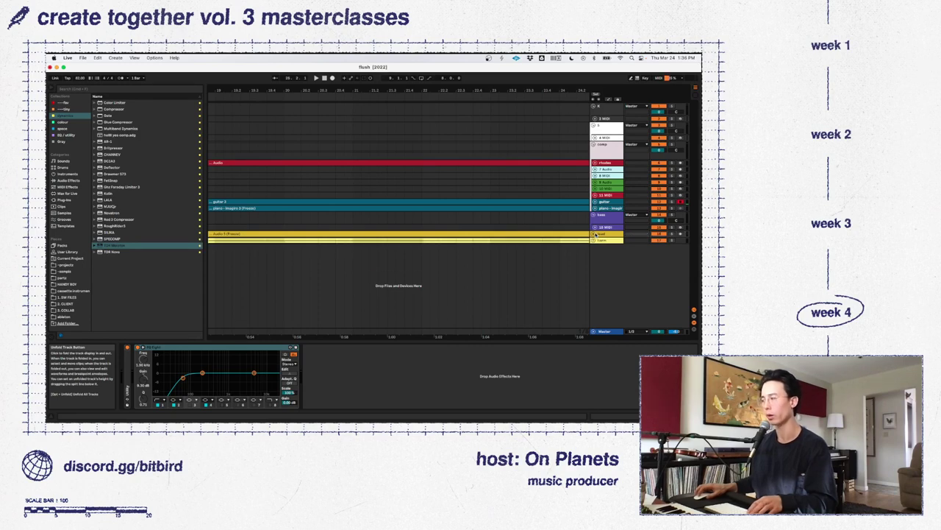
click(604, 216)
click(608, 208)
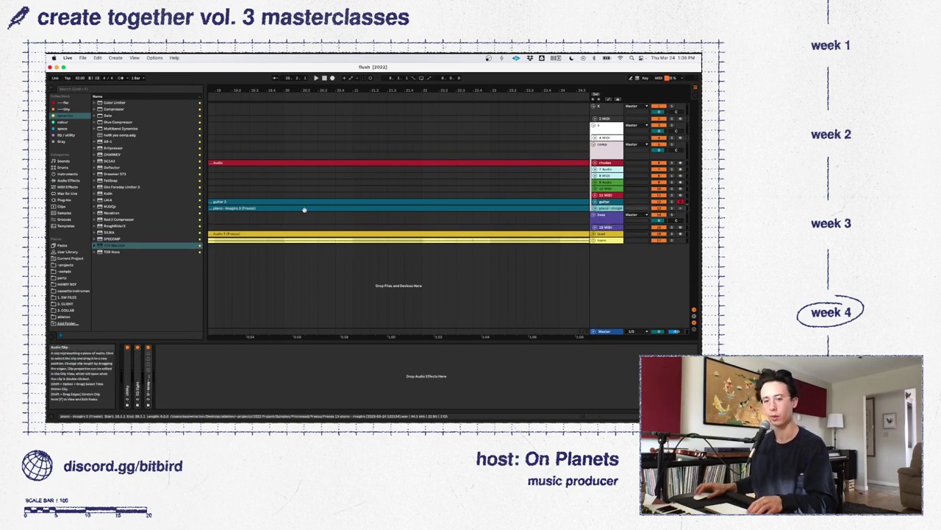
Collapse the comp group's sidechain compressor and gate devices and fold the bass group
click(607, 151)
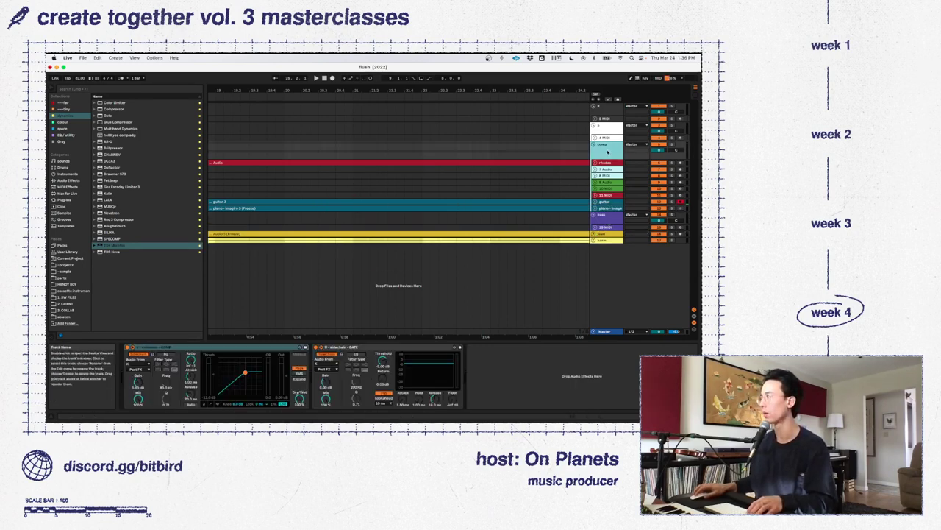
double_click(297, 347)
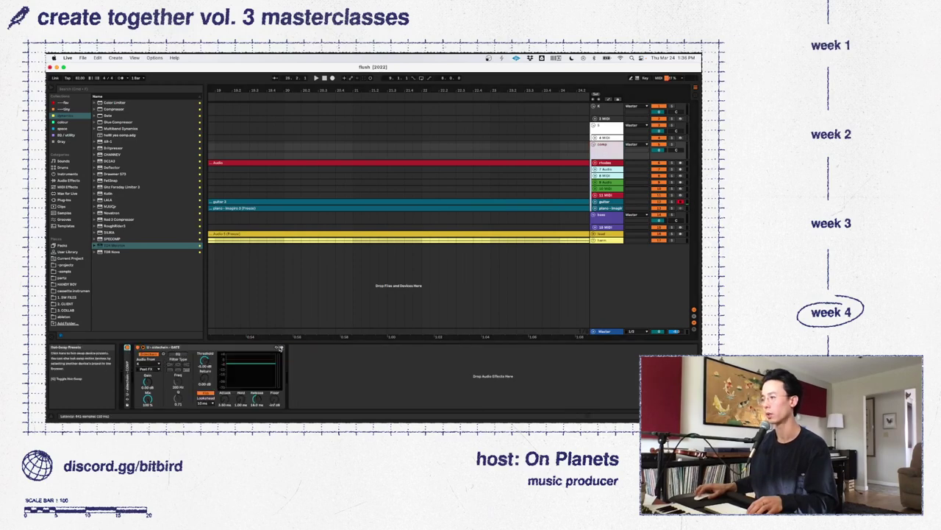
double_click(226, 346)
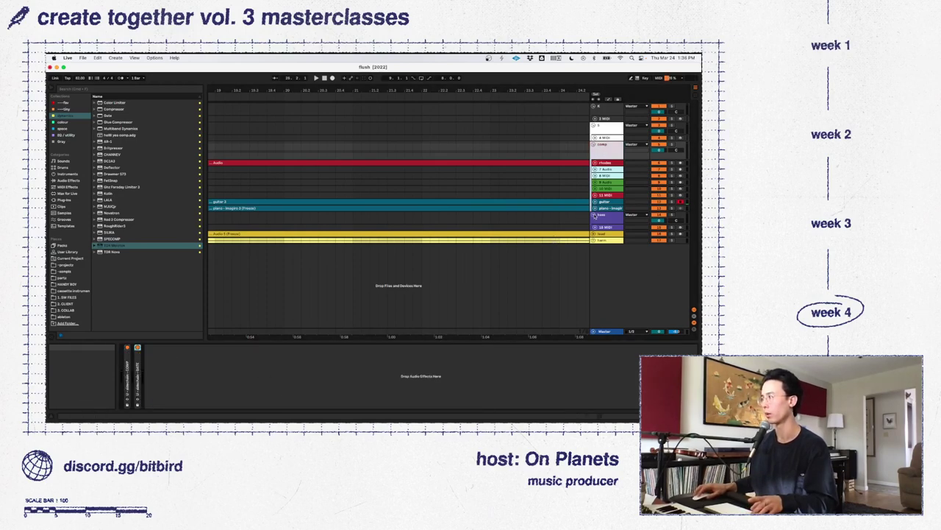
click(594, 214)
click(612, 155)
click(609, 128)
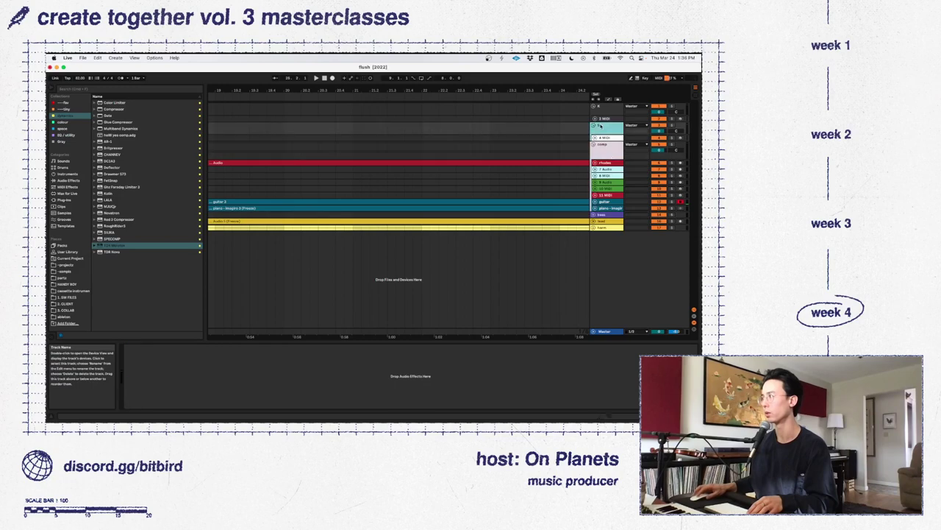
Select the K group and open the Drum Kits folder of musicradar-drum-samples in the Gray collection
click(608, 108)
click(73, 103)
click(62, 142)
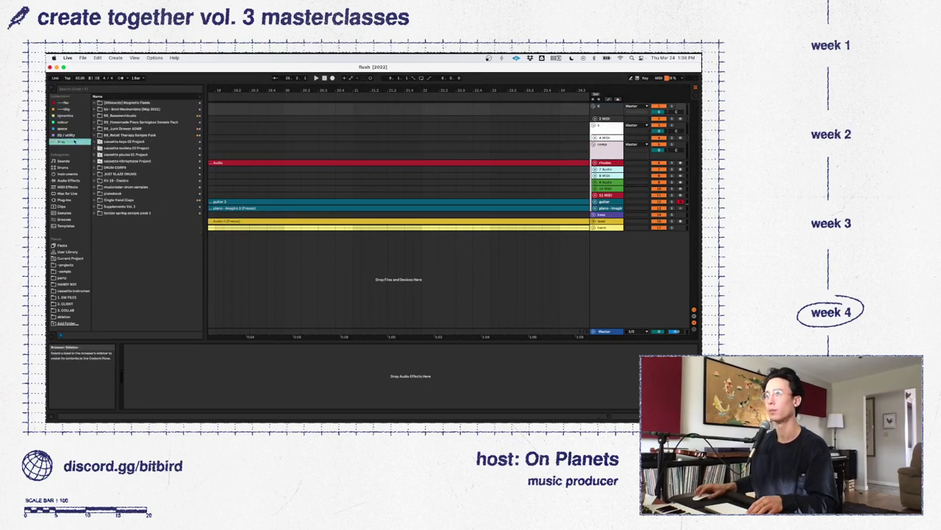
click(132, 199)
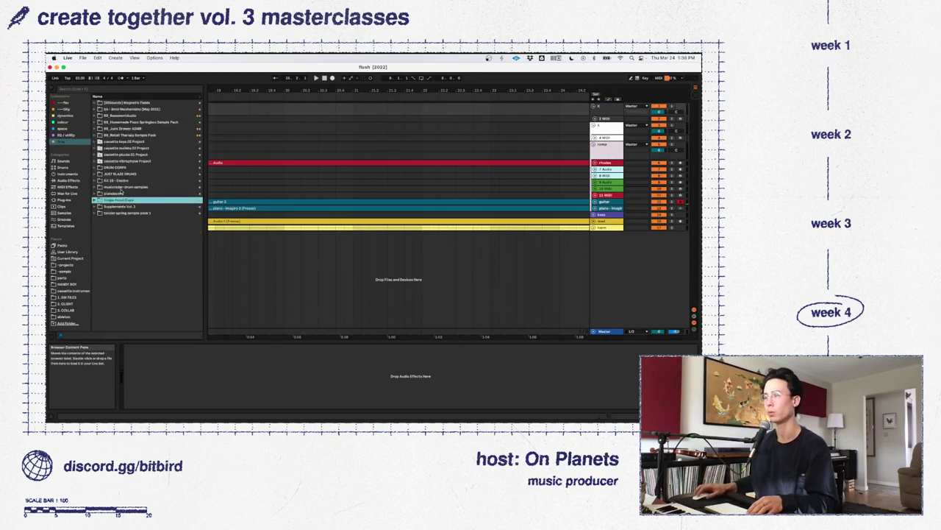
click(95, 186)
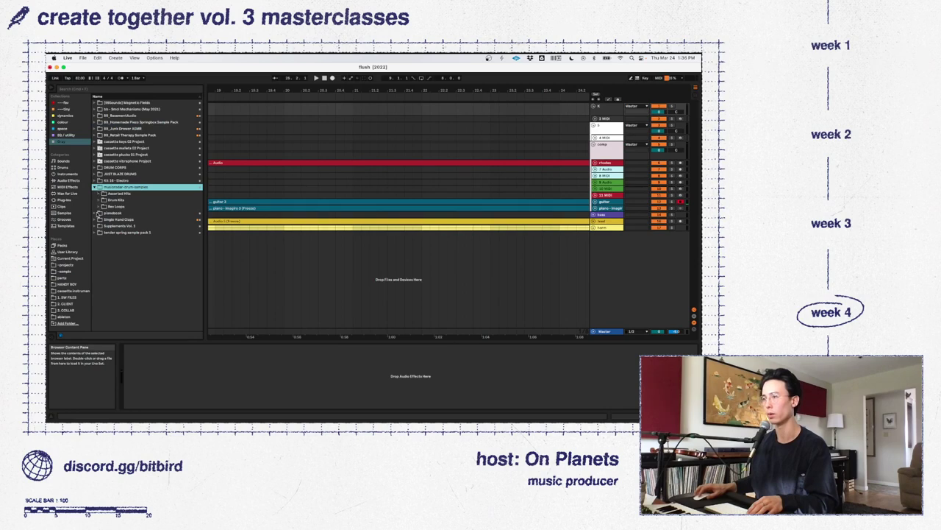
click(99, 200)
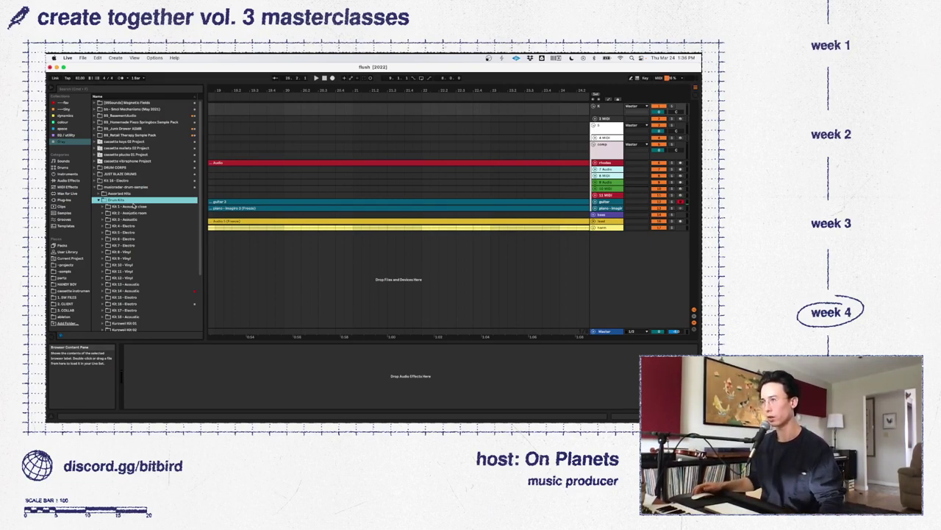
scroll(133, 218, down, 4)
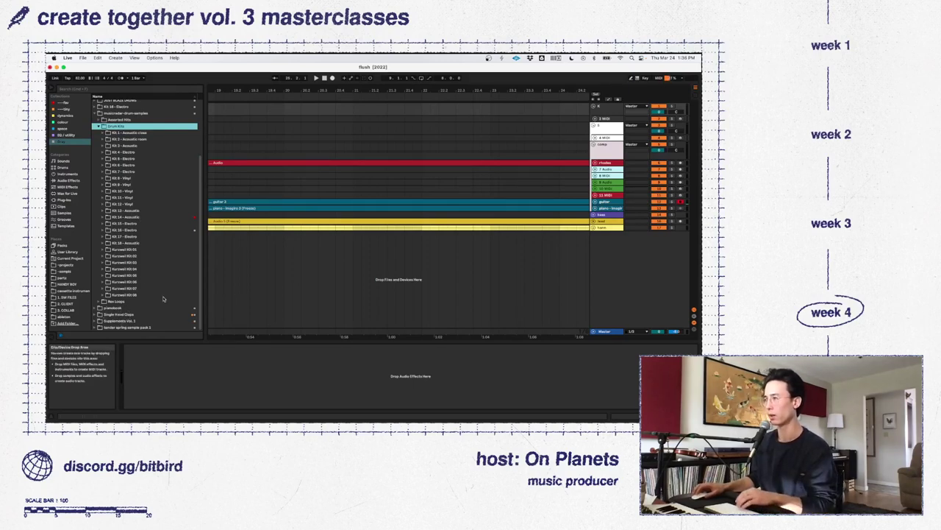
Set the insert marker at bar 17 in the K group's MIDI track and select the S group's MIDI track
drag(511, 92, 498, 91)
click(338, 118)
click(604, 137)
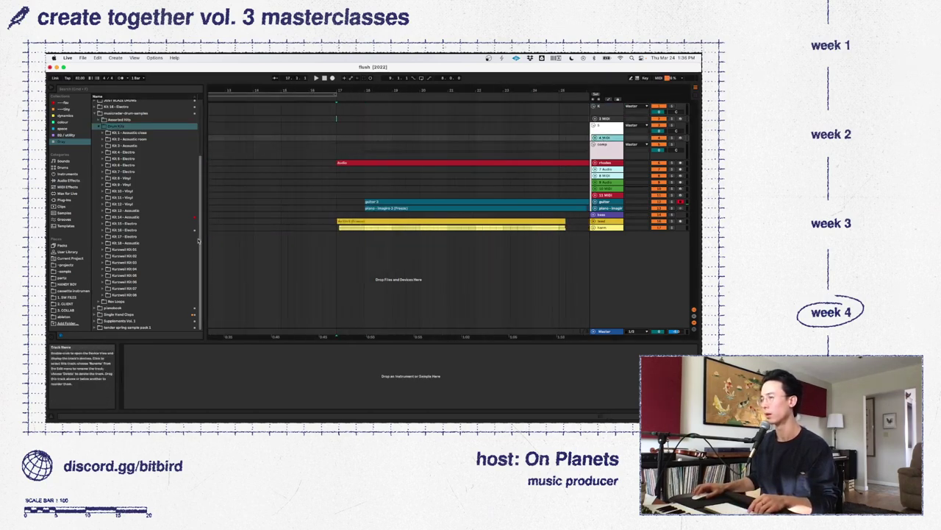
Look over the samples inside Kit 18 - Acoustic and close the folder again
click(104, 243)
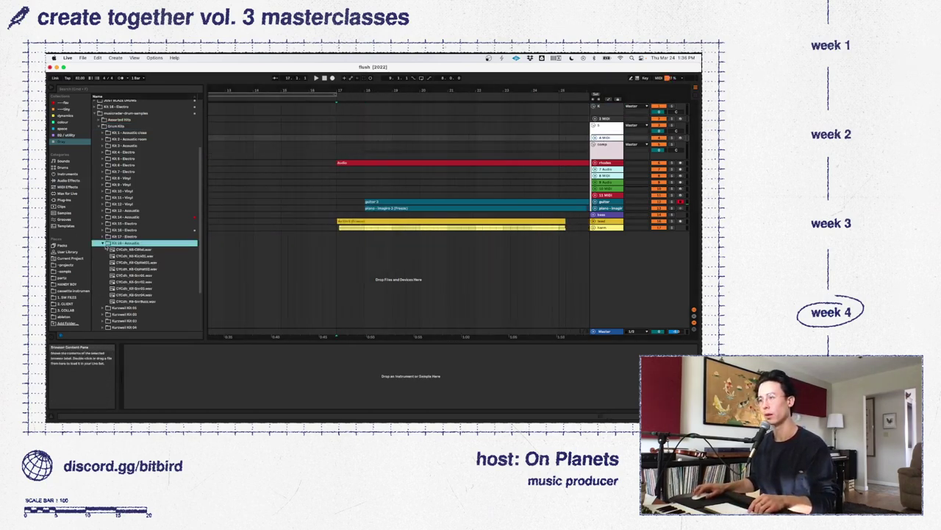
click(103, 242)
scroll(107, 243, up, 4)
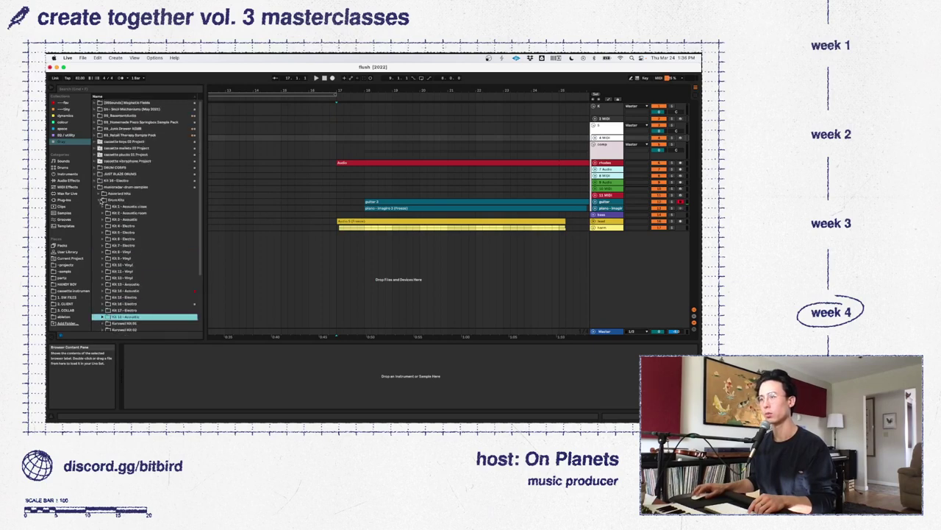
Close the musicradar-drum-samples folder, open Single Hand Claps and audition several of its clap samples
click(94, 187)
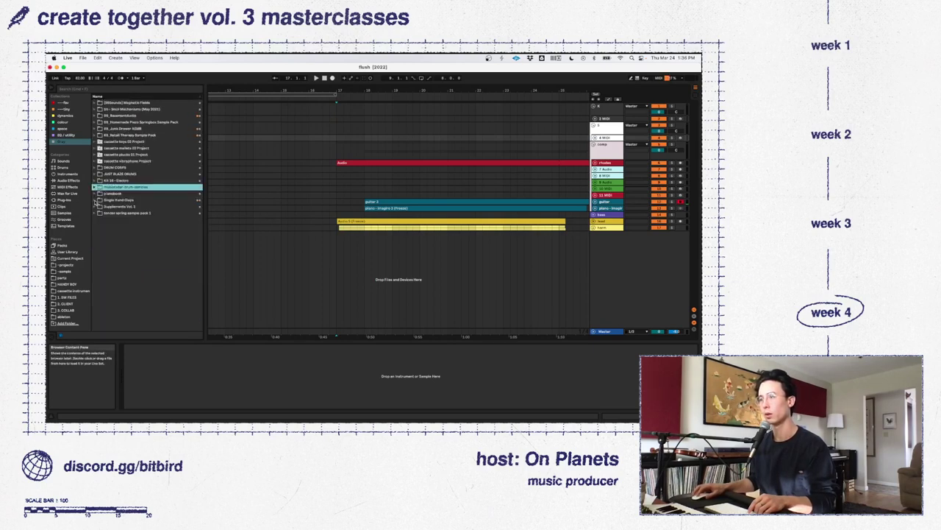
click(95, 200)
click(121, 226)
click(138, 284)
click(138, 290)
click(137, 258)
click(138, 291)
click(141, 286)
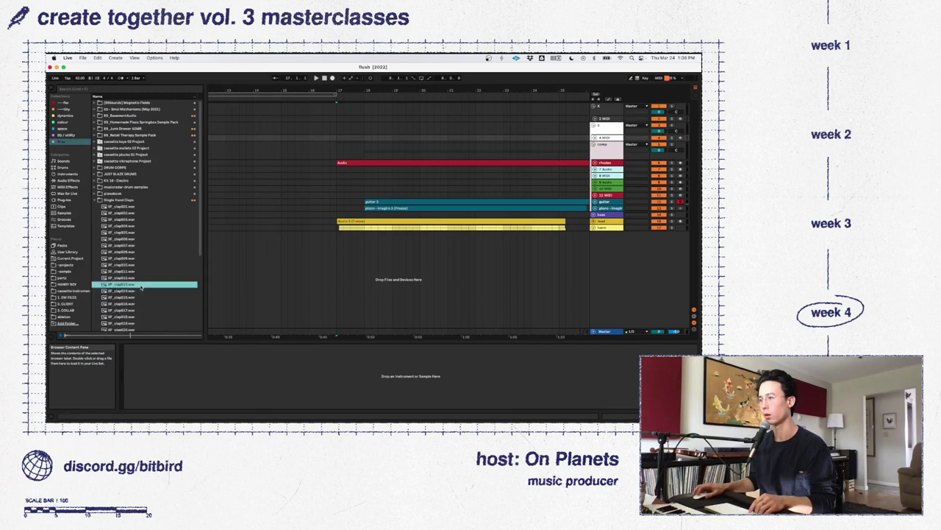
Play the arrangement from the S group's MIDI track, set the loop to bars 18–25 and enable it, then check the mixer levels
click(607, 137)
key(space)
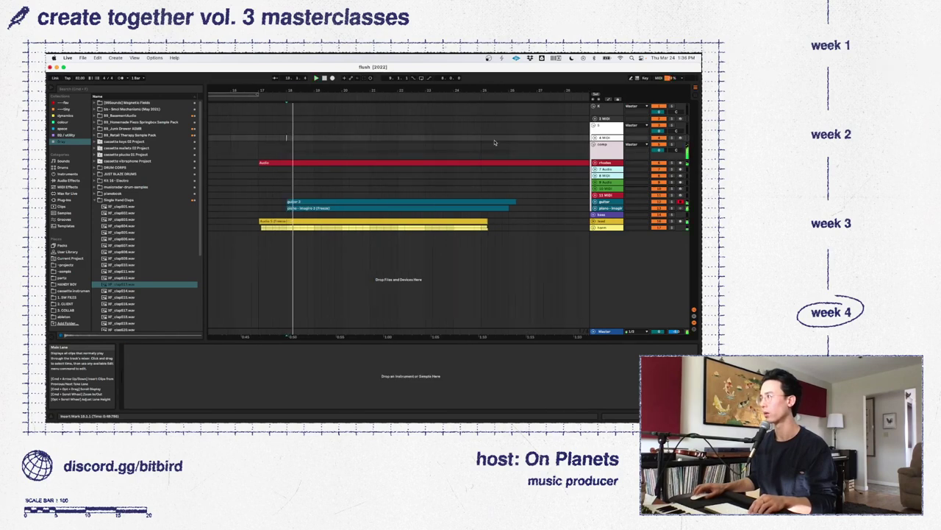
drag(256, 95, 481, 95)
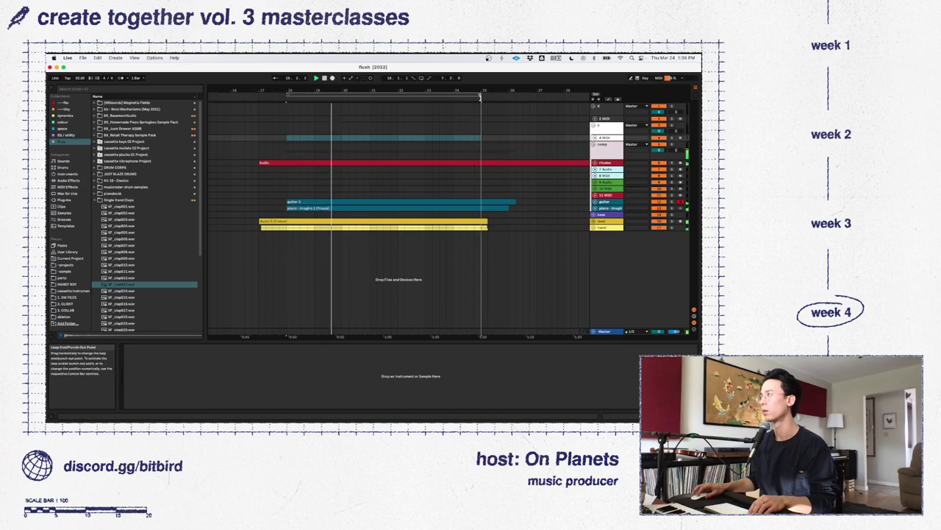
click(420, 78)
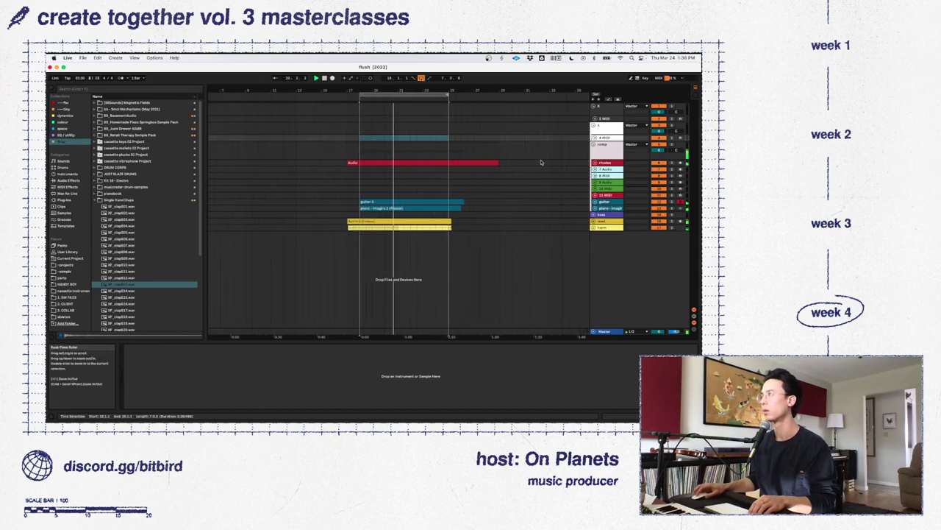
key(Tab)
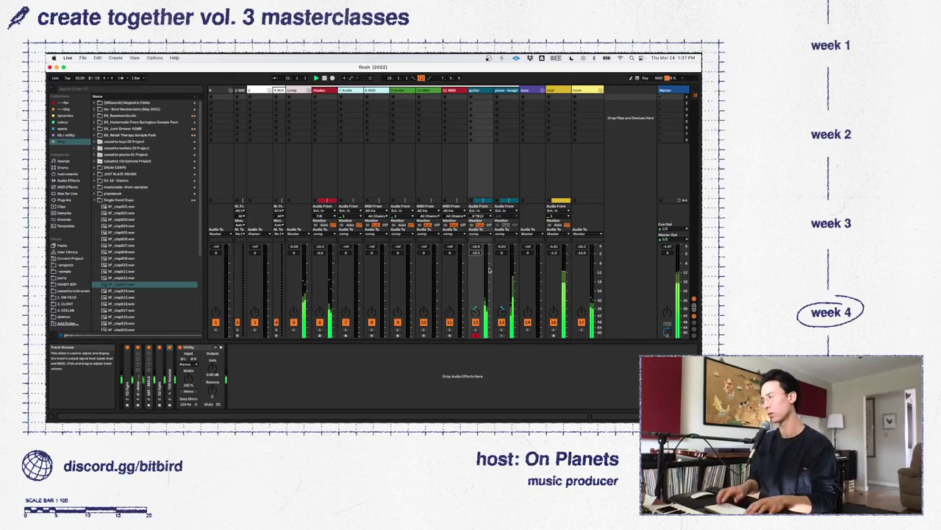
key(Tab)
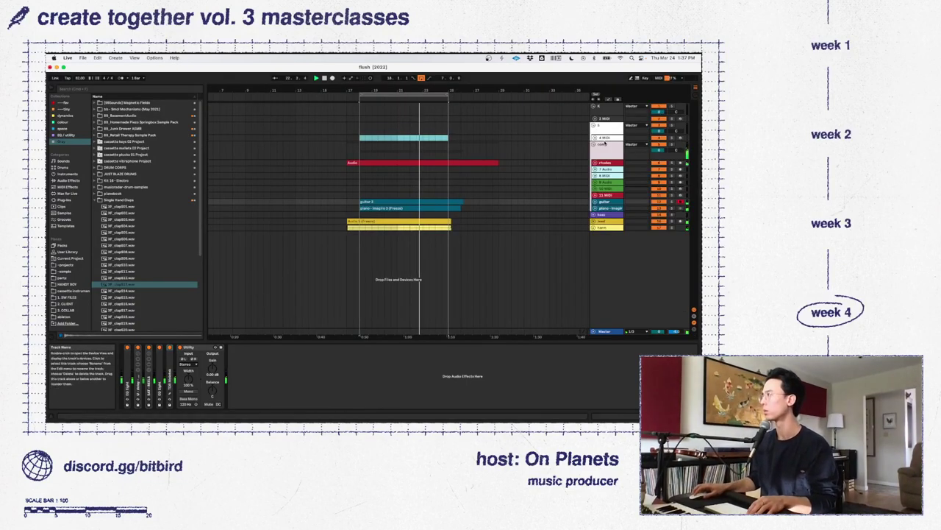
Stop playback and insert an empty MIDI clip over bars 18–25 in the S group's MIDI track
key(space)
right_click(420, 138)
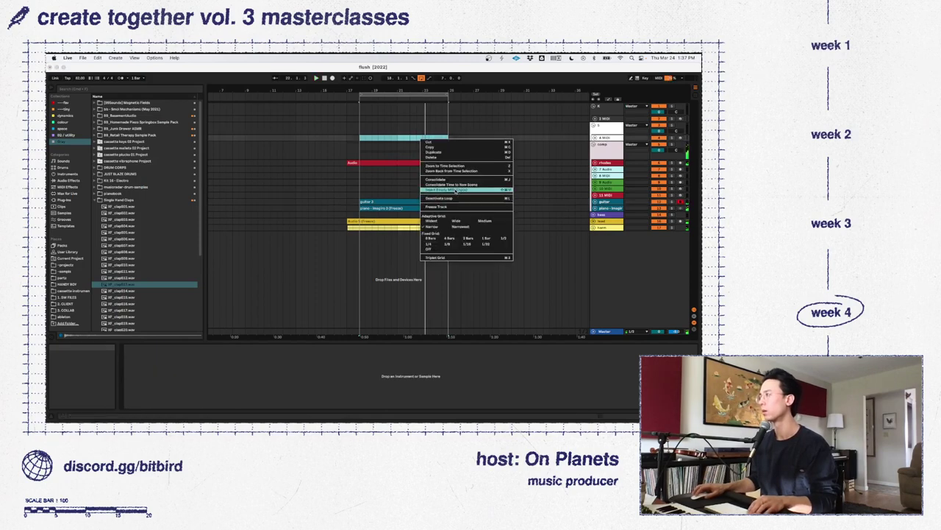
click(448, 189)
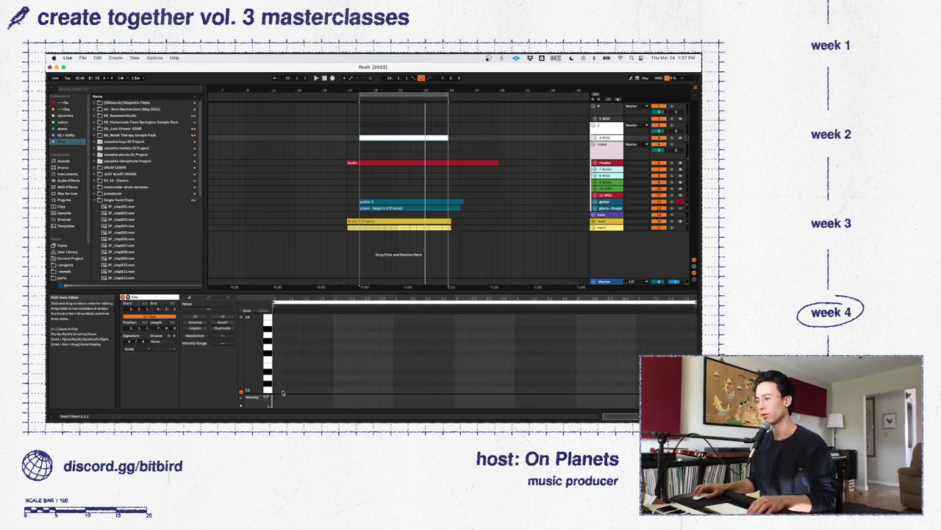
Add C3 notes on beats 2 and 4, duplicate them across four bars, and set the clip's loop length to 4 bars
double_click(290, 393)
key(space)
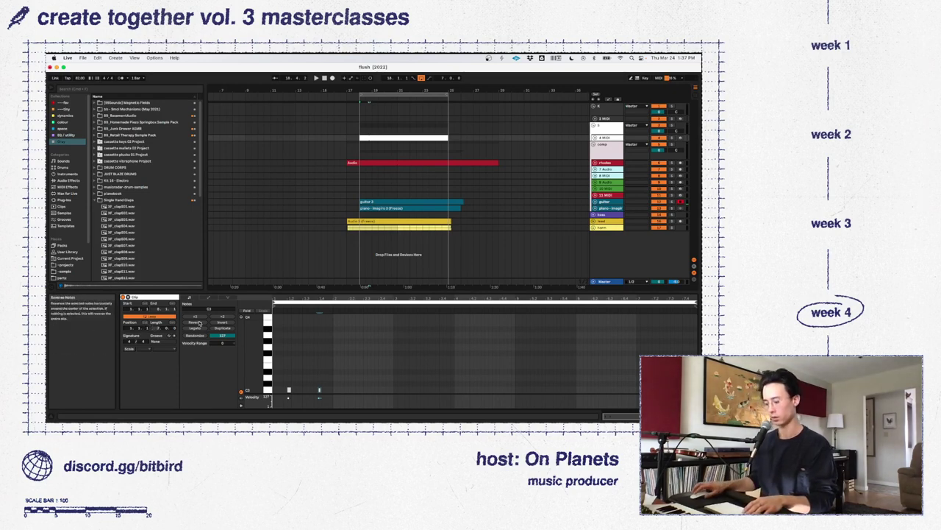
key(Up)
drag(376, 380, 274, 395)
key(super+c)
key(super+d)
key(super+d)
key(super+d)
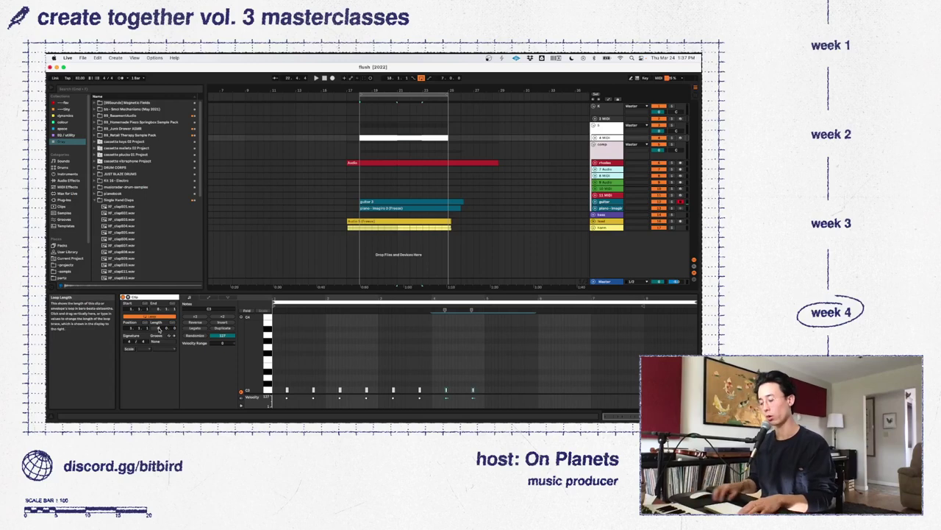
key(Return)
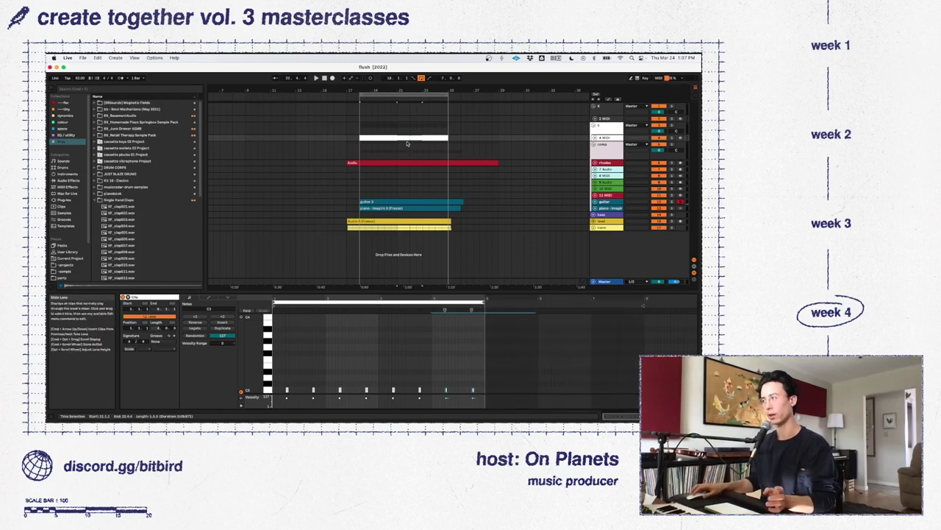
double_click(407, 139)
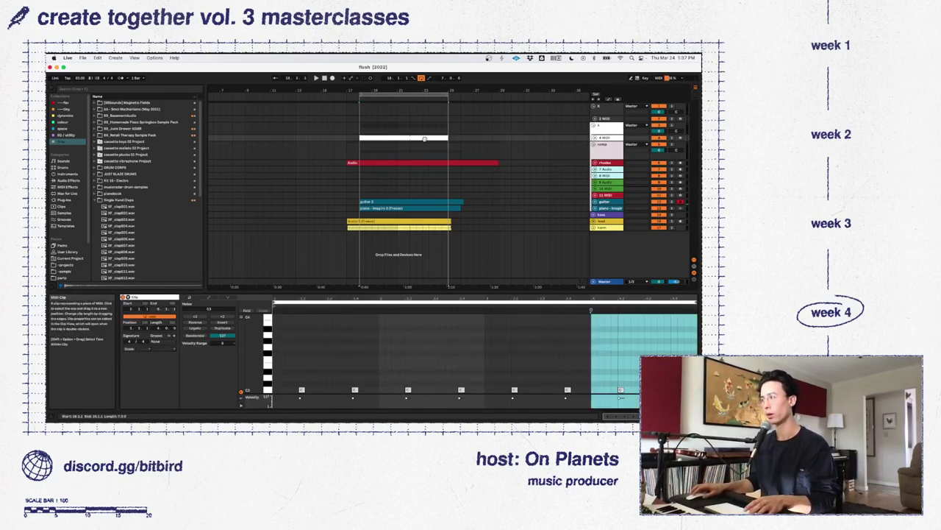
Extend the arrangement loop to eight bars and unfold the lead track to see its waveform
click(424, 138)
scroll(441, 147, right, 1)
drag(444, 96, 456, 95)
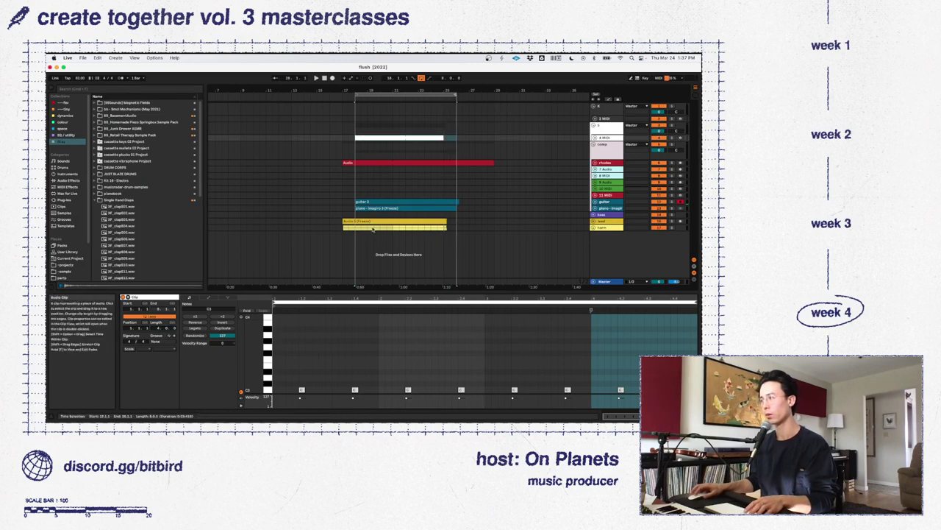
click(594, 221)
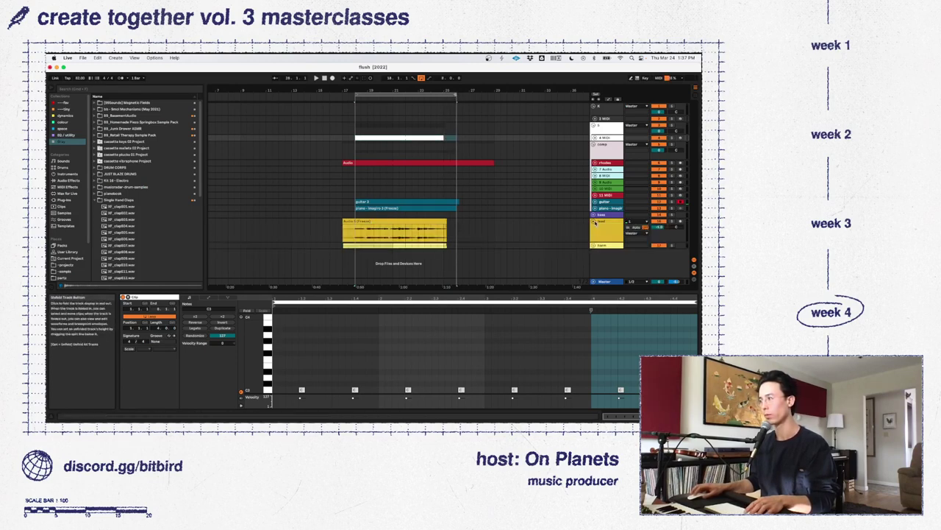
Shift all arrangement clips one bar earlier and move the loop to start at bar 17
click(497, 247)
key(super+a)
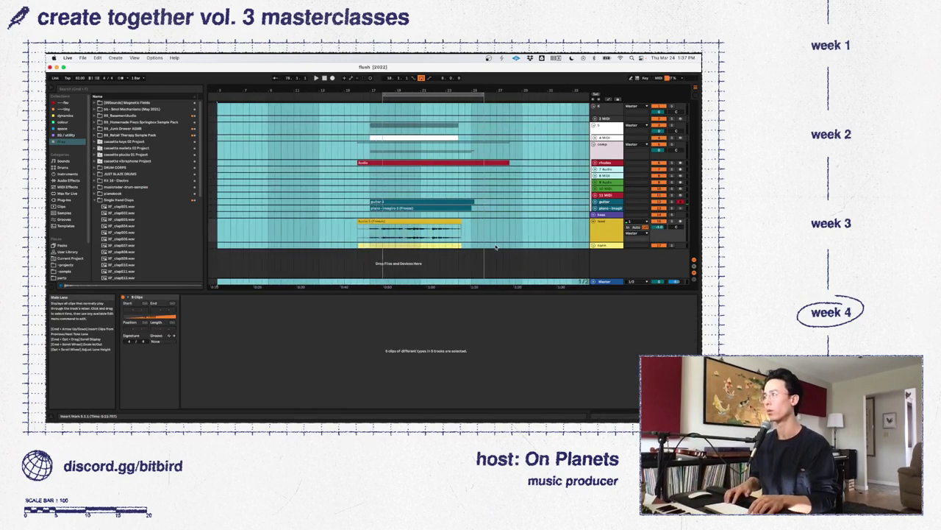
click(485, 183)
drag(458, 94, 446, 94)
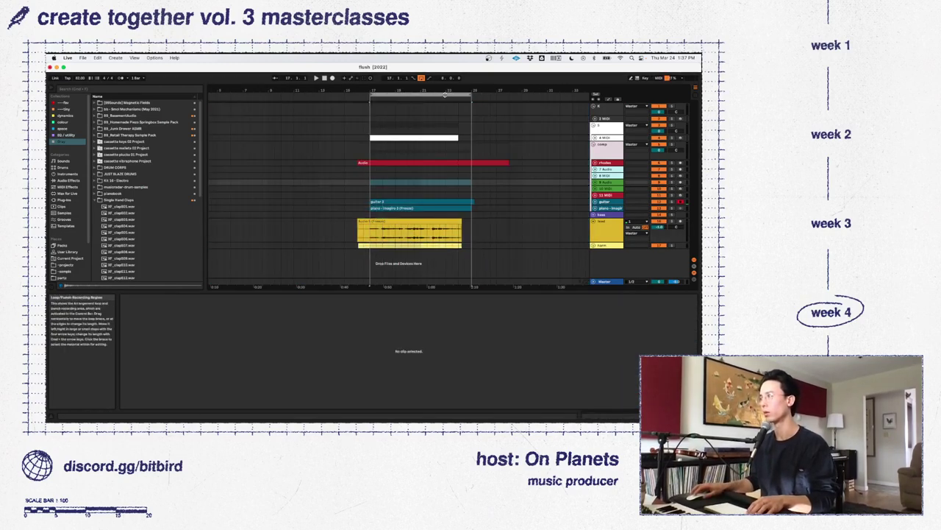
Move the rhodes audio clip to start at bar 17 and extend the S group's MIDI clip to bar 25
click(434, 171)
drag(429, 163, 470, 138)
click(466, 138)
double_click(460, 138)
Play the loop with the S group's MIDI track selected and audition neighbouring clap samples in Single Hand Claps
double_click(606, 137)
key(space)
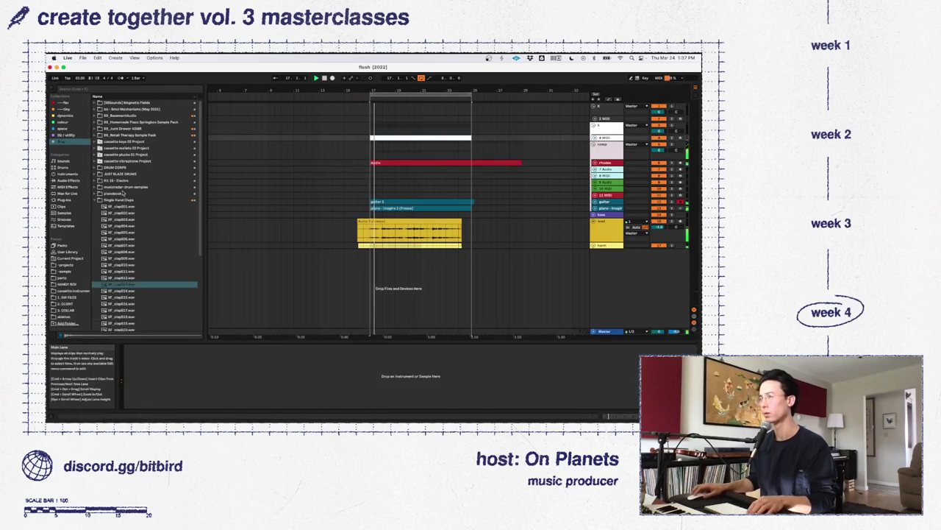
click(134, 283)
click(133, 291)
click(134, 284)
click(136, 278)
click(134, 290)
key(Up)
key(Up)
key(Up)
key(Down)
key(Down)
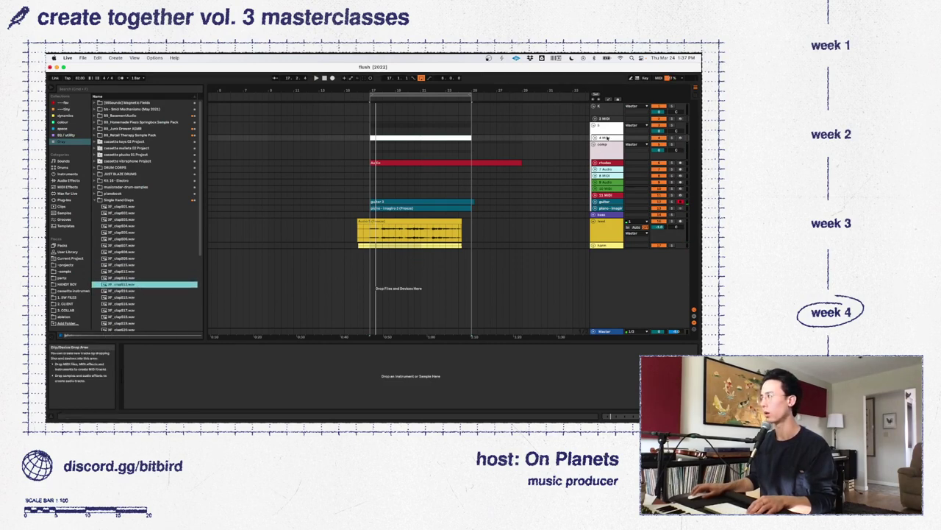
Load XF_clap013.wav as the instrument of the S group's MIDI track and play the loop
click(155, 389)
right_click(206, 362)
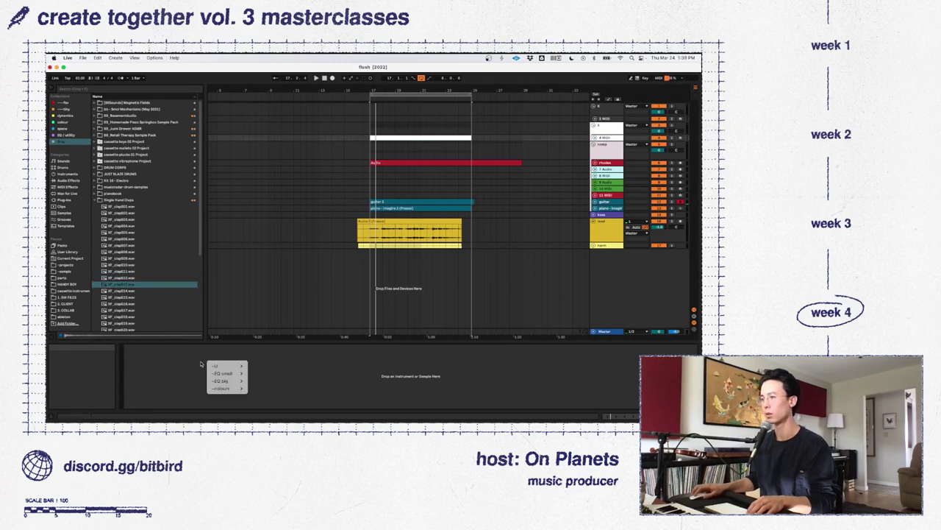
click(126, 286)
click(164, 284)
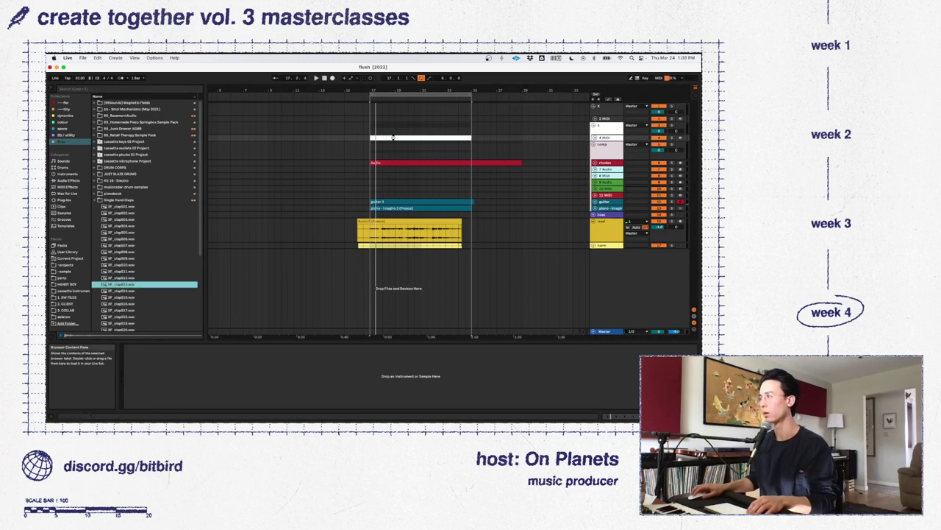
key(Return)
key(space)
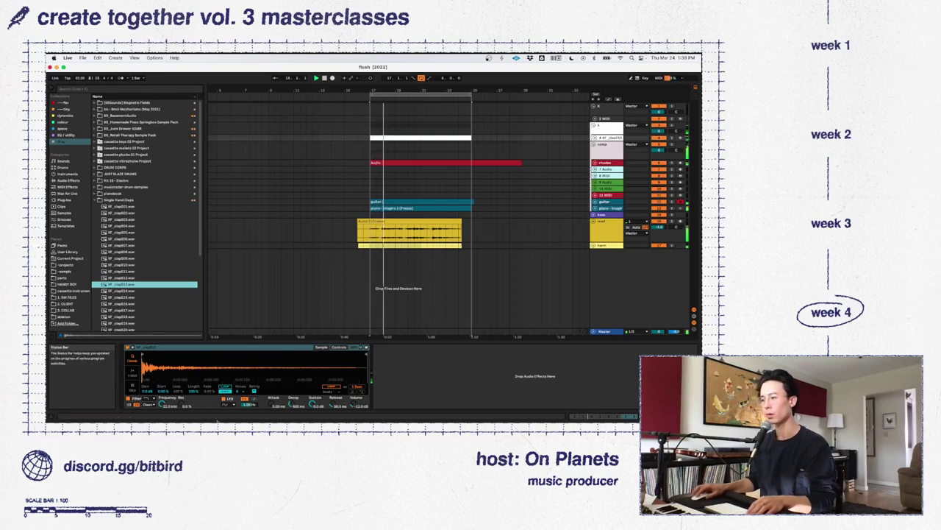
Lower the clap Simpler's sustain to -inf dB, shorten its decay and reduce the filter frequency, then stop playback
drag(312, 403, 312, 421)
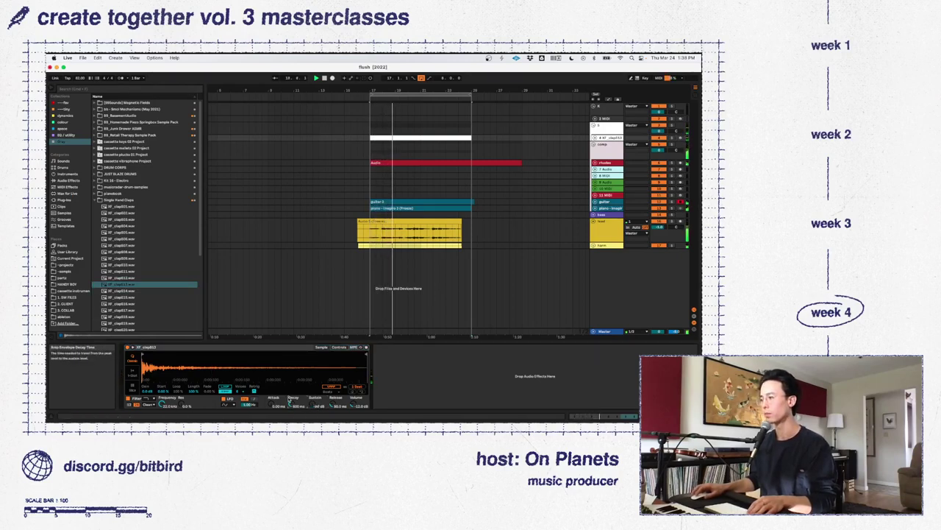
drag(160, 404, 161, 434)
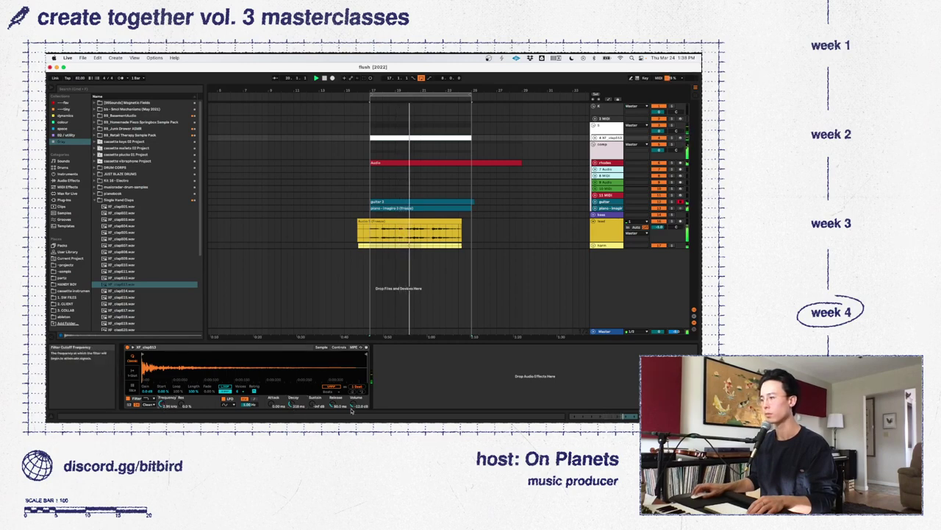
click(464, 244)
key(space)
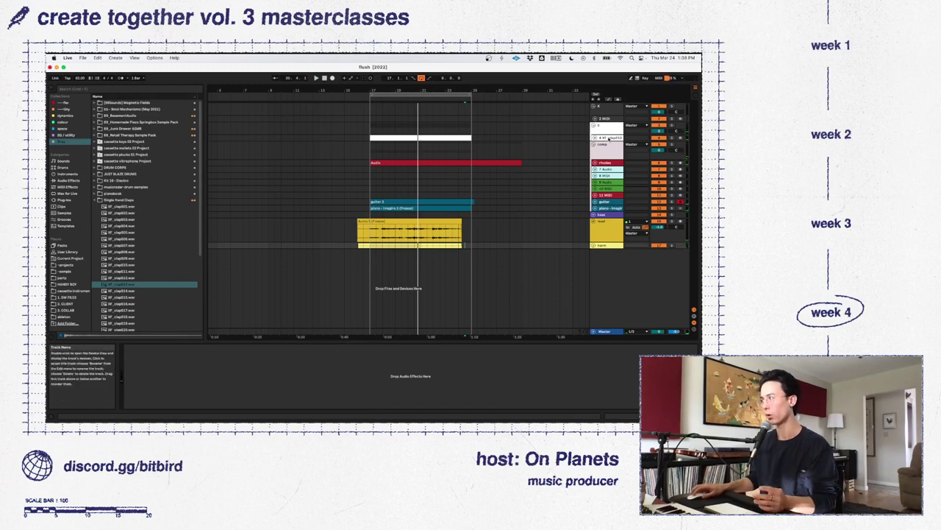
Check the clap clip's notes, raise the Simpler's sustain above -inf dB and audition the loop
click(609, 137)
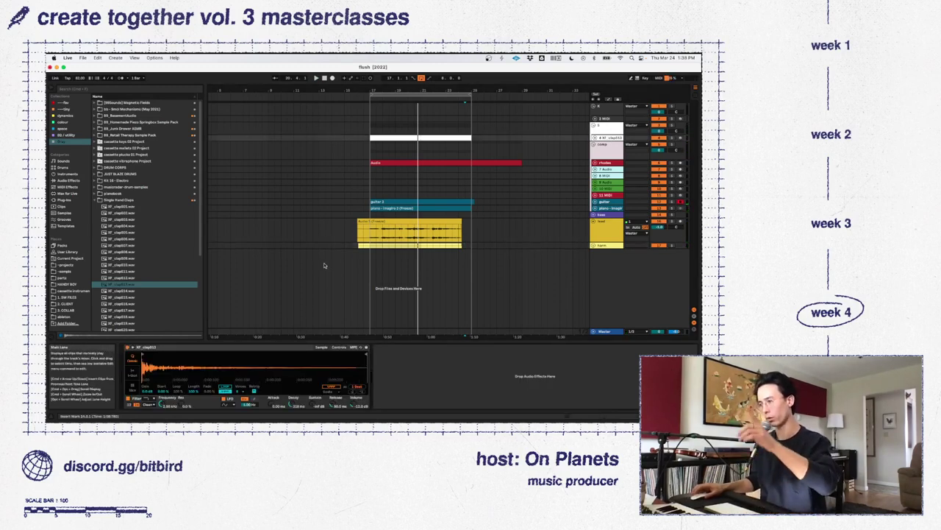
double_click(426, 136)
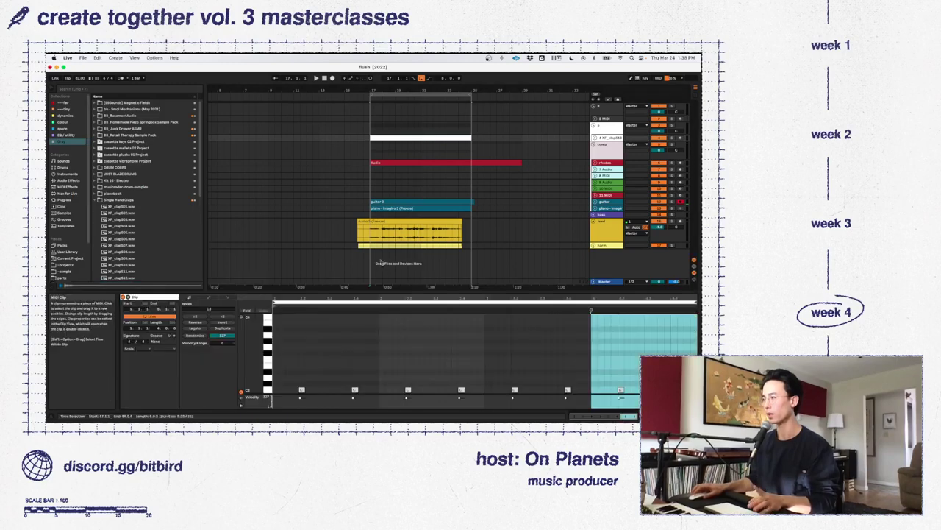
key(shift+Tab)
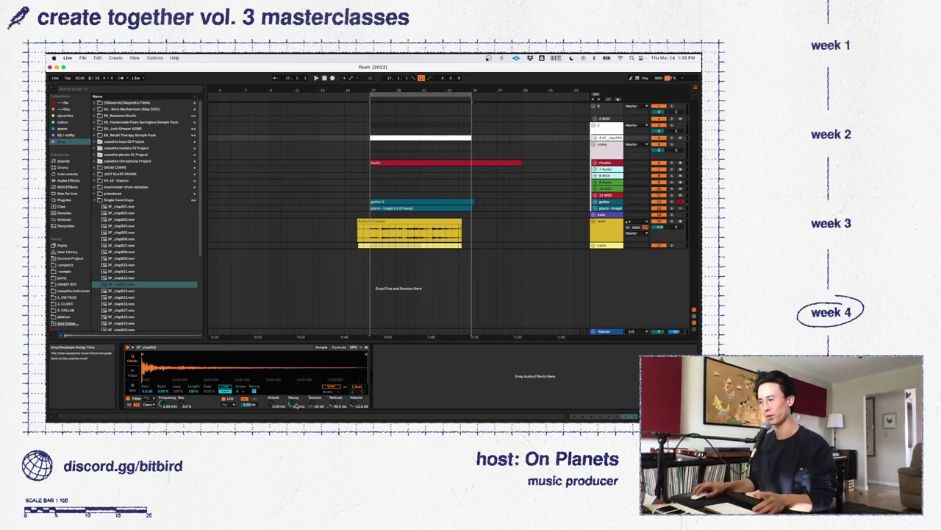
key(Tab)
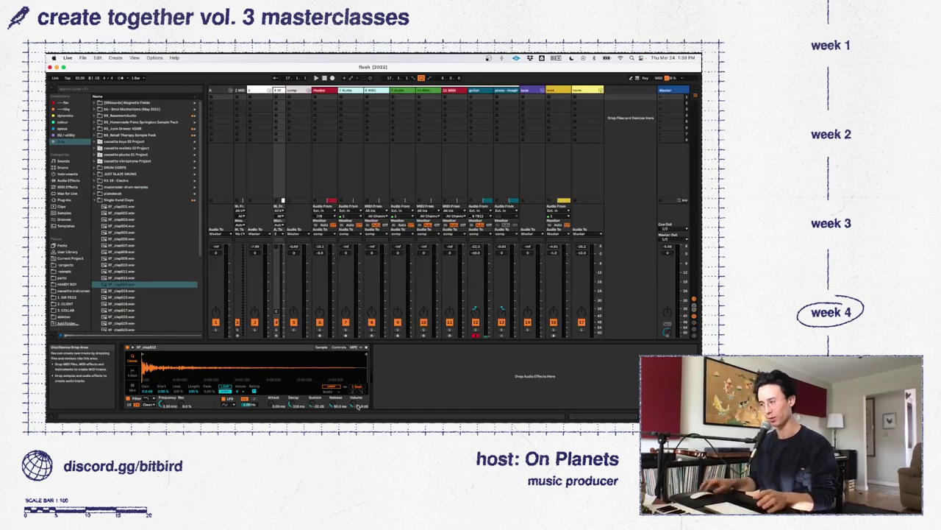
key(Tab)
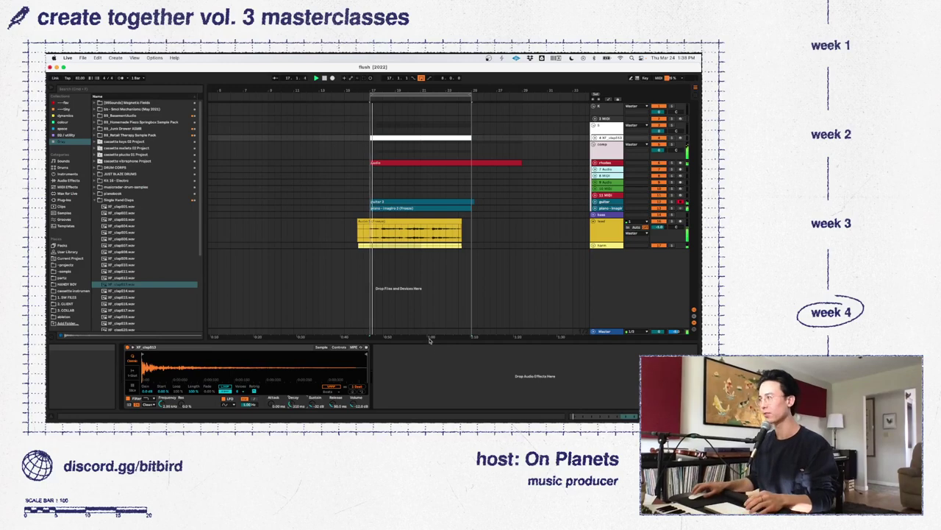
key(space)
Group the clap Simpler into an Instrument Rack and show the rack's chain list
click(169, 347)
key(super+g)
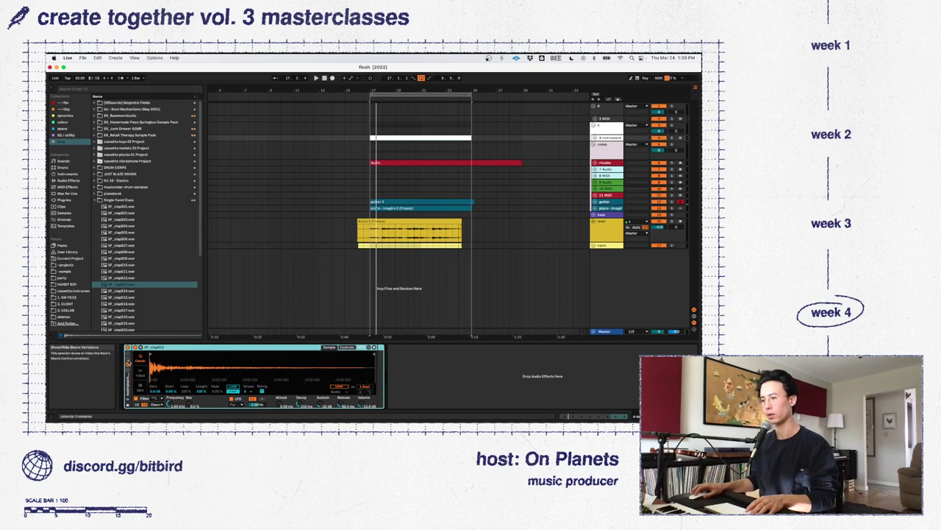
key(super+g)
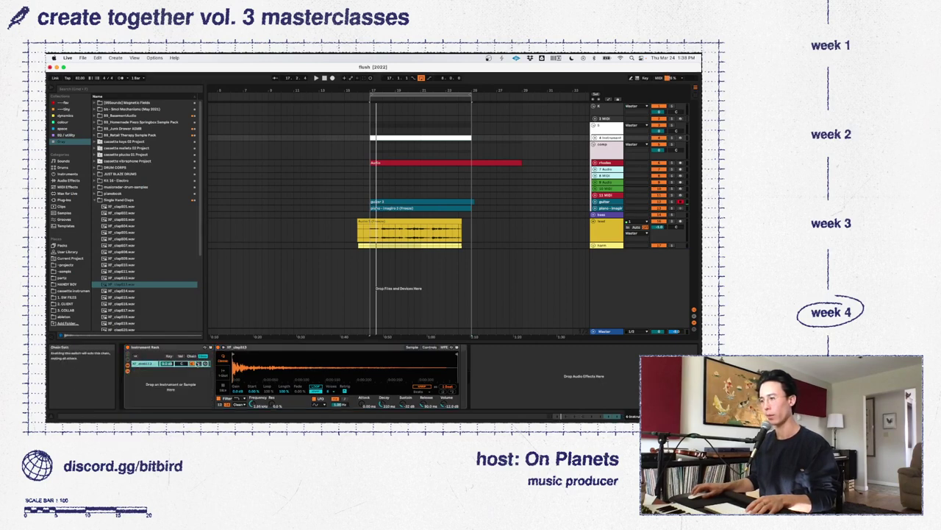
Audition samples in the Single Hand Claps folder to find a second clap layer
scroll(126, 159, down, 3)
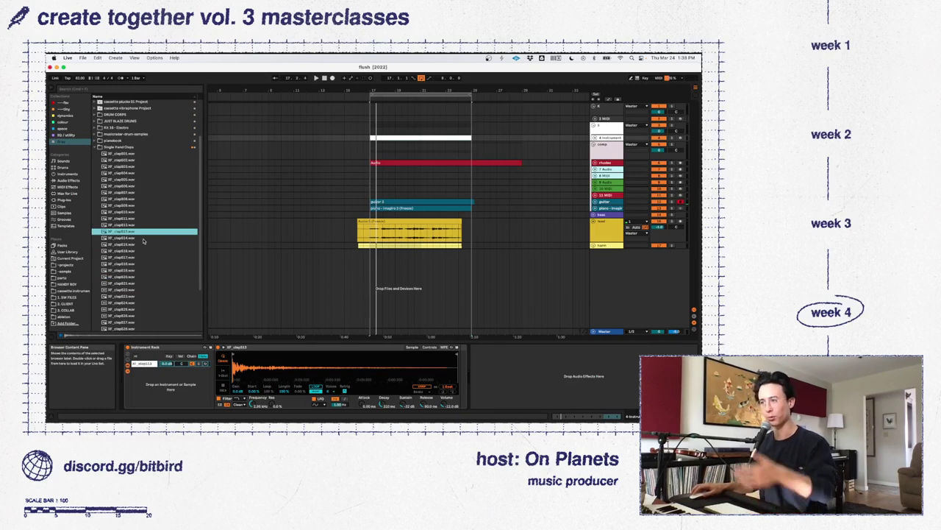
click(114, 264)
click(116, 290)
click(125, 199)
click(129, 159)
click(131, 212)
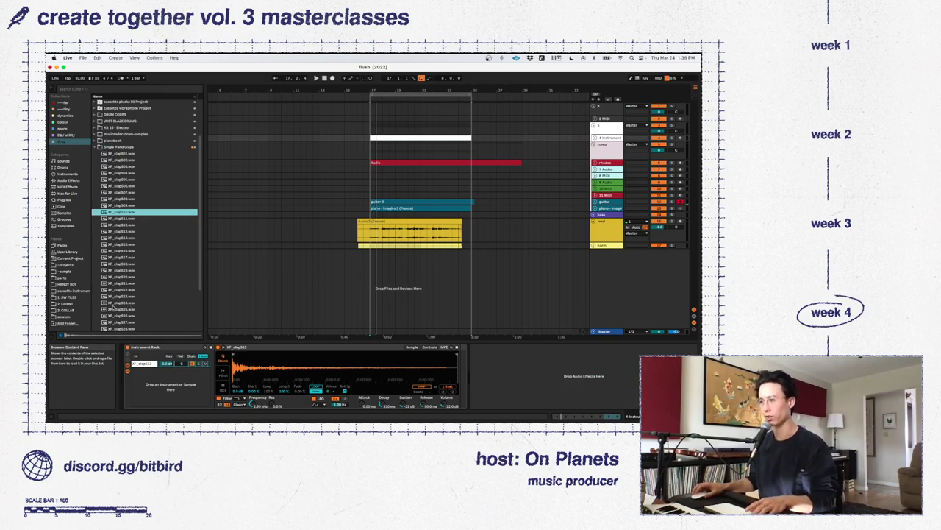
click(125, 310)
scroll(129, 307, down, 1)
click(132, 309)
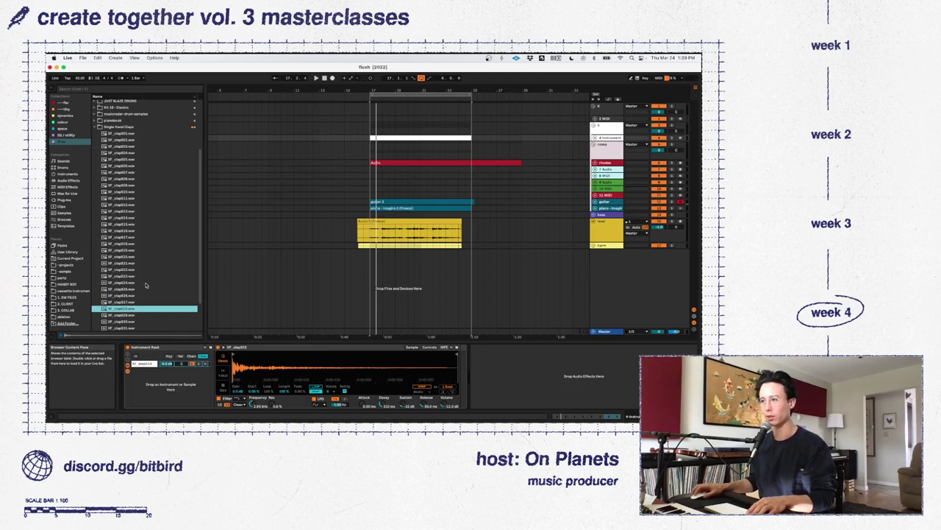
click(133, 277)
click(133, 205)
click(131, 276)
click(133, 244)
click(136, 225)
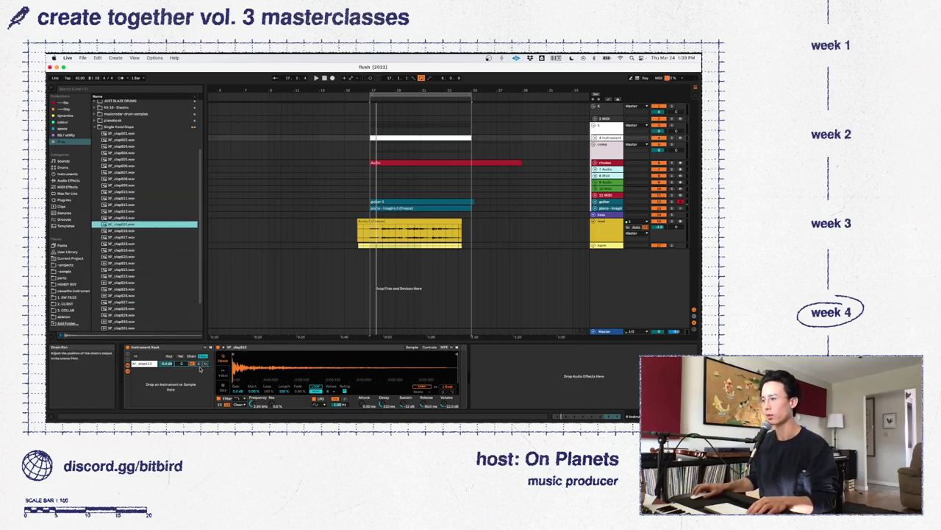
Pan the XF_clap013 chain to the left and create an empty second chain in the Instrument Rack
click(184, 365)
right_click(172, 377)
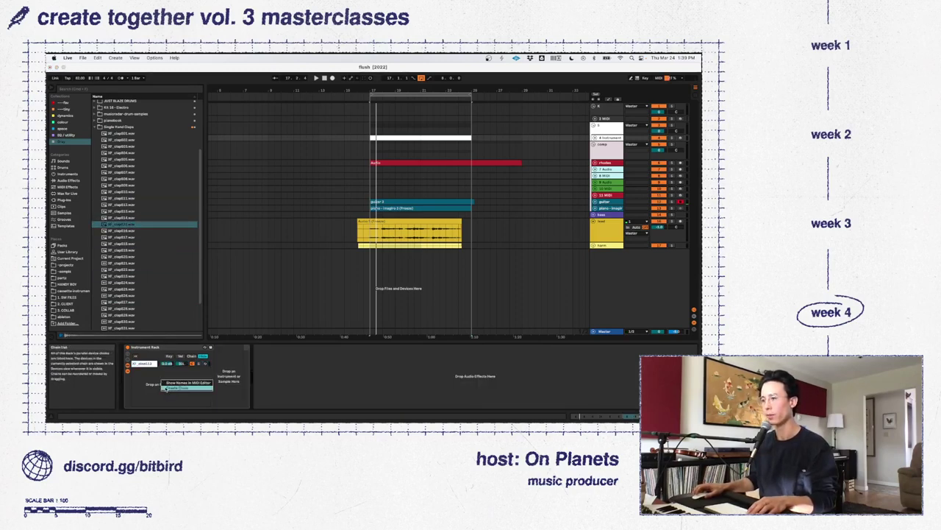
click(184, 387)
Audition more single hand claps and load XF_clap007.wav into the rack's empty chain
click(147, 257)
click(143, 185)
click(140, 206)
click(139, 211)
click(139, 198)
click(139, 204)
click(140, 179)
click(139, 197)
click(141, 192)
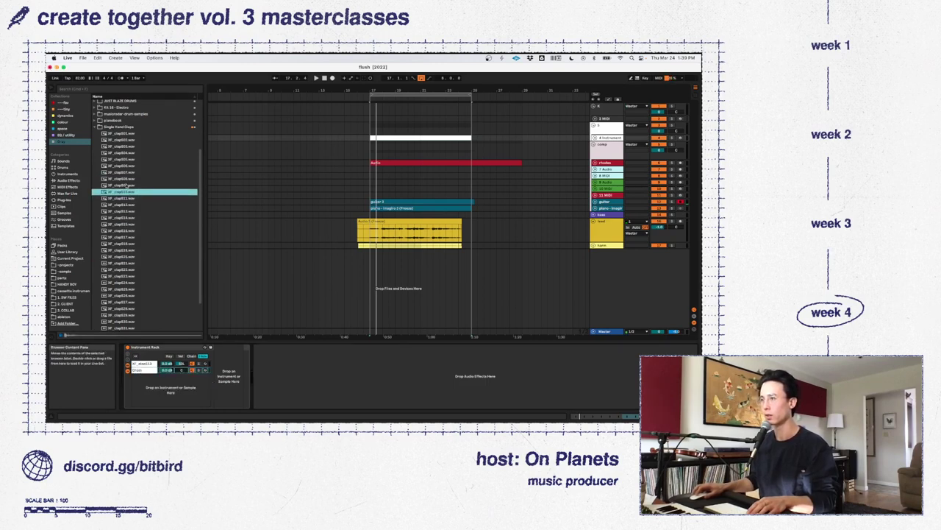
click(141, 206)
click(141, 166)
click(141, 177)
click(142, 166)
click(140, 172)
click(139, 167)
click(138, 173)
drag(128, 175, 150, 366)
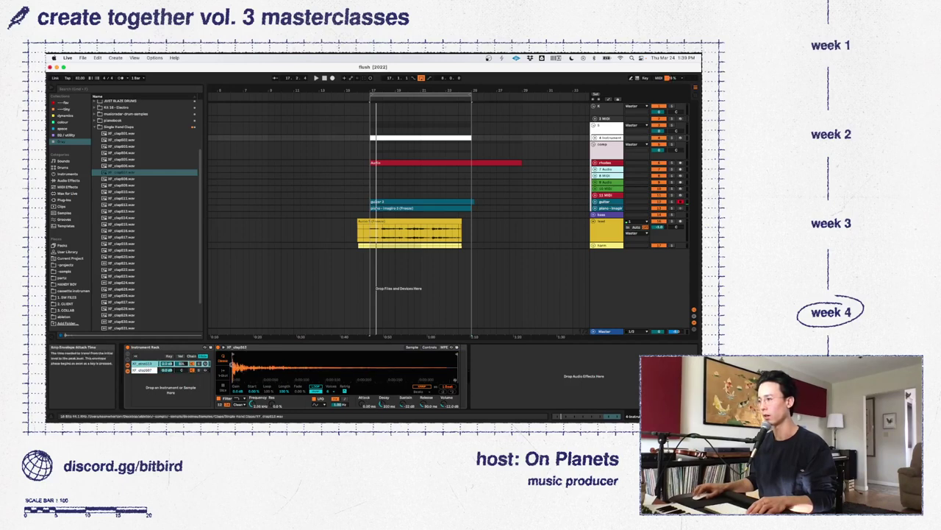
Copy the filter frequency of the XF_clap013 Simpler to its sibling Simpler in the rack
key(space)
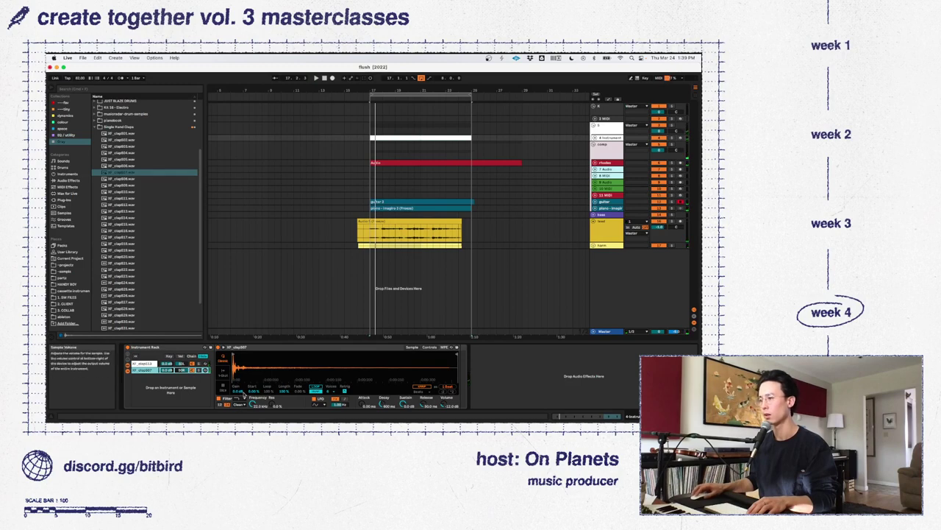
right_click(252, 404)
click(159, 361)
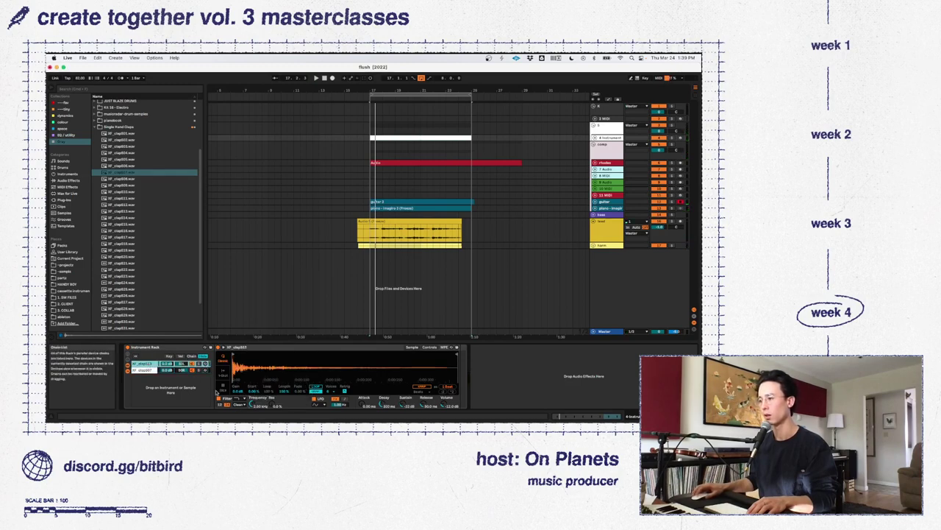
right_click(254, 403)
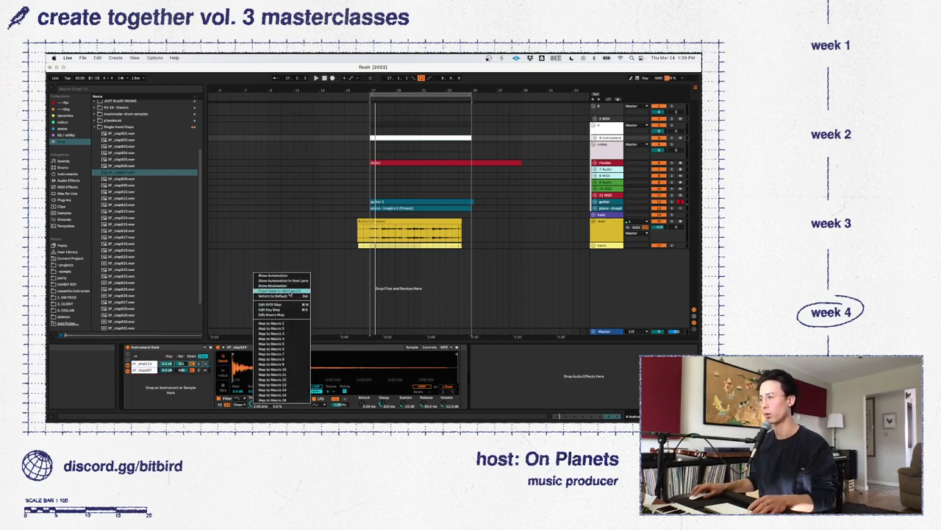
click(289, 292)
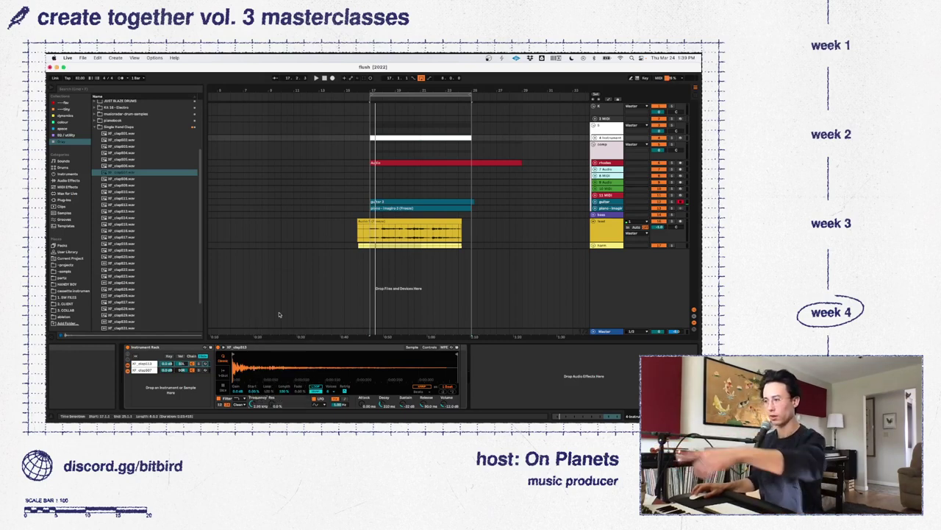
Copy the XF_clap013 Simpler's decay and sustain values to the XF_clap007 Simpler
click(145, 369)
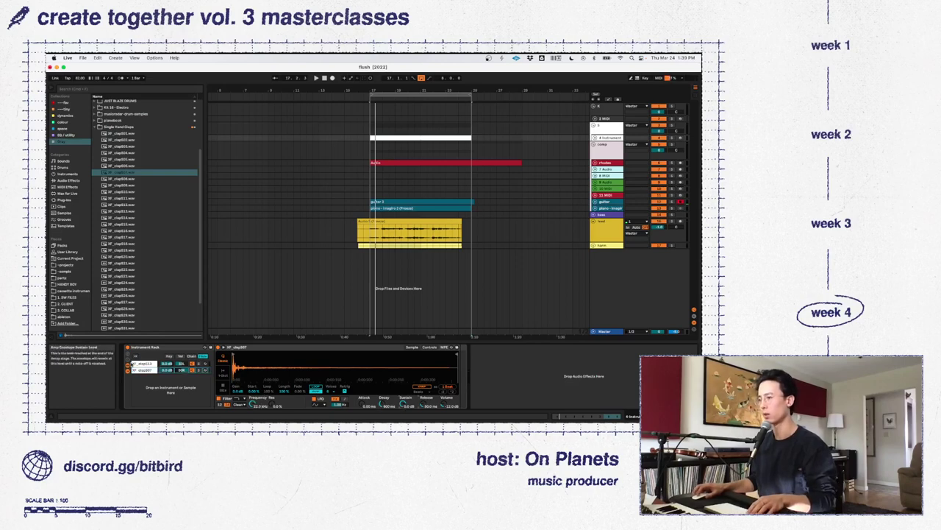
right_click(380, 404)
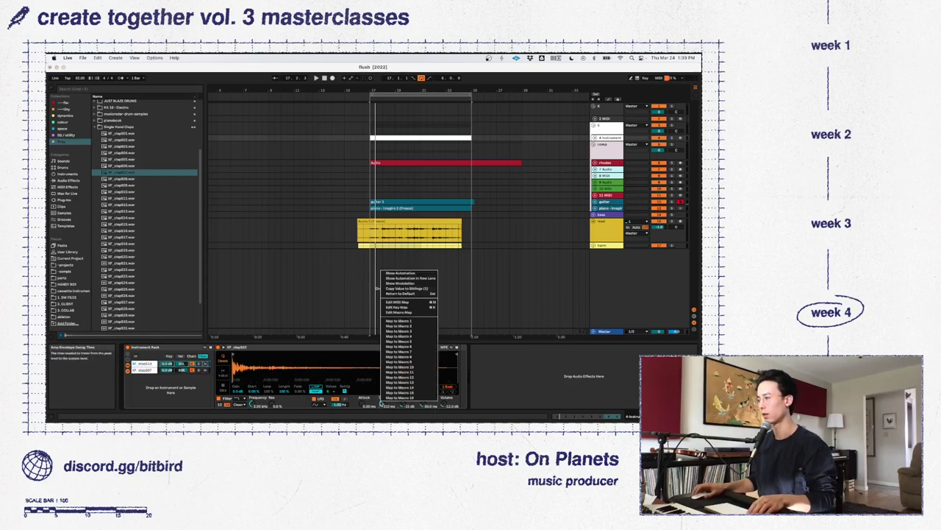
click(413, 290)
right_click(406, 405)
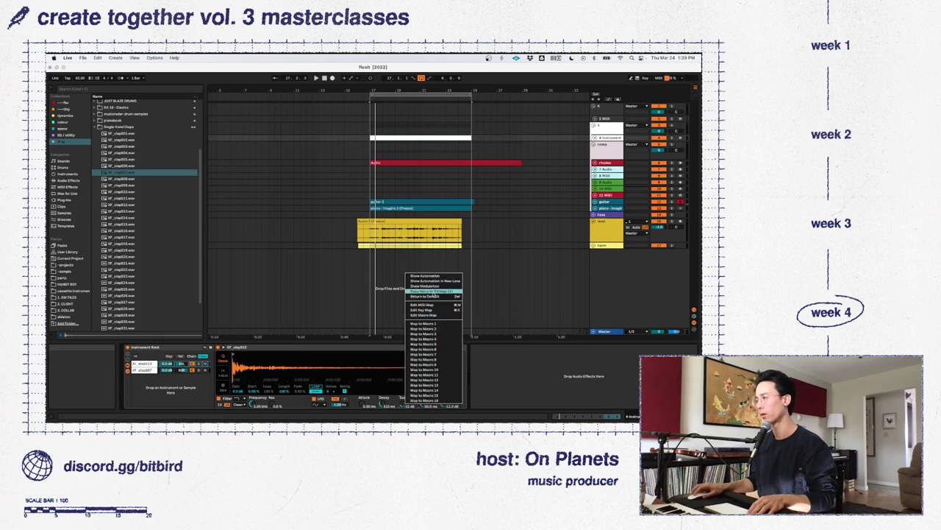
click(433, 295)
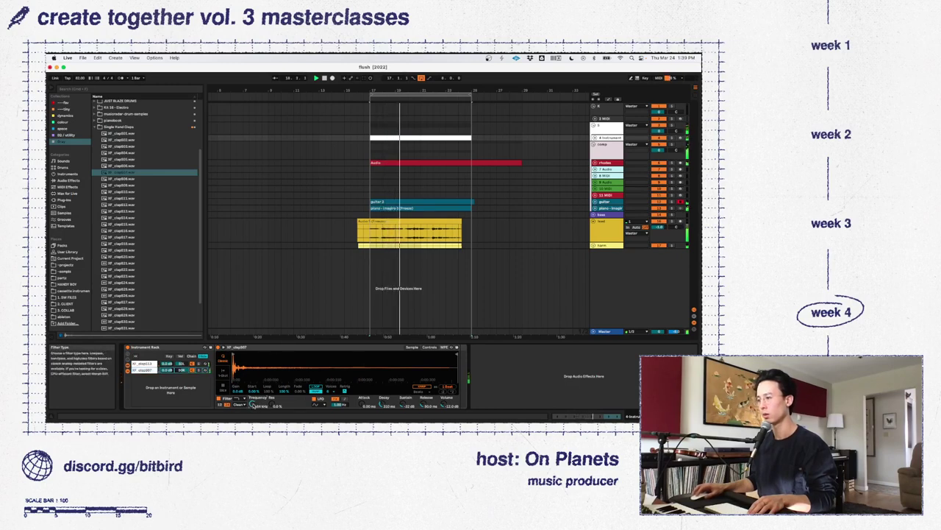
Lower the XF_clap007 chain's volume while checking the mixer levels during playback, and fold the Instrument Rack
key(Tab)
key(Tab)
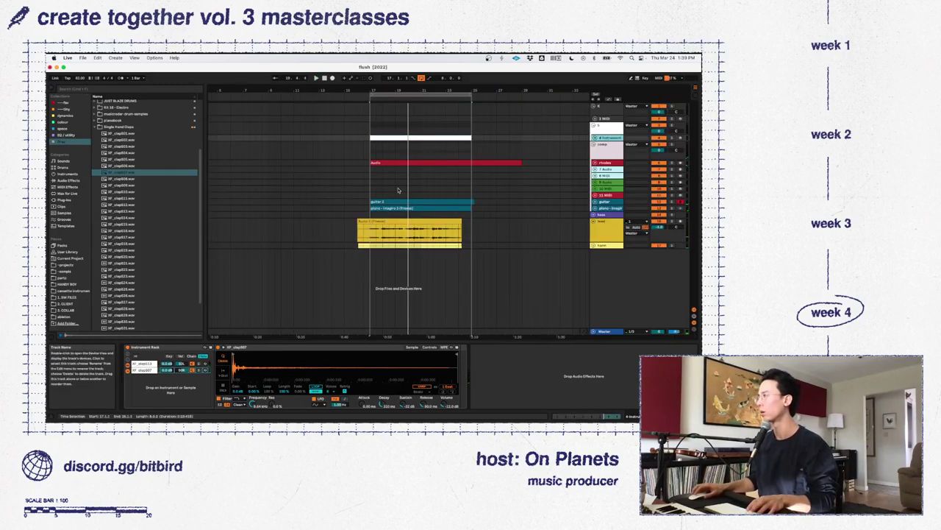
key(Tab)
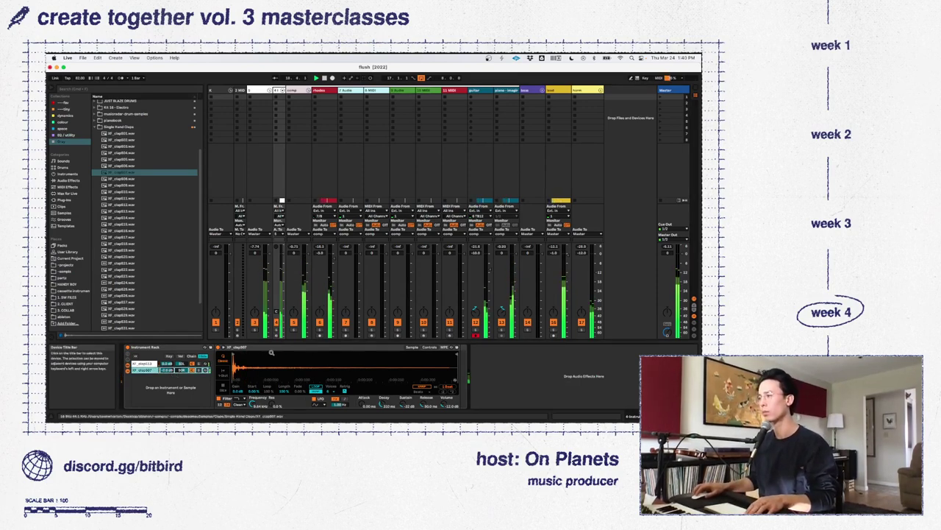
double_click(308, 350)
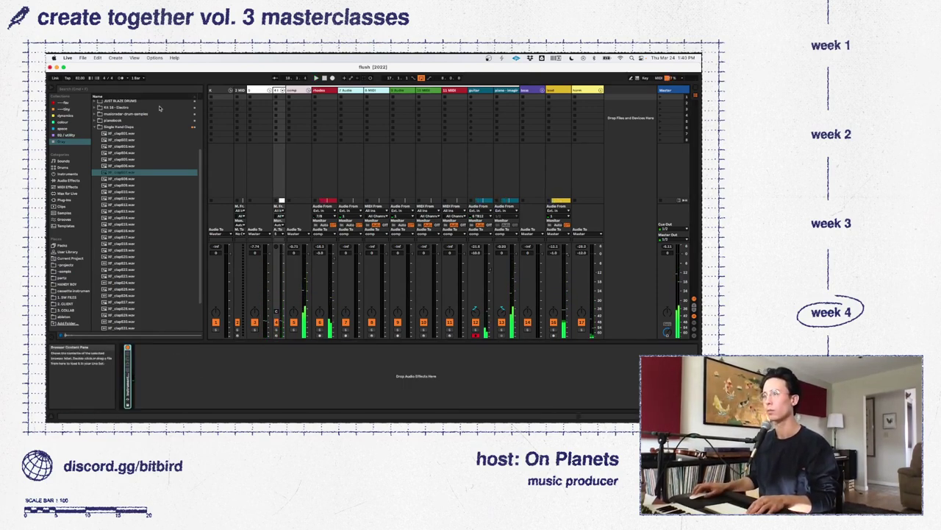
key(Tab)
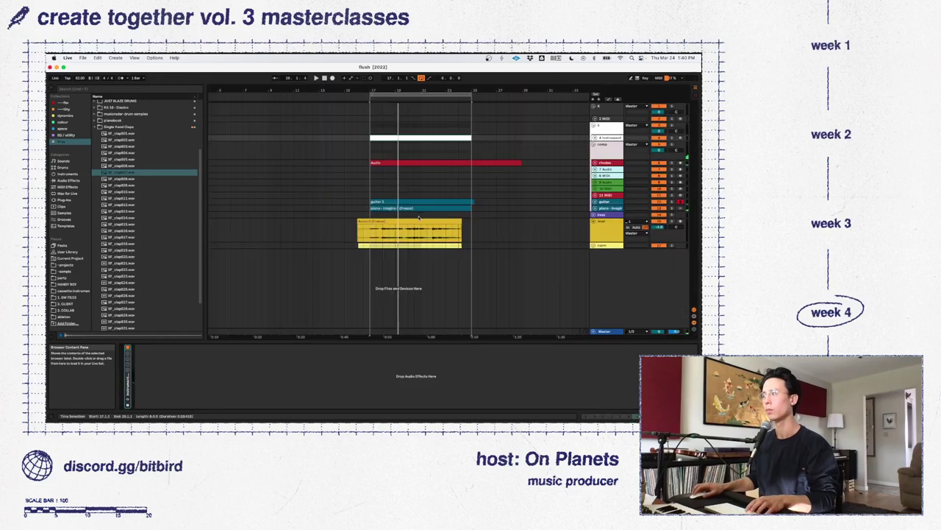
Show the track delay controls and set the clap Instrument Rack track's delay to 20 ms while the loop plays
click(694, 330)
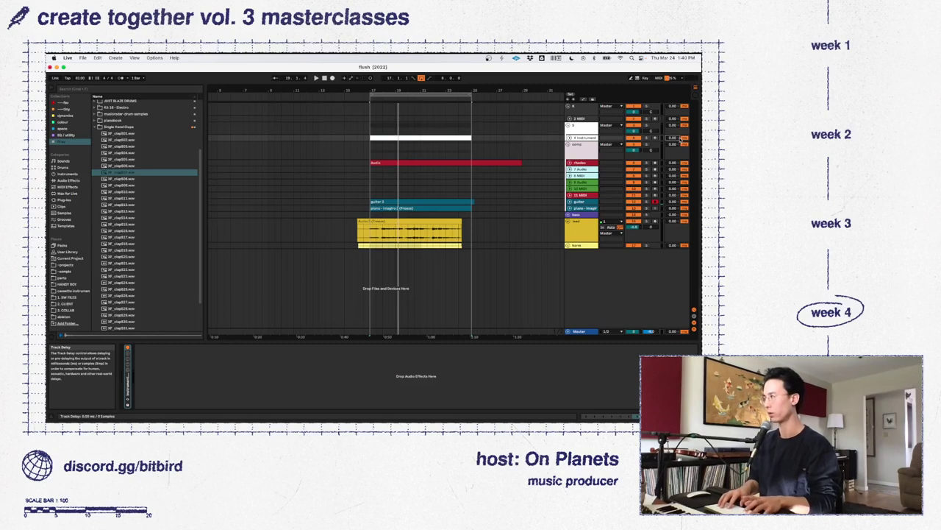
key(space)
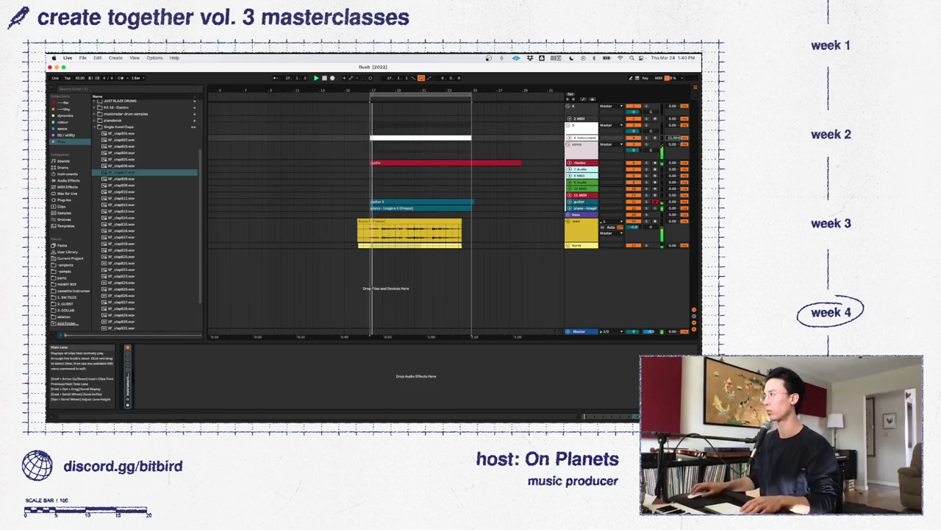
text(20)
key(Return)
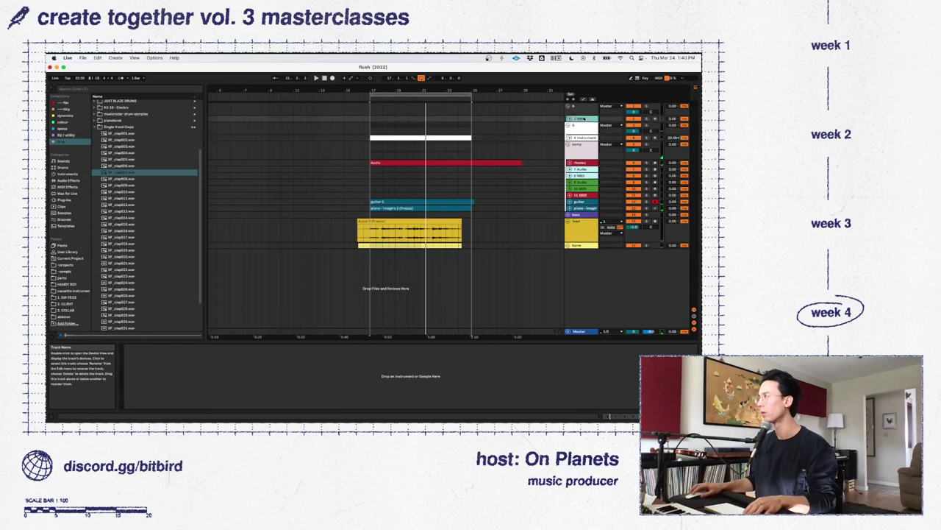
Browse the dynamics collection, load spiff from the EQ / utility collection after the clap's Instrument Rack, and move its window aside
key(Tab)
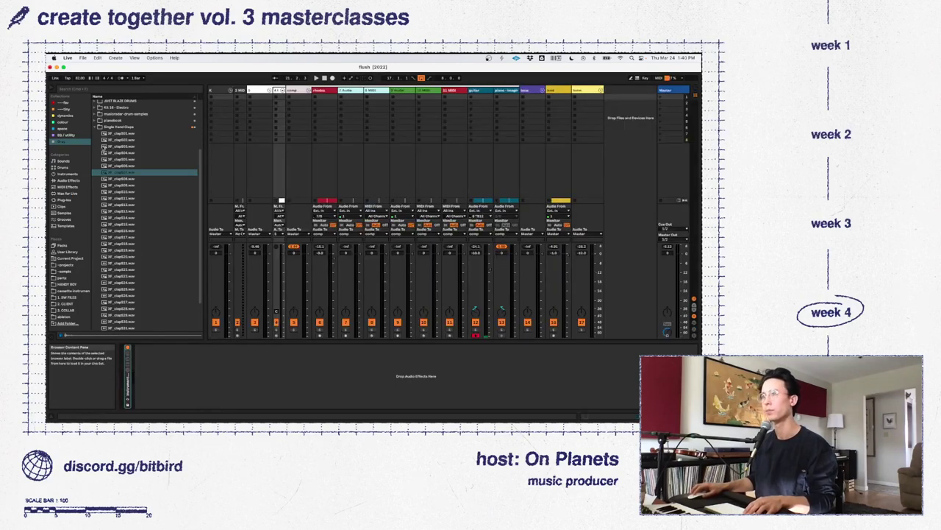
click(64, 115)
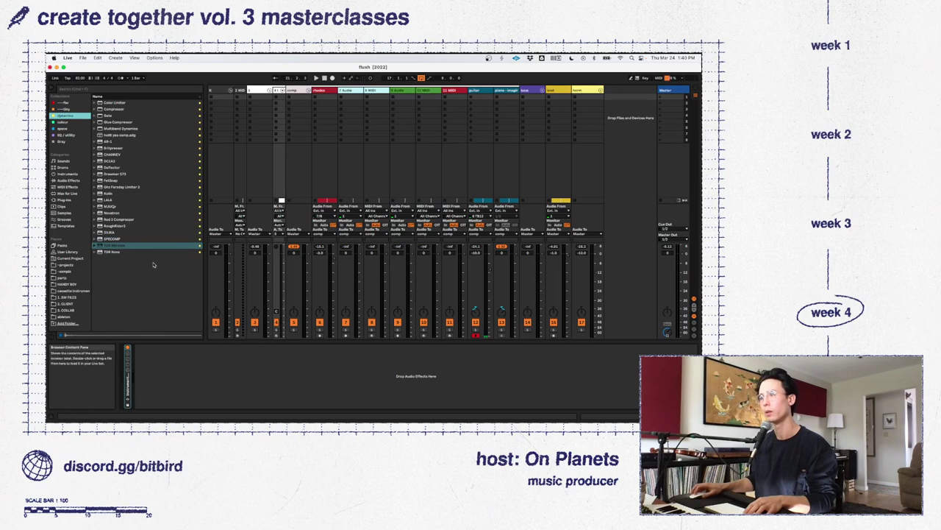
key(space)
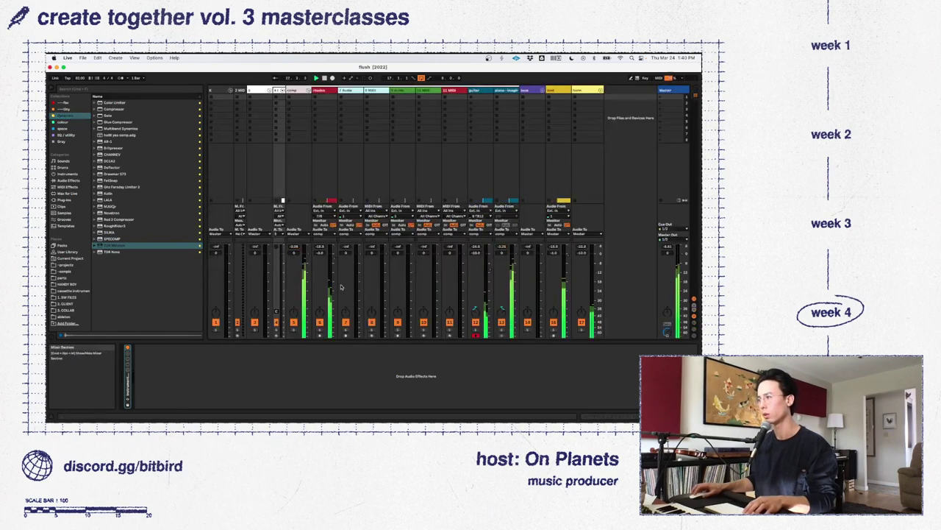
key(Tab)
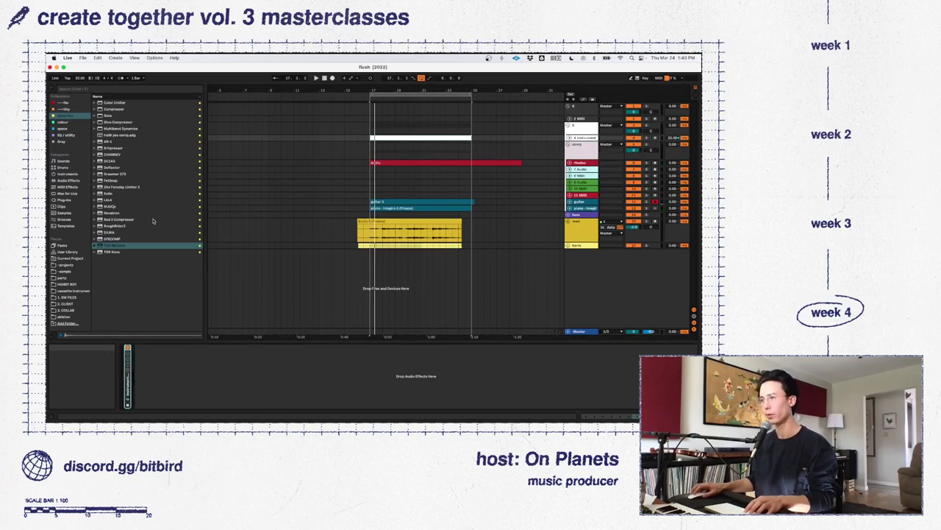
click(60, 135)
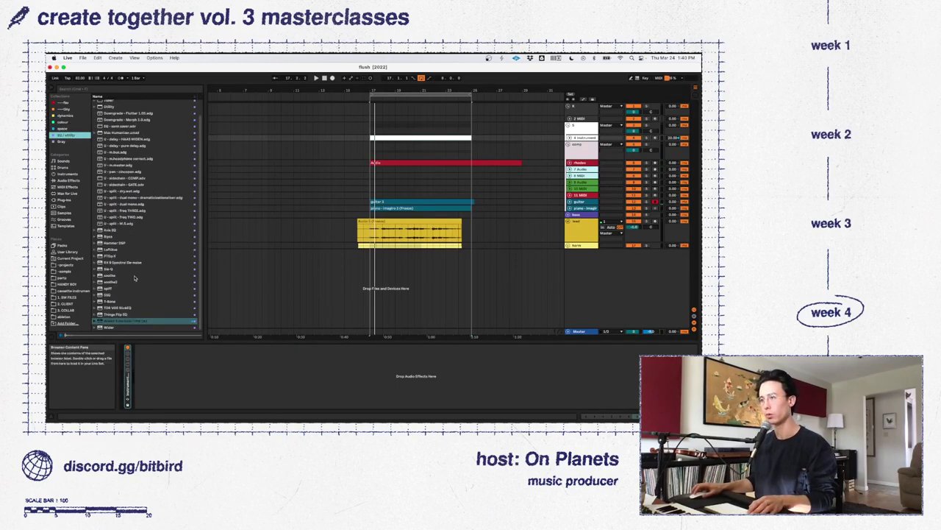
click(122, 289)
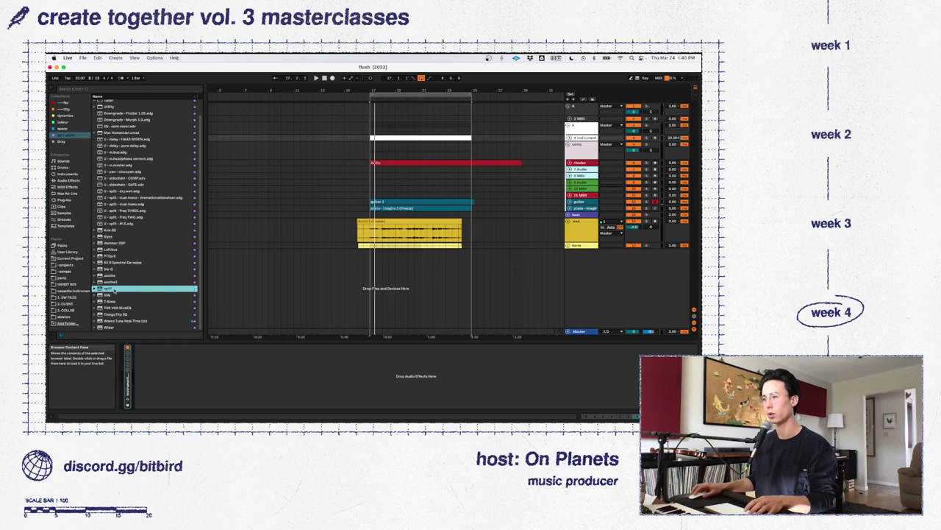
double_click(114, 291)
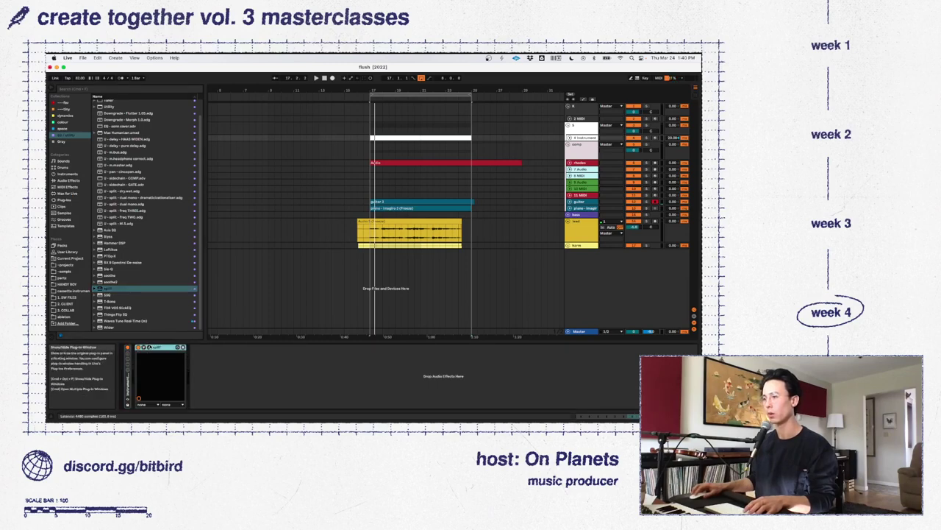
drag(435, 200, 114, 165)
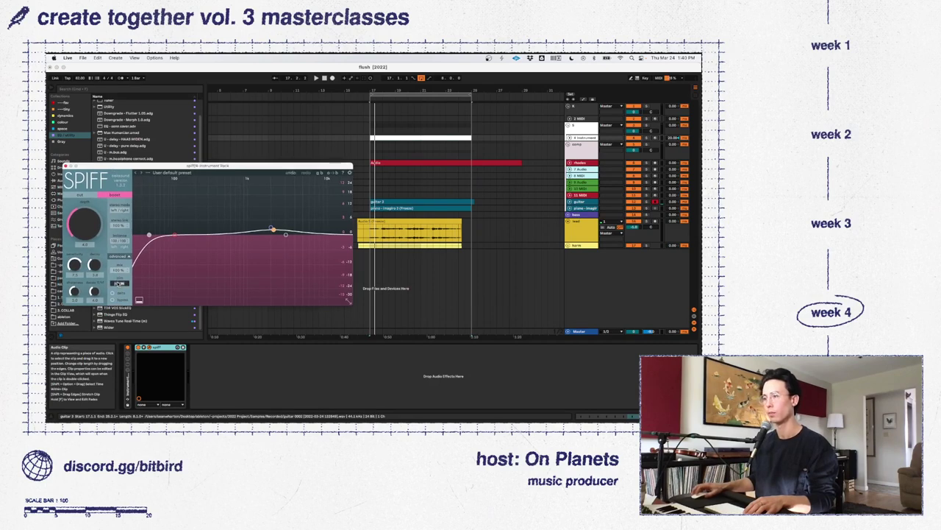
Solo the clap Instrument Rack track and audition spiff's effect on it
click(120, 282)
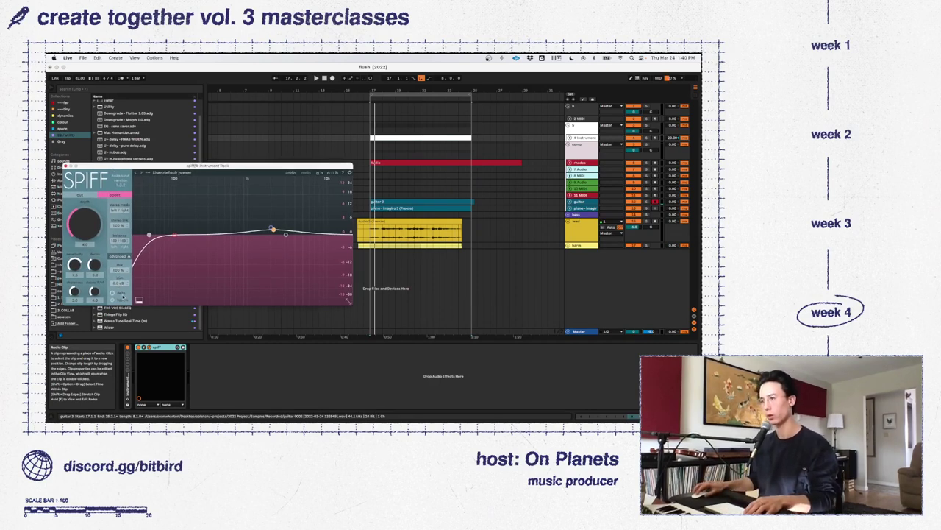
click(125, 297)
key(space)
key(space)
click(647, 138)
key(space)
key(space)
key(space)
Switch spiff to cut mode, move its low-cut node up to spare the lower frequencies, and audition the clap
drag(150, 235, 177, 235)
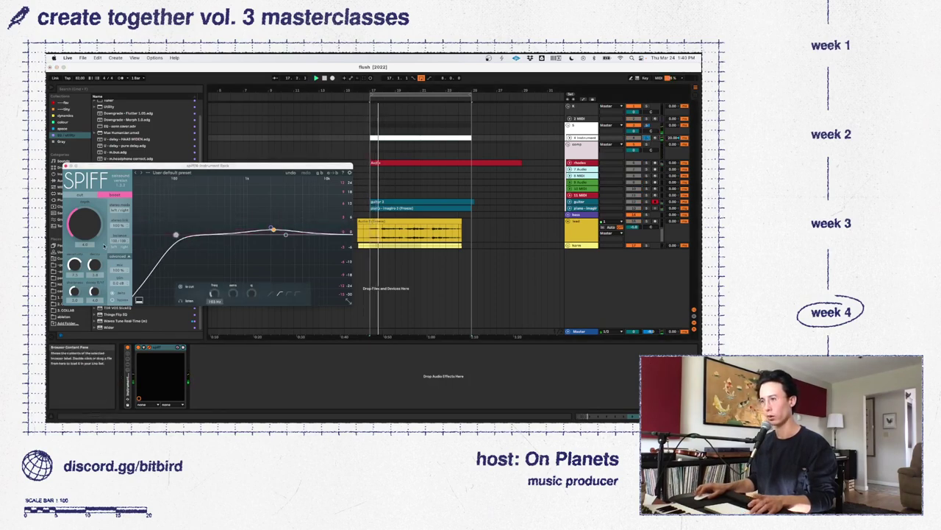
drag(93, 233, 94, 234)
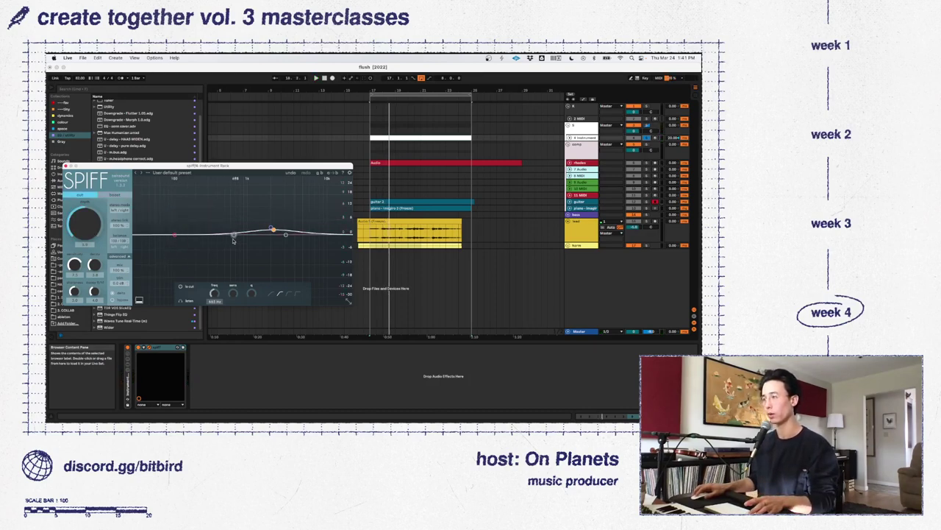
drag(235, 234, 262, 234)
click(273, 230)
key(space)
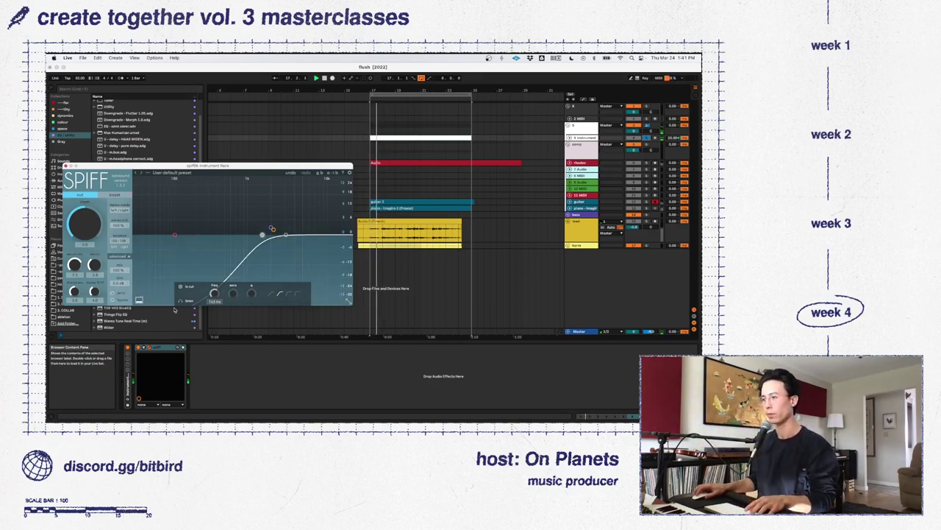
key(Tab)
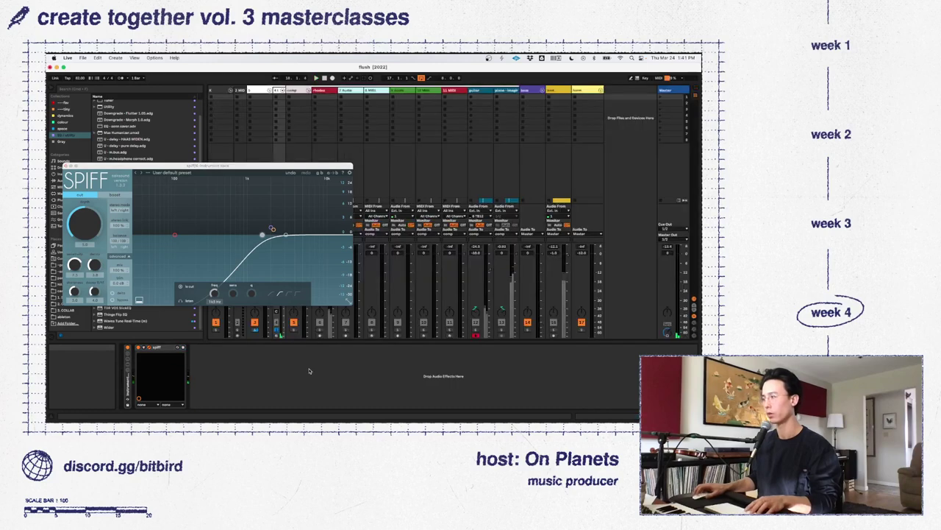
Move spiff's window aside, compare the soloed clap with spiff bypassed and active, and close the window
drag(326, 166, 631, 141)
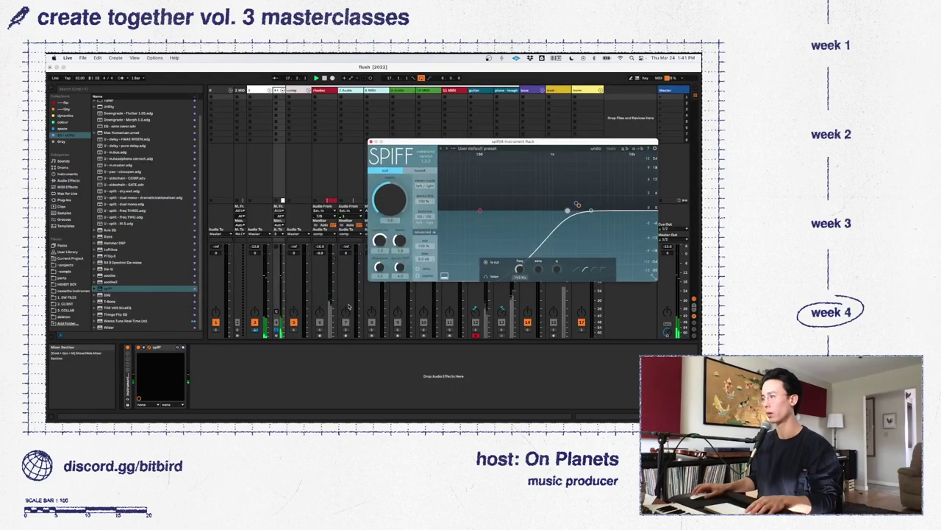
click(140, 347)
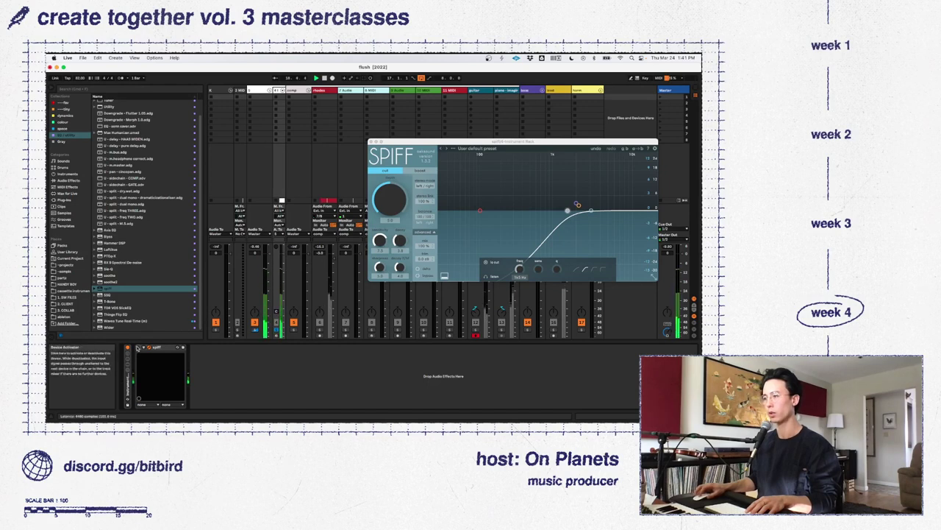
click(426, 258)
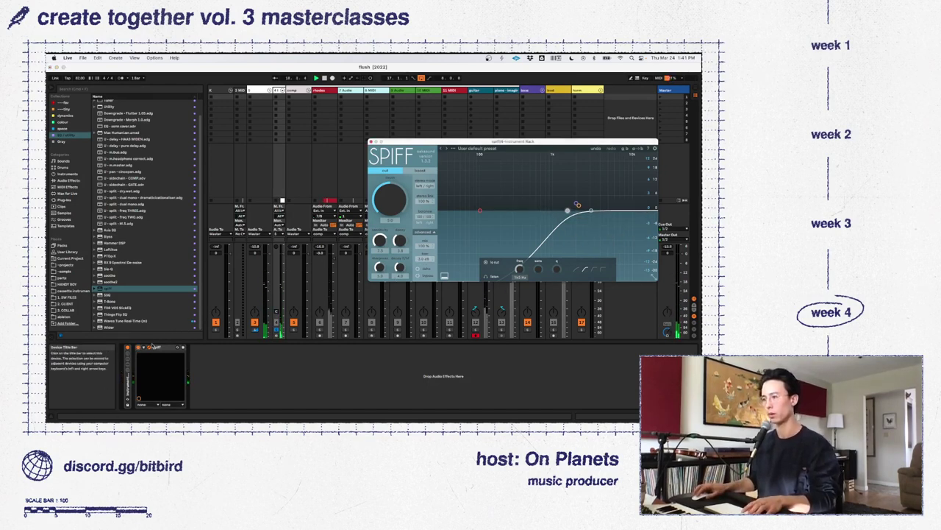
click(137, 350)
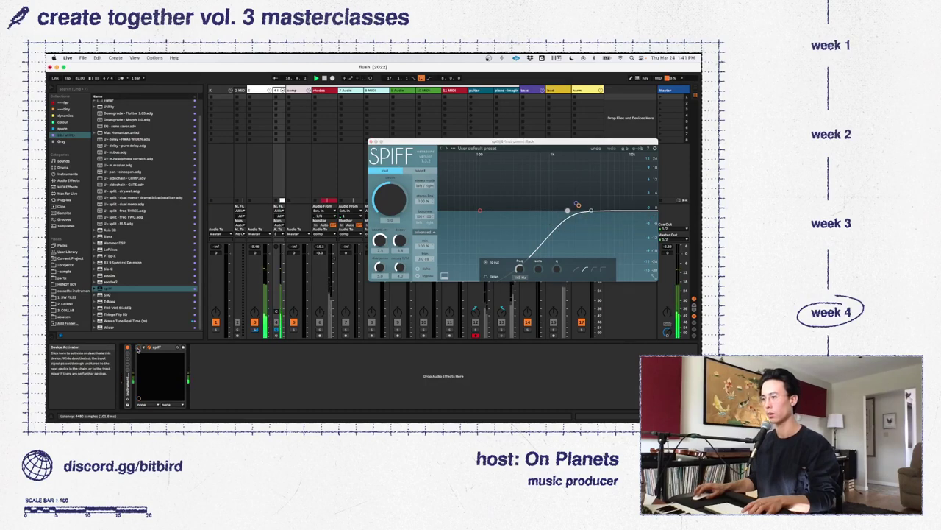
click(371, 142)
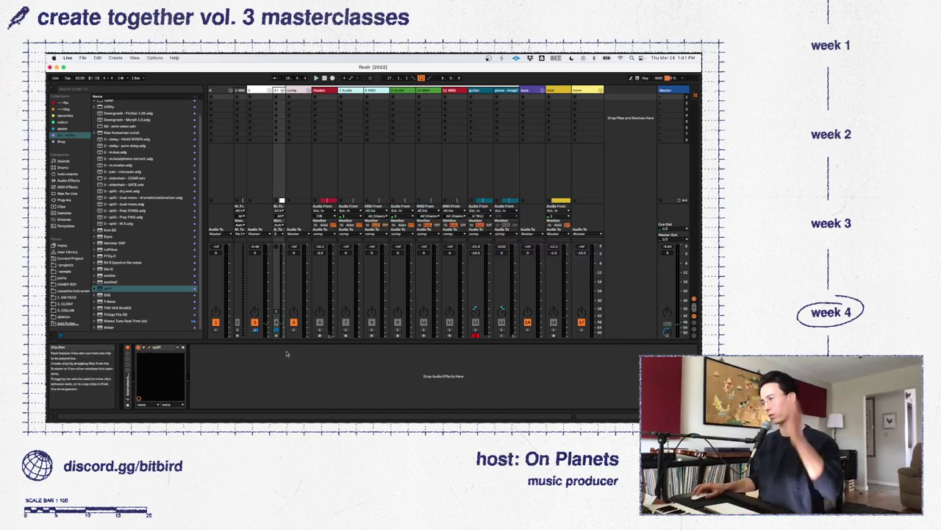
Add a Utility to the clap's device chain while the full loop plays, and place it between the Instrument Rack and spiff
key(space)
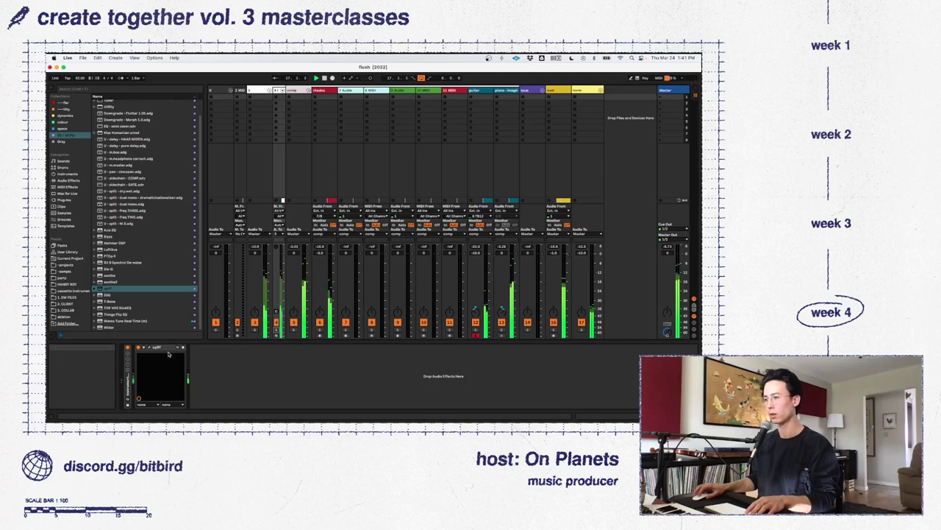
double_click(165, 348)
right_click(187, 353)
mouse_move(207, 357)
click(234, 365)
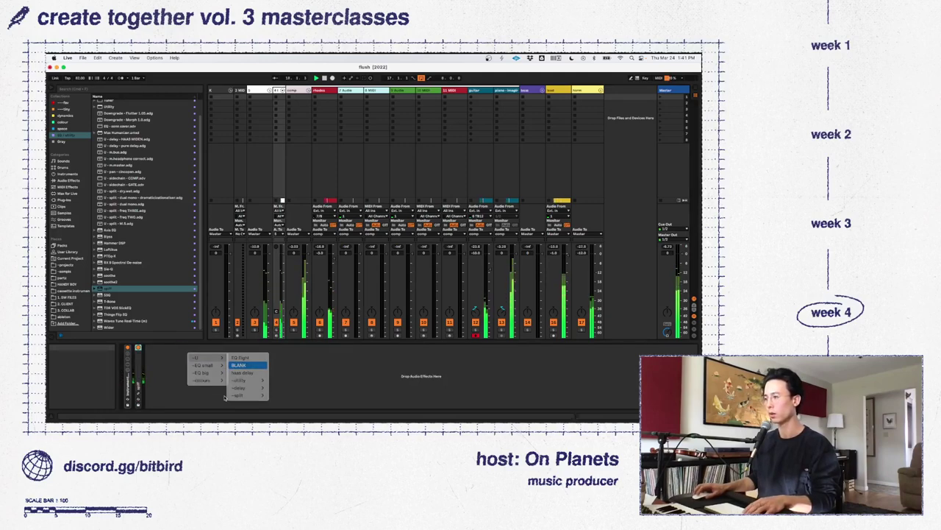
click(241, 380)
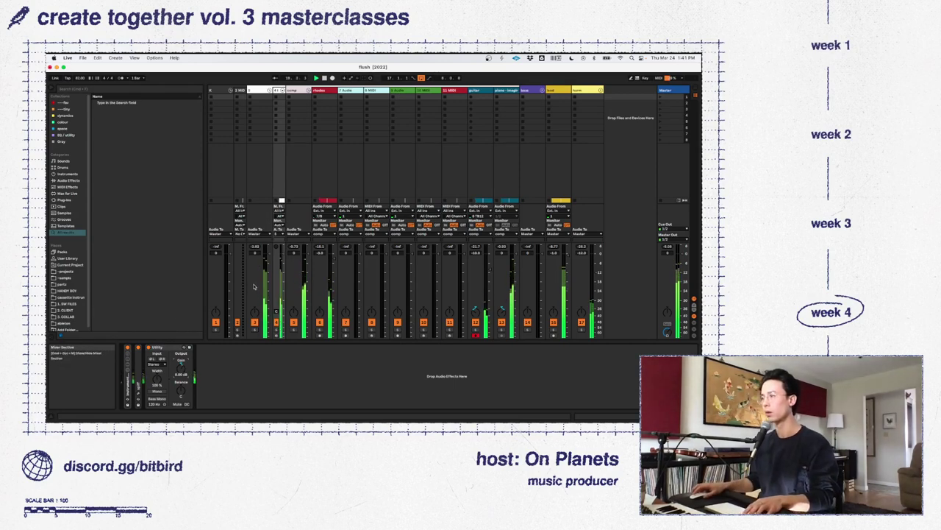
double_click(159, 347)
drag(139, 365, 132, 368)
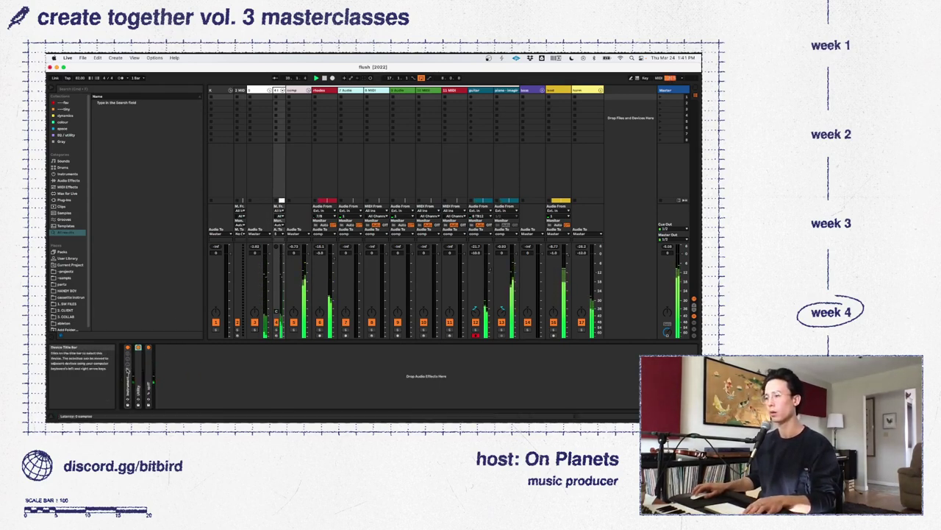
Add EQ Eight after spiff, roll off the lows and highs, and pull the narrow middle peak lower in level and frequency
right_click(189, 368)
click(243, 369)
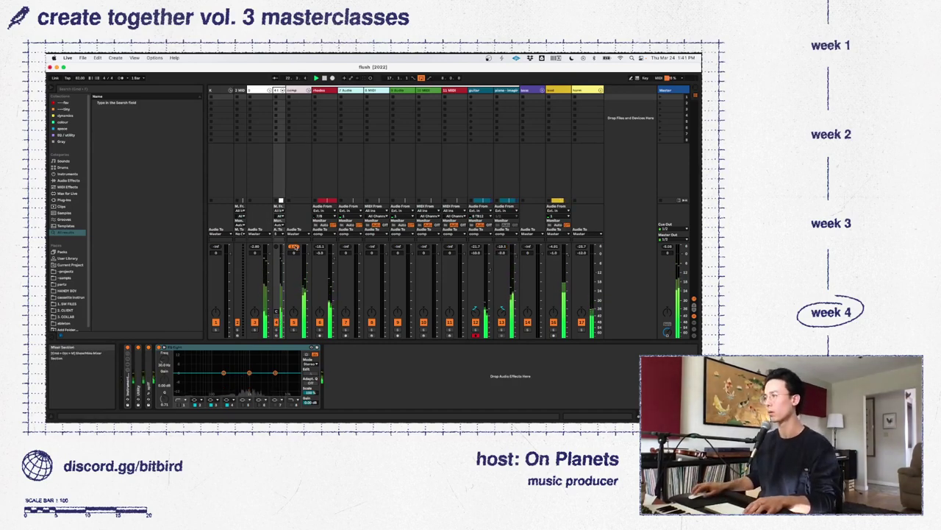
click(180, 404)
click(291, 405)
drag(296, 373, 295, 384)
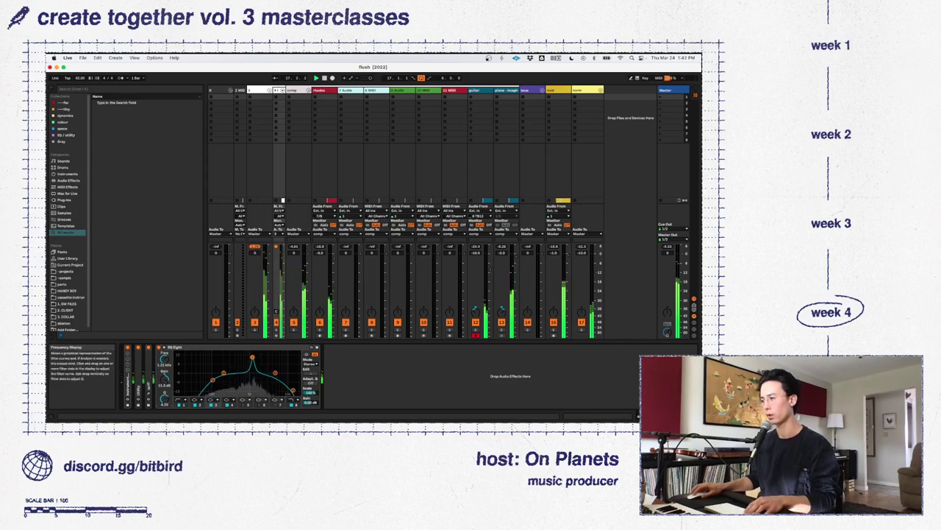
mouse_move(253, 357)
mouse_down()
mouse_move(253, 381)
mouse_move(243, 368)
mouse_up()
double_click(225, 347)
key(Tab)
key(Tab)
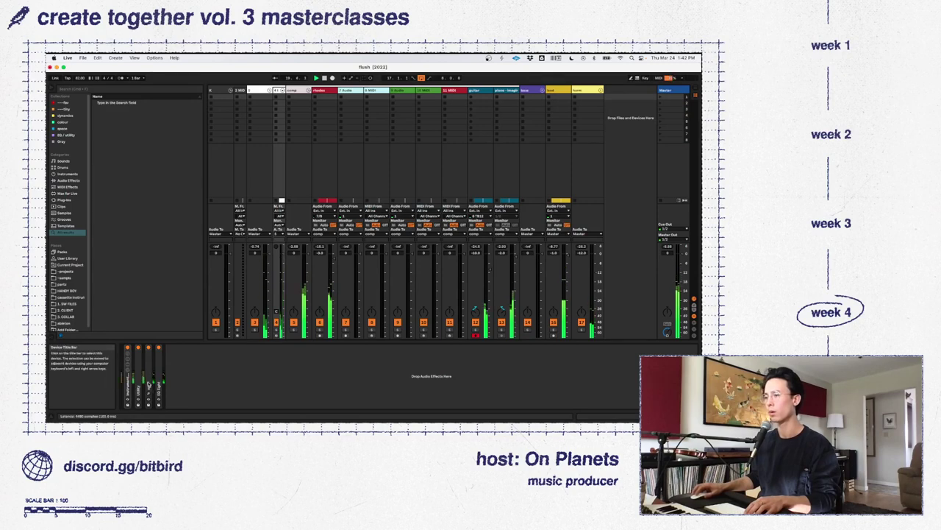
Switch to Arrangement View and load a second spiff from the EQ / utility collection after EQ Eight
click(219, 372)
key(Tab)
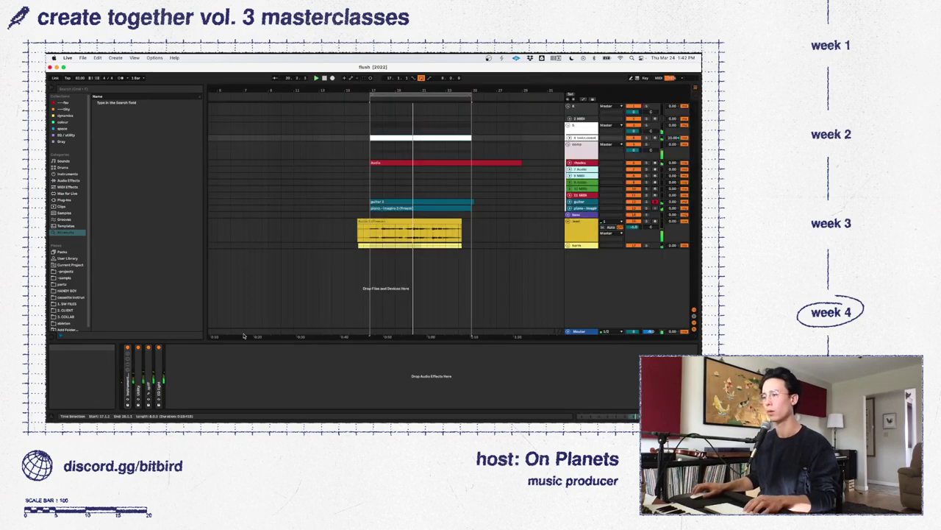
click(67, 137)
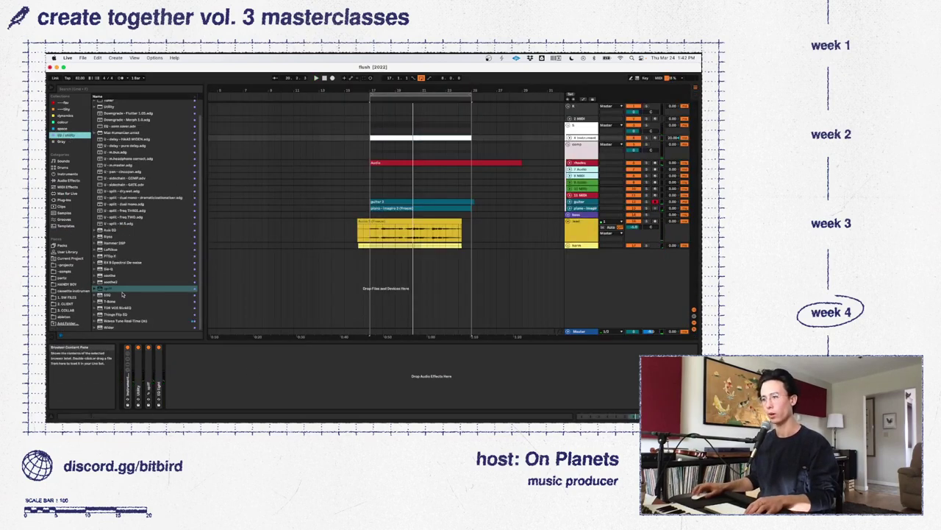
double_click(122, 289)
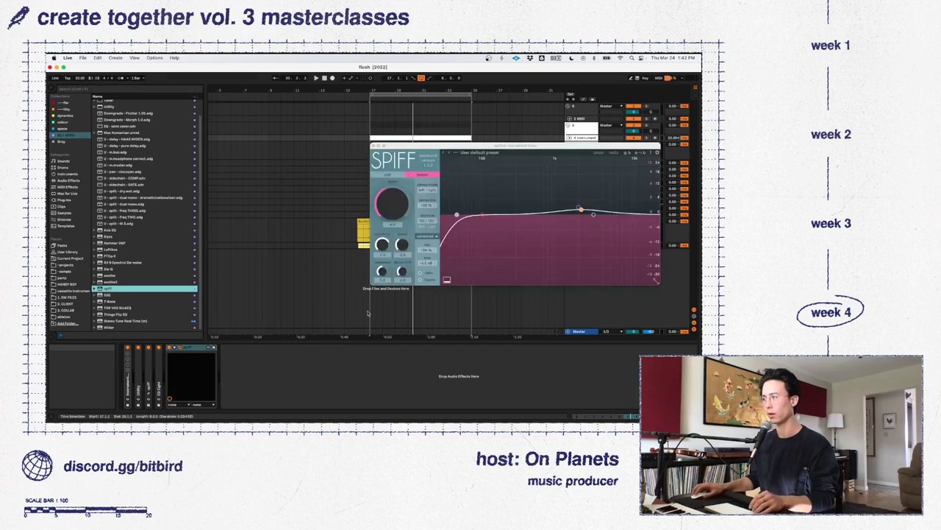
Focus the second spiff's boost on the mids by flattening the peak, raising the low cut to about 217 Hz, and lowering the high cut
click(581, 211)
drag(458, 214, 511, 214)
click(594, 215)
drag(593, 214, 584, 215)
drag(511, 214, 506, 215)
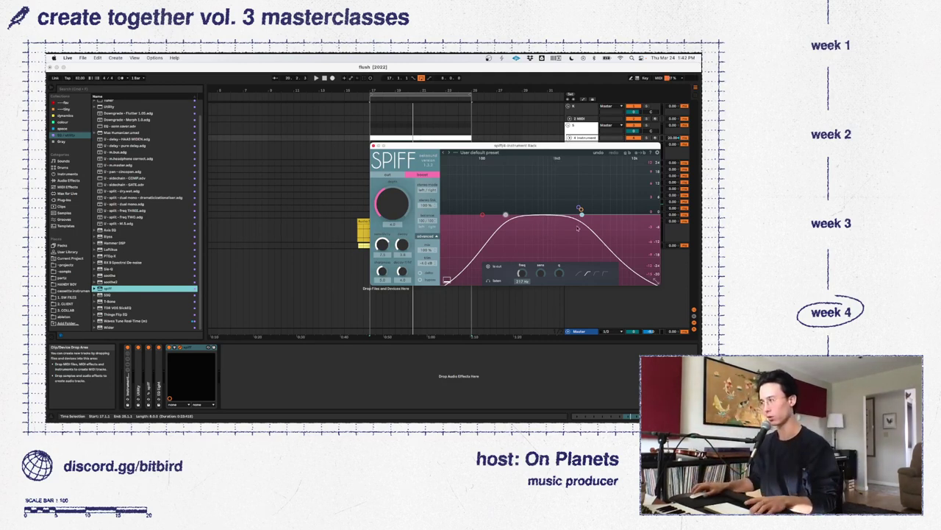
drag(581, 213, 567, 216)
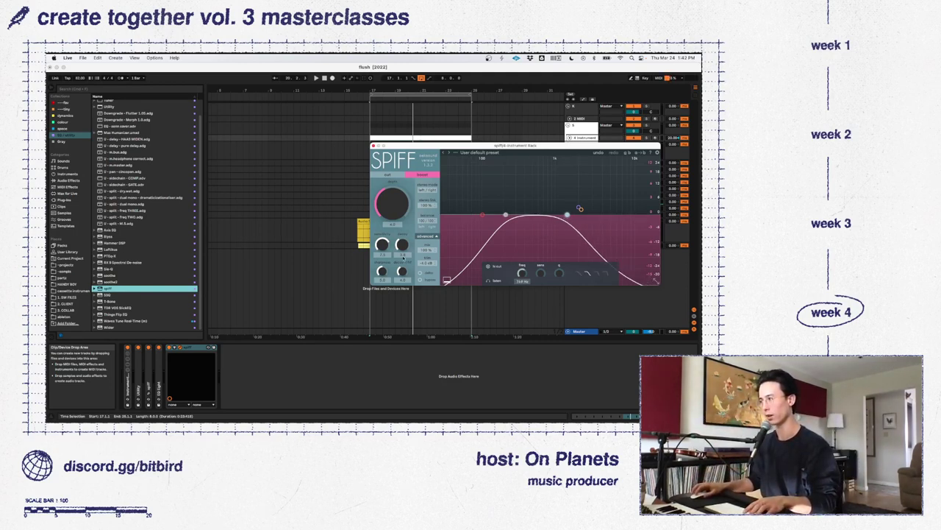
Play the loop in Session View, lower the second spiff's stereo link amount, and close its window
click(388, 380)
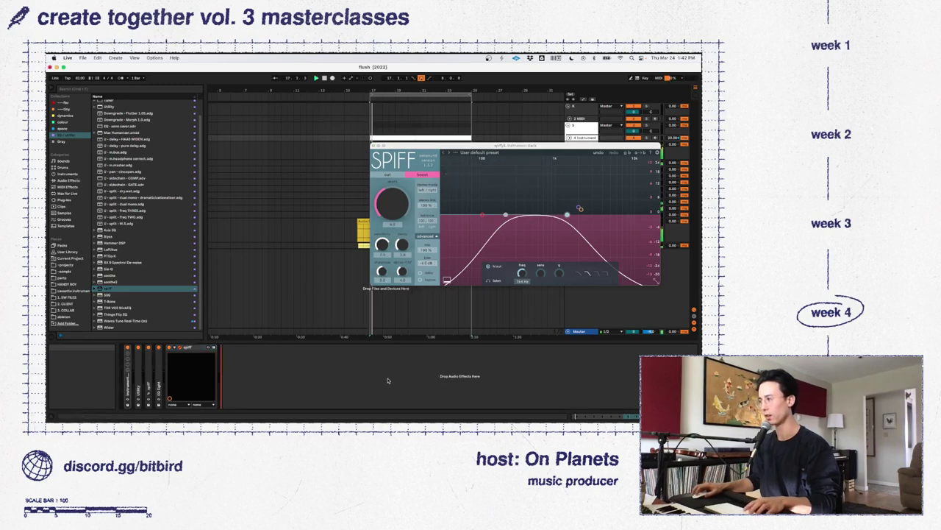
key(Tab)
key(space)
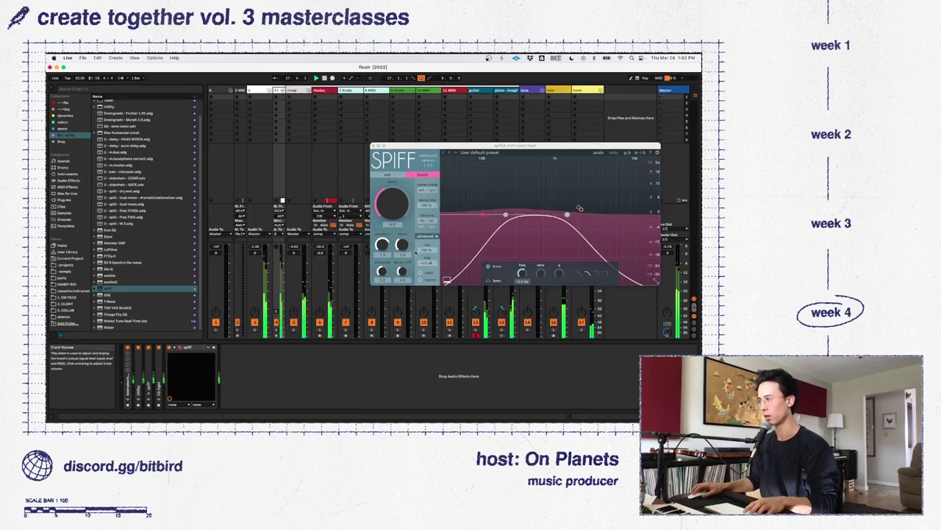
drag(427, 205, 444, 303)
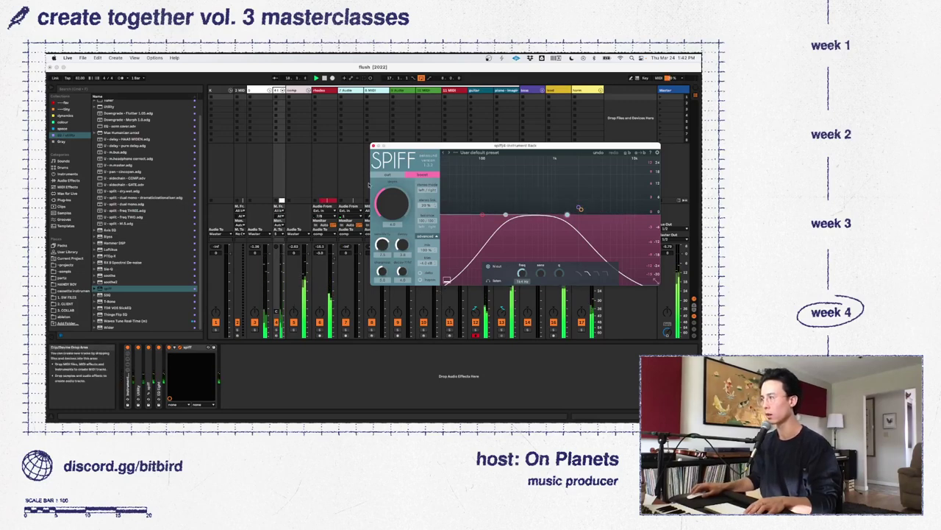
click(373, 146)
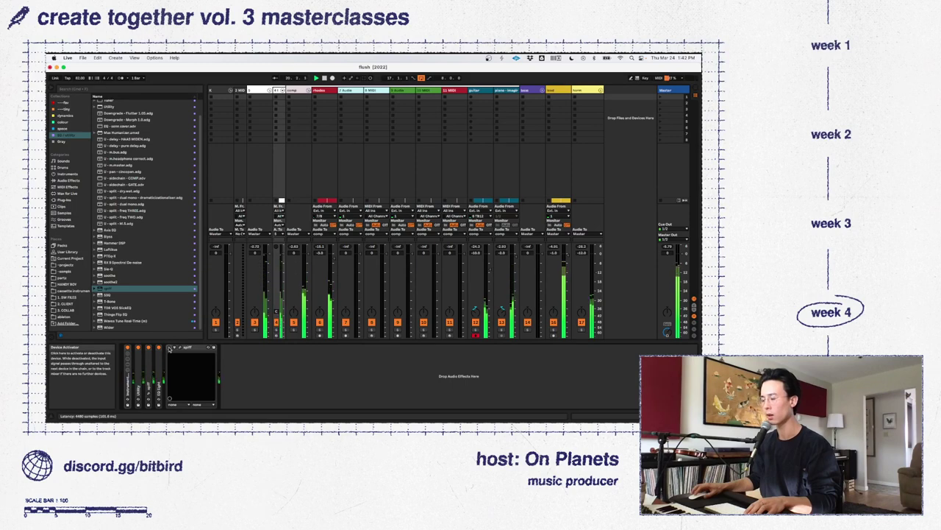
Solo the clap Instrument Rack track to check the second spiff's effect, and play the full loop without the solo
click(276, 329)
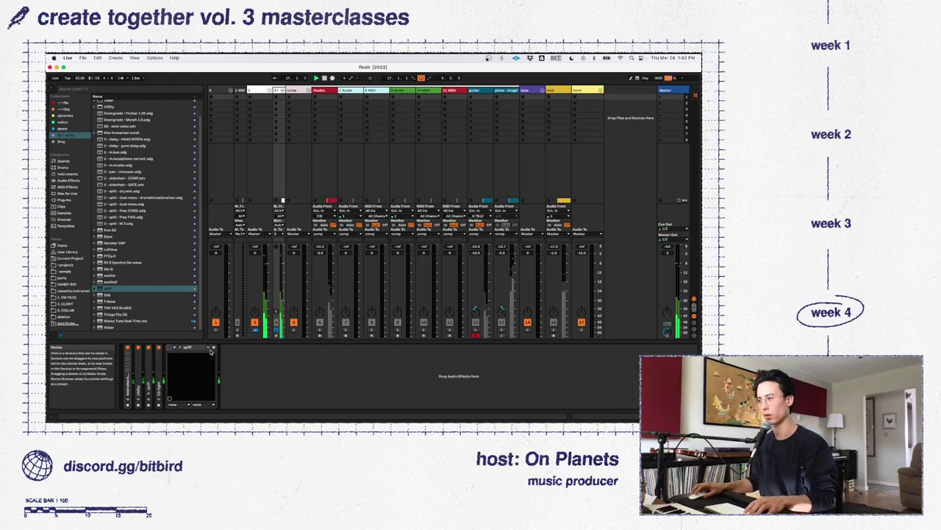
key(Delete)
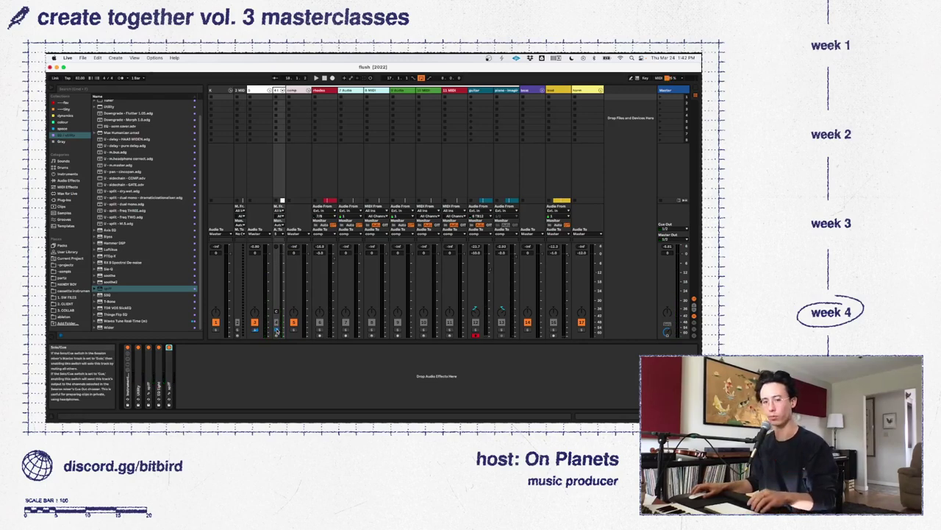
key(space)
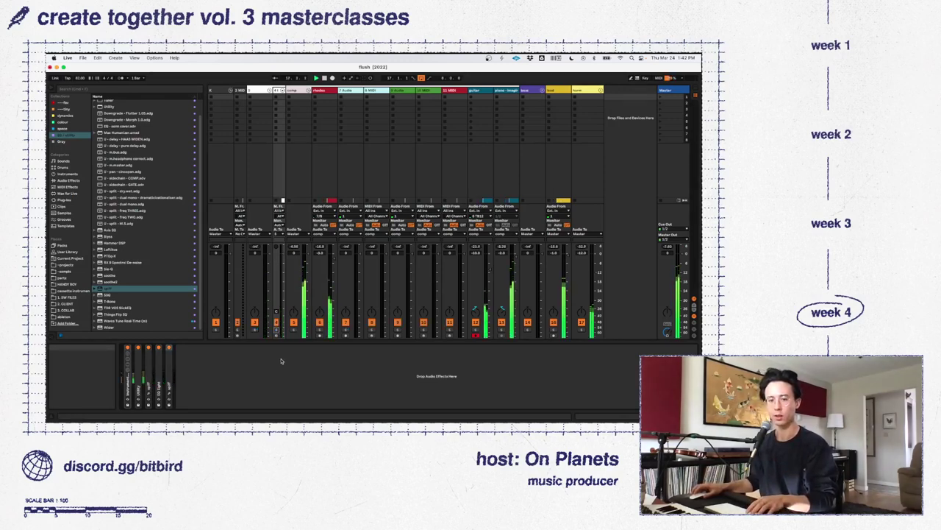
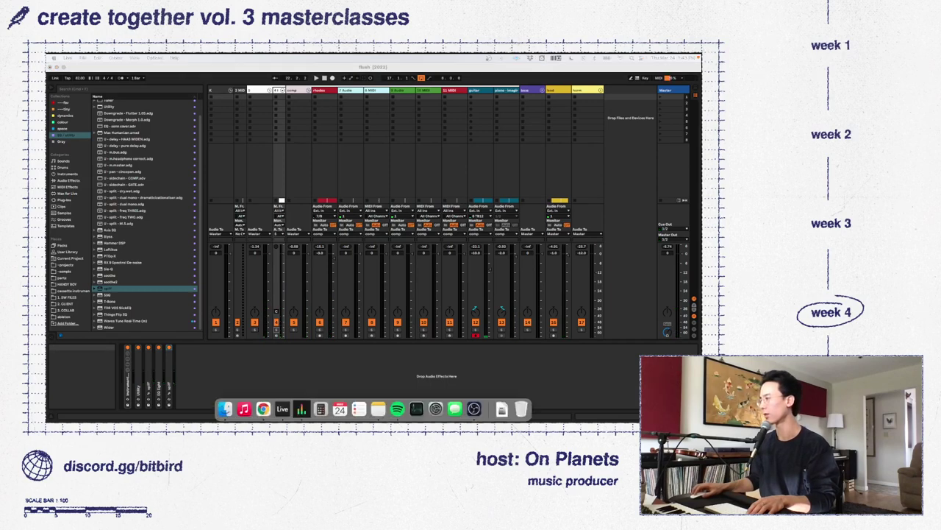
Switch to Notes and write the four-line lyric from "needless, alkaline" to "but everything comes flush" in a new note
drag(443, 137, 378, 153)
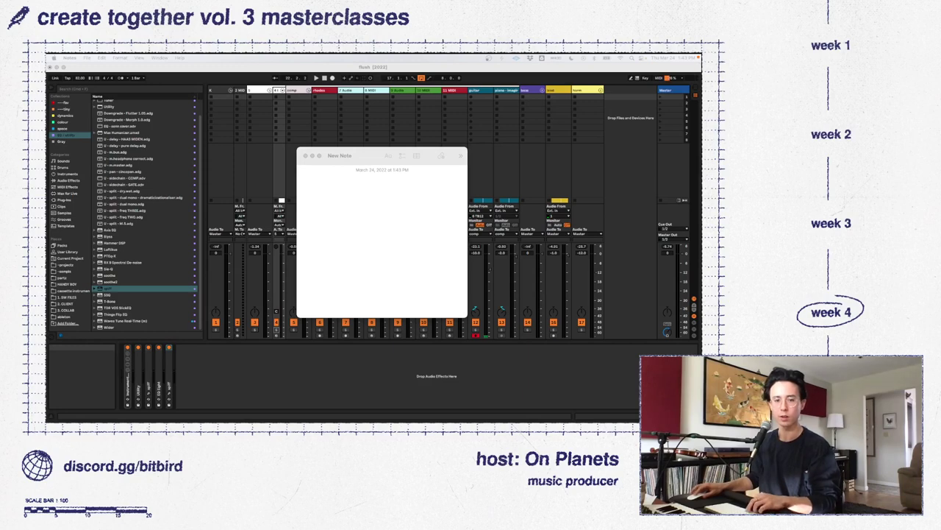
click(362, 211)
text(needless, alkaline and seasick from standing starts I'd jettison those jagged parts but everything comes flush)
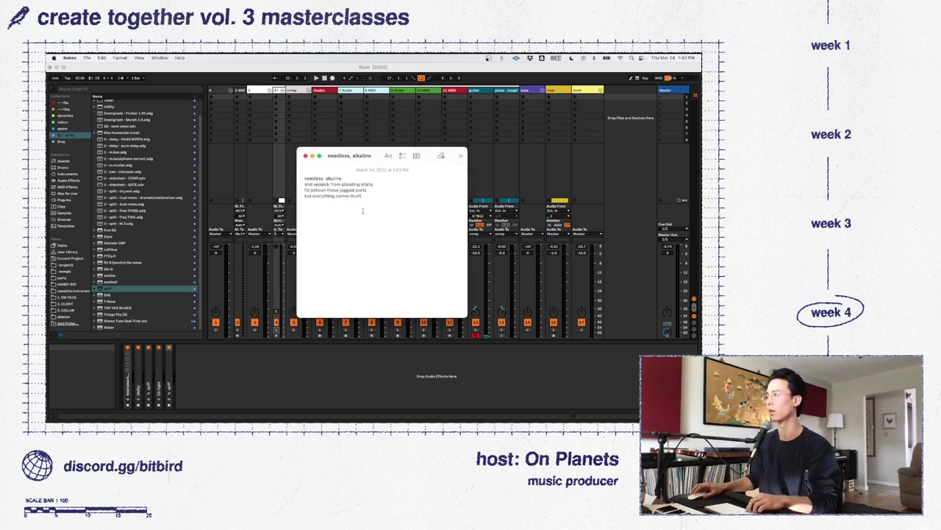
drag(384, 201, 286, 179)
click(400, 242)
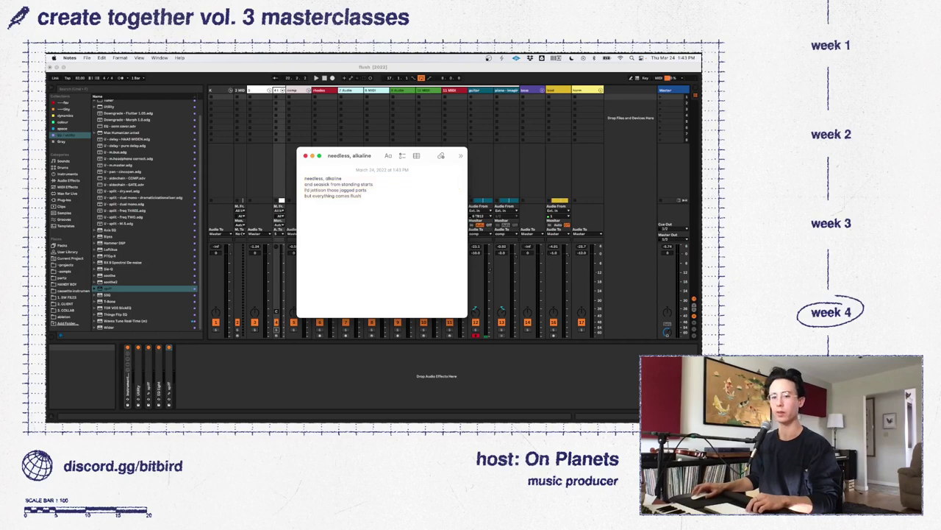
key(super+Tab)
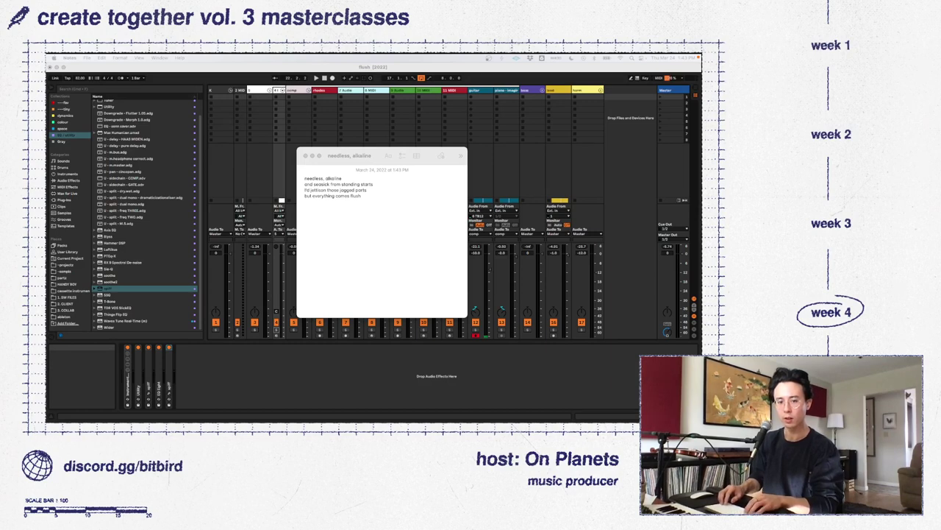
Erase the lyric text from the note and close the note's window
click(319, 173)
key(super+a)
key(BackSpace)
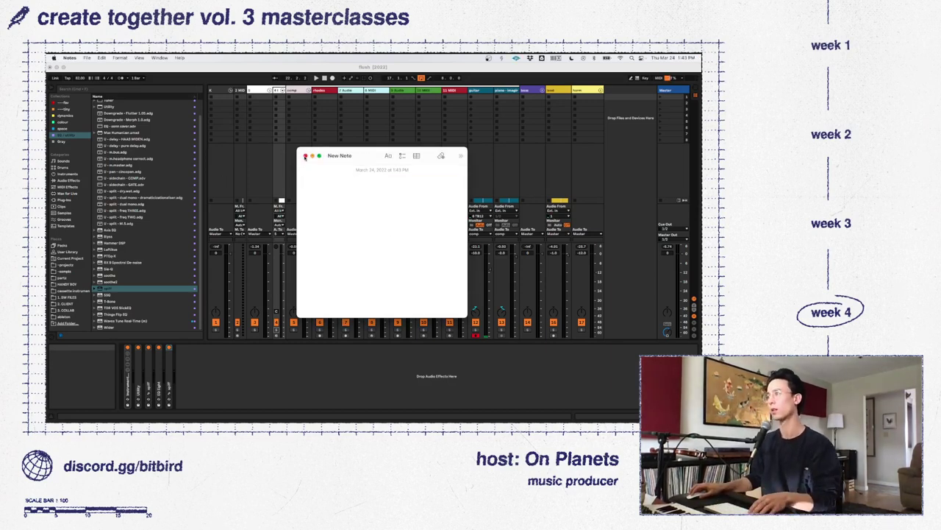
click(306, 157)
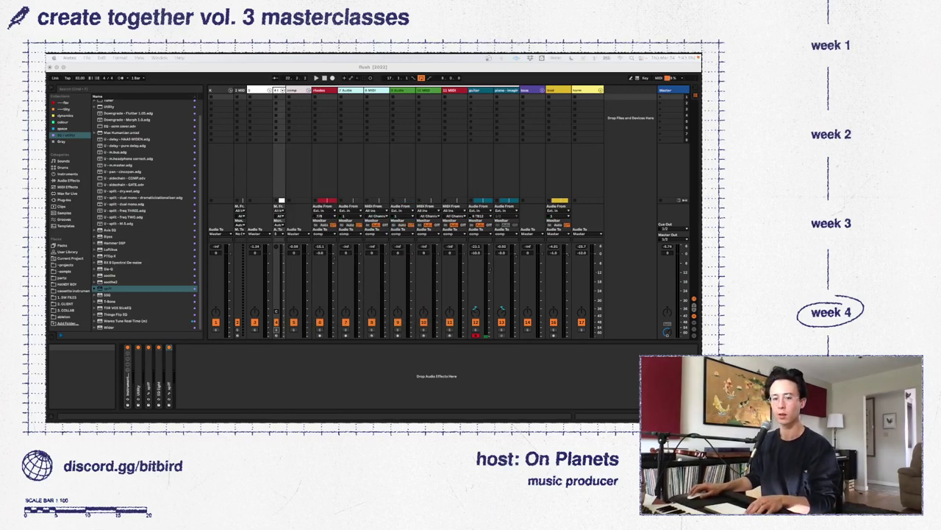
Return to Live, play the loop, and show it in Arrangement View
click(330, 375)
key(space)
key(Tab)
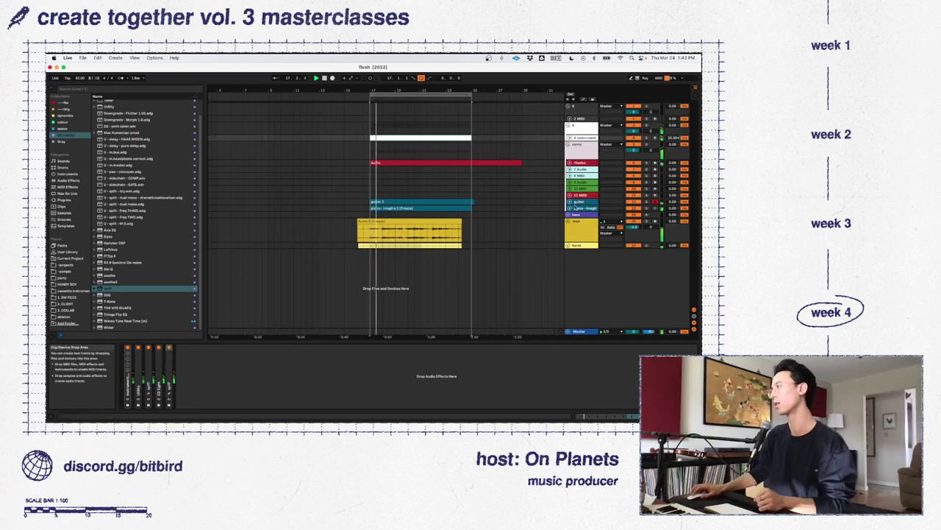
right_click(261, 374)
mouse_move(280, 378)
click(315, 378)
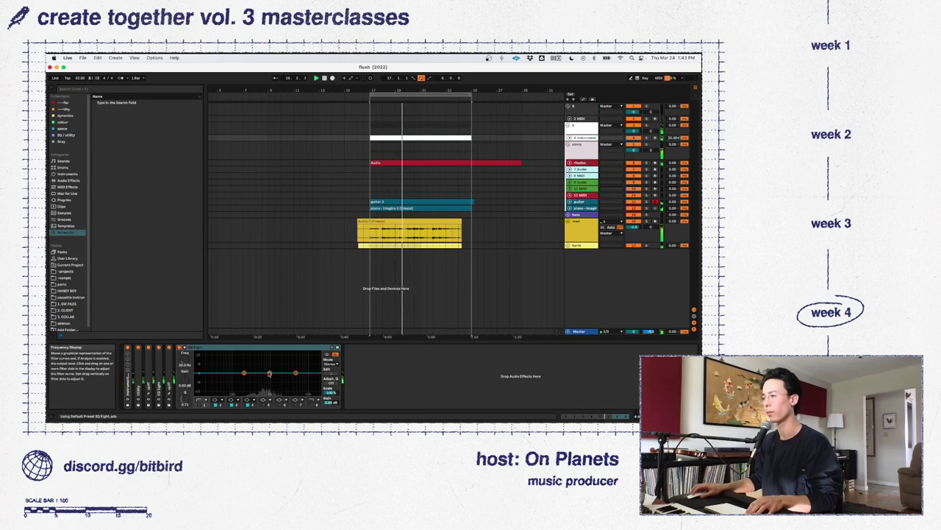
click(216, 347)
key(BackSpace)
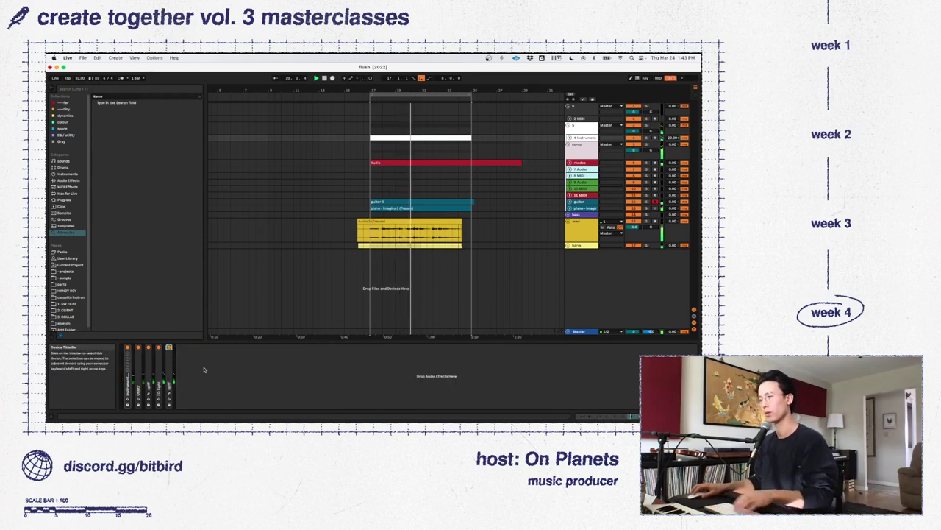
Check the second spiff on the clap track during loop playback in Session View, and close its window
click(170, 392)
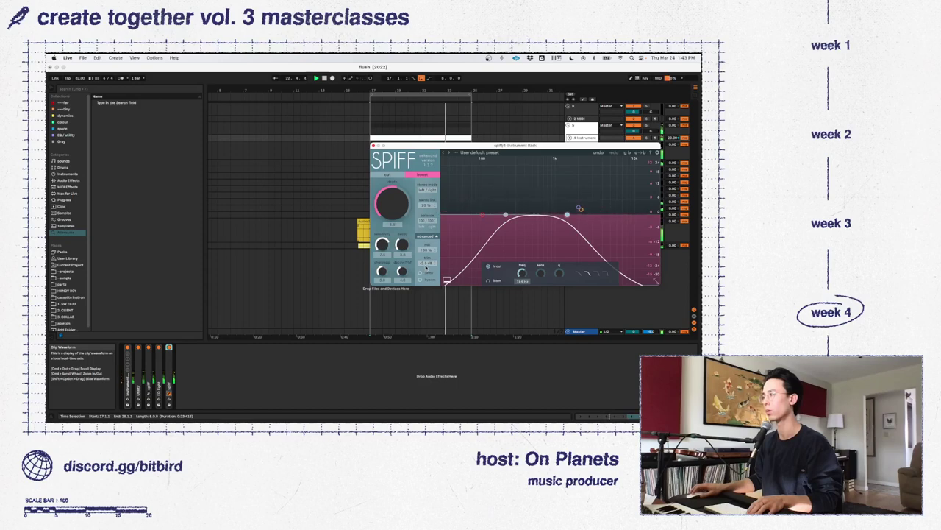
key(Tab)
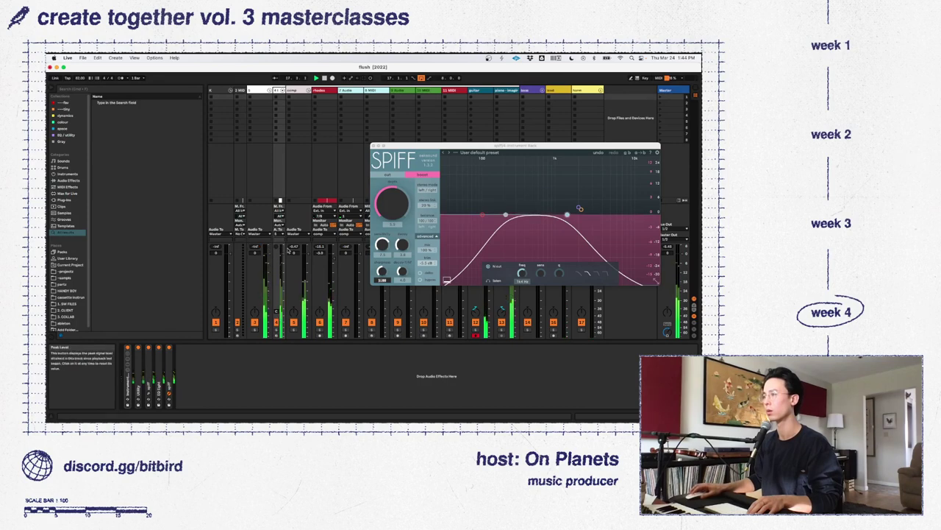
click(372, 145)
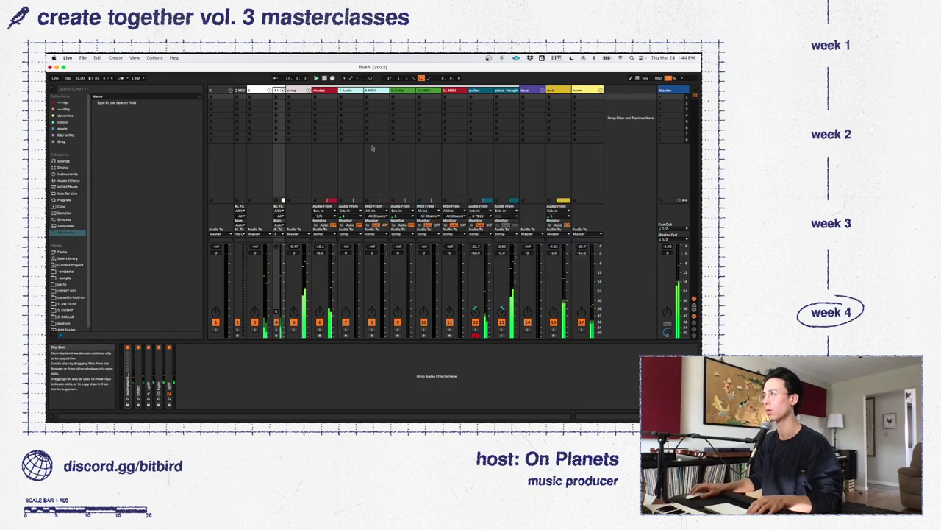
right_click(198, 377)
click(189, 379)
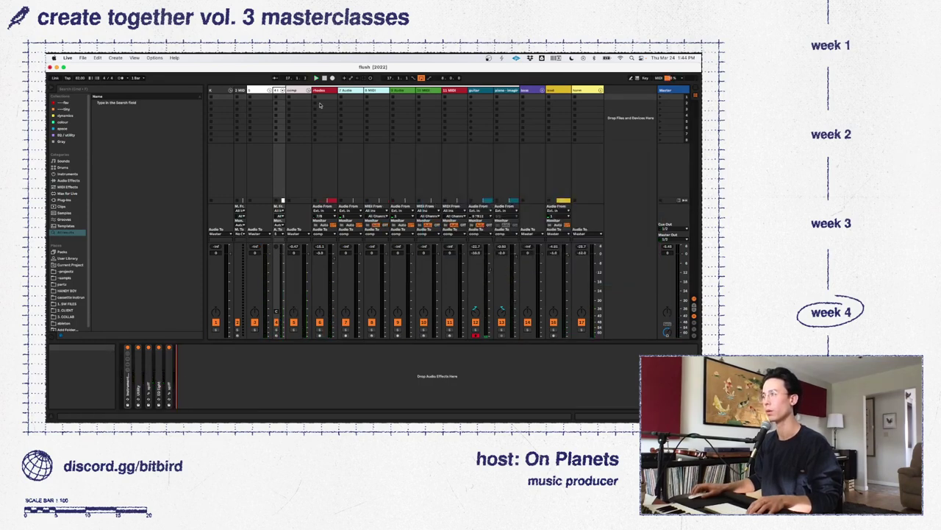
Select the K group's MIDI track and open the Organic Drums Fixed folder inside JUST BLAZE DRUMS in the browser's collection
click(239, 91)
click(62, 116)
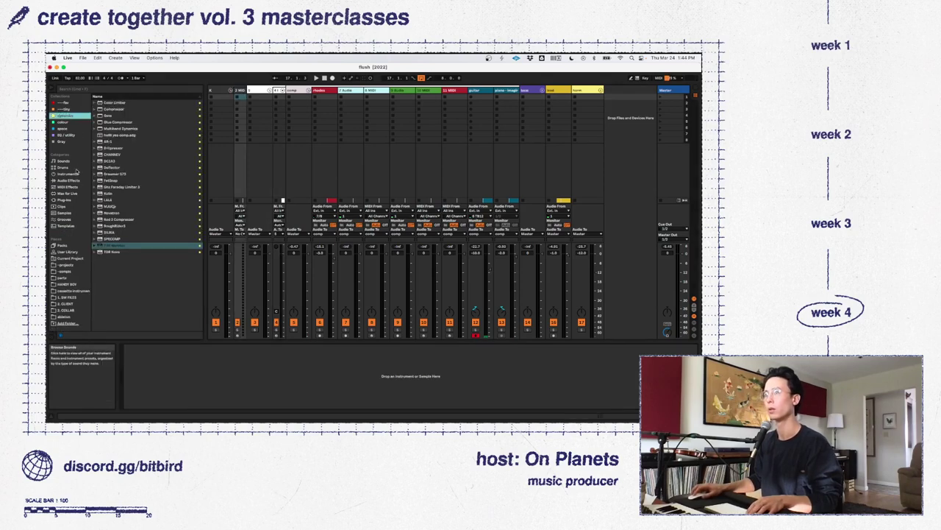
click(71, 193)
click(65, 199)
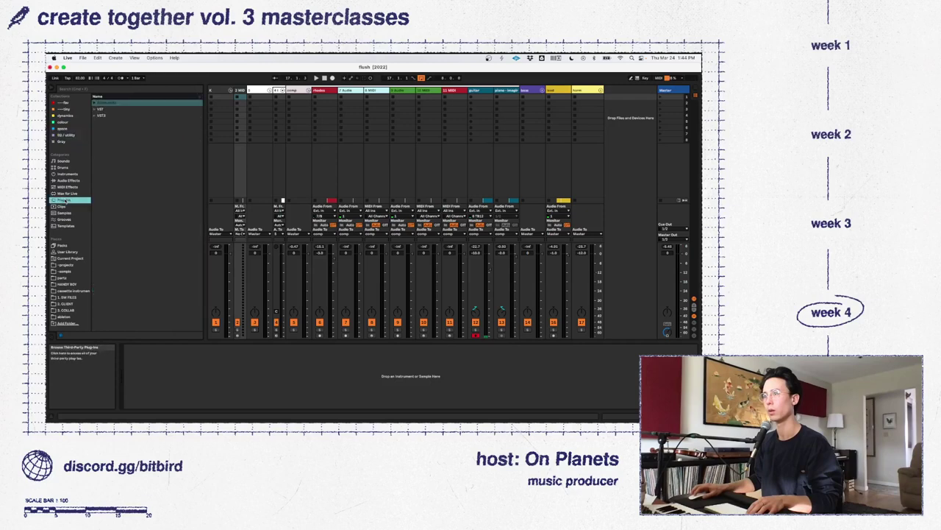
click(66, 142)
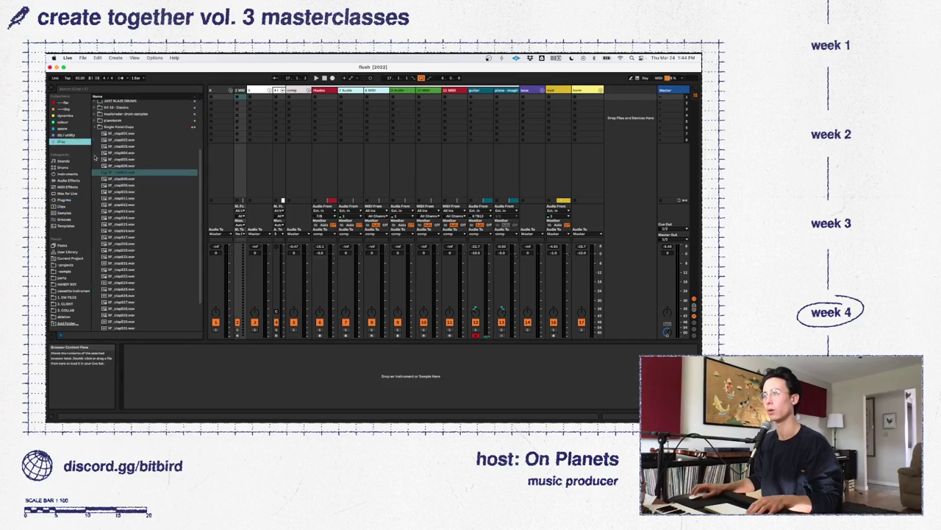
click(94, 127)
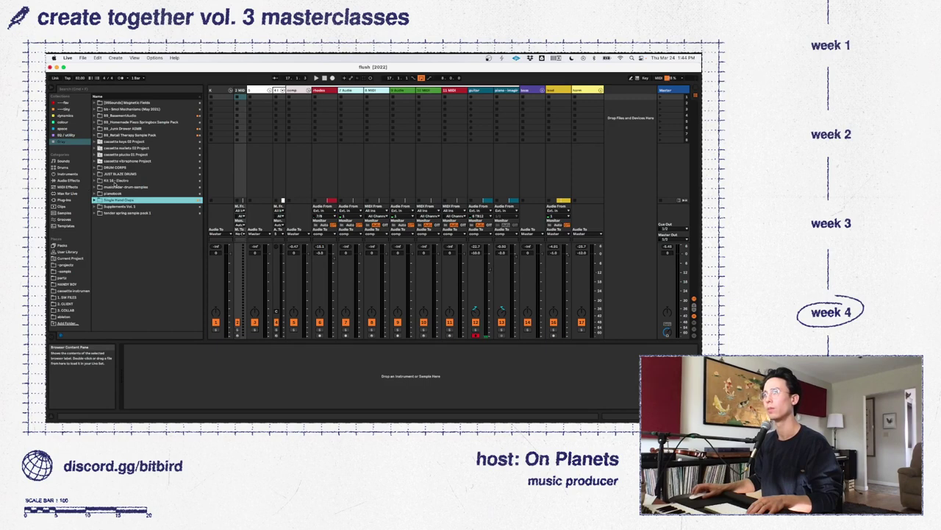
click(95, 174)
click(118, 193)
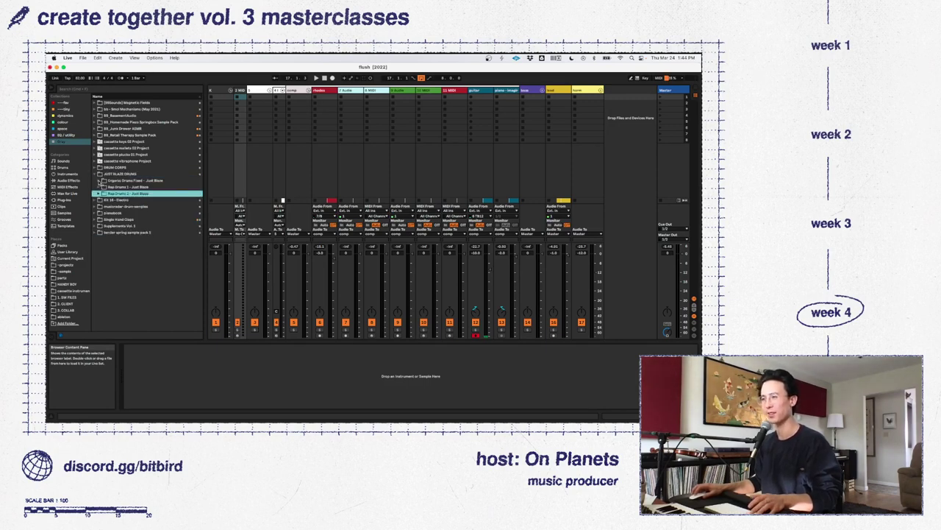
click(99, 181)
Audition the samples in the Organic Drums Fixed folder, looking for a kick
click(142, 213)
click(142, 258)
click(142, 219)
click(141, 207)
click(142, 226)
click(141, 214)
key(Down)
key(Down)
key(Down)
key(Down)
key(Down)
key(Down)
key(Down)
key(Down)
key(Down)
key(Down)
key(Down)
key(Down)
key(Down)
key(Down)
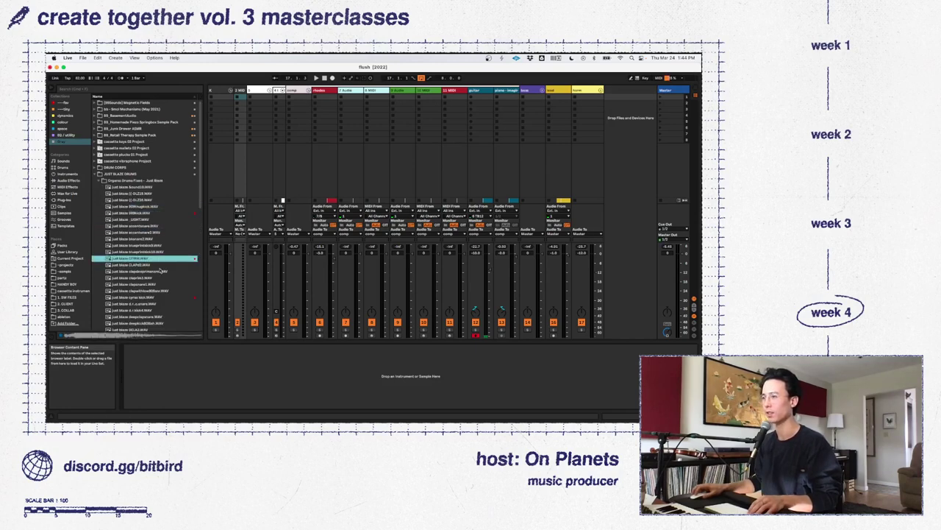
scroll(154, 236, down, 3)
click(155, 245)
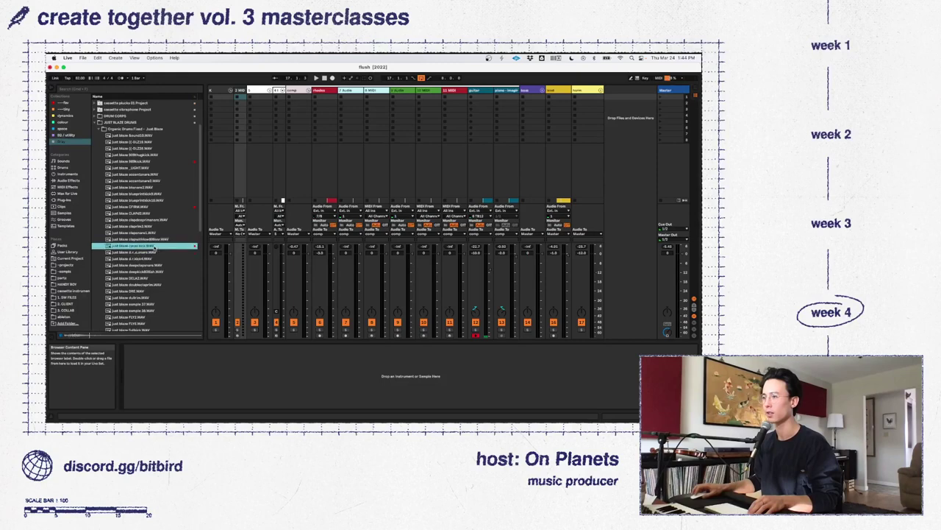
scroll(161, 263, down, 8)
click(160, 266)
click(155, 214)
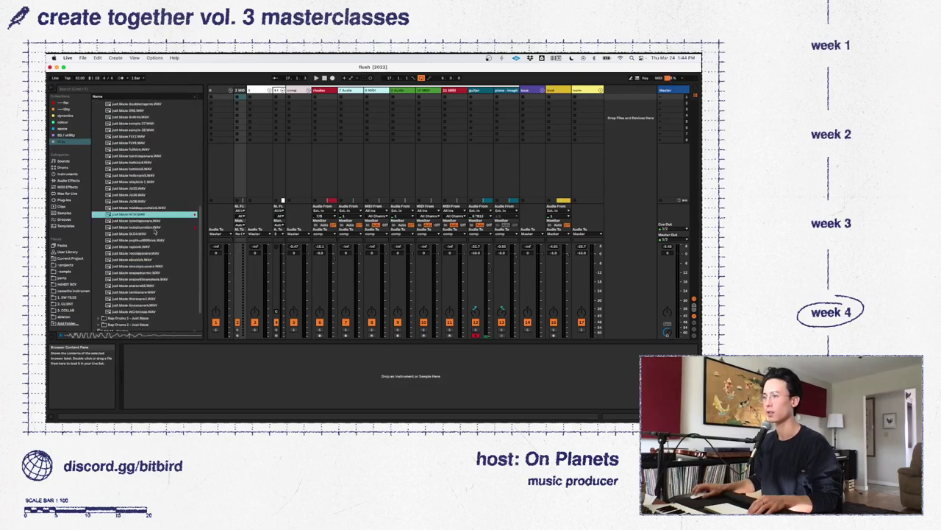
Compare just blaze NEW.WAV with its neighbouring samples, load it into Simpler on the K group's MIDI track, and show Arrangement View
click(155, 227)
click(154, 221)
click(155, 214)
click(155, 227)
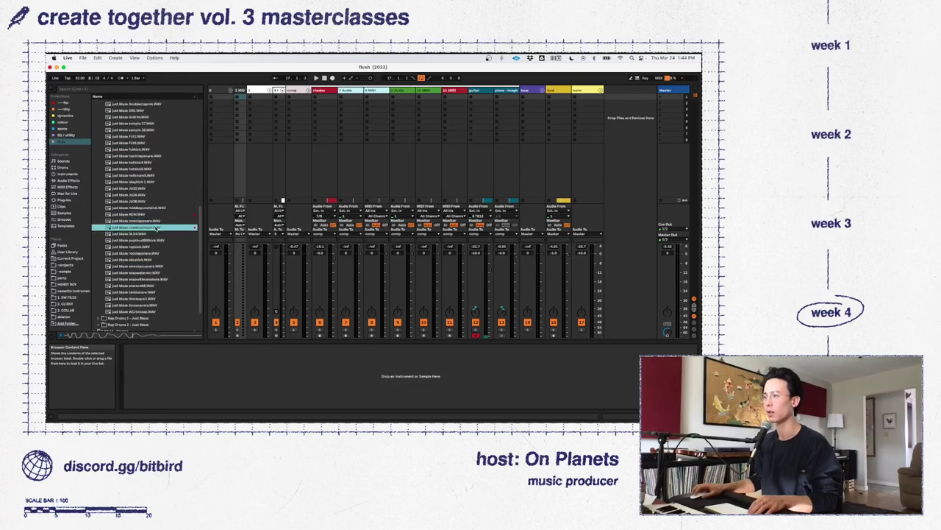
key(Up)
key(Up)
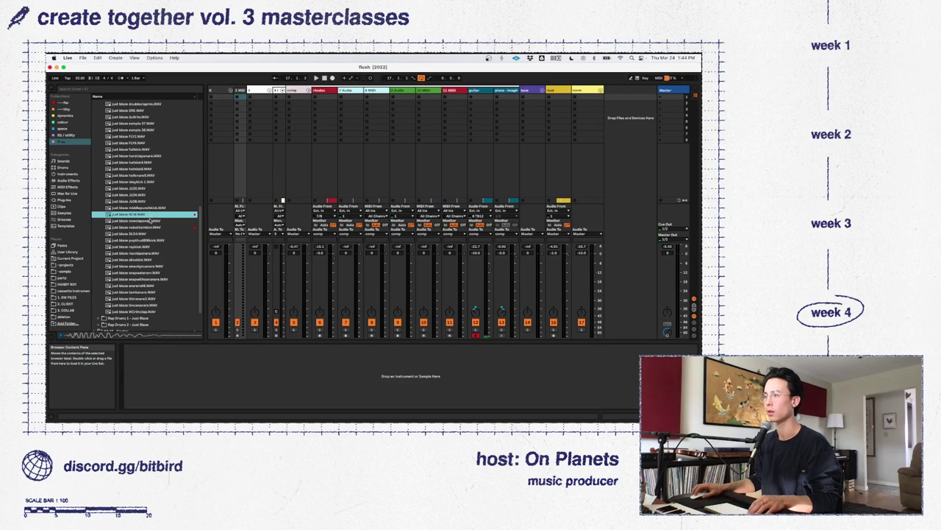
key(Tab)
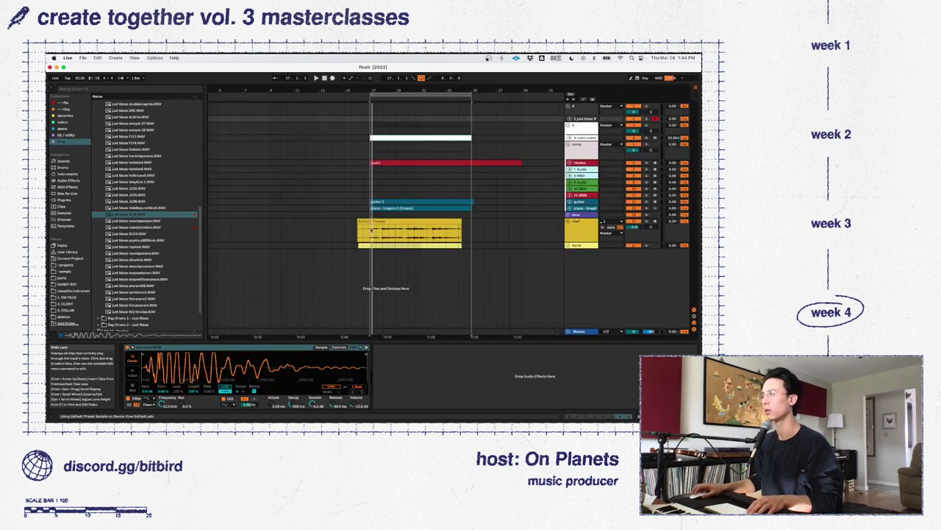
Insert an eight-bar MIDI clip at bar 17 on the kick track, and add C3 notes on beats 1 and 3 of its first bar
drag(466, 119, 392, 118)
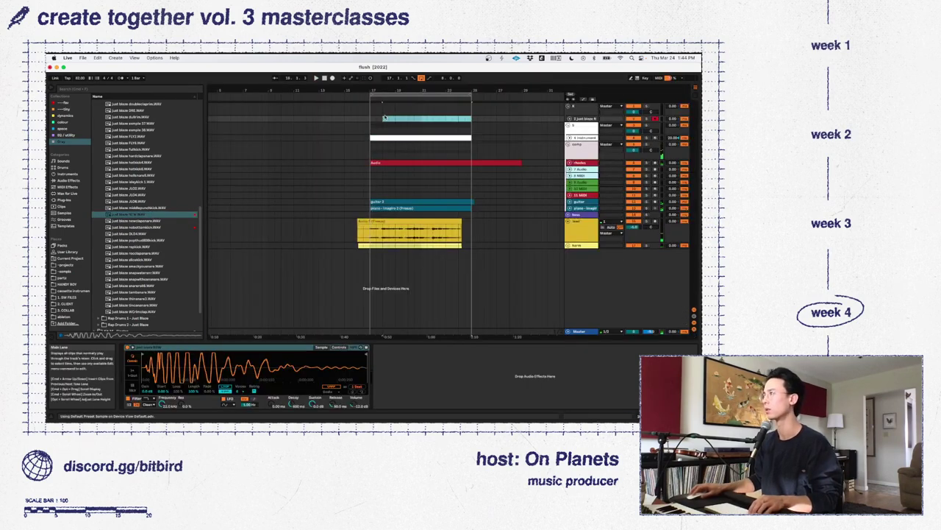
right_click(369, 118)
click(385, 169)
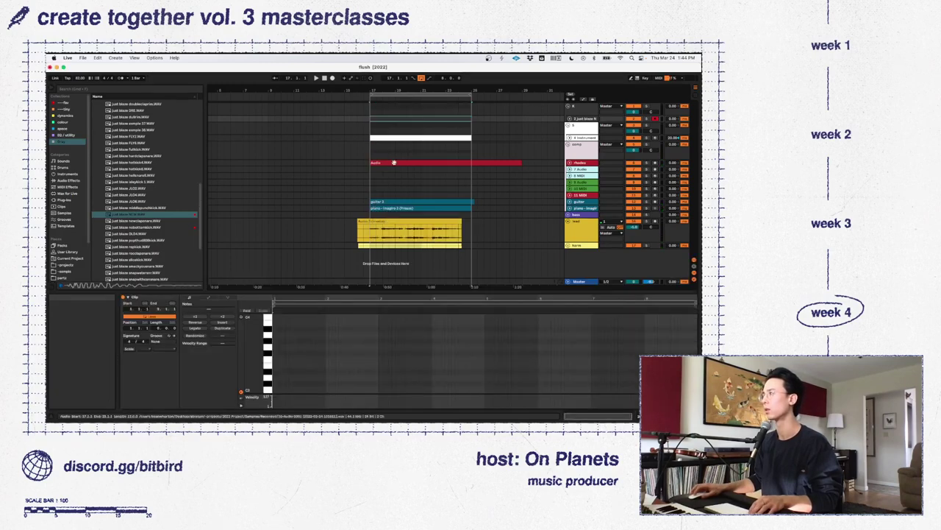
double_click(274, 390)
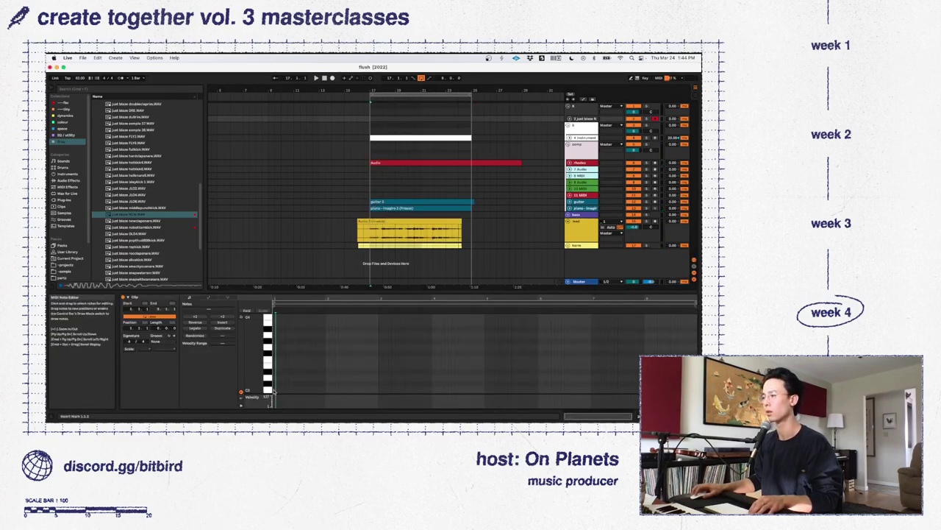
click(301, 381)
key(space)
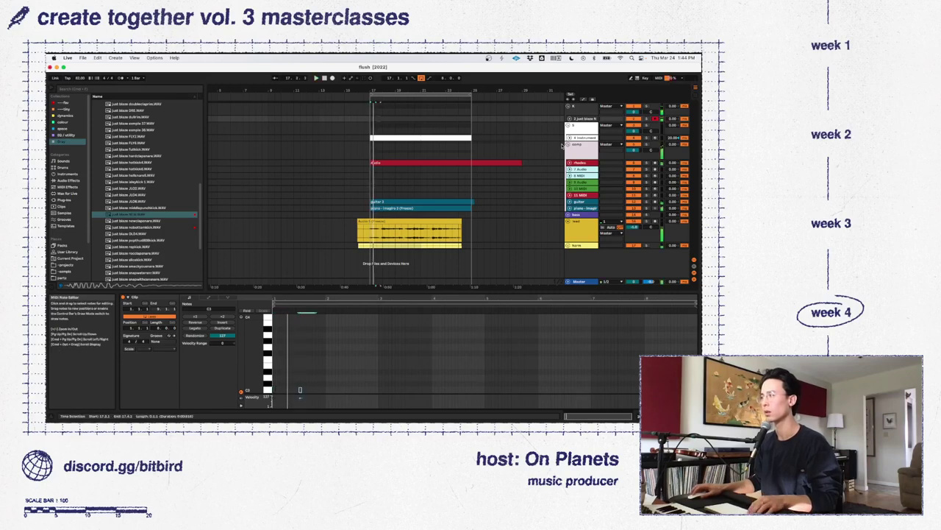
Lower the kick Simpler's filter frequency to about 1 kHz and shorten its decay, finishing in Session View
click(588, 118)
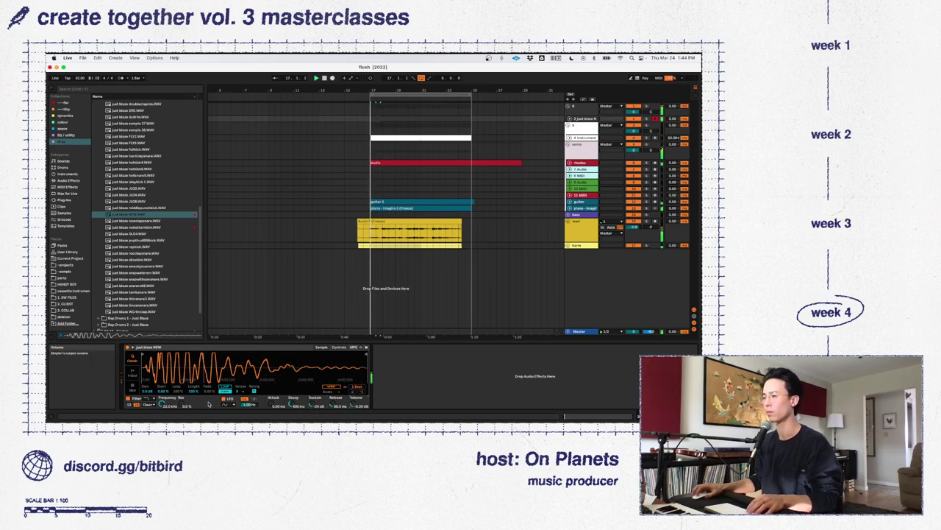
drag(161, 403, 161, 423)
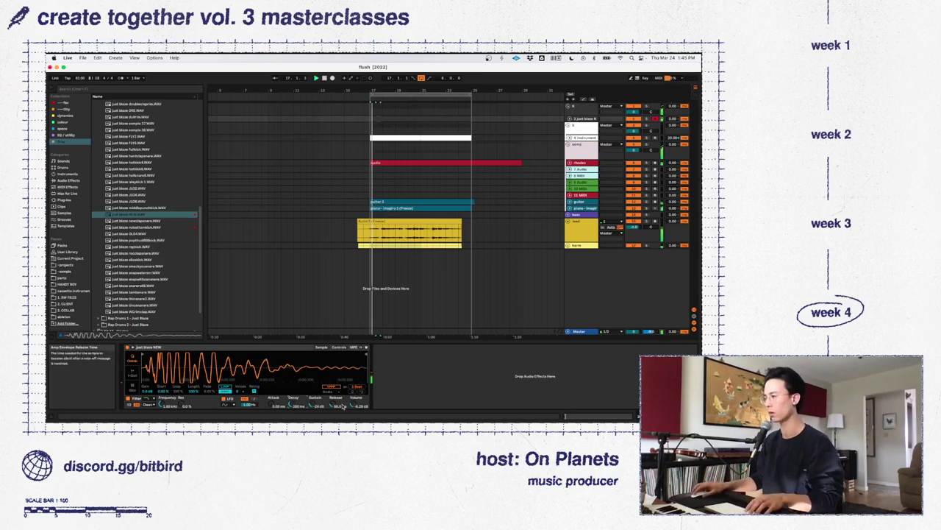
key(Tab)
key(Tab)
key(Tab)
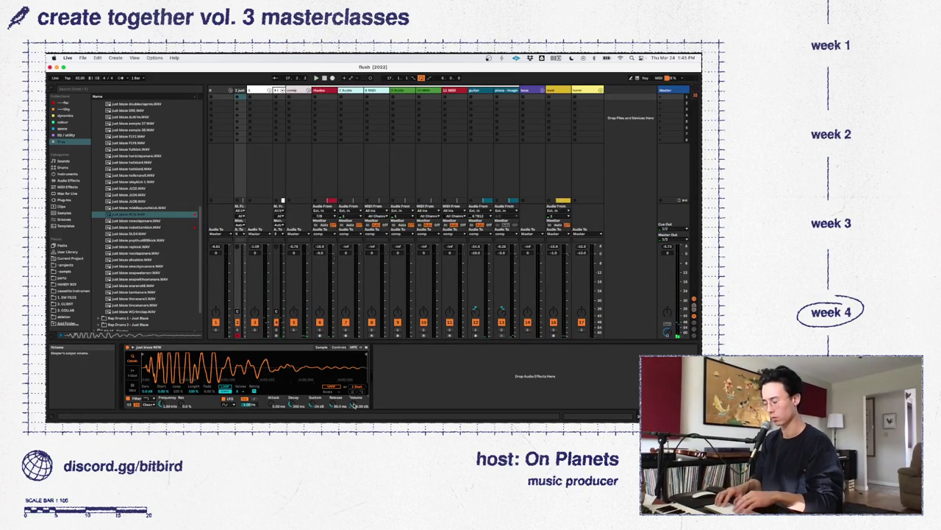
Add EQ Eight after the kick's Simpler and boost a low band at about 92 Hz while checking it against the loop
right_click(392, 372)
mouse_move(412, 374)
click(445, 374)
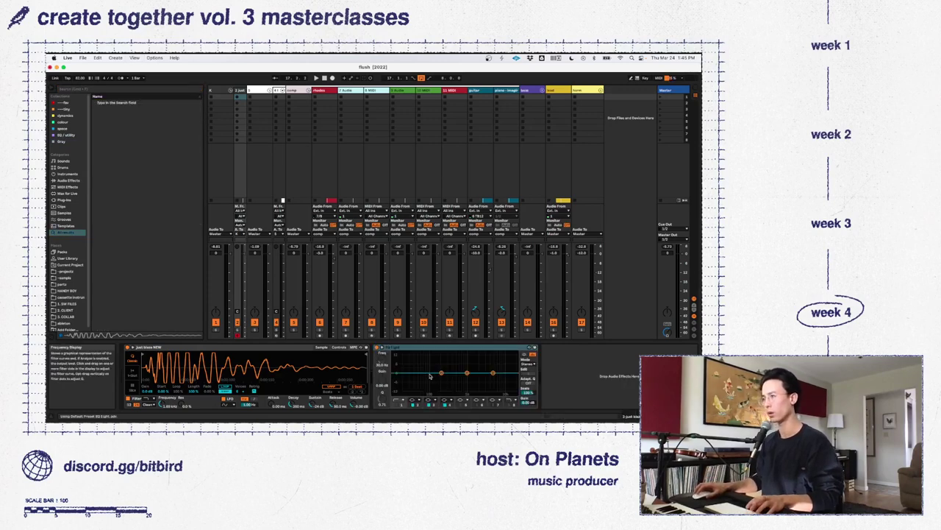
key(space)
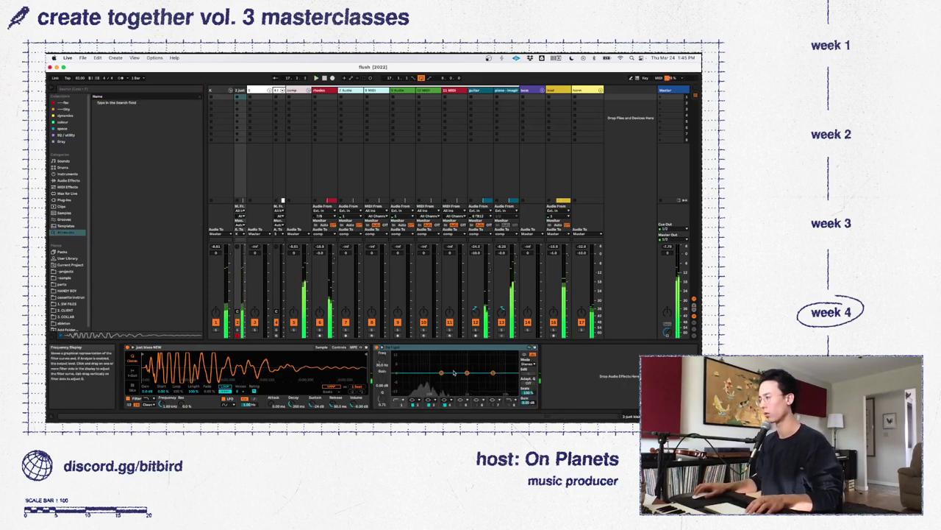
drag(442, 372, 427, 360)
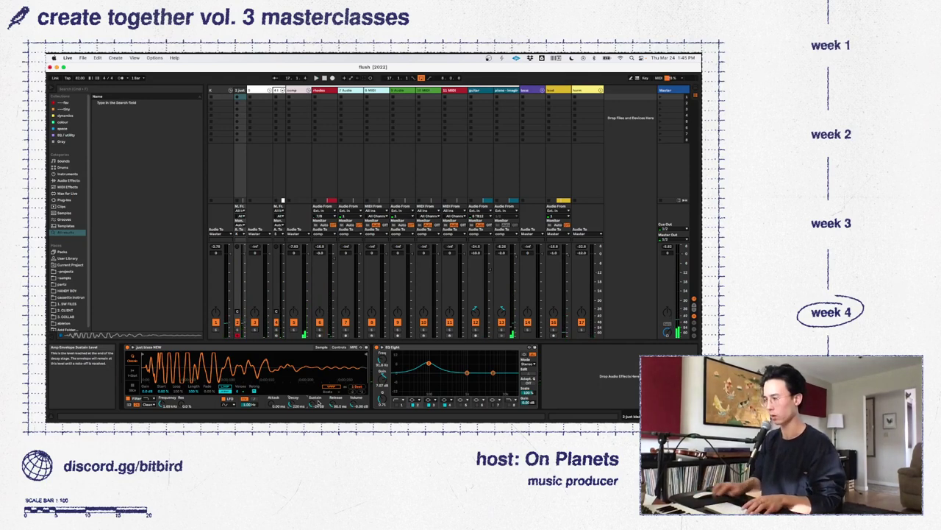
key(space)
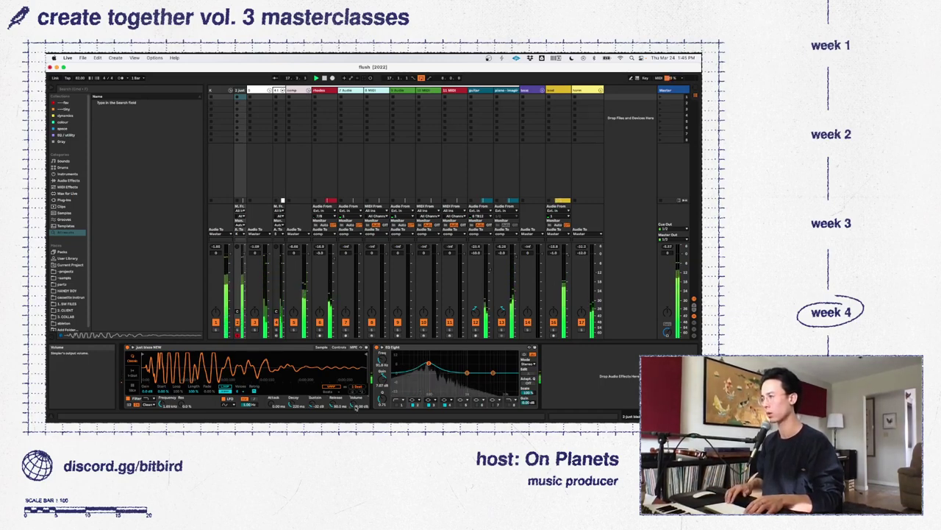
Show the kick Simpler's detailed controls, lower the EQ Eight boost to about 84 Hz, and fold the EQ device
click(339, 347)
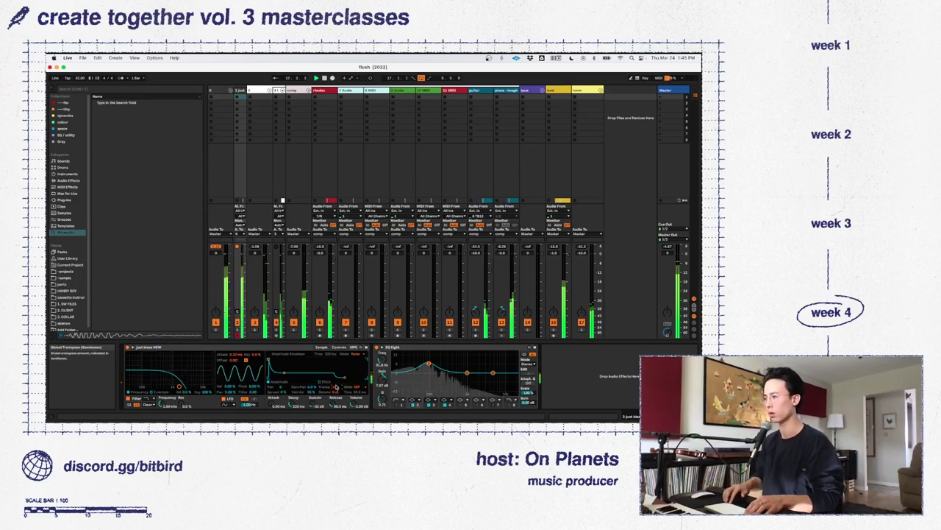
drag(428, 366, 427, 364)
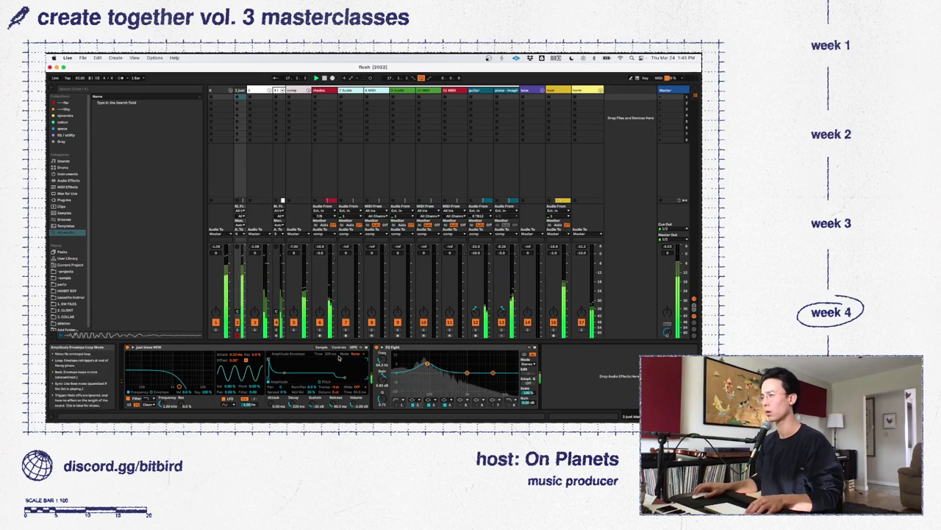
click(414, 350)
key(Delete)
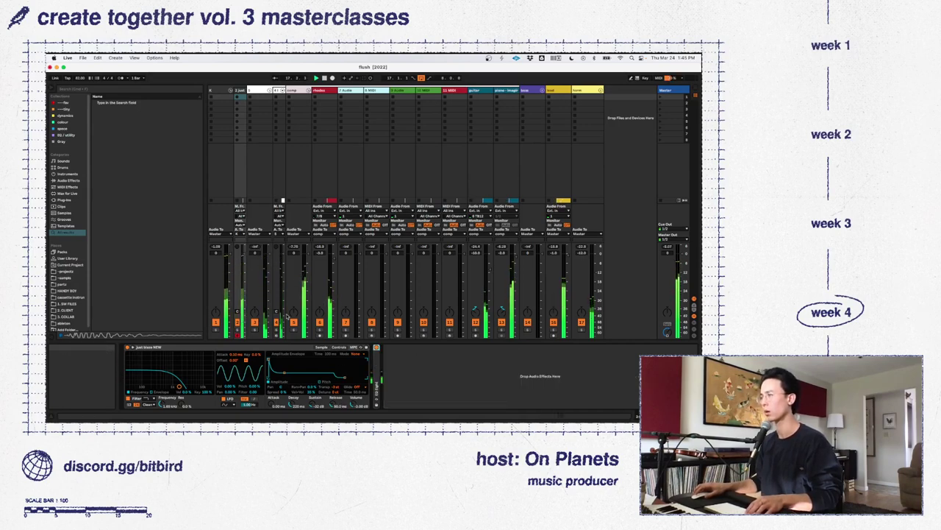
Reopen the kick clip in Arrangement View, move its second note to 1.2.4, and play the loop to check the timing
key(Tab)
double_click(390, 117)
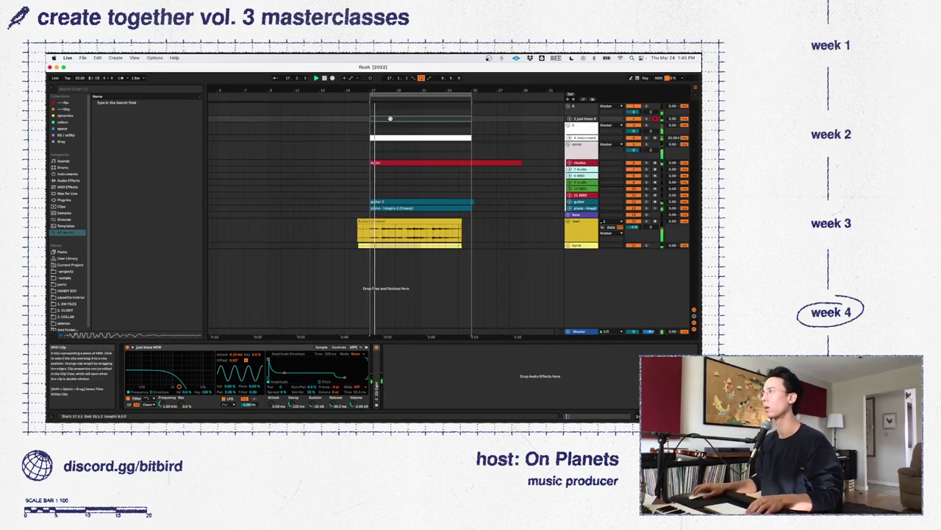
click(300, 390)
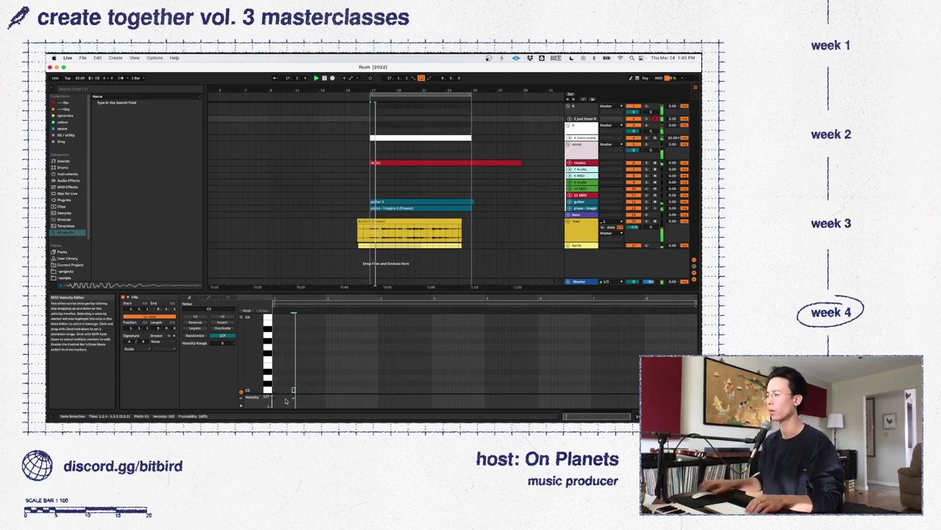
key(space)
key(space)
scroll(288, 383, down, 2)
key(space)
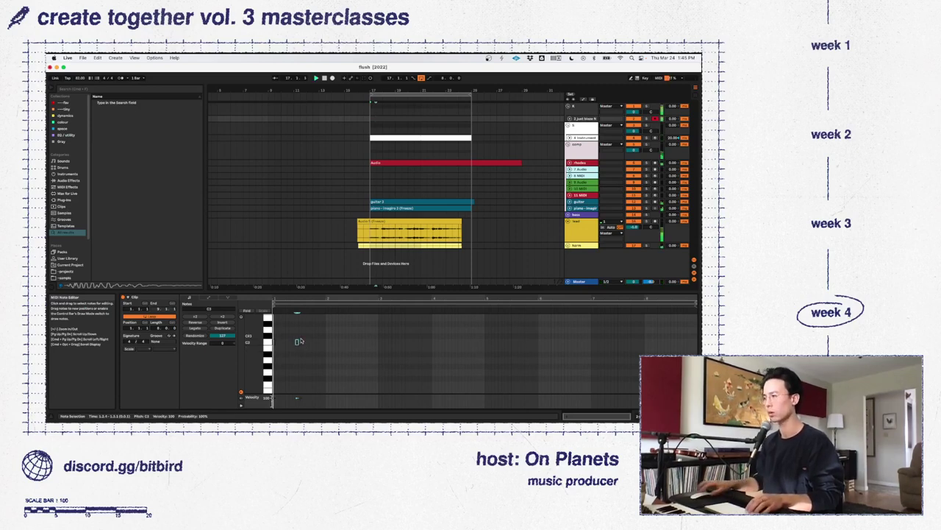
Extend the kick pattern with more C3 notes across the clip's first two bars, and select all of its notes
double_click(300, 342)
key(super+d)
key(space)
key(space)
click(300, 342)
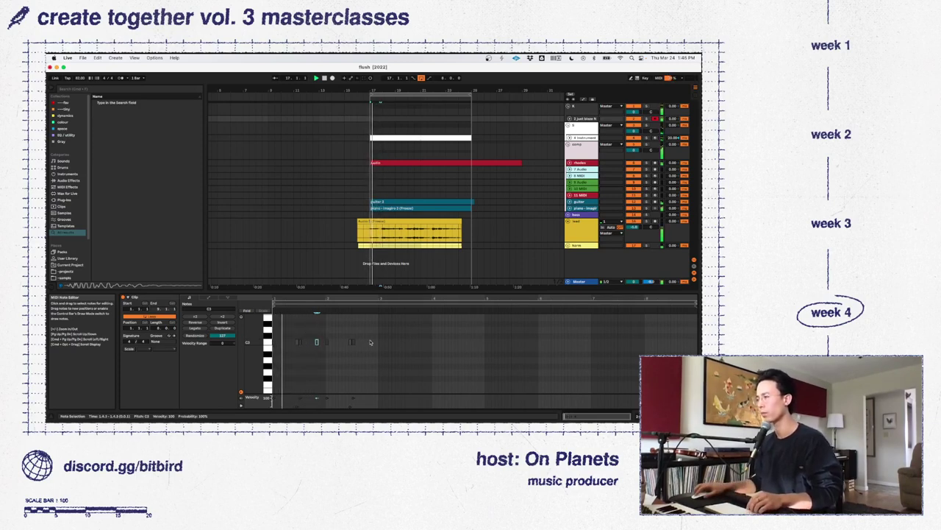
drag(364, 315, 273, 357)
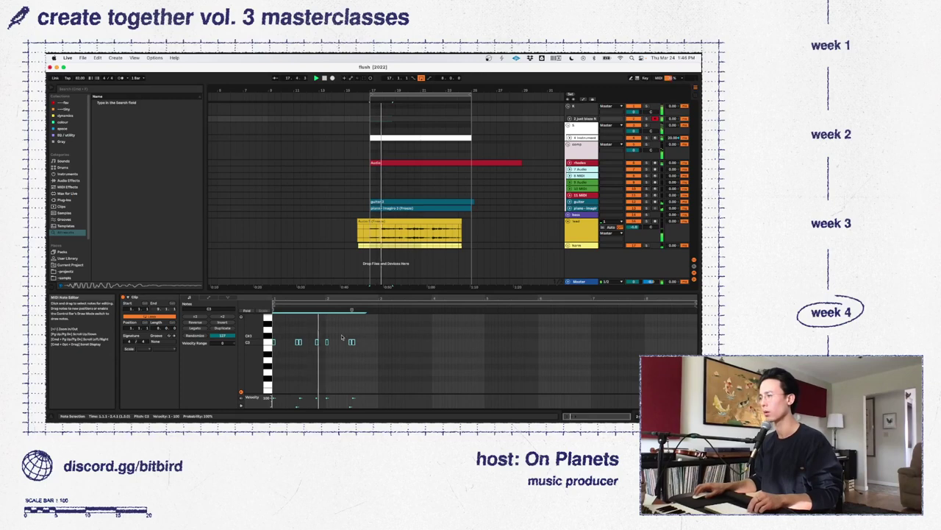
Unfold the harmony group and set the warp mode of its two vocal clips, left and right, to Complex Pro
click(80, 78)
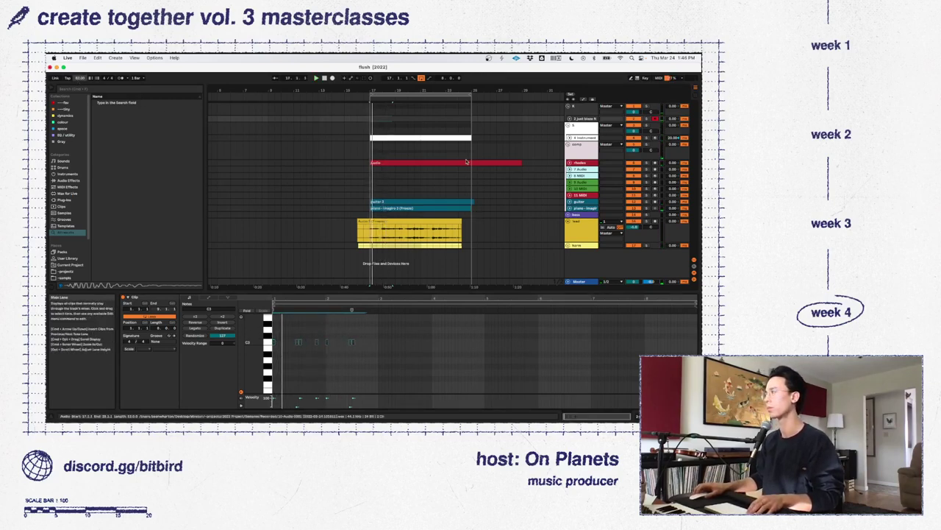
click(424, 227)
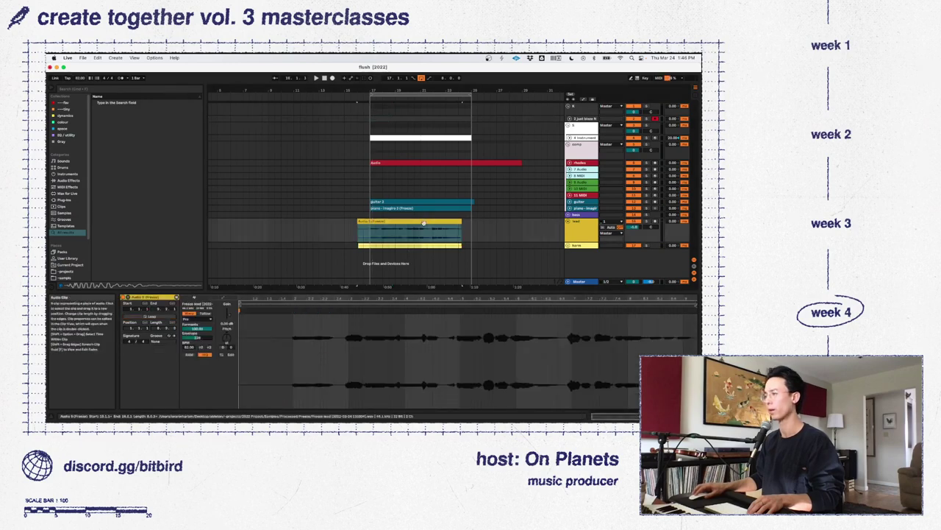
click(569, 244)
scroll(419, 243, down, 2)
click(418, 229)
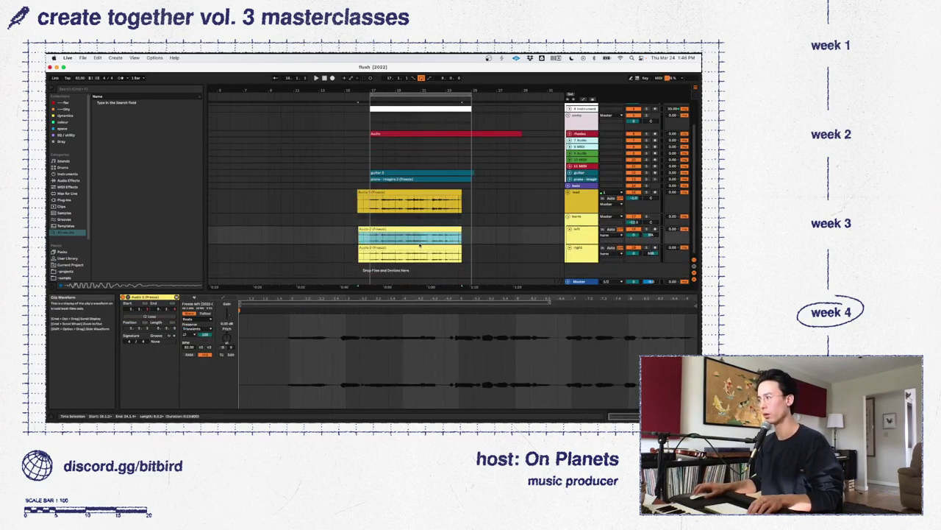
shift+click(417, 247)
click(200, 320)
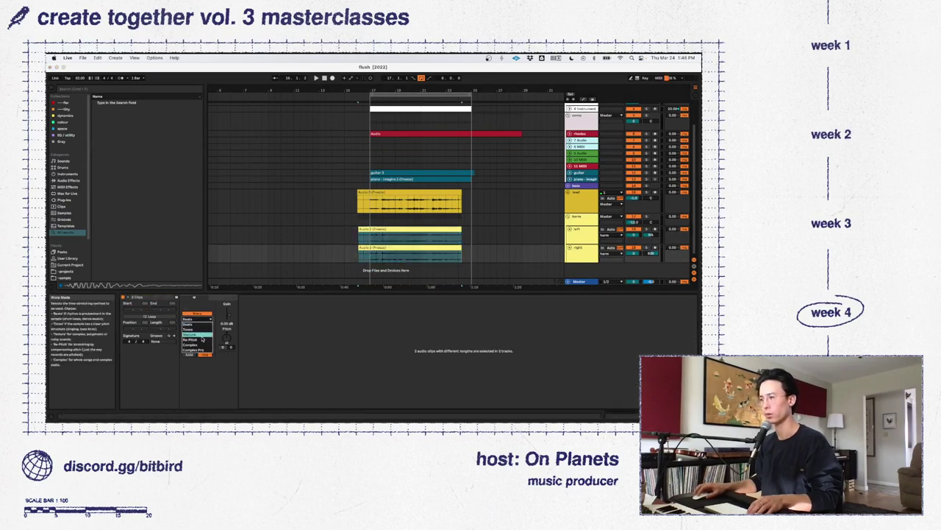
click(197, 346)
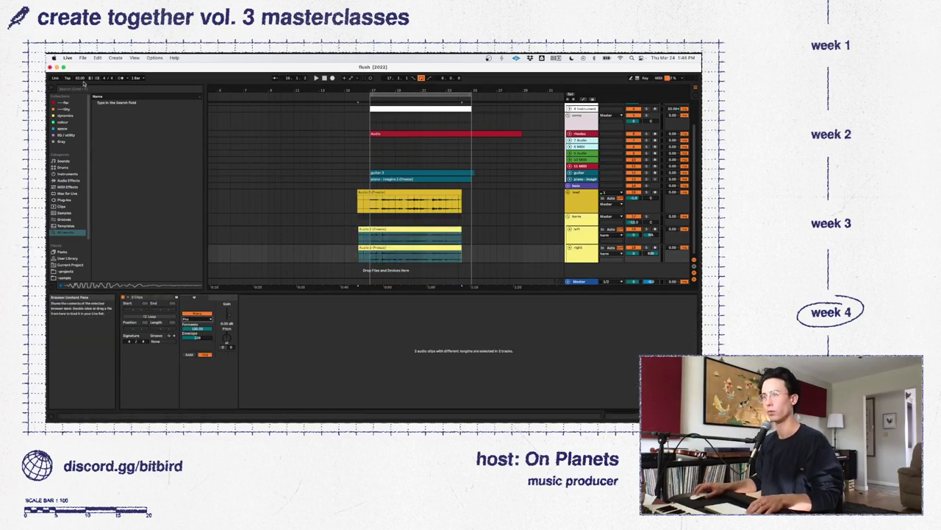
Adjust the song tempo during playback and check how the lead vocal clip follows it
key(space)
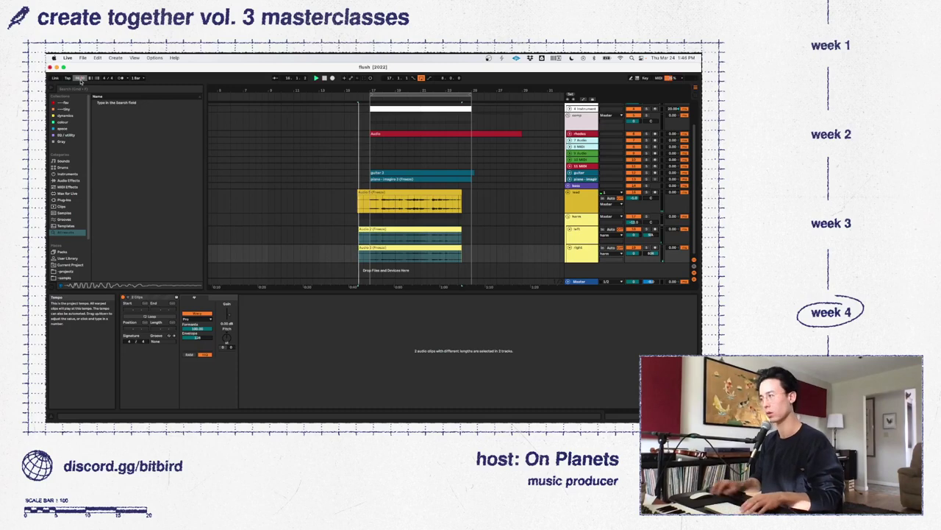
click(380, 189)
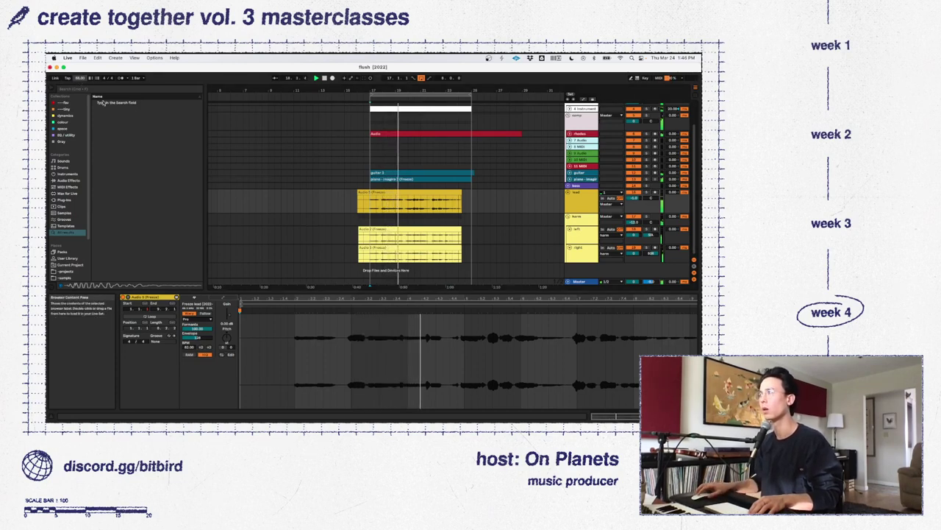
key(space)
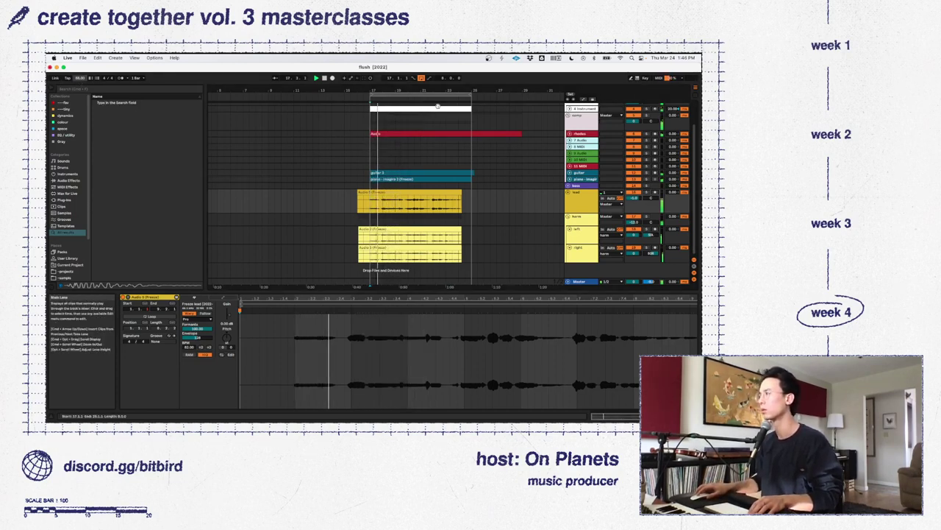
Open the kick clip, play the loop from bar 17, and compare the track levels in the Session View mixer
scroll(559, 187, up, 3)
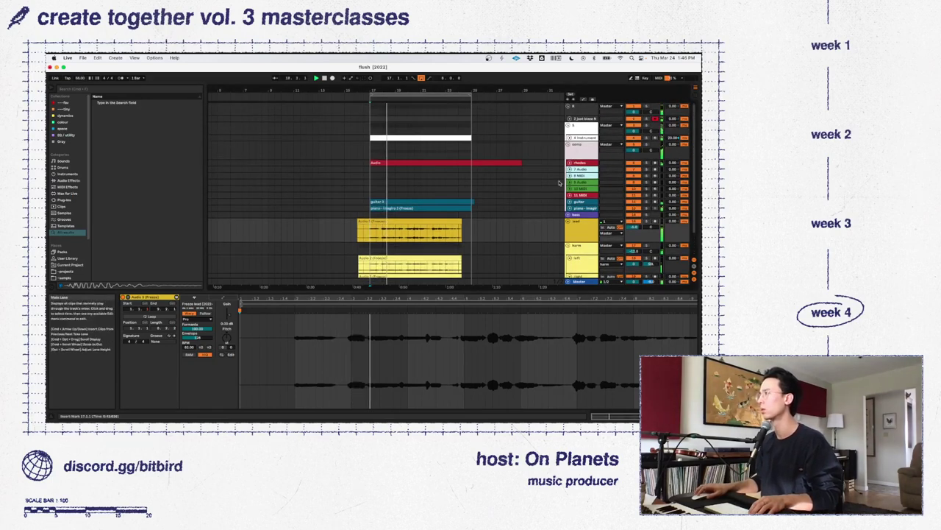
click(441, 119)
key(space)
key(space)
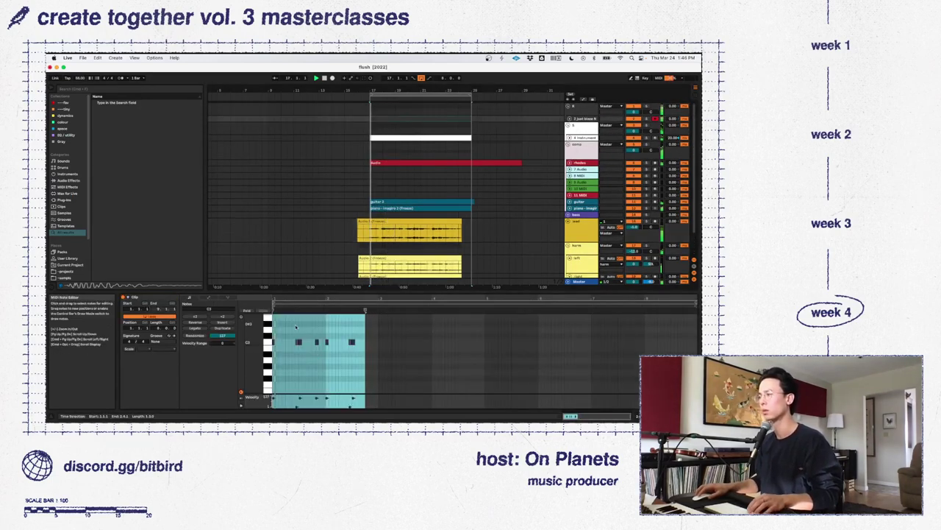
key(space)
key(Tab)
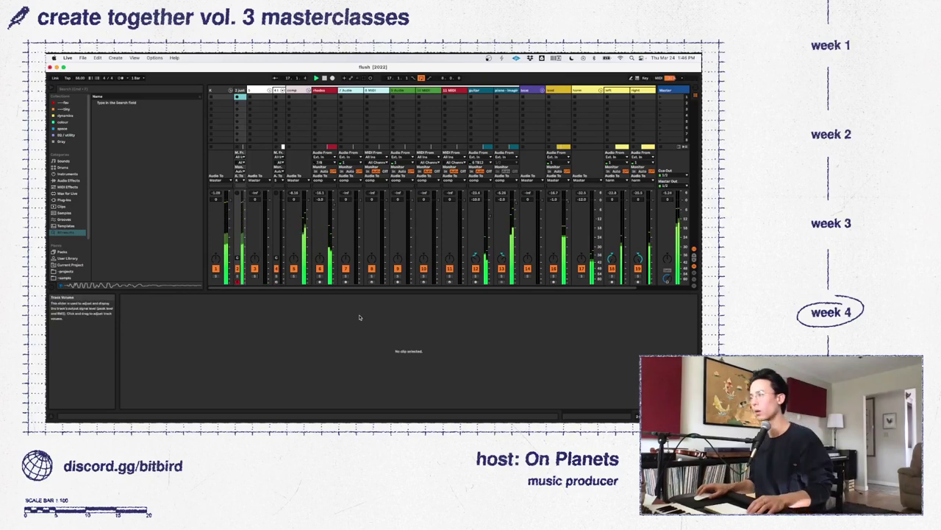
key(Tab)
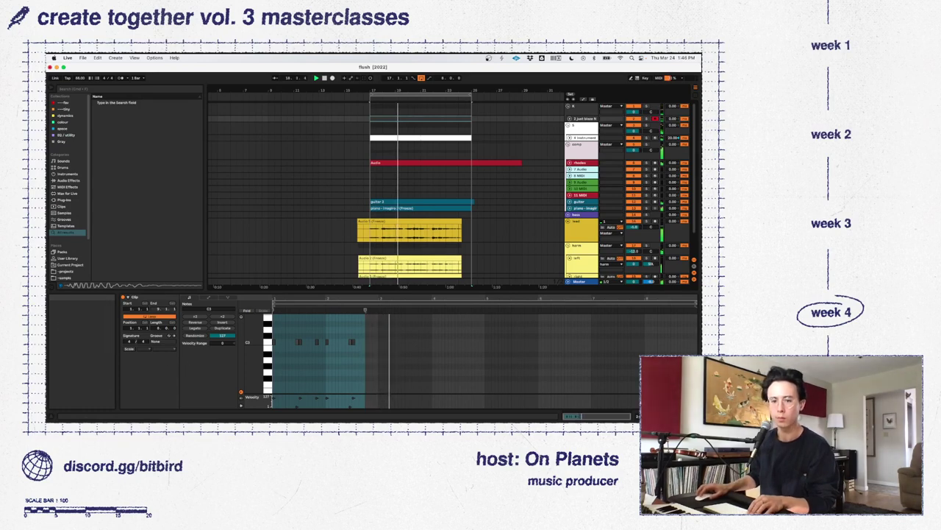
key(space)
key(space)
Duplicate the kick notes into the clip's third and fourth bars and set the loop length to 4 bars
drag(373, 355, 271, 327)
key(super+c)
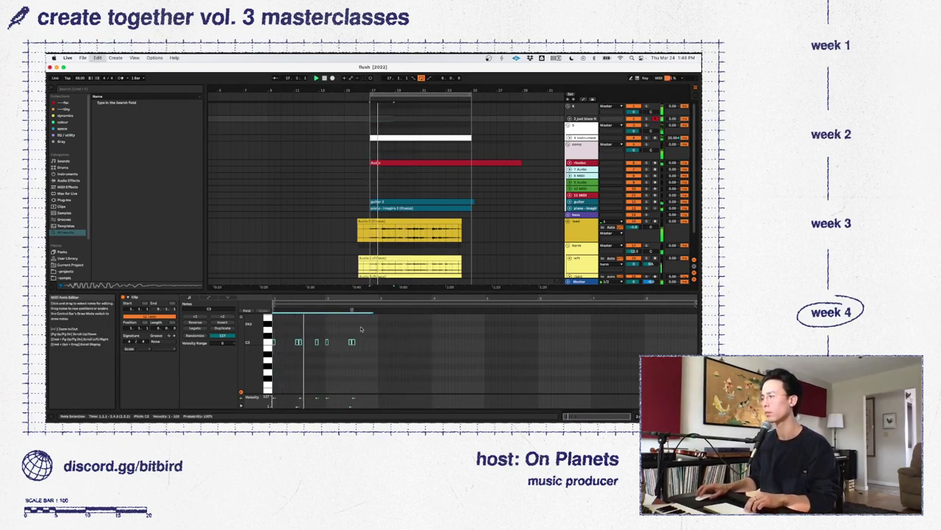
key(super+d)
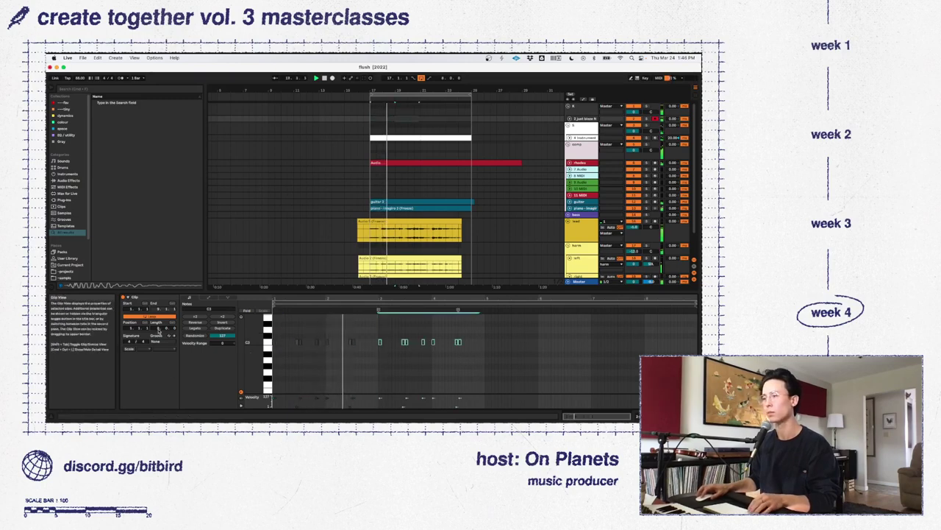
text(4)
key(Return)
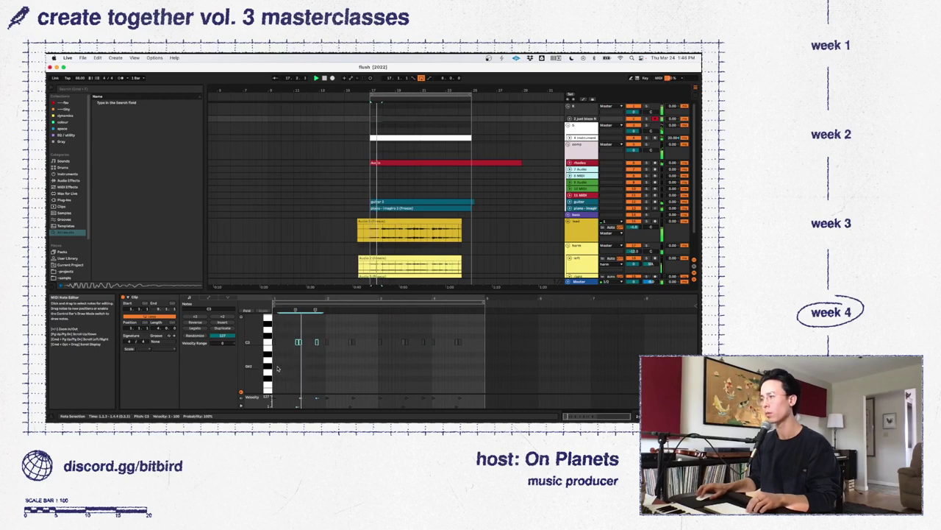
Insert a MIDI track below the Just Blaze kick and check the levels in the Session View mixer during playback
right_click(588, 118)
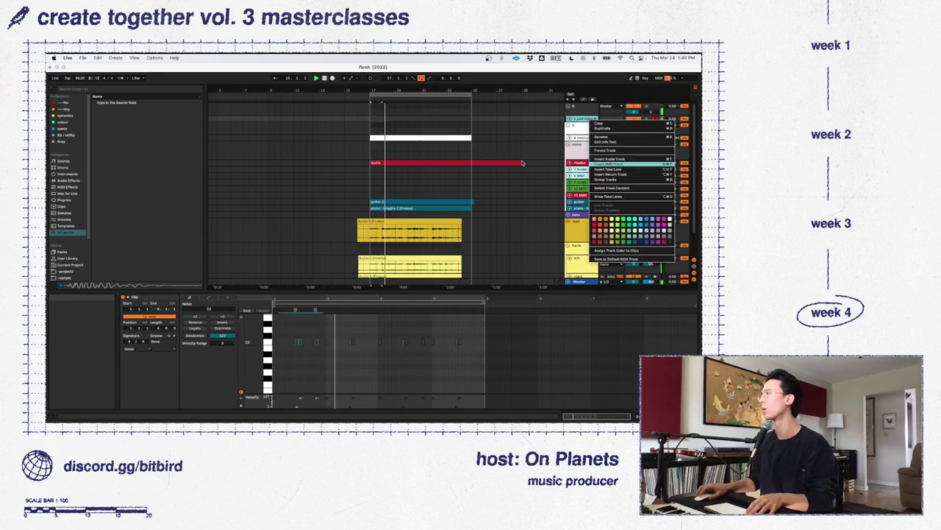
key(Escape)
key(Tab)
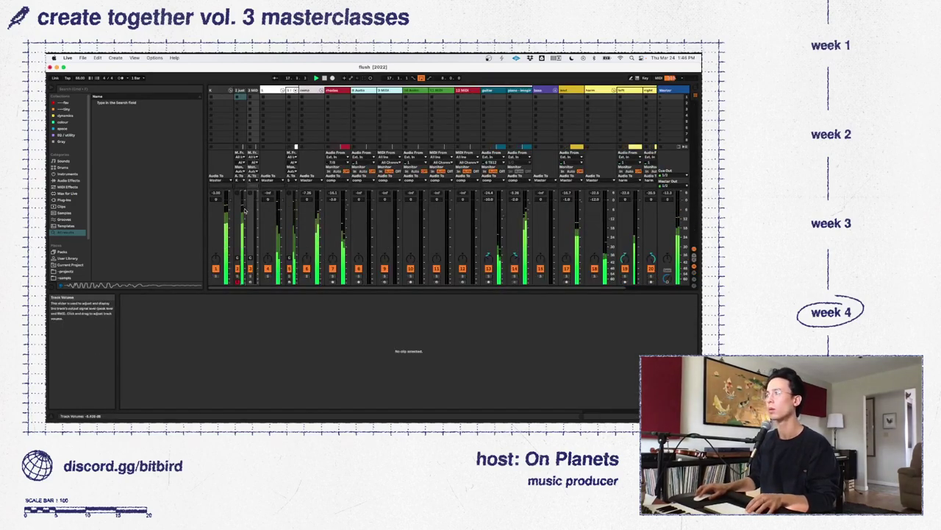
scroll(595, 207, right, 3)
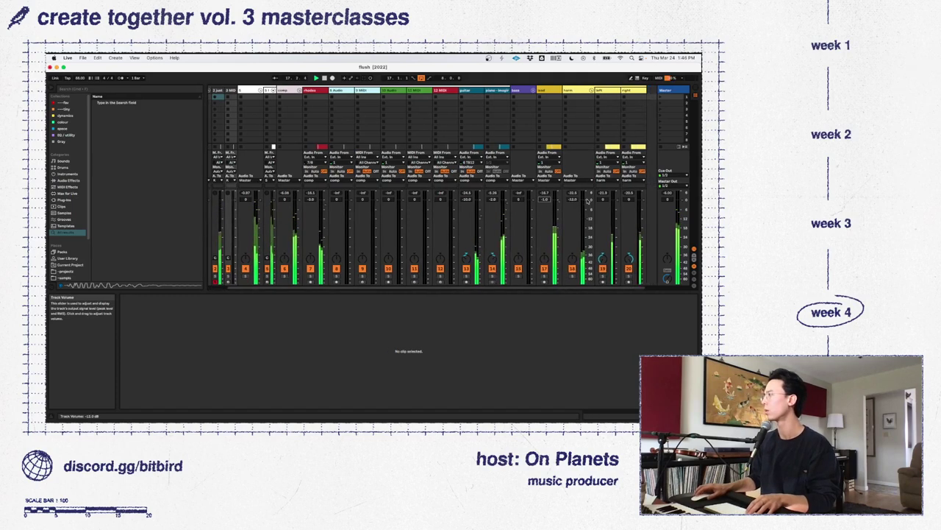
scroll(559, 206, left, 2)
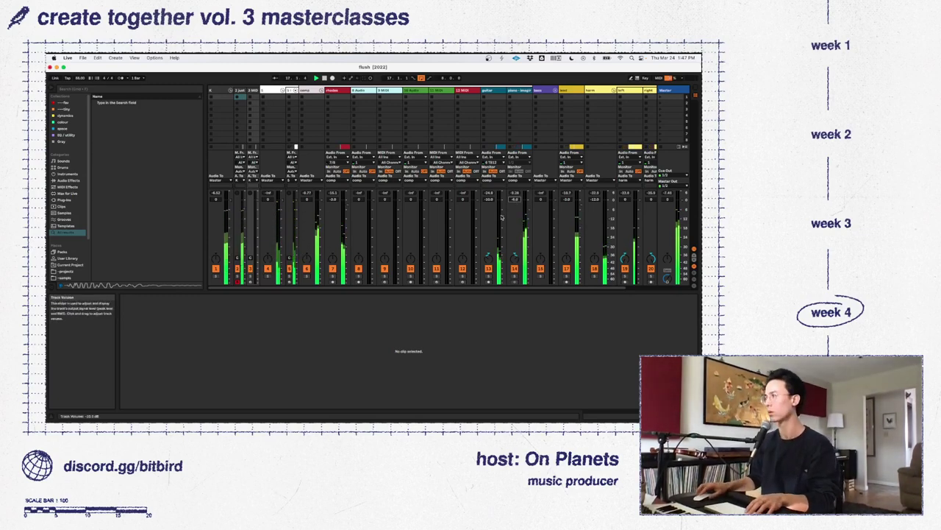
key(Tab)
key(Tab)
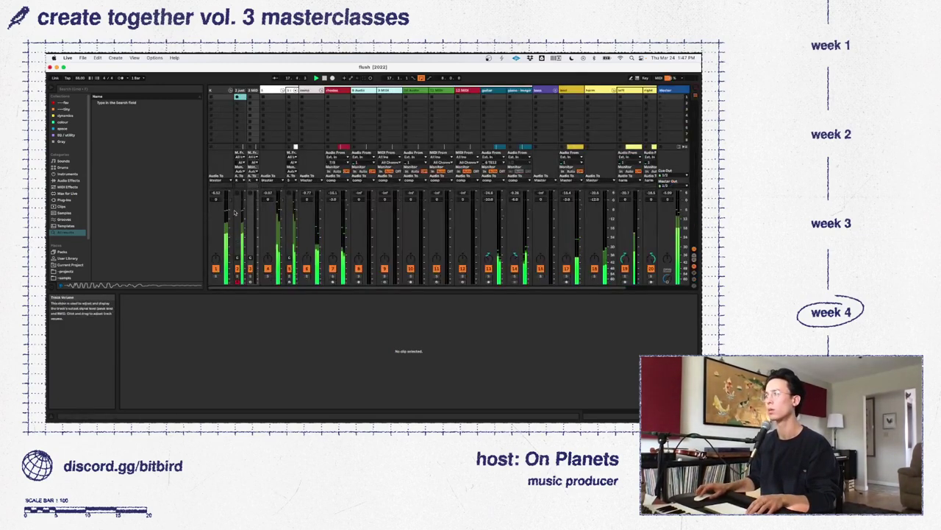
key(Tab)
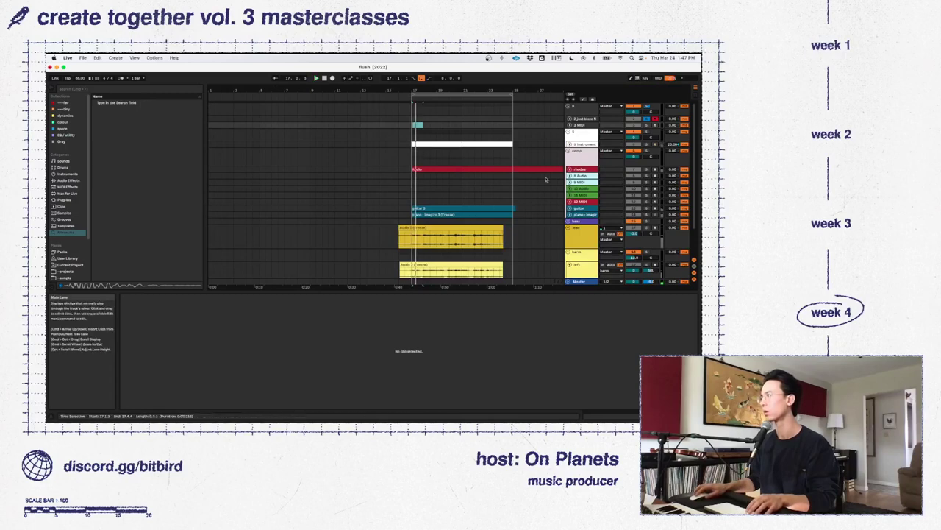
Try a second EQ Eight at the end of the kick's device chain during playback, and delete it
click(583, 120)
right_click(439, 357)
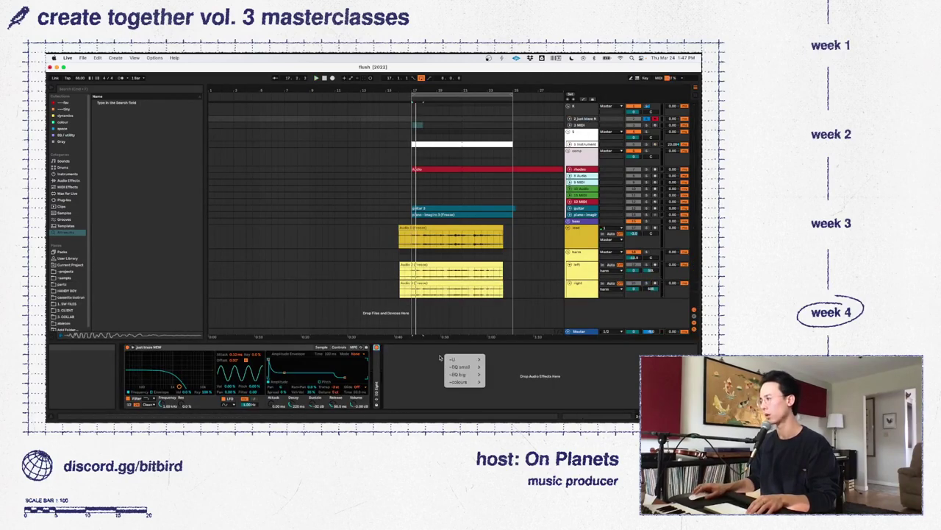
mouse_move(459, 359)
click(504, 358)
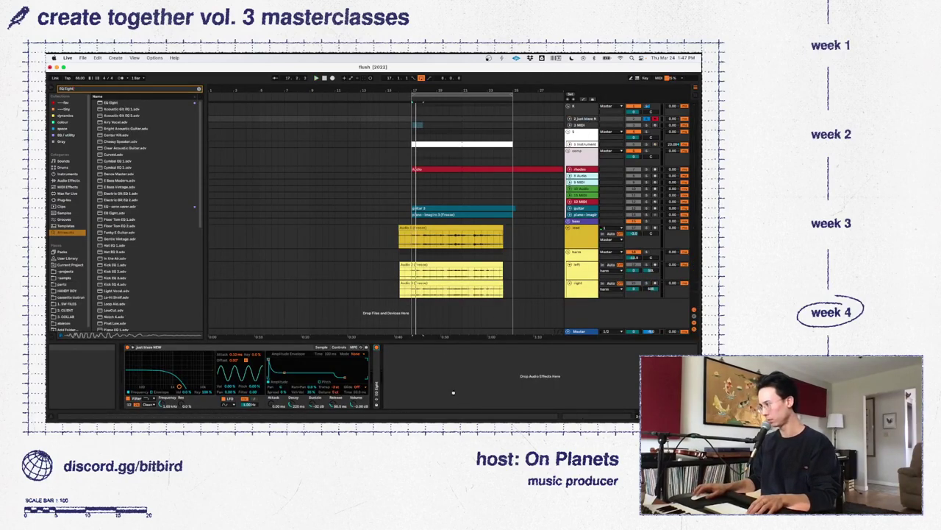
click(539, 363)
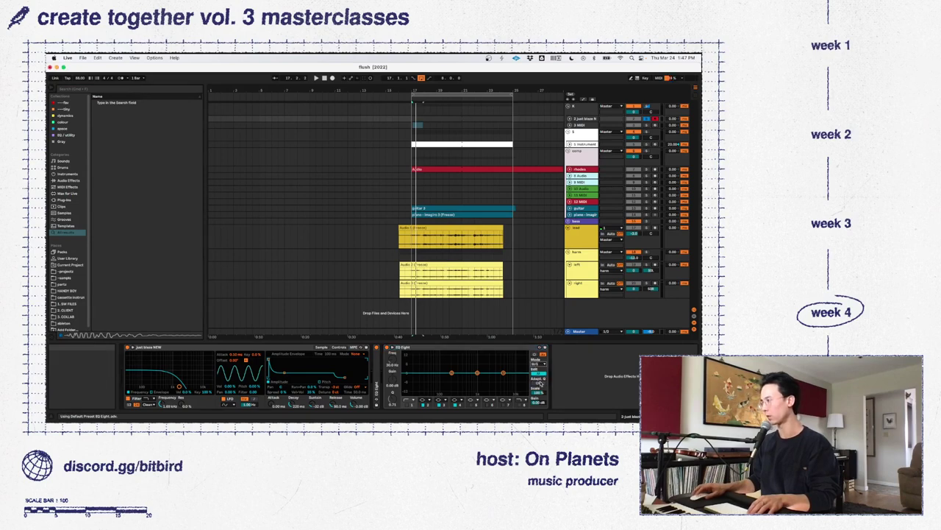
click(539, 382)
key(space)
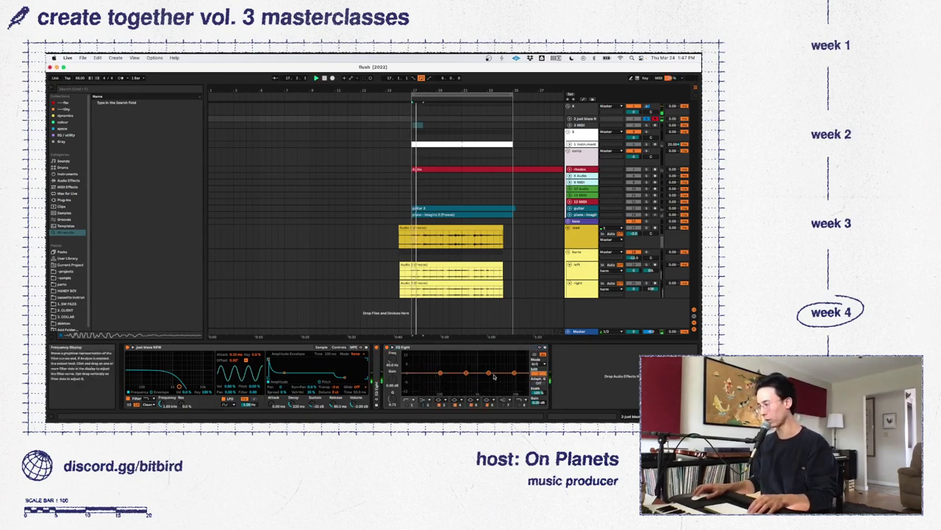
click(463, 350)
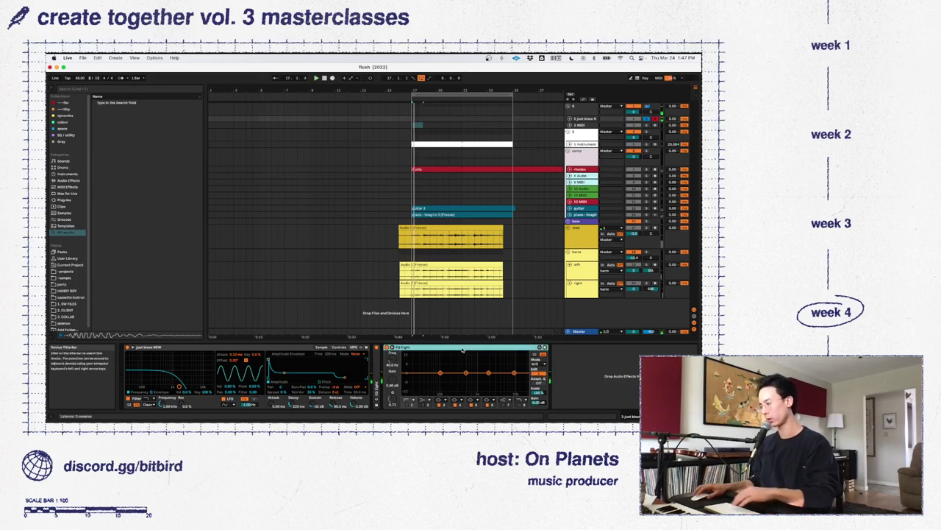
key(Delete)
Solo the new MIDI track below the kick and stop playback
click(466, 125)
click(448, 119)
click(646, 120)
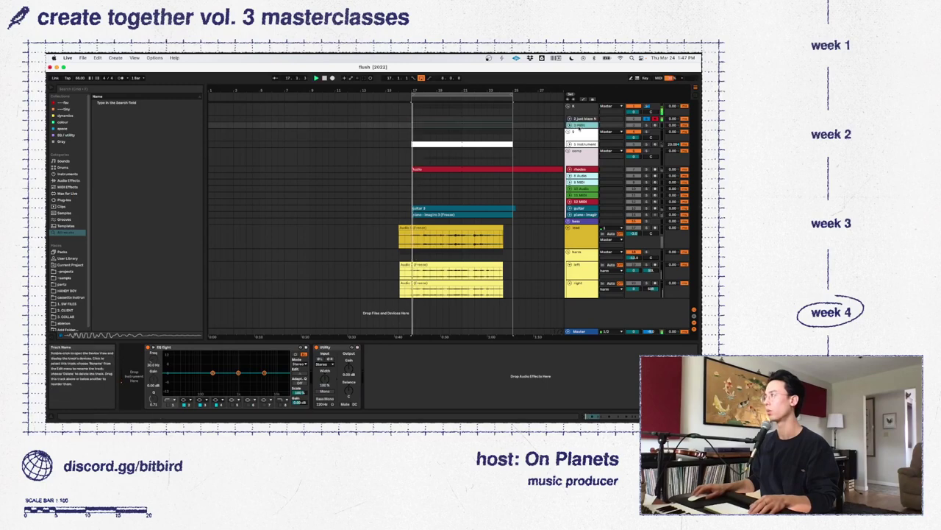
click(647, 125)
key(space)
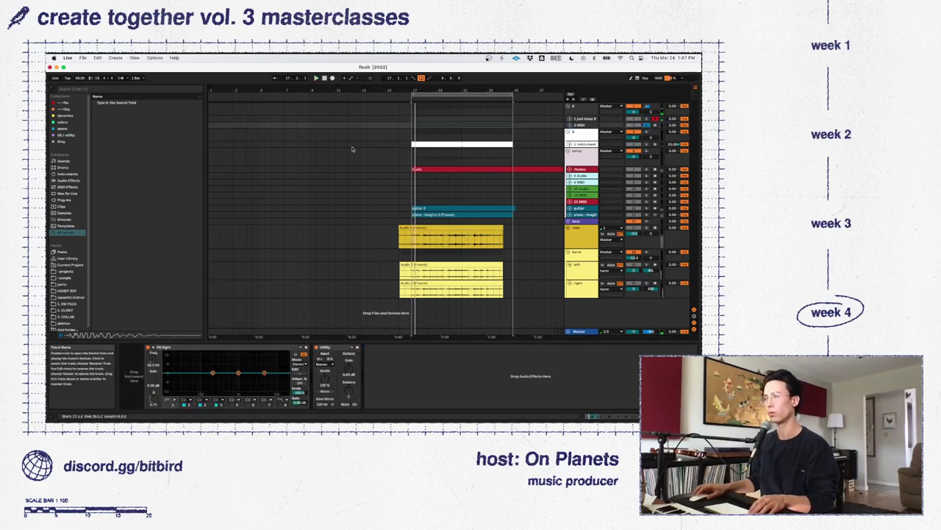
Look through the saved sample collections, audition sounds in the JUST BLAZE DRUMS folder, and collapse it
click(63, 121)
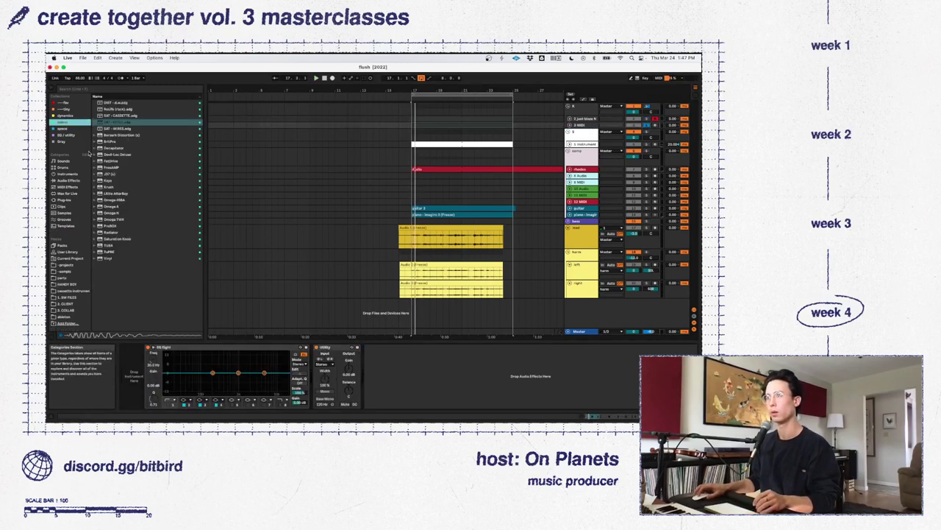
click(68, 141)
click(139, 175)
click(139, 156)
click(143, 221)
scroll(143, 221, down, 2)
click(143, 224)
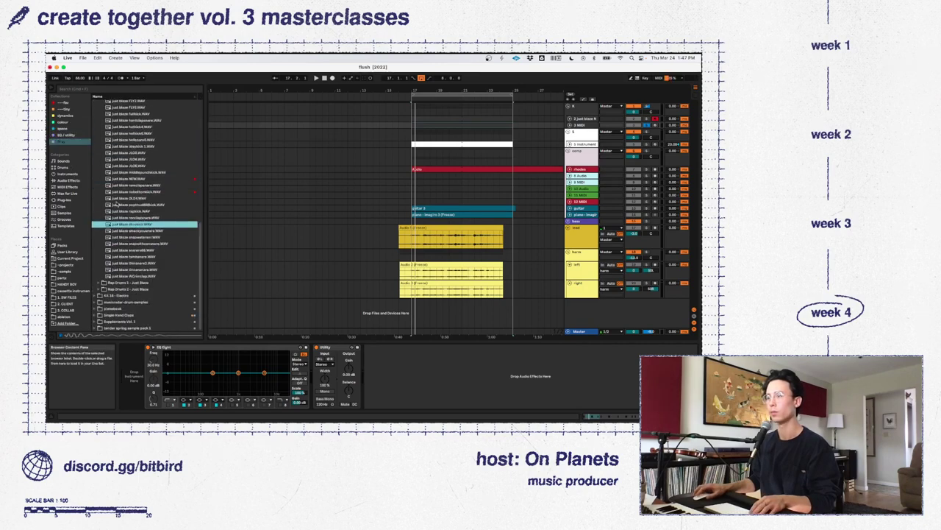
scroll(118, 204, up, 10)
click(95, 174)
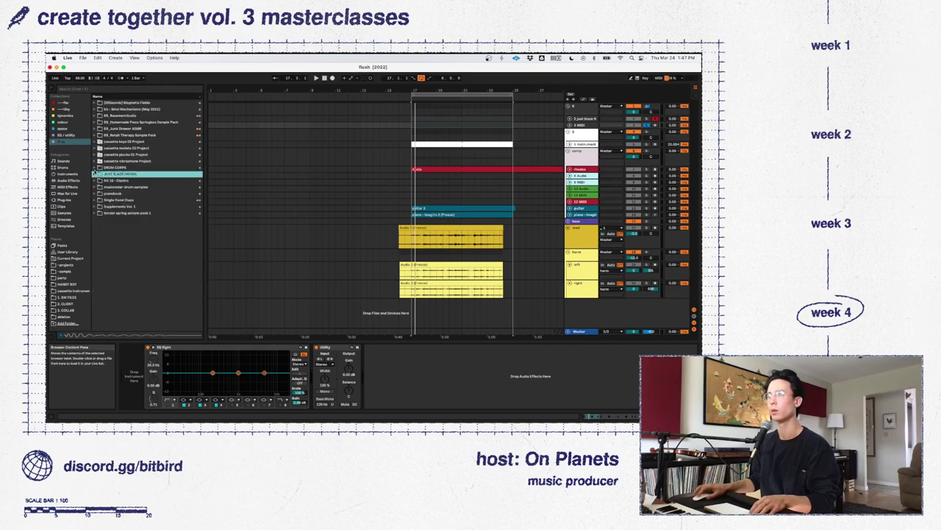
Open the DRUM CORPS folder and audition its bass drum (BD) samples
click(95, 167)
click(112, 207)
click(121, 238)
click(149, 193)
click(142, 180)
click(142, 194)
click(141, 200)
click(141, 187)
click(140, 181)
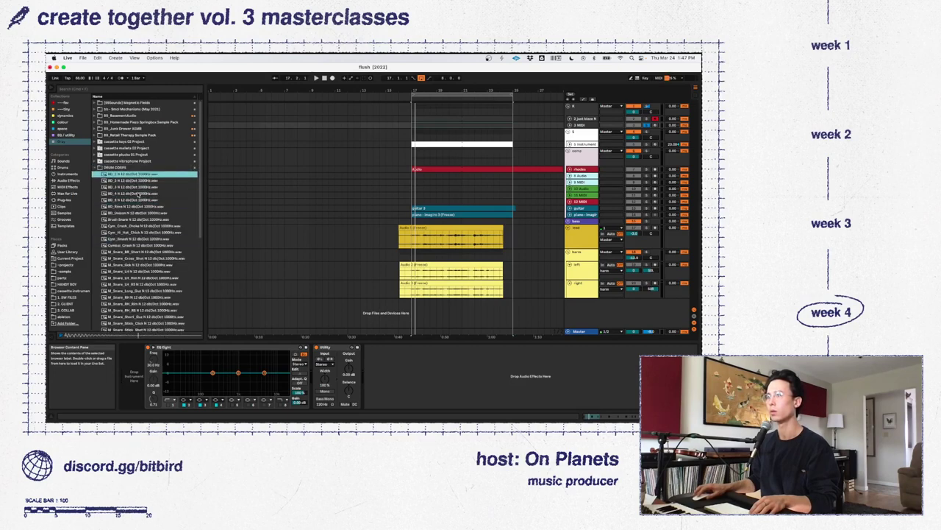
click(138, 200)
Audition the marching snare and tenor drum samples further down the DRUM CORPS folder
scroll(157, 254, down, 5)
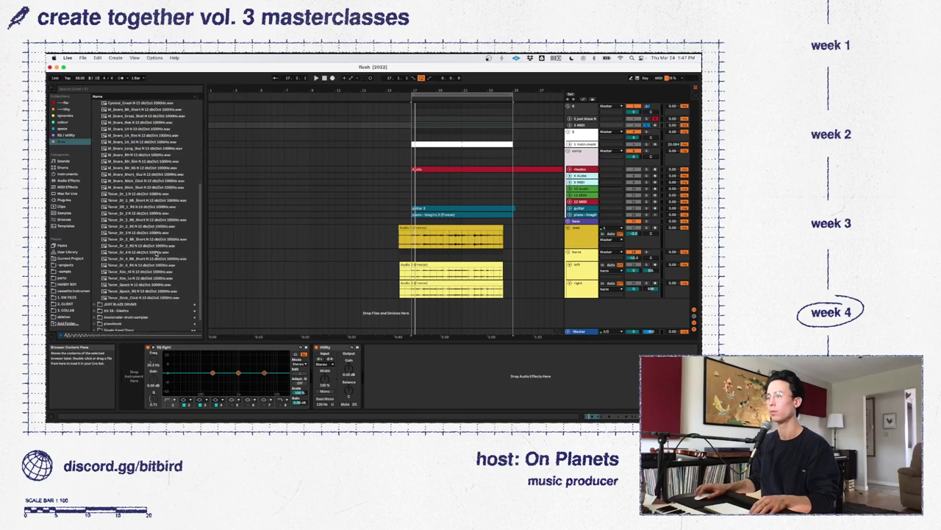
click(152, 251)
scroll(152, 251, down, 1)
click(152, 250)
click(156, 133)
scroll(157, 136, up, 2)
click(151, 200)
click(150, 229)
click(148, 150)
click(148, 163)
click(147, 150)
click(151, 137)
click(150, 142)
click(151, 130)
click(151, 168)
click(151, 181)
scroll(152, 181, down, 1)
scroll(152, 182, down, 1)
click(151, 200)
Return to the bass drum (BD) samples in the DRUM CORPS folder and audition several of them again
scroll(147, 193, up, 6)
click(150, 181)
click(150, 193)
click(150, 174)
click(149, 200)
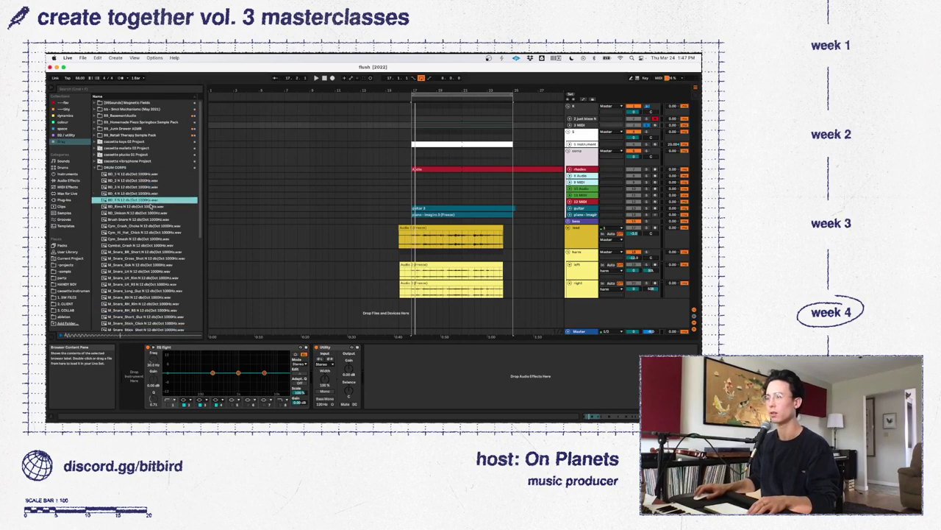
Load the BD_5 sample onto the MIDI track below the kick and play the loop
click(581, 125)
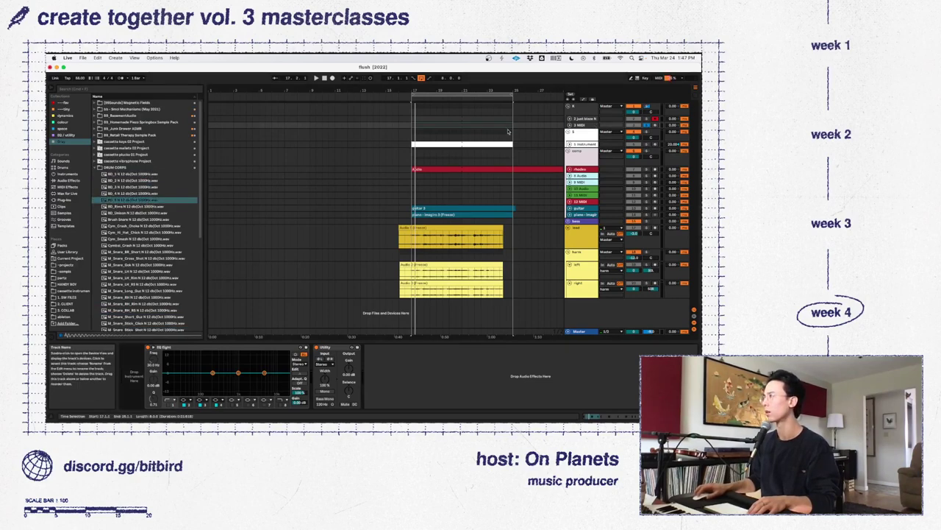
double_click(475, 124)
key(space)
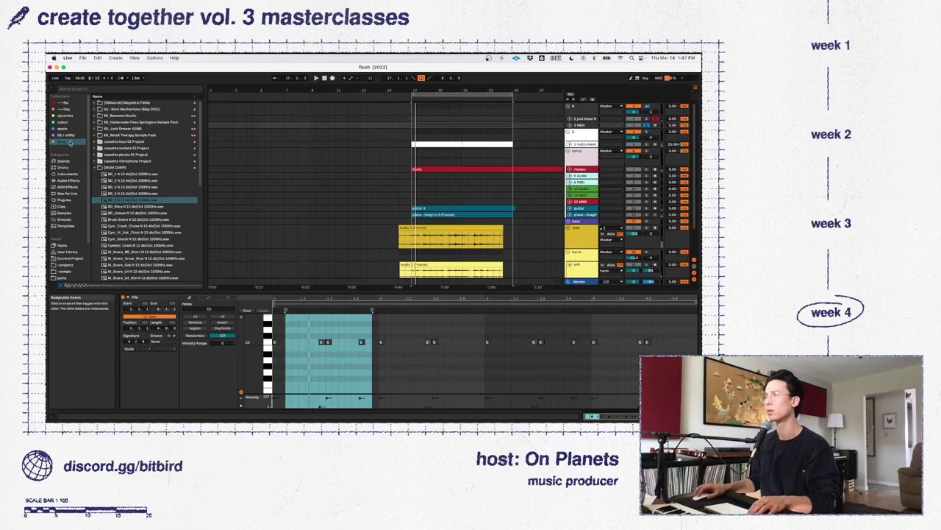
double_click(140, 199)
key(space)
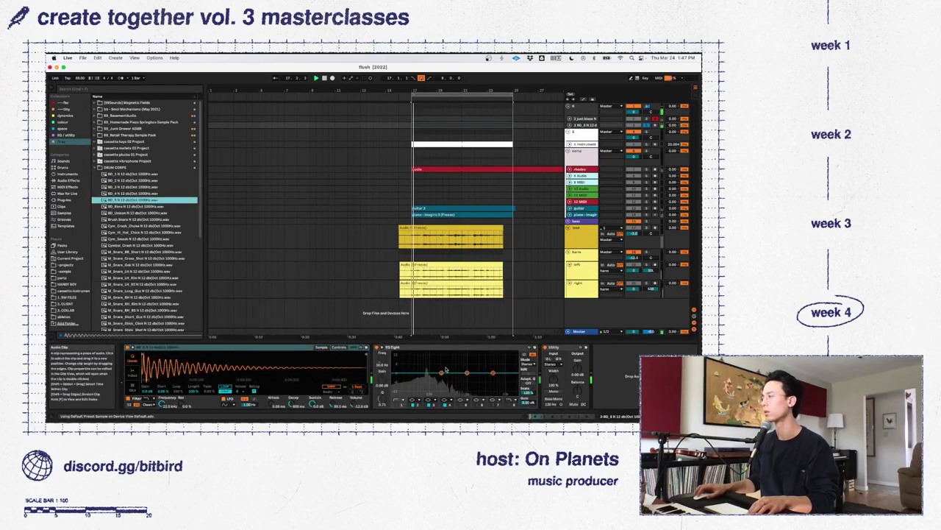
Boost the bass drum layer around 86 Hz in EQ Eight and add the Haas widening delay rack after Utility
drag(442, 374, 428, 362)
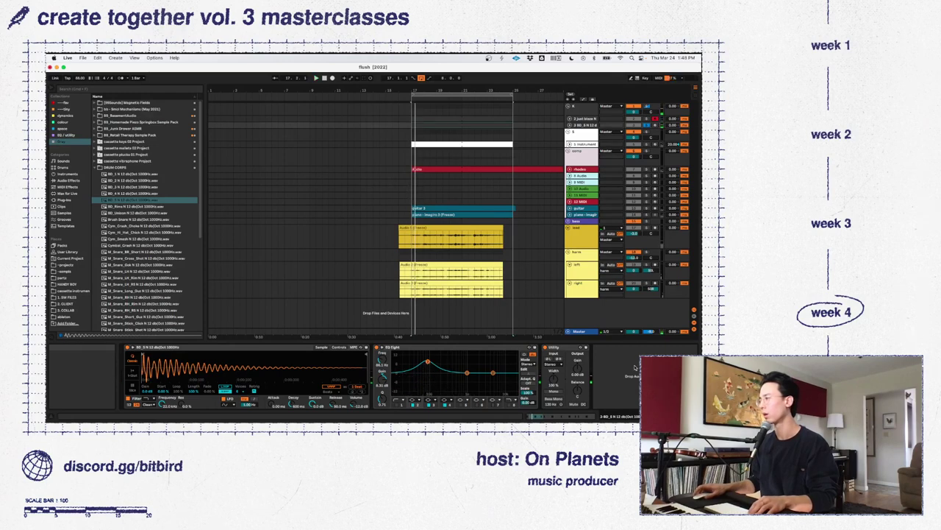
mouse_move(638, 369)
click(611, 385)
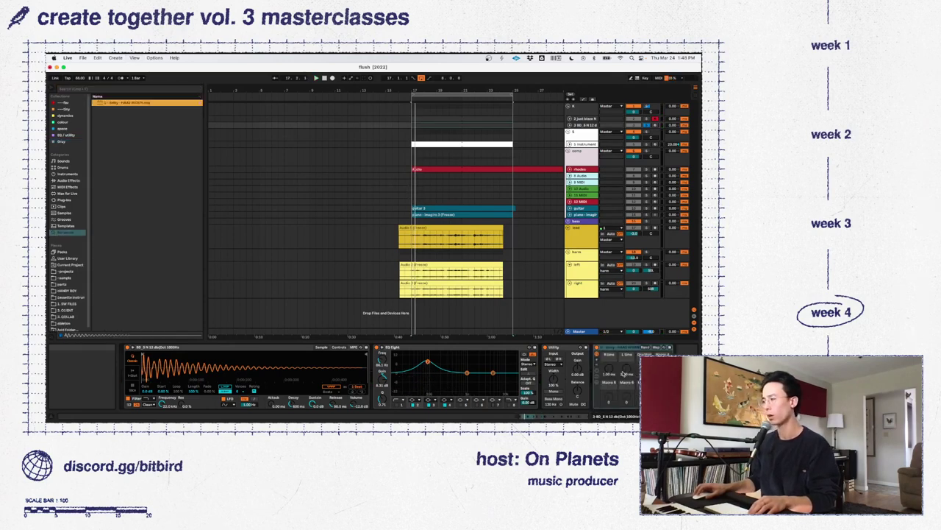
key(space)
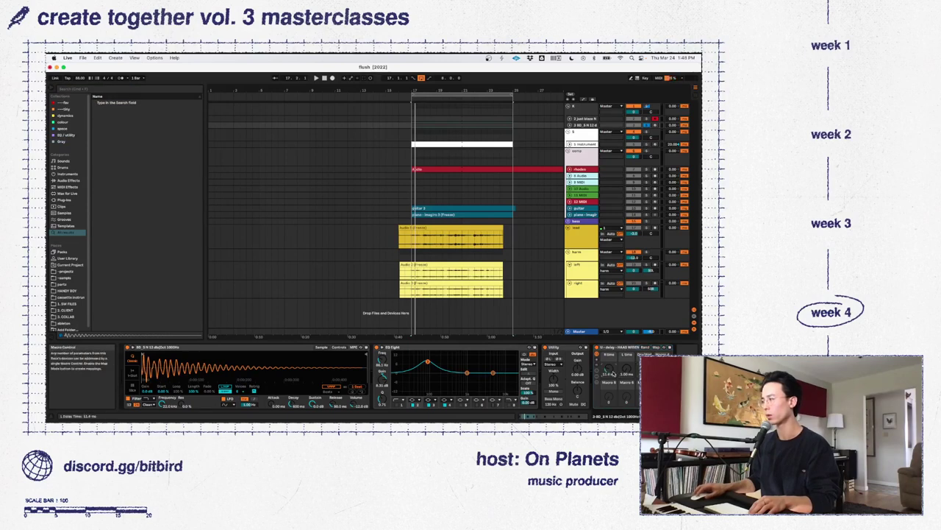
key(space)
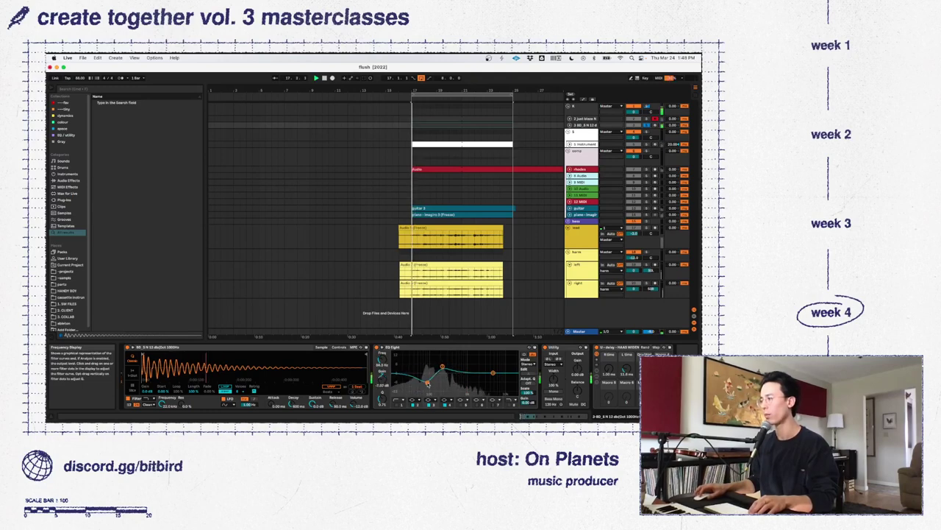
Narrow the bass drum layer's frequency range in EQ Eight with low-cut and high-cut filters during playback
click(395, 405)
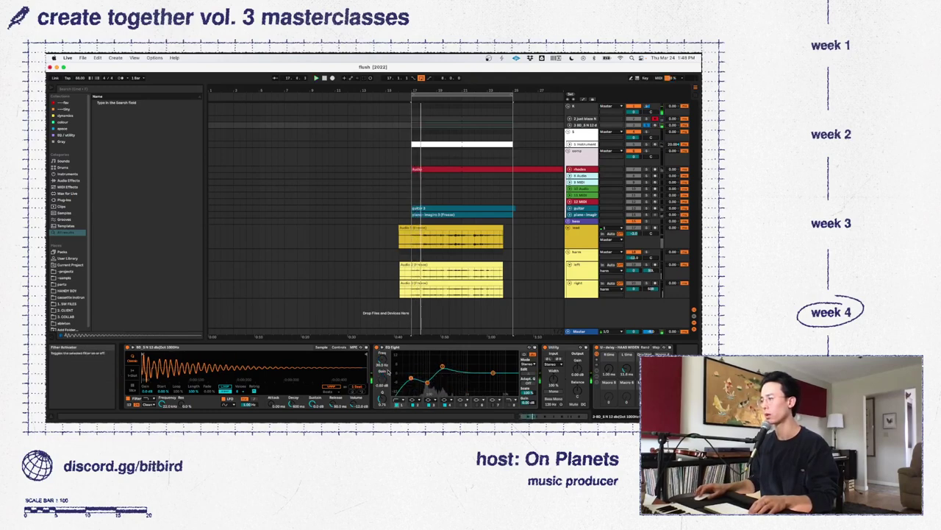
drag(514, 380, 490, 375)
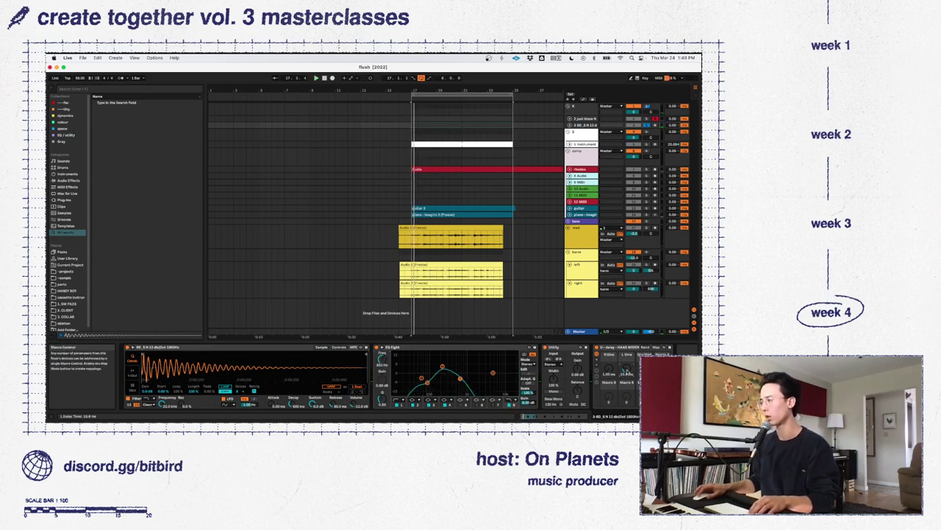
key(space)
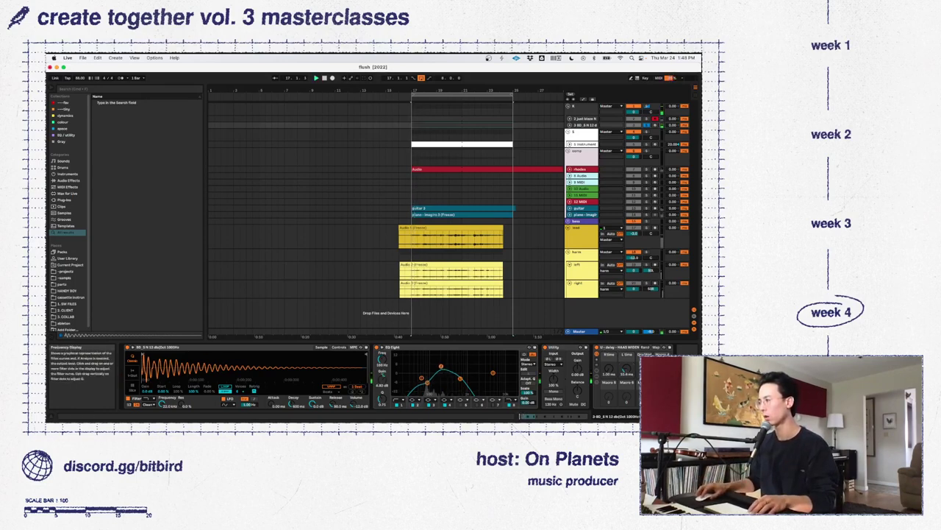
key(space)
Show the bass drum sampler's controls, check the layer in the mixer with the full arrangement, and collapse its three effects
click(339, 347)
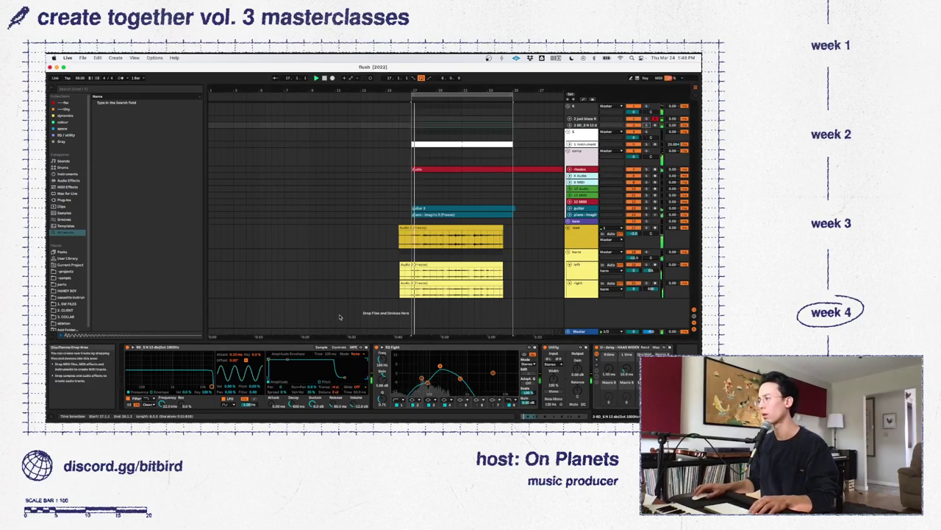
key(Tab)
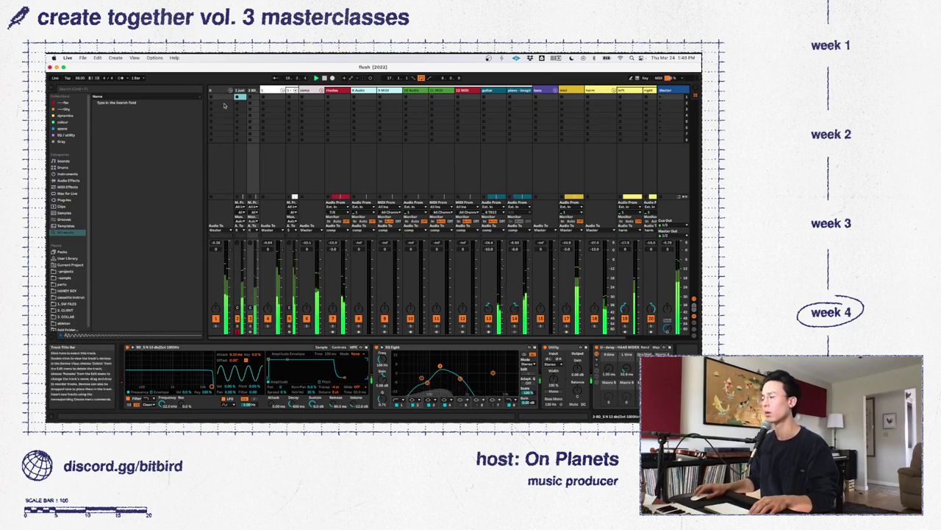
double_click(407, 347)
double_click(407, 347)
double_click(411, 347)
key(Tab)
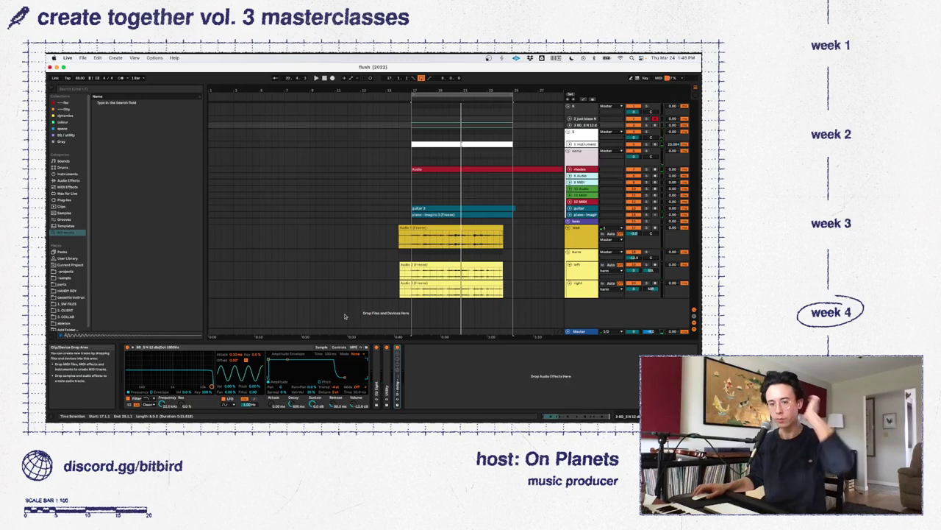
Add Omega TWK from the colour collection to the K group and open its plug-in window
click(581, 106)
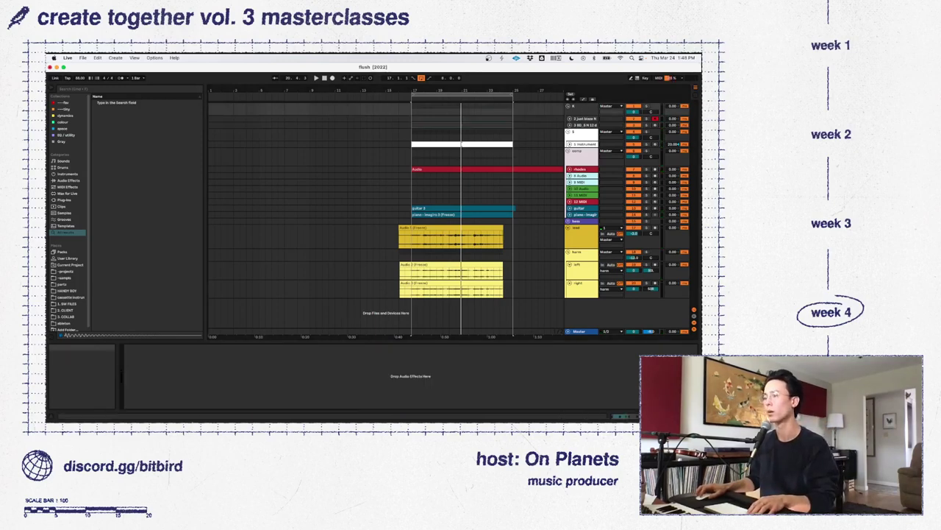
click(68, 121)
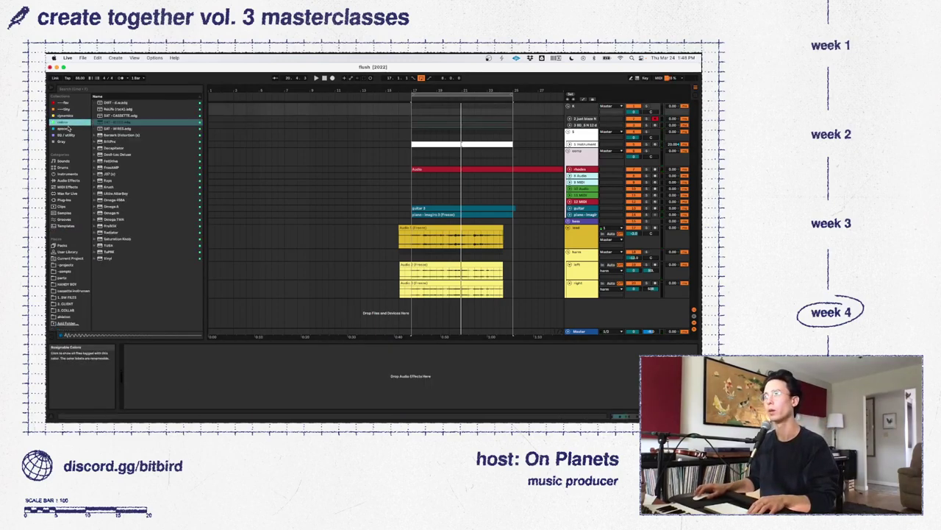
click(140, 220)
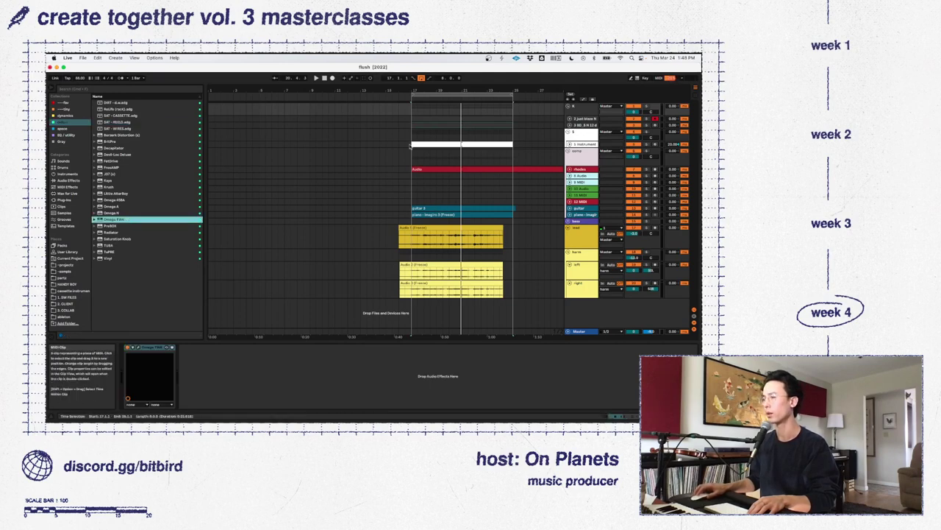
click(138, 349)
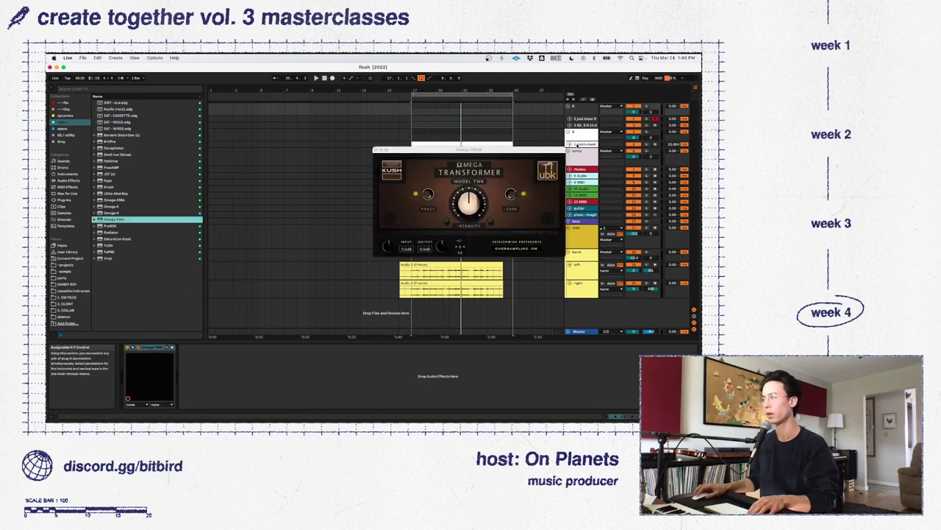
mouse_move(509, 149)
mouse_down()
mouse_move(275, 230)
mouse_move(309, 246)
mouse_move(354, 237)
mouse_move(354, 271)
mouse_up()
Check the devices on the neighbouring tracks, return to the K group's Omega TWK, and look at the other Omega models in the browser
click(328, 233)
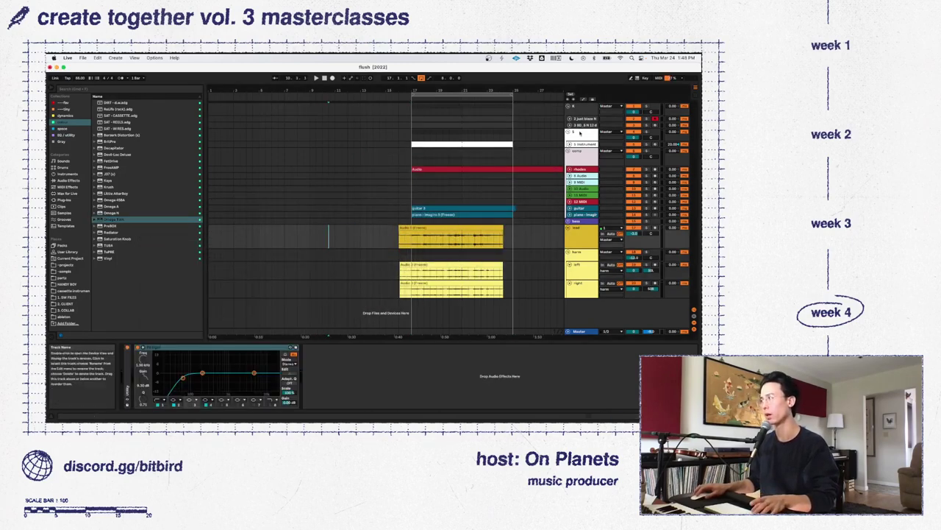
click(583, 125)
click(582, 145)
click(579, 107)
drag(269, 247, 290, 258)
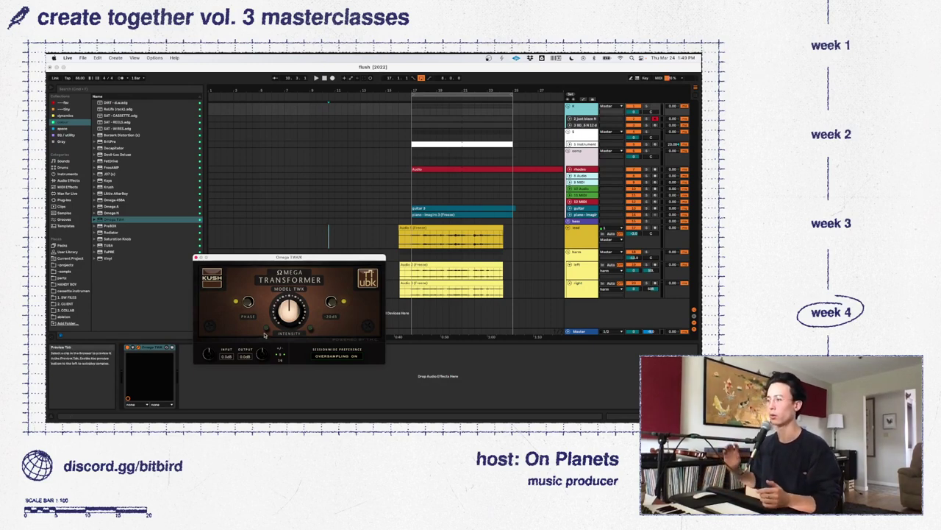
click(124, 201)
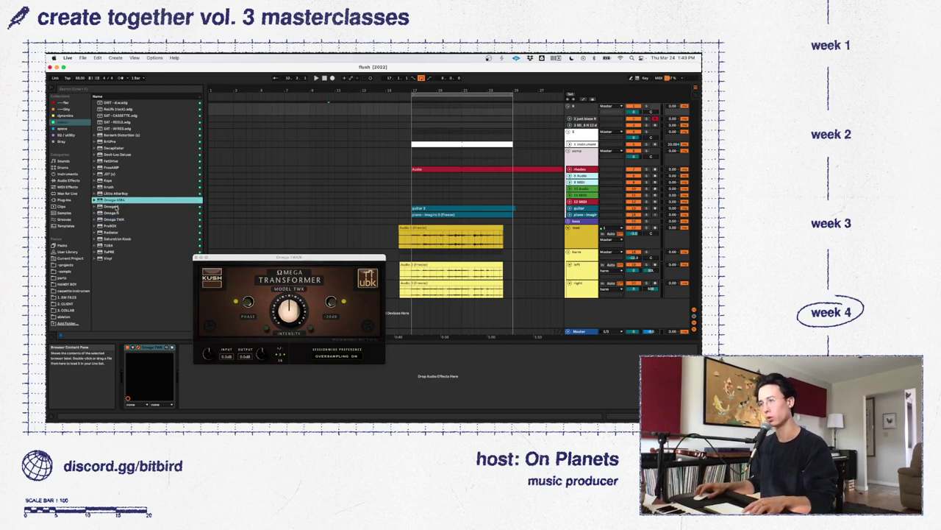
click(115, 207)
click(116, 213)
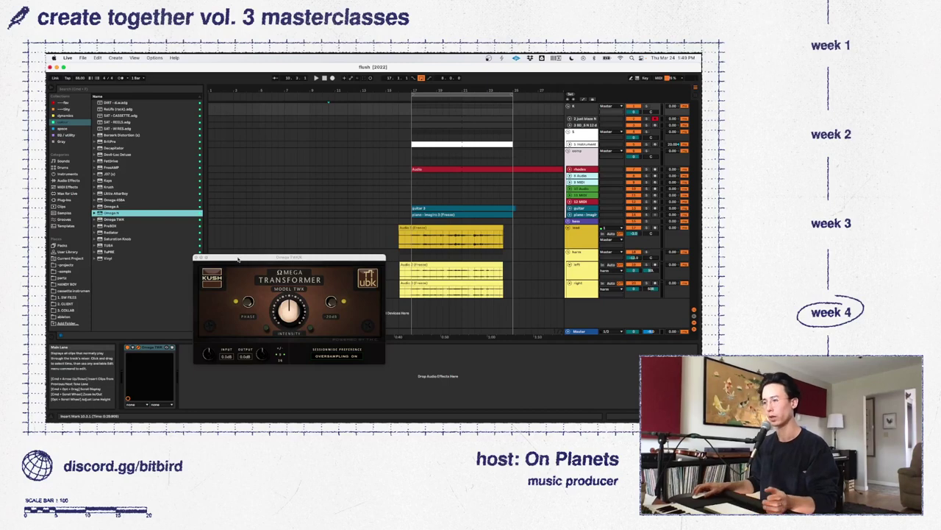
Raise the Omega TWK intensity slightly on the K group while the loop plays, then close its window and collapse the device
key(space)
key(space)
click(457, 119)
key(space)
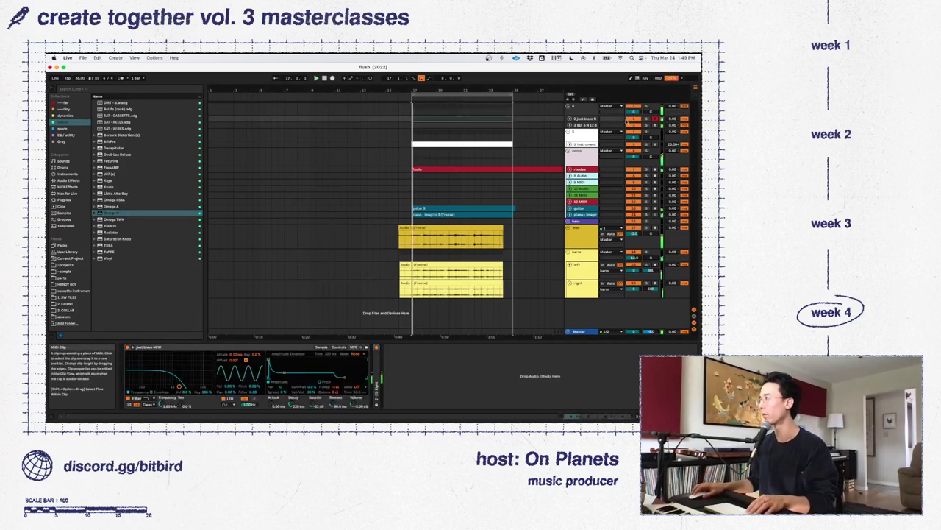
click(578, 151)
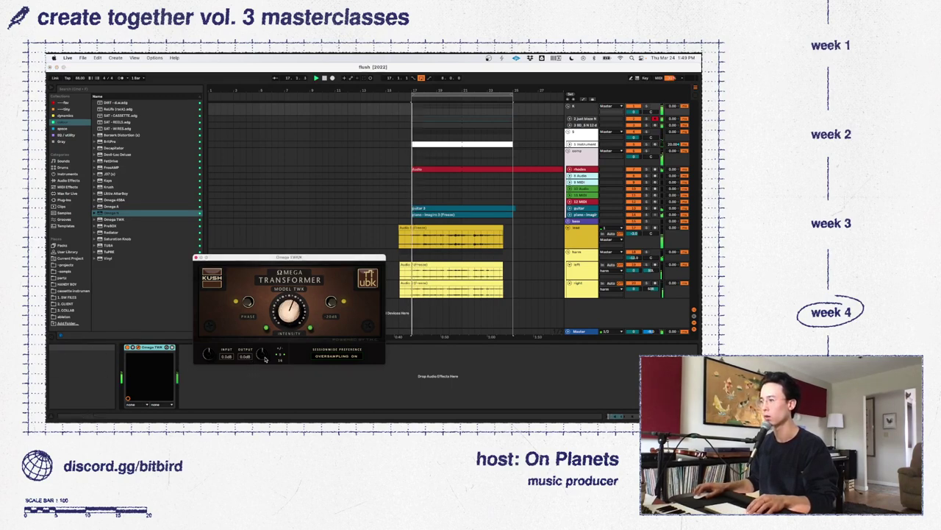
key(Tab)
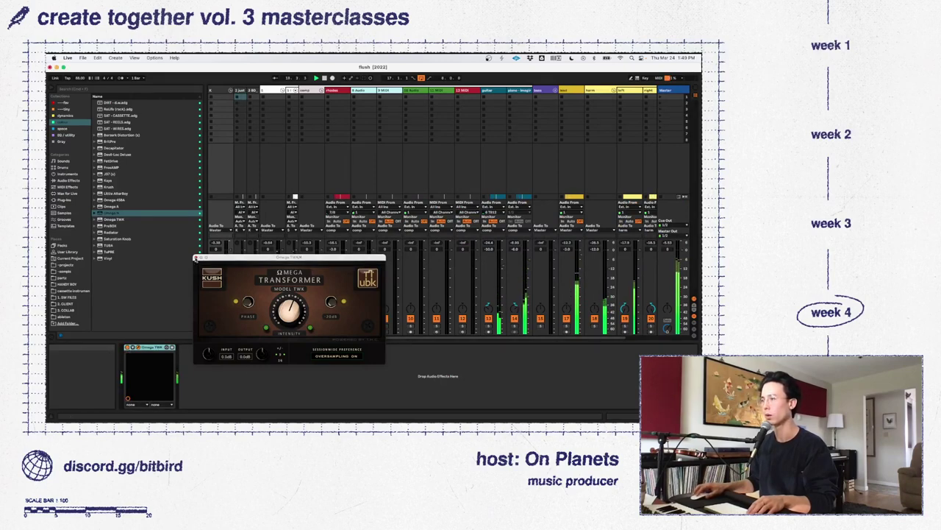
click(197, 258)
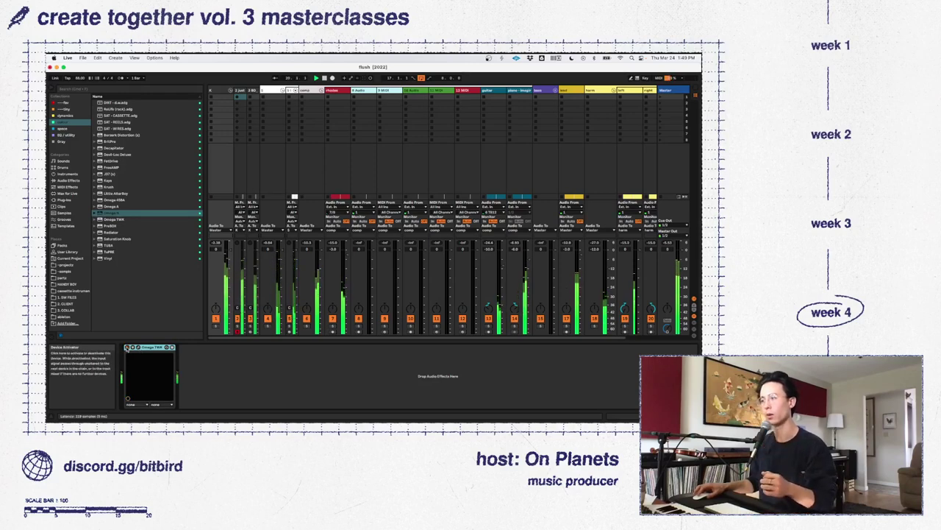
double_click(140, 347)
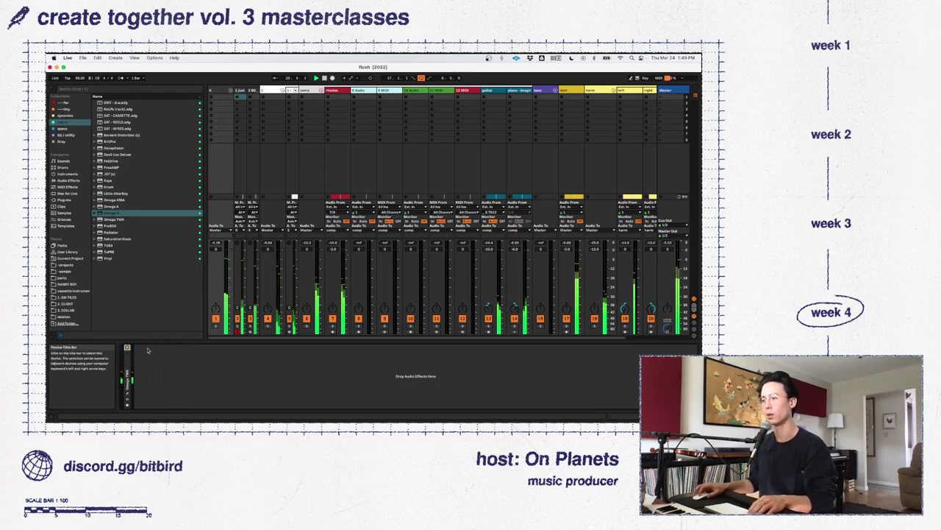
Add a Utility after Omega TWK on the K group, listen with it in the mix, and collapse it
right_click(162, 373)
click(154, 368)
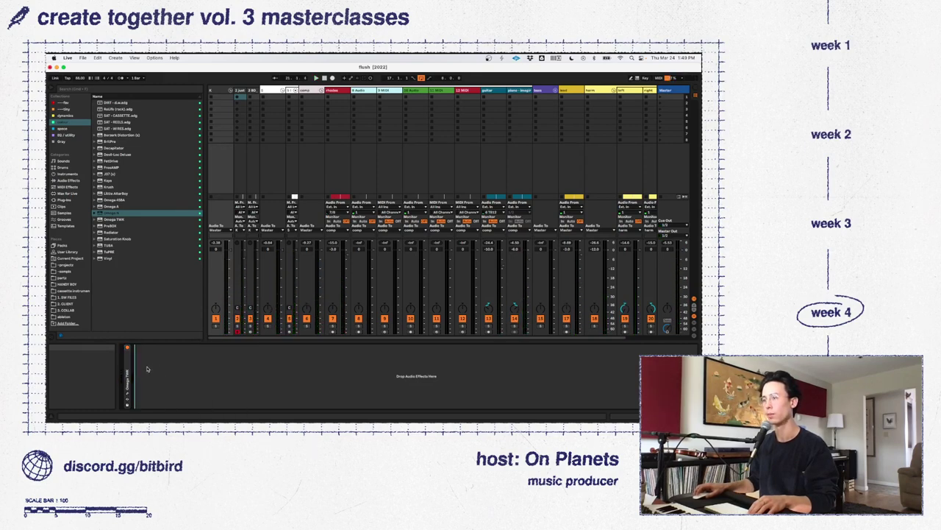
right_click(158, 383)
mouse_move(181, 386)
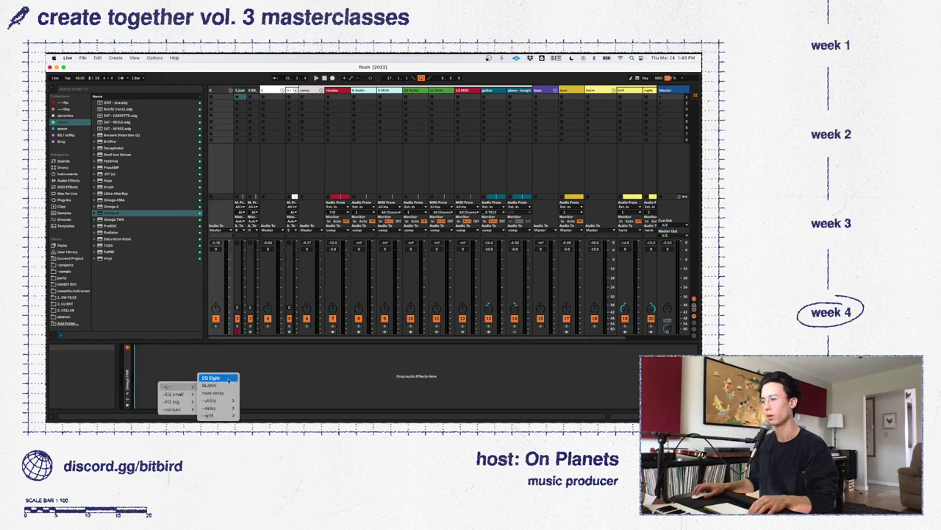
click(225, 386)
key(space)
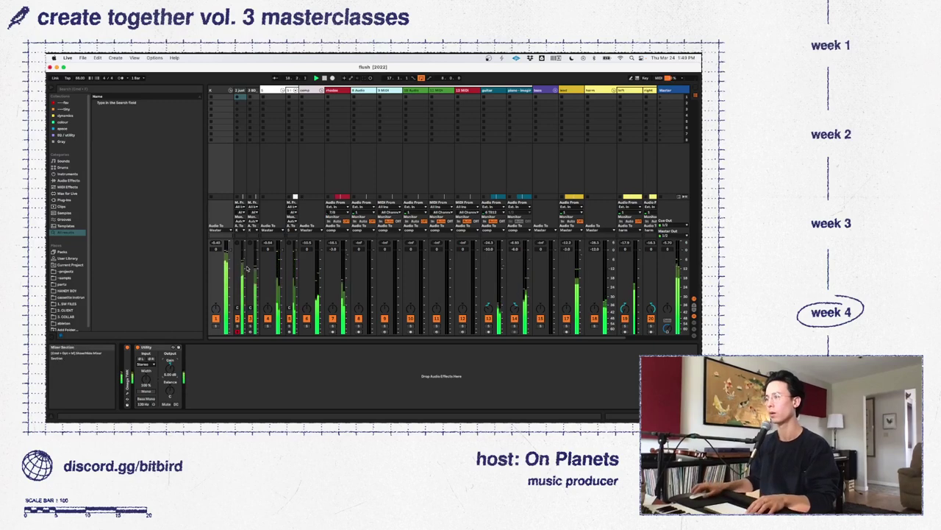
double_click(160, 348)
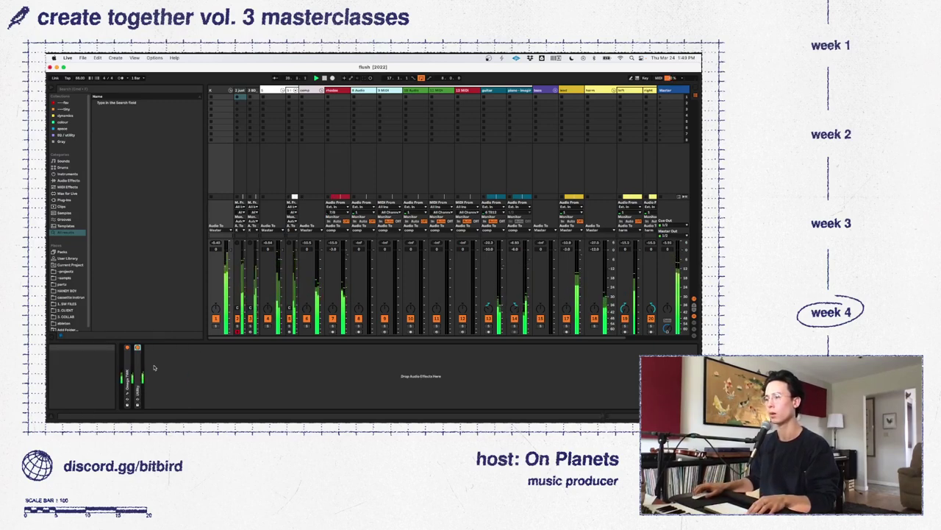
Add an EQ Eight to the K group, sweep for the resonance, cut a narrow band around 200 Hz, and collapse the device
click(207, 369)
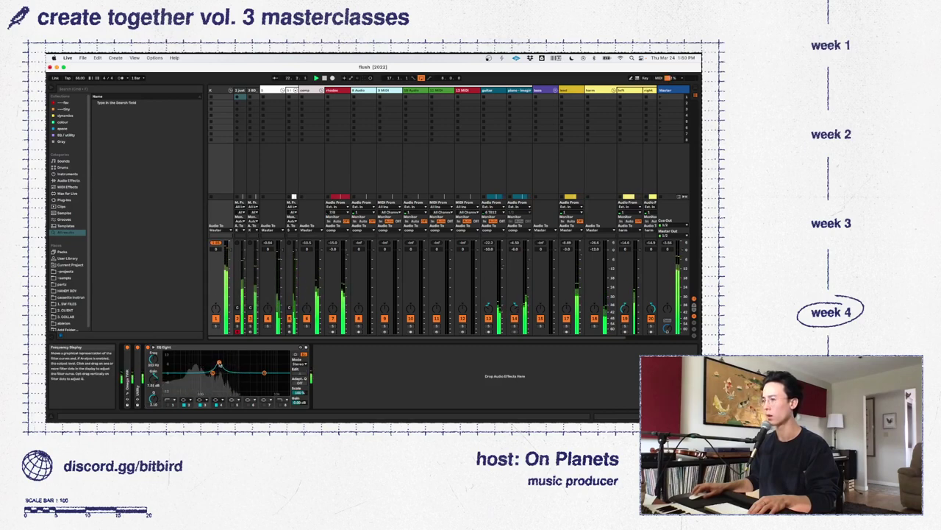
drag(212, 363, 212, 361)
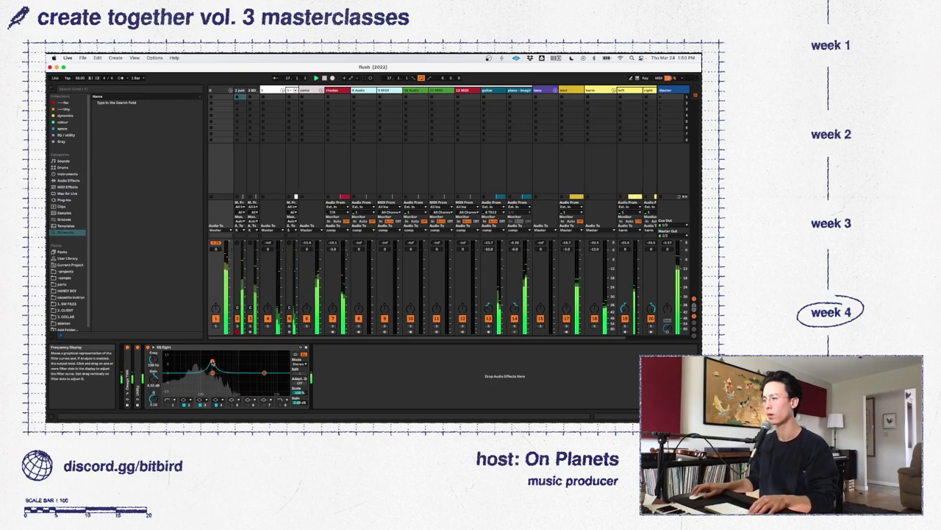
drag(212, 363, 212, 382)
drag(153, 378, 151, 396)
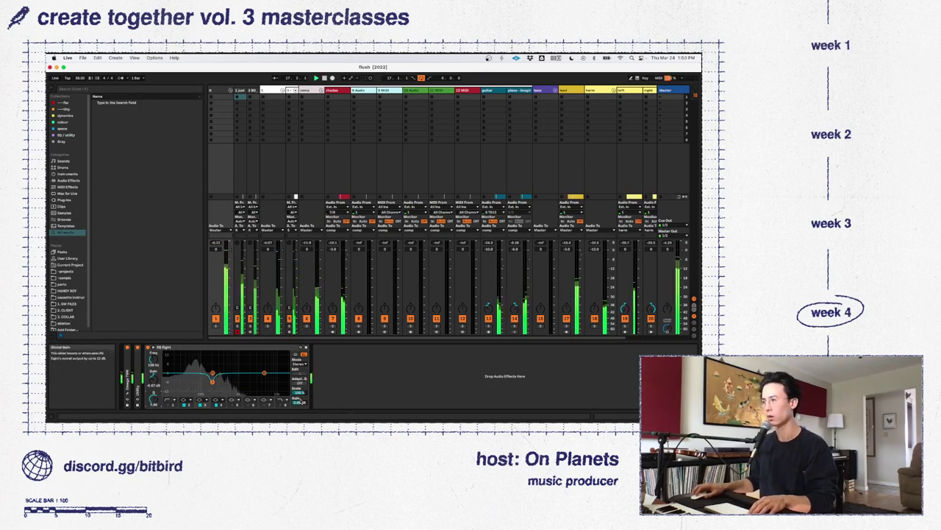
double_click(177, 348)
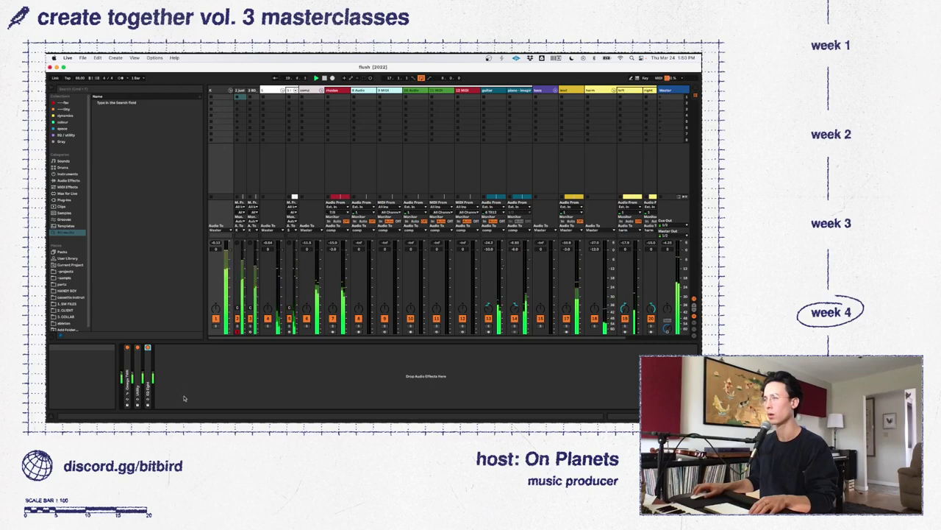
Play the arrangement from bar 17 while checking the kick tracks, and fold the S and K groups
key(Tab)
click(582, 120)
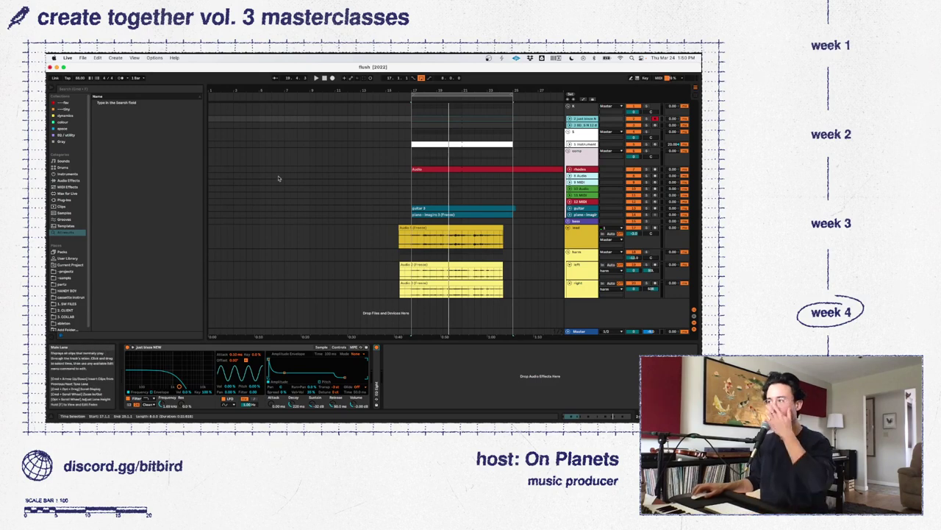
click(411, 187)
key(space)
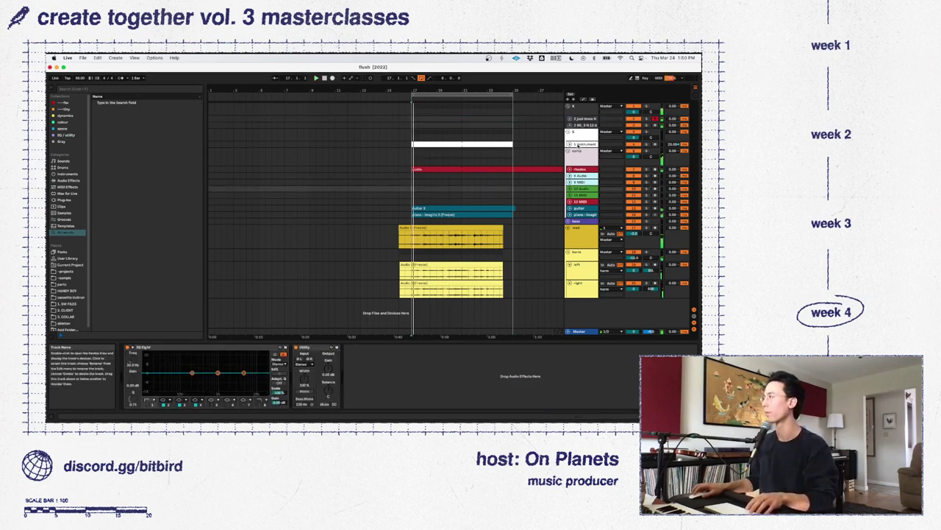
click(570, 133)
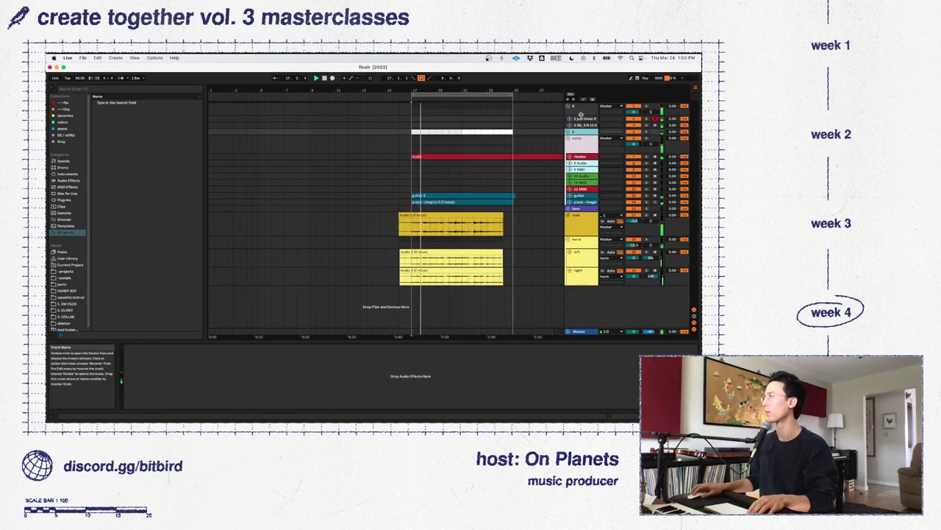
click(581, 124)
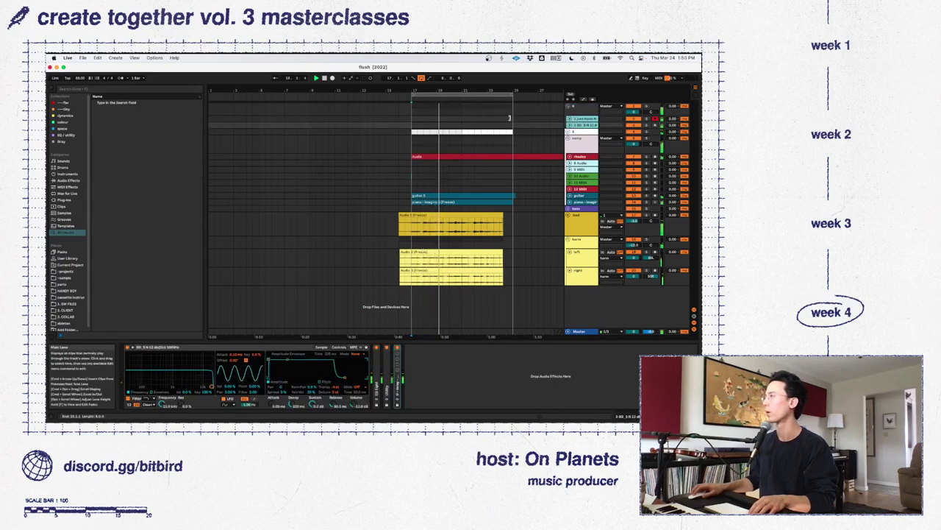
key(Tab)
key(Tab)
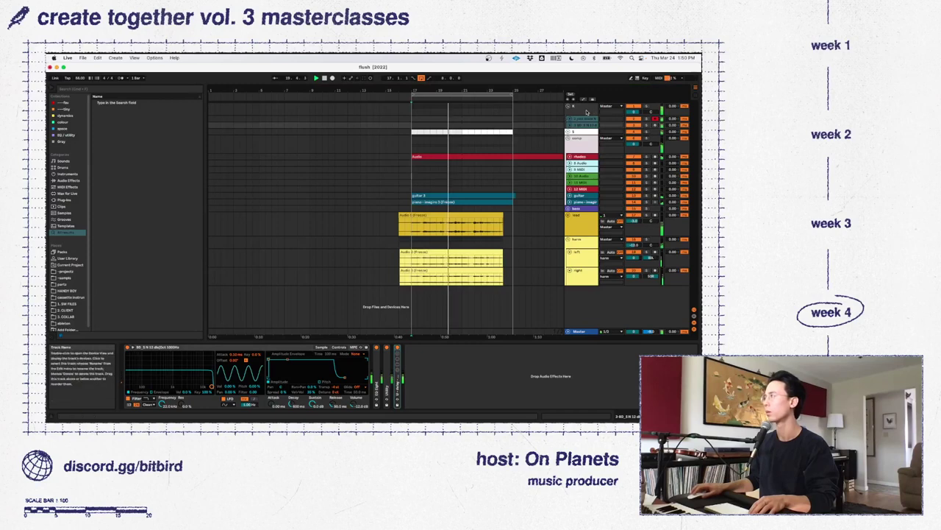
click(567, 106)
right_click(584, 297)
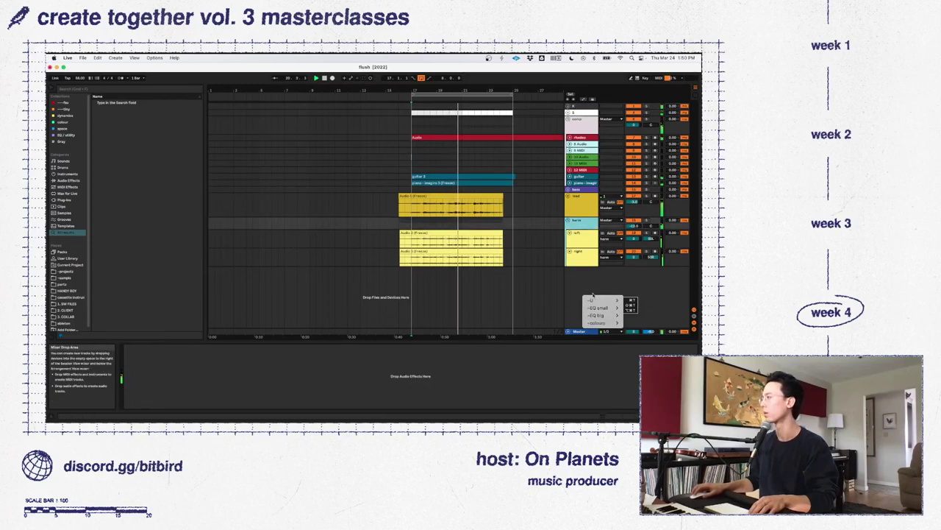
key(space)
Find tender spring sample pack 1 in the Gray collection and look through its foley folders
click(73, 142)
click(71, 141)
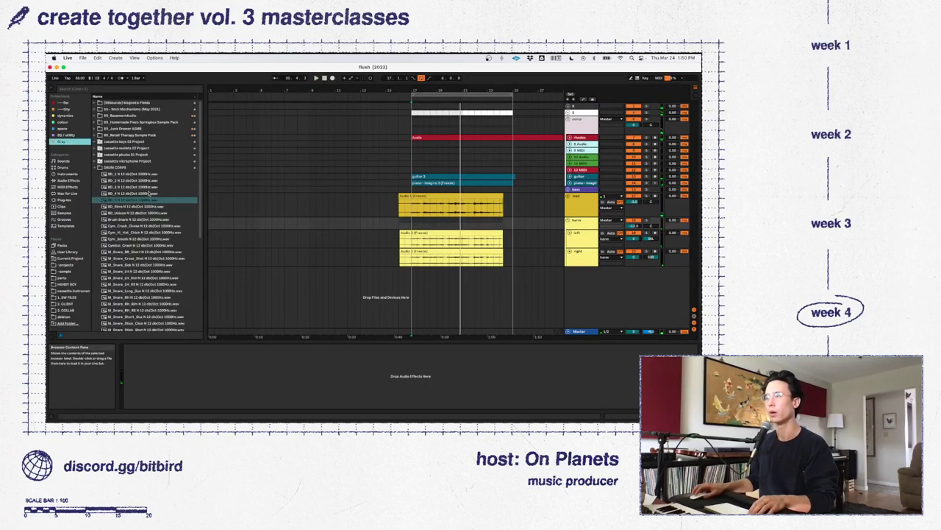
click(98, 160)
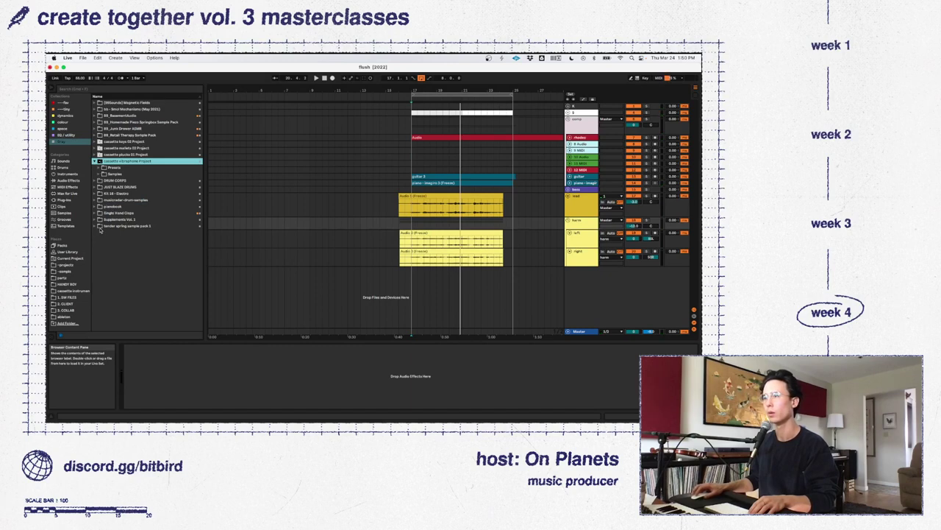
click(98, 227)
click(100, 226)
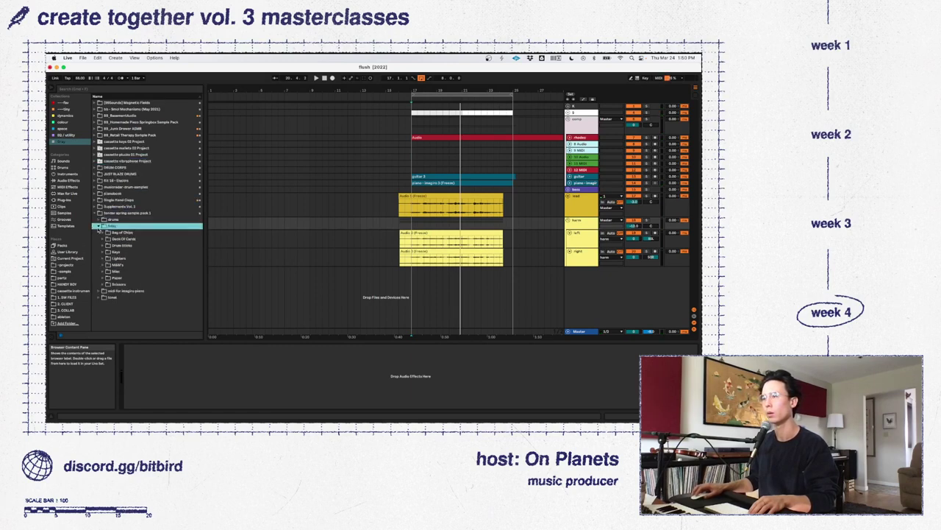
click(108, 239)
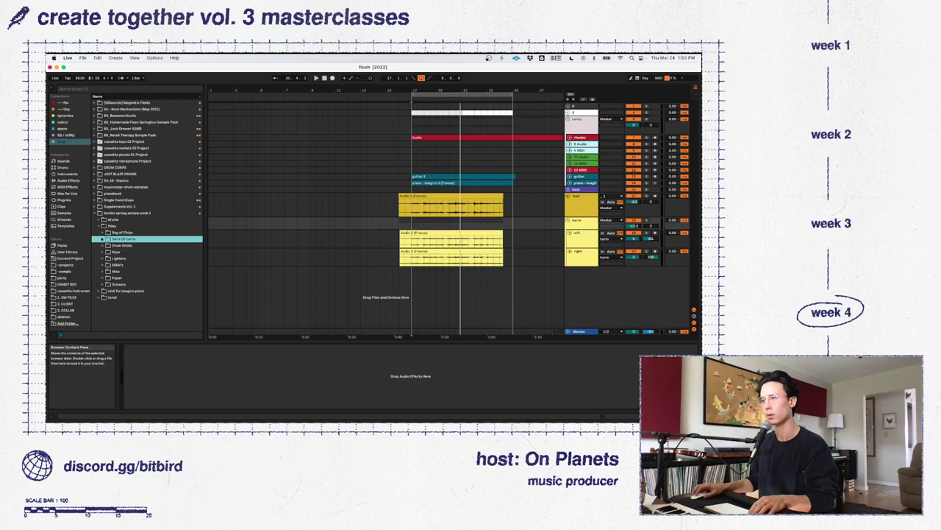
Audition the drum loops in the loops folder of tender spring sample pack 1
click(101, 226)
click(100, 220)
click(101, 239)
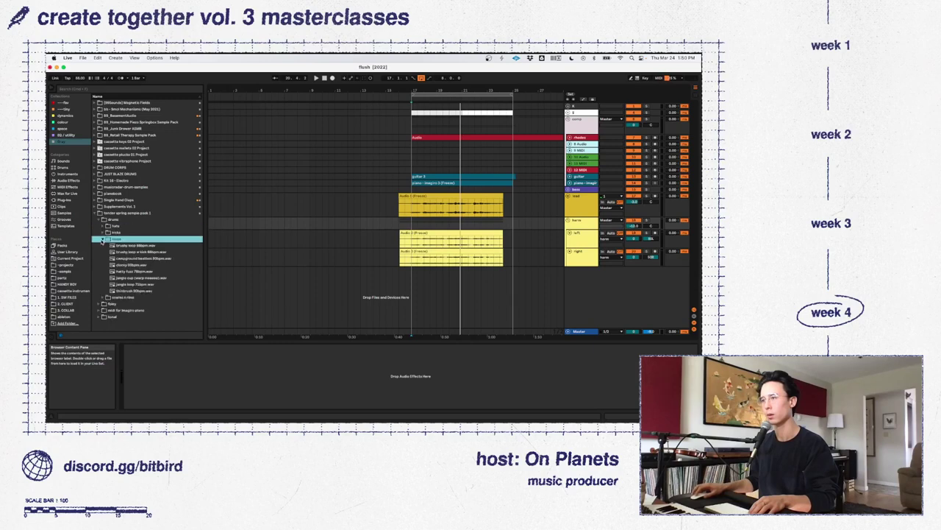
click(125, 252)
click(129, 246)
click(132, 258)
click(136, 273)
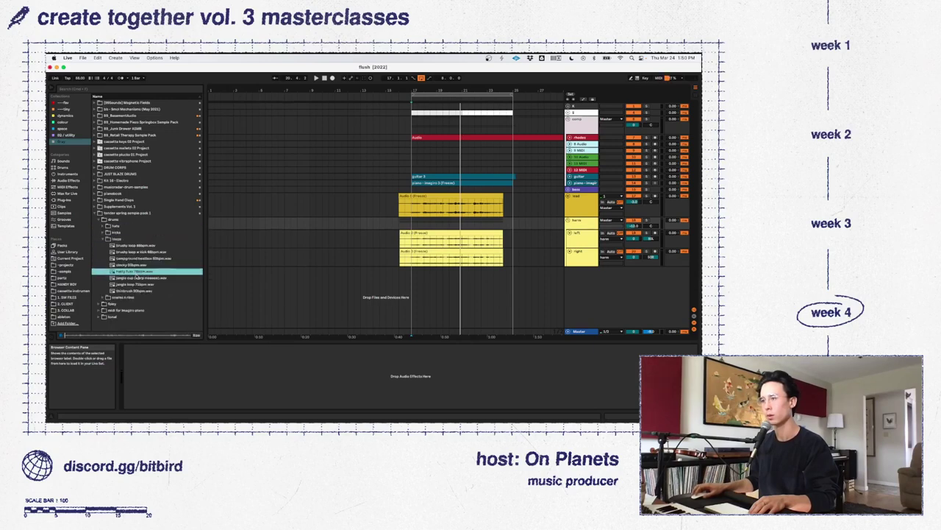
click(140, 285)
click(140, 292)
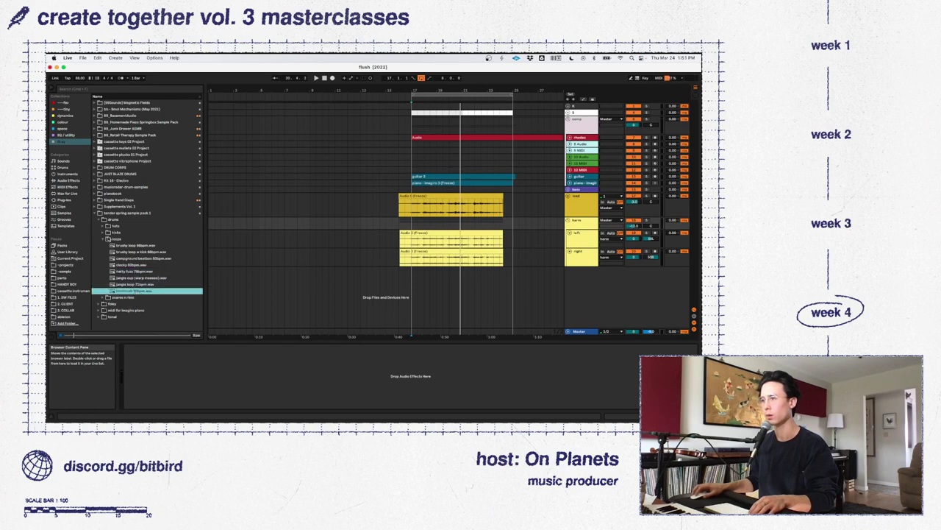
Audition the hat samples in the drums folder of tender spring sample pack 1, returning to hat 1.wav
click(103, 239)
click(103, 225)
click(119, 233)
click(130, 258)
click(131, 264)
click(129, 245)
click(129, 239)
click(128, 233)
click(128, 239)
click(127, 234)
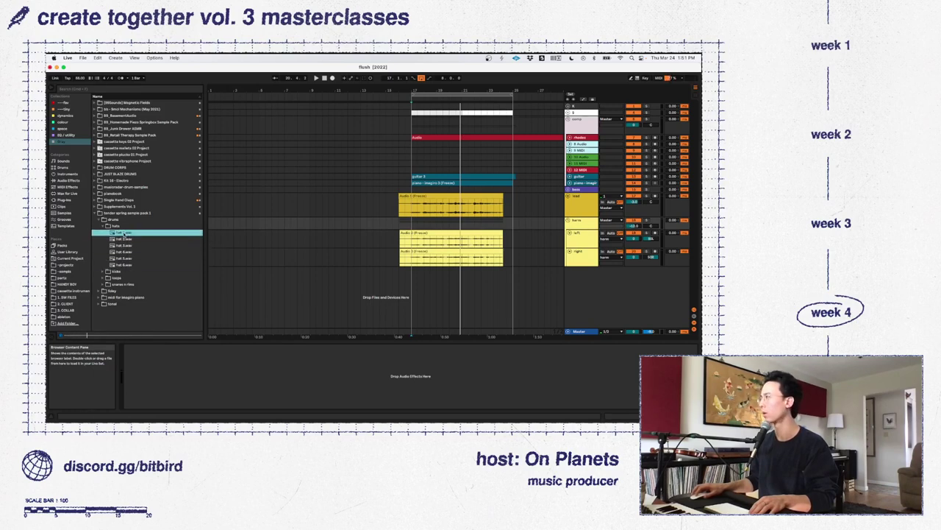
Load hat 1.wav onto a new MIDI track and insert an empty MIDI clip spanning bars 17 to 25
right_click(569, 288)
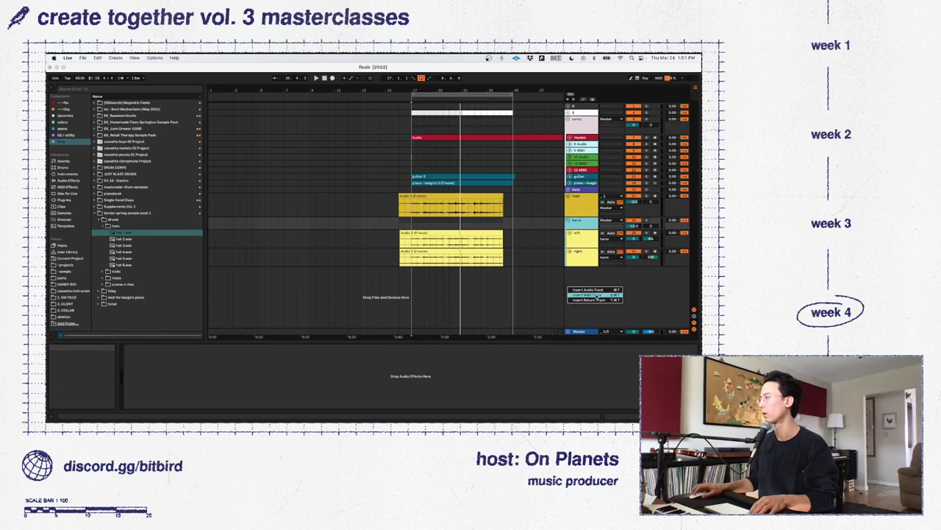
double_click(131, 232)
key(space)
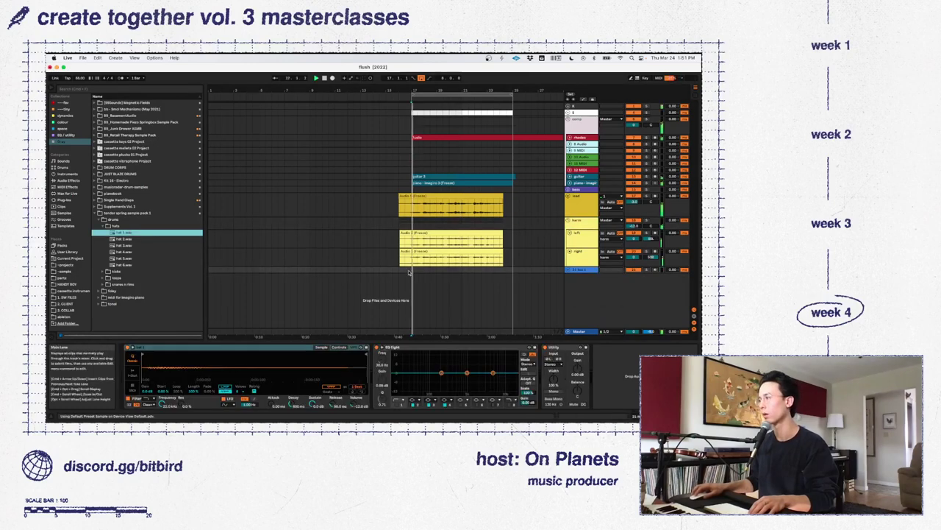
drag(412, 271, 512, 272)
right_click(513, 271)
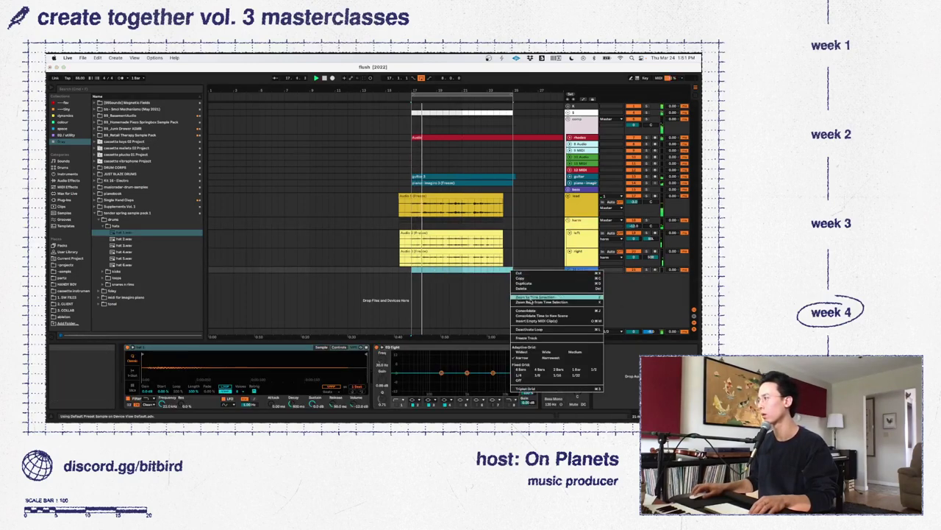
click(532, 320)
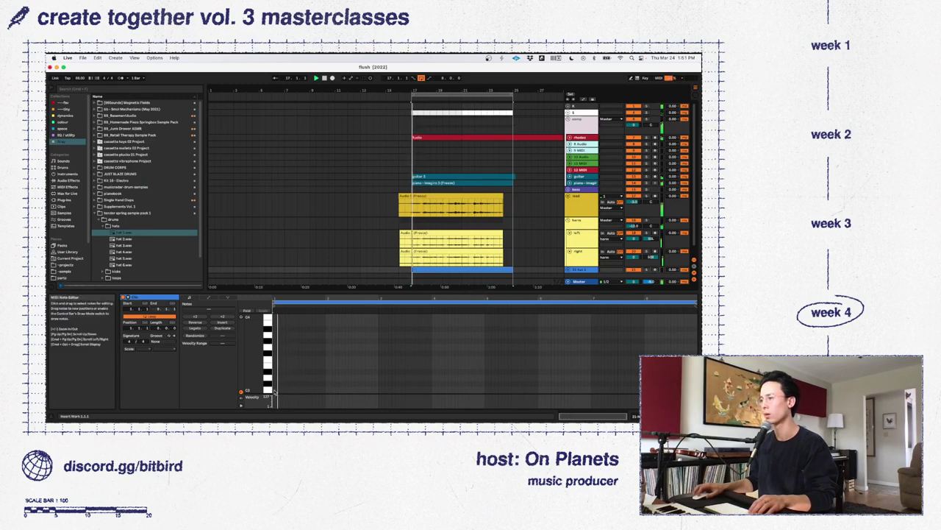
Draw a short group of C3 hat notes in the clip's first beat and duplicate it across the first bar
double_click(277, 389)
double_click(286, 390)
key(space)
key(space)
drag(289, 392, 274, 392)
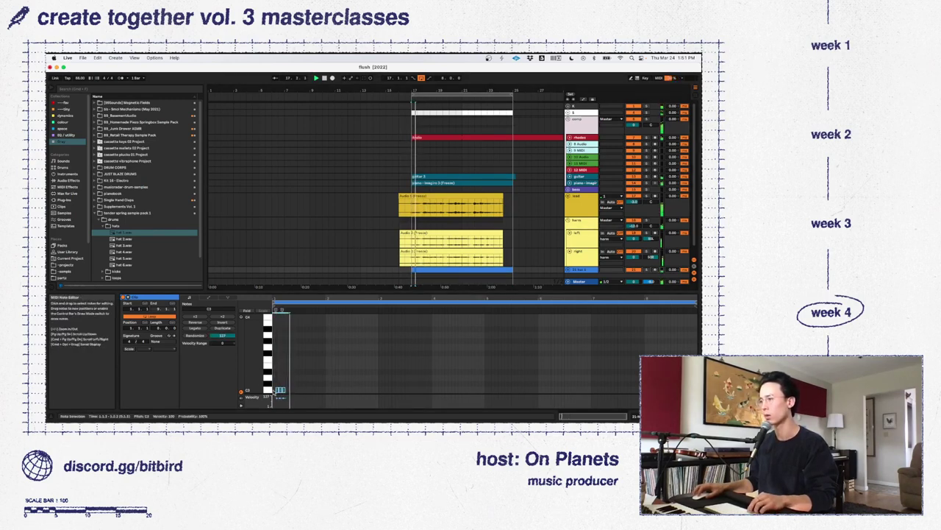
key(ctrl+d)
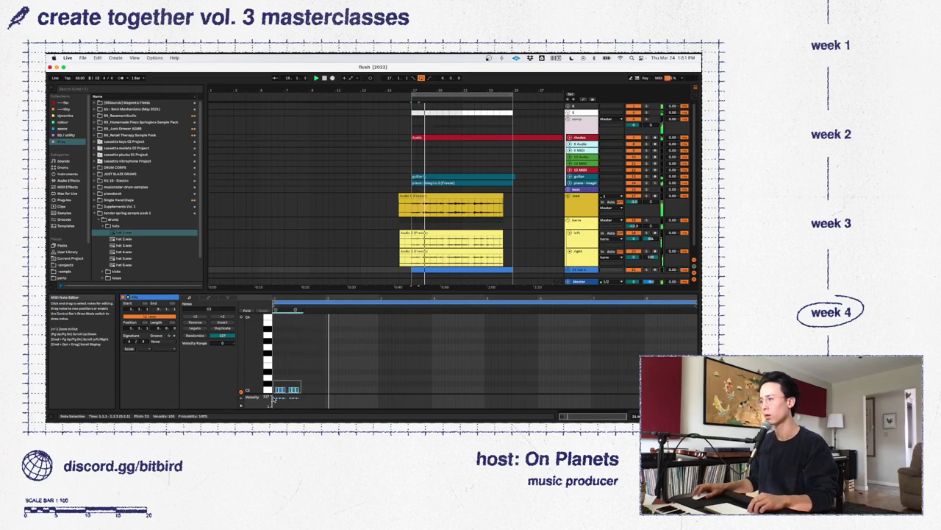
key(ctrl+d)
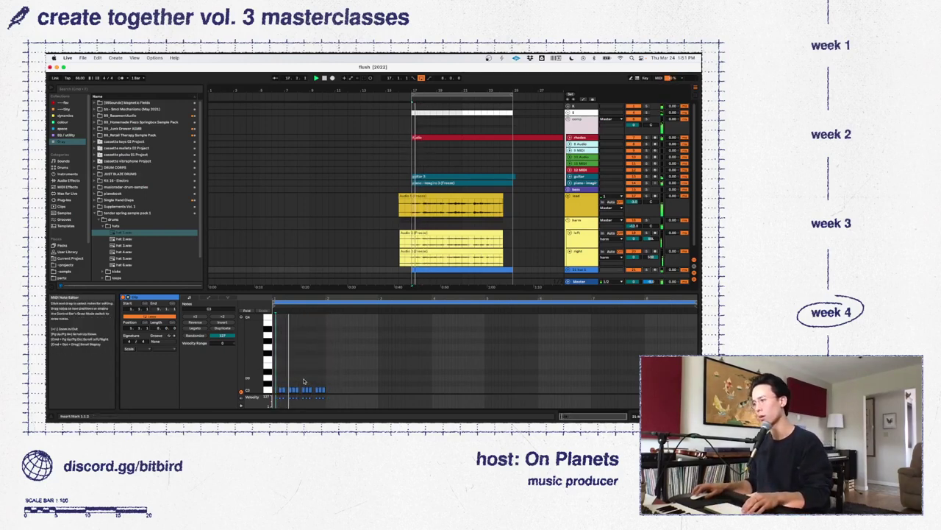
Thin out the first bar's hat pattern by deleting notes around beats two and three, and listen to the result
click(291, 388)
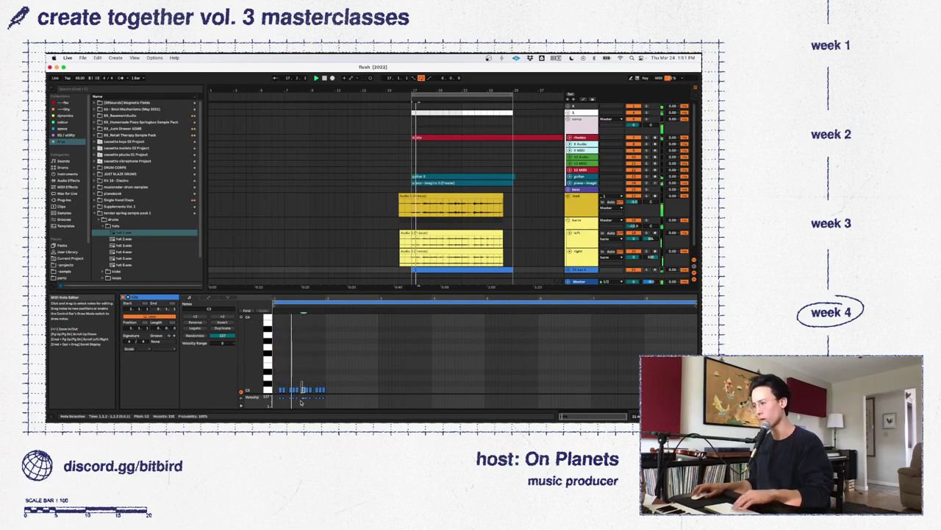
click(301, 402)
click(296, 389)
key(Delete)
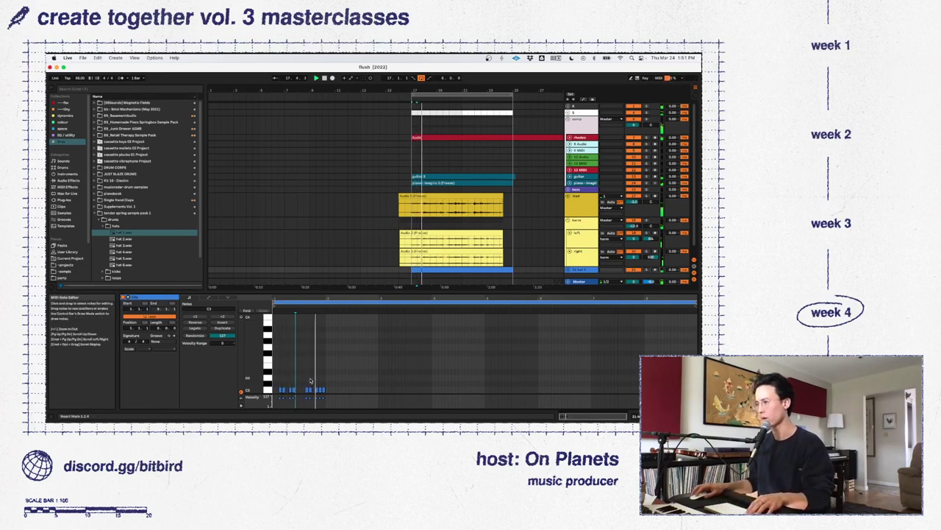
click(316, 390)
click(322, 389)
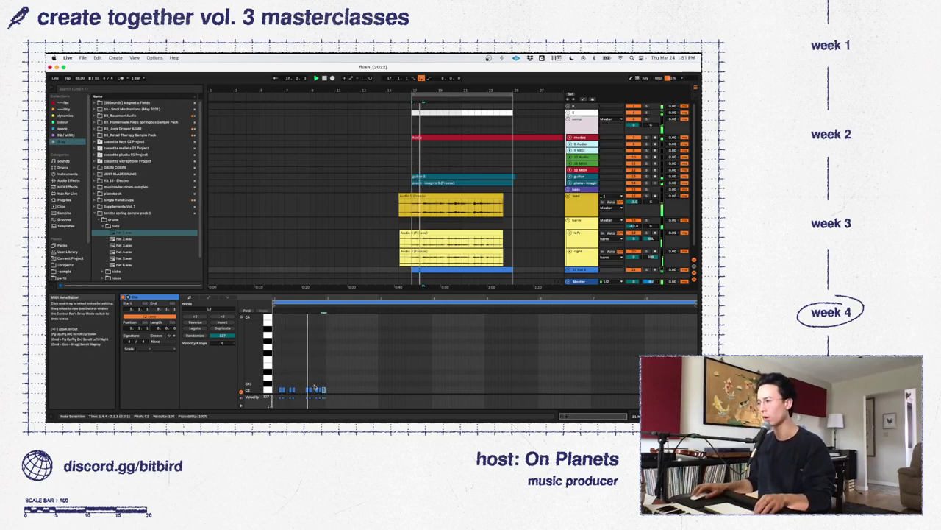
key(space)
key(space)
key(super+a)
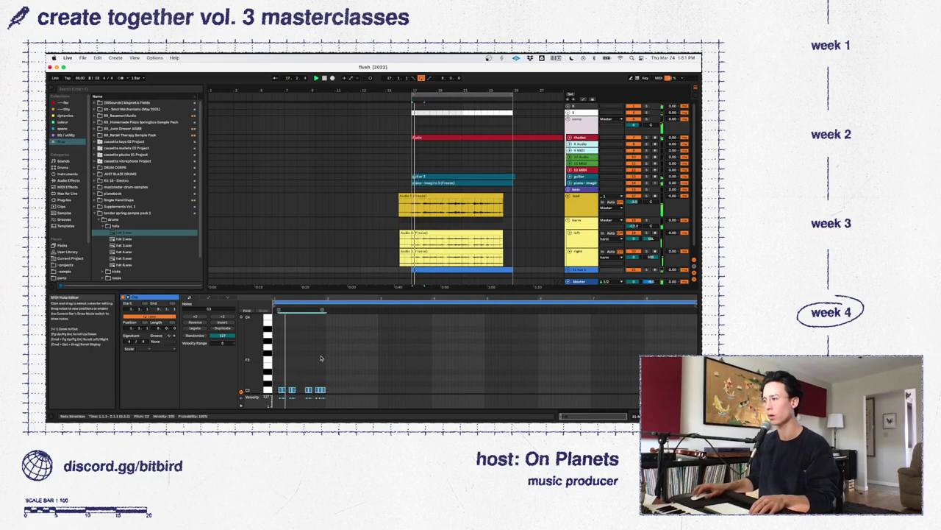
Lower the amp envelope sustain of the hat 1 Simpler and raise its volume
key(Tab)
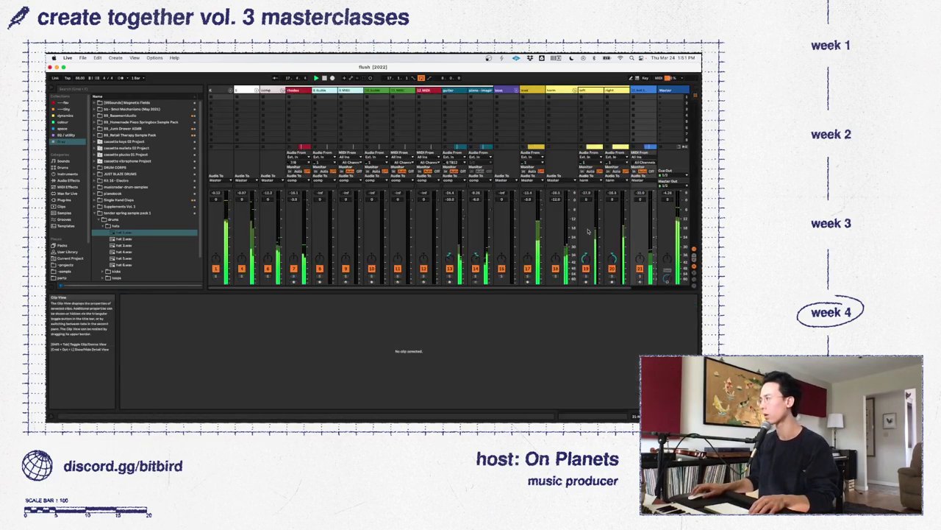
key(Tab)
double_click(580, 269)
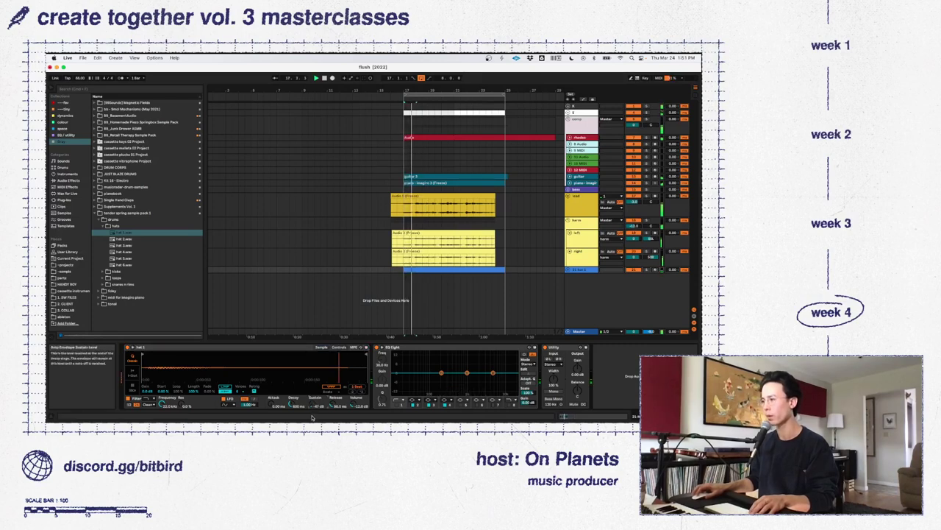
drag(352, 408, 351, 386)
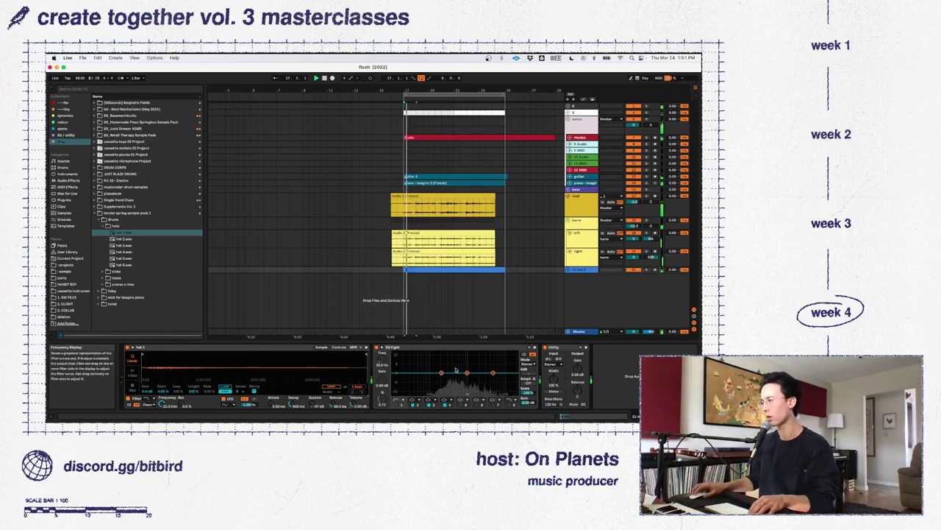
Reopen the hat clip and lower the velocity of its first note to 1
double_click(441, 269)
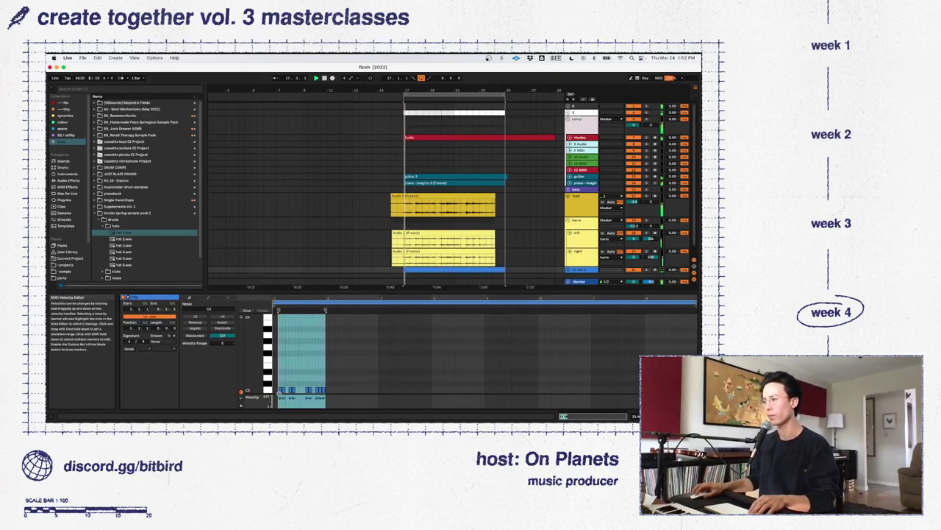
click(279, 397)
key(space)
key(space)
drag(278, 397, 280, 410)
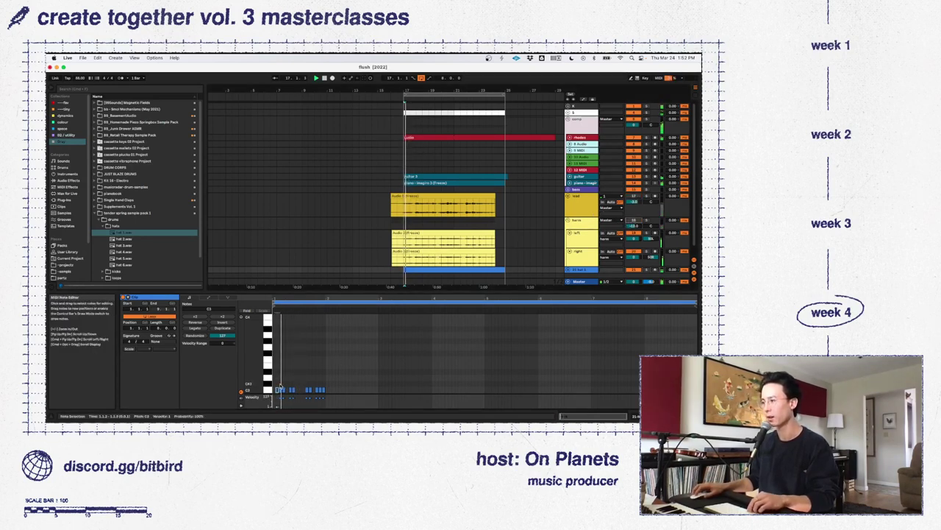
Lower the velocities of hat notes in beats three and four, and set the last first-beat note's velocity to about 45
click(302, 378)
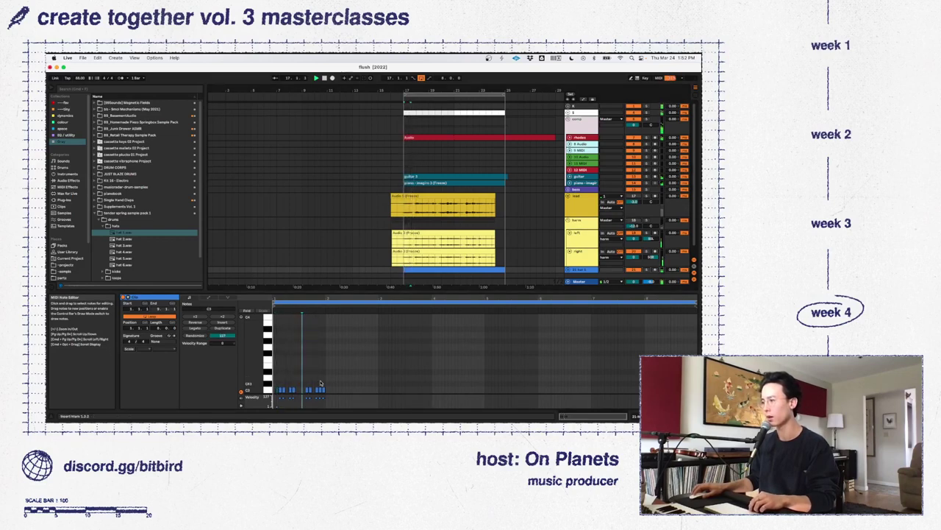
click(304, 389)
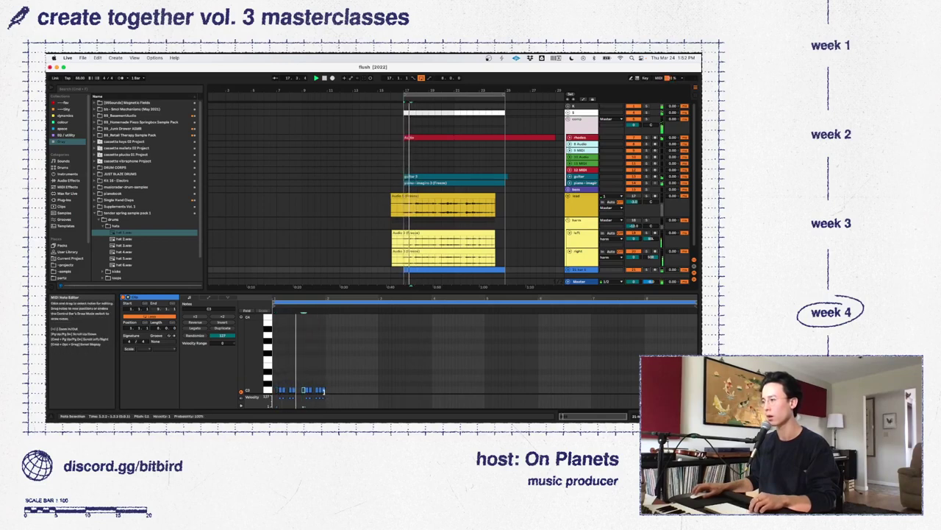
click(316, 382)
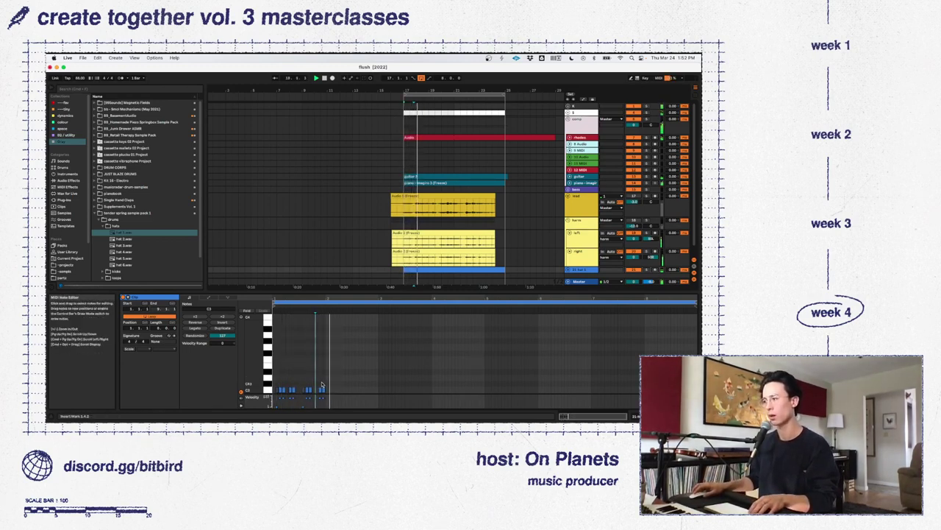
drag(323, 398, 324, 407)
key(super+a)
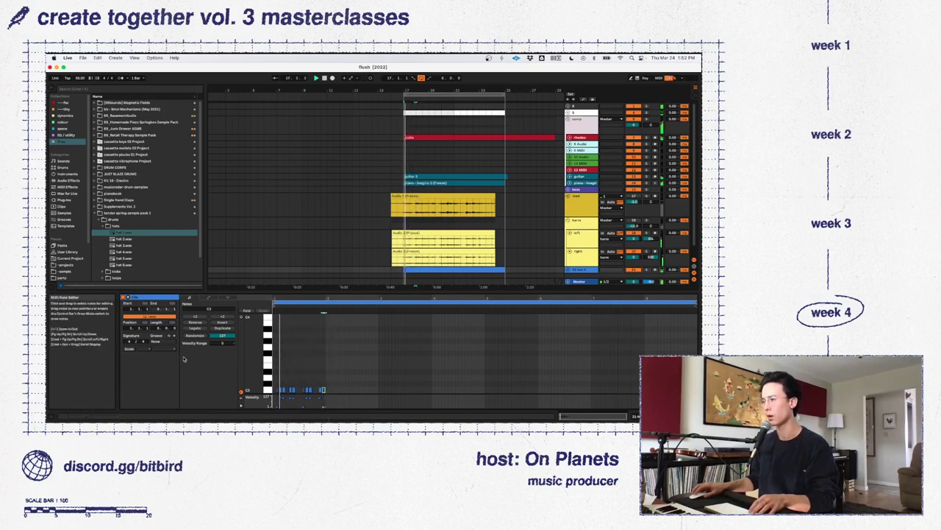
click(281, 397)
click(284, 403)
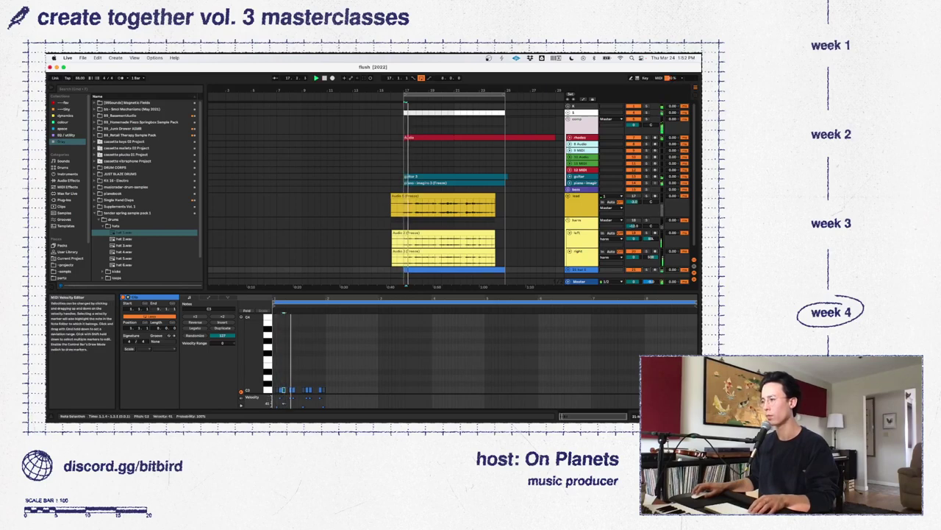
Adjust the velocity of the last first-beat hat note, shorten the clip's loop length to one bar, and listen back
drag(284, 404, 284, 407)
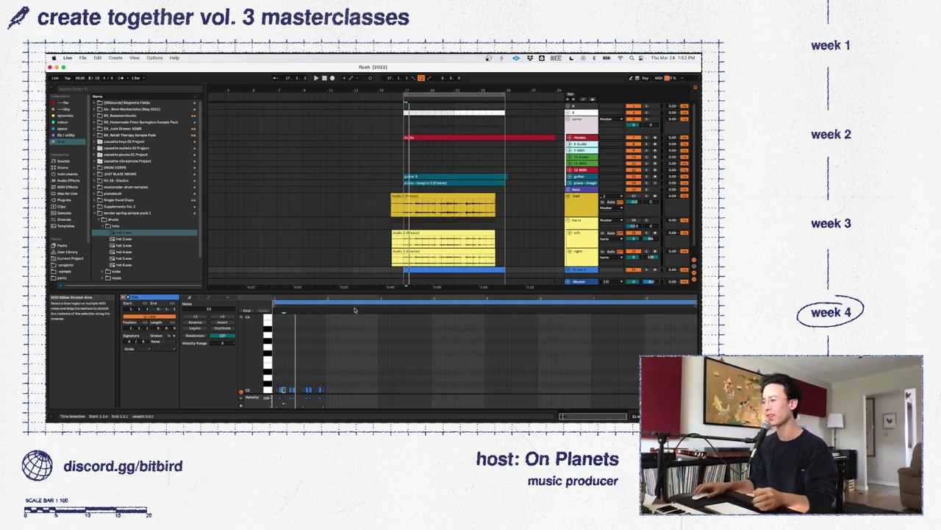
key(space)
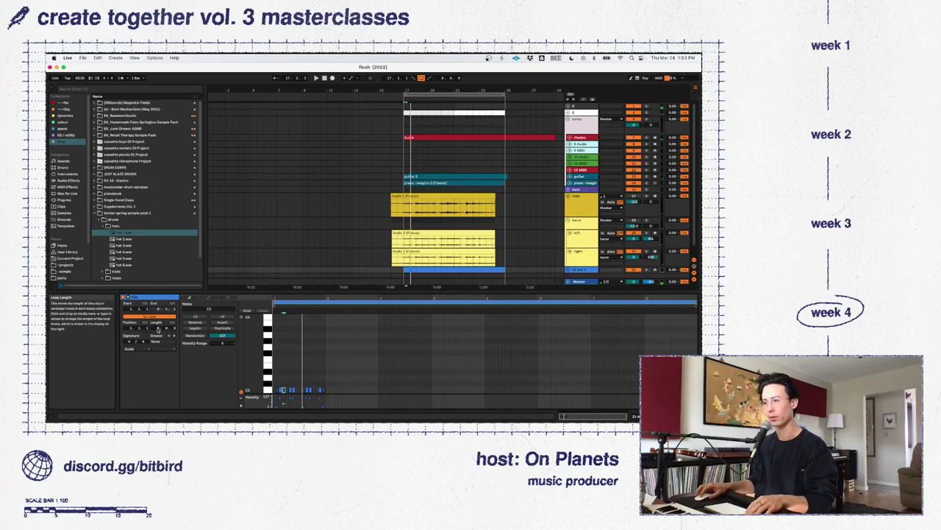
drag(159, 328, 159, 361)
key(space)
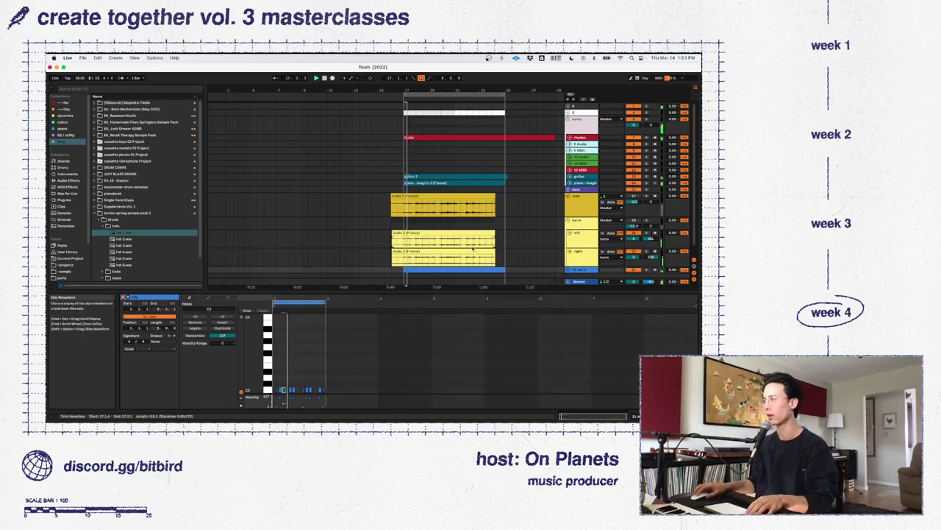
key(Tab)
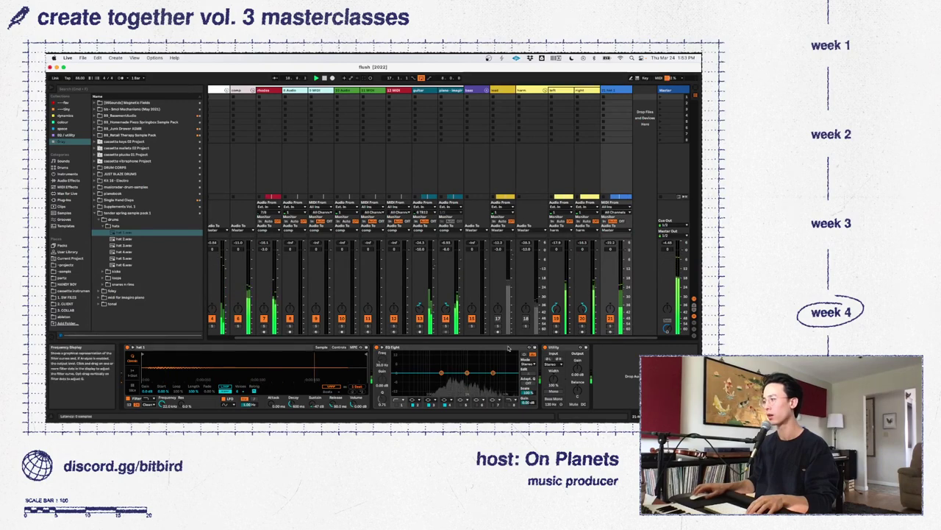
key(Tab)
key(space)
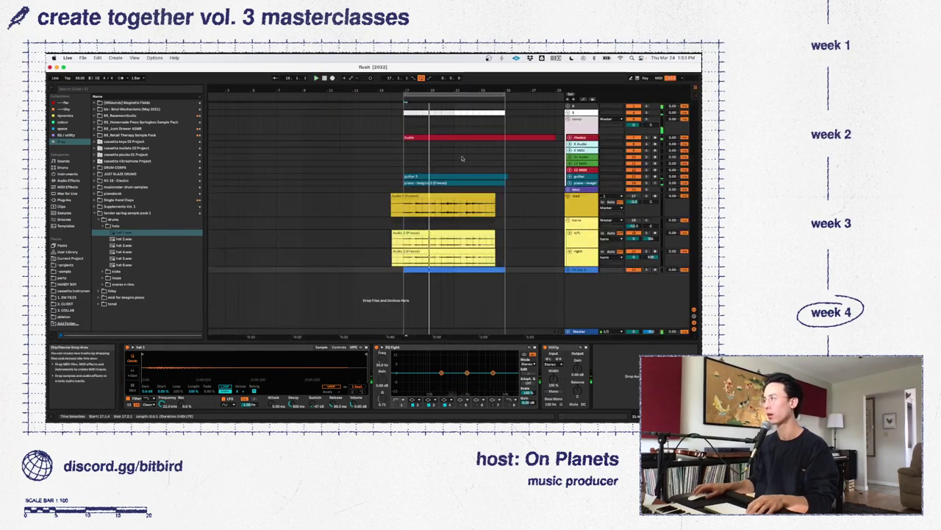
Expand the K group, open its just blaze NEW kick clip, and add a kick note at 2.3.4
click(568, 106)
click(458, 124)
click(460, 118)
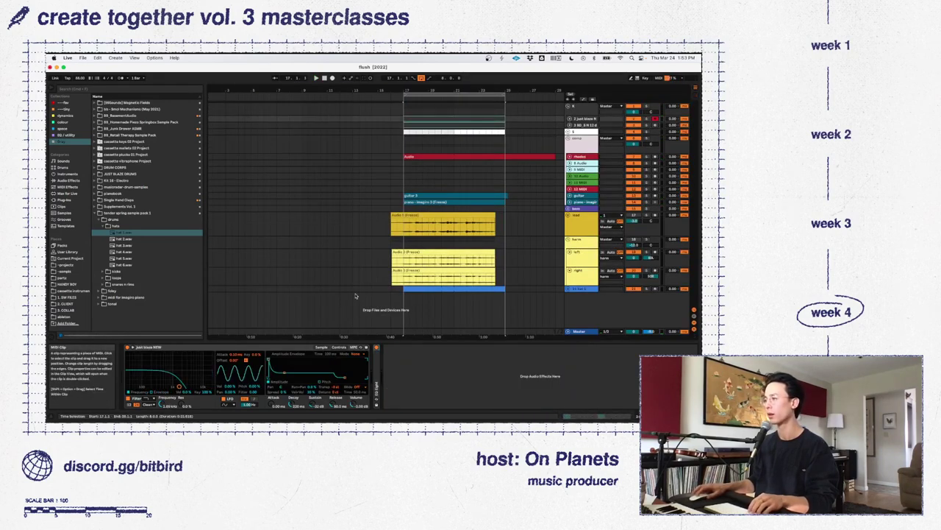
double_click(454, 118)
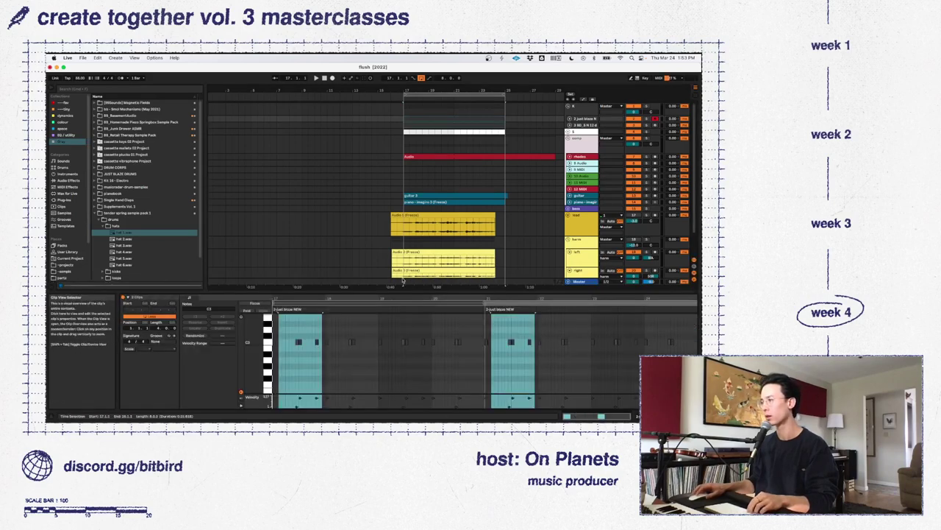
double_click(452, 116)
key(space)
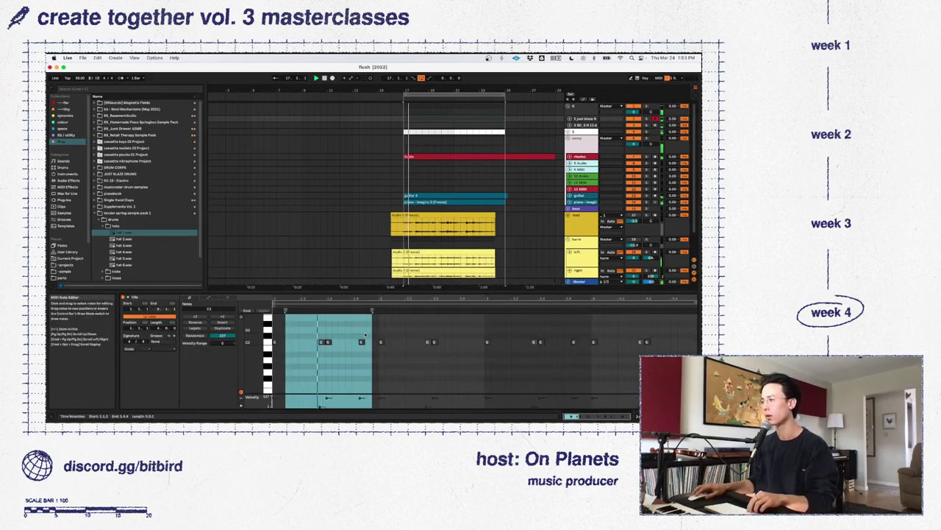
click(361, 341)
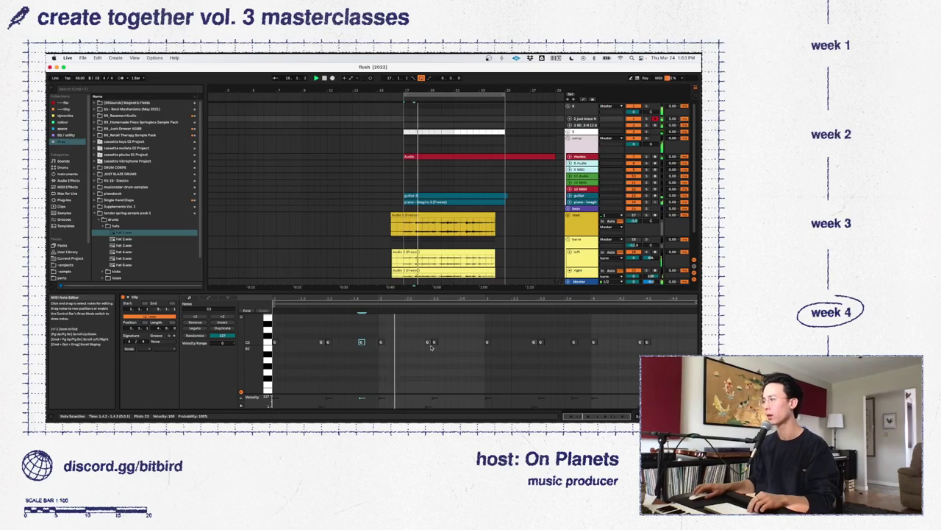
double_click(454, 341)
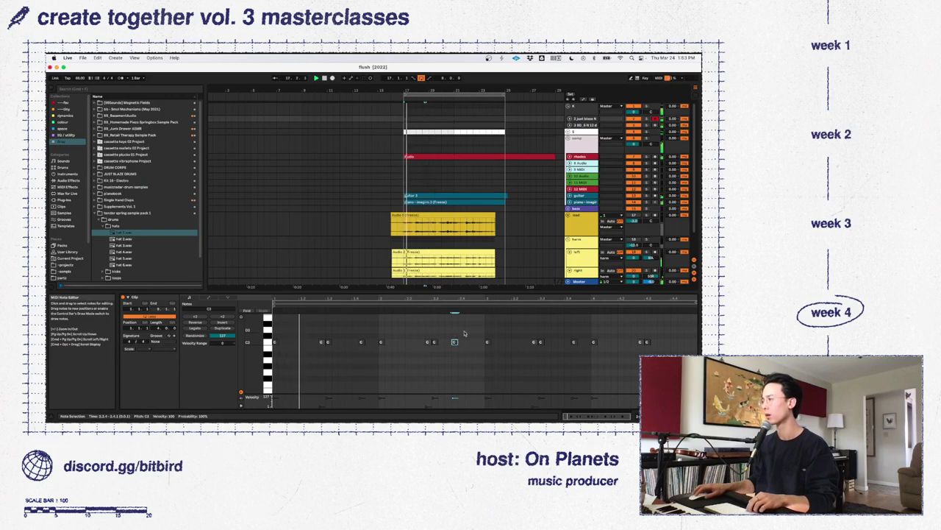
Duplicate the kick clip's first two bars of notes over bars three and four, and collapse the K group and lead track
drag(471, 330, 273, 378)
key(super+d)
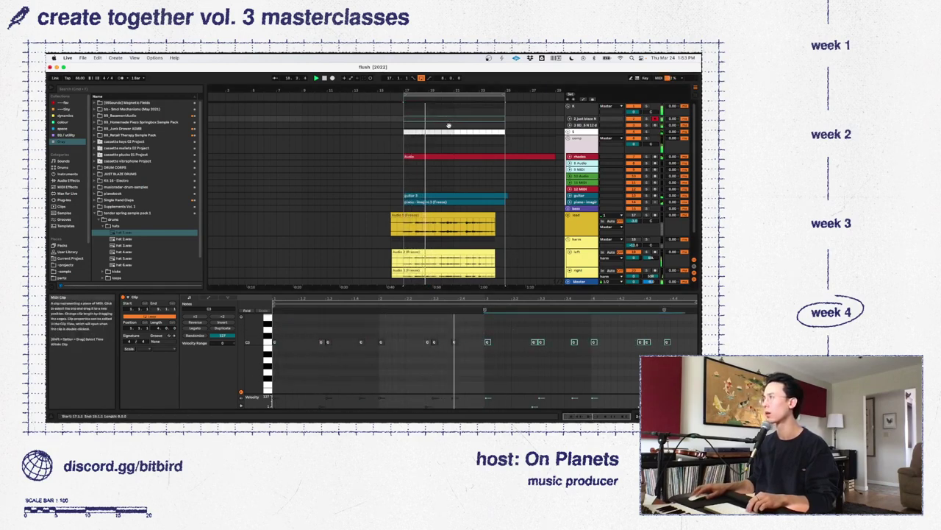
click(569, 106)
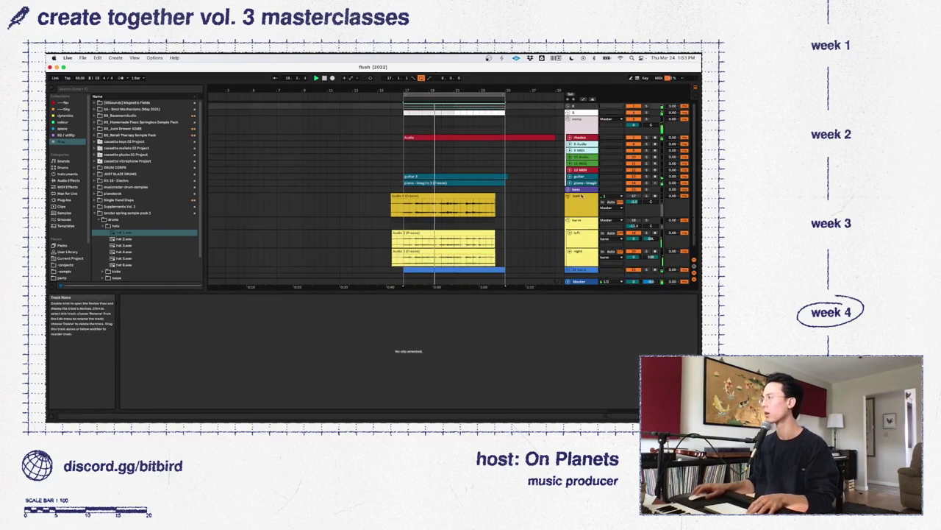
click(569, 196)
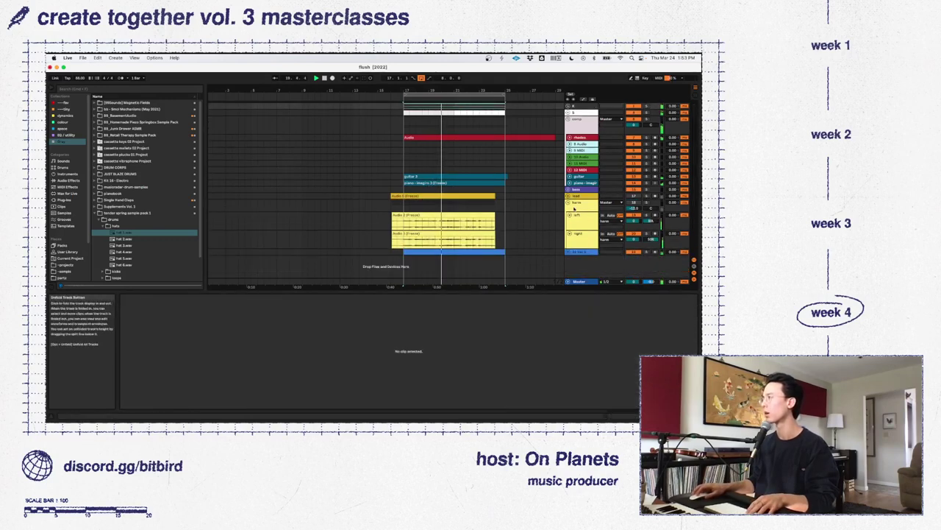
Insert a new MIDI track below the hat track and copy the hat clip onto it
right_click(593, 267)
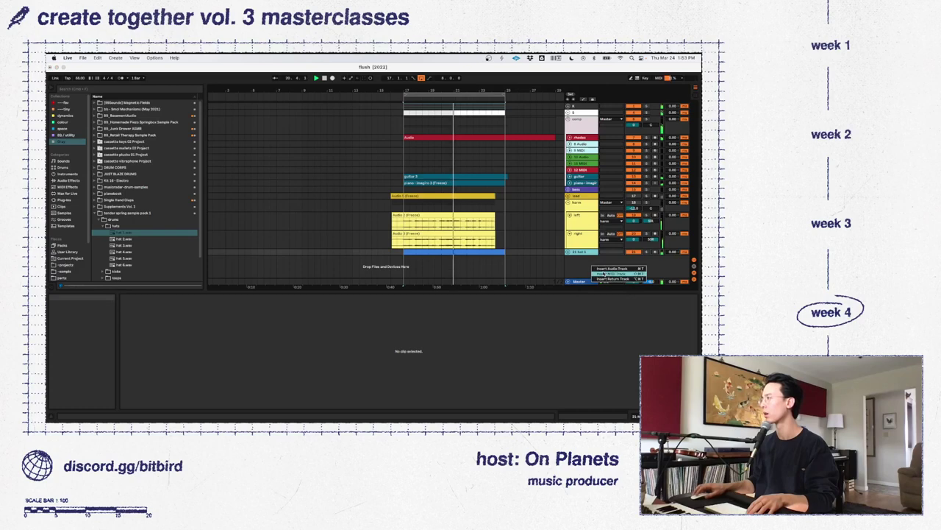
click(609, 272)
click(414, 253)
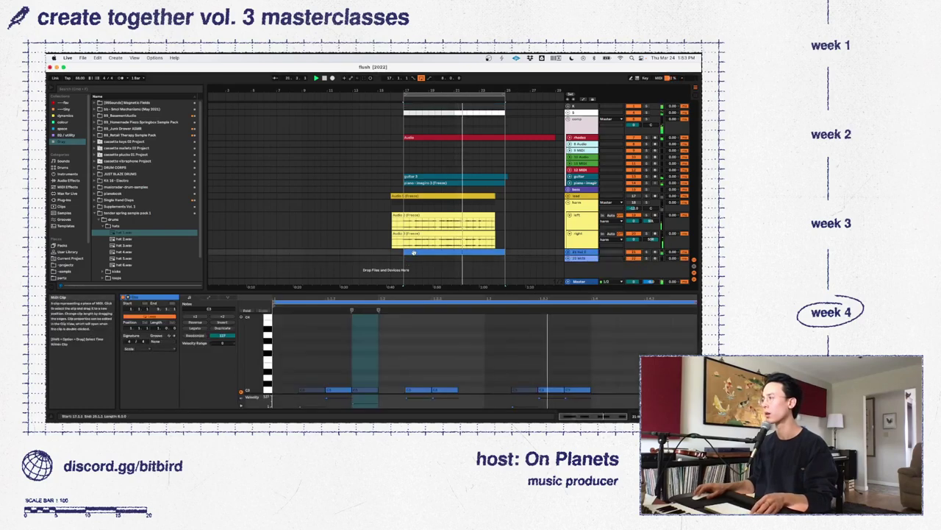
drag(415, 255, 414, 259)
key(space)
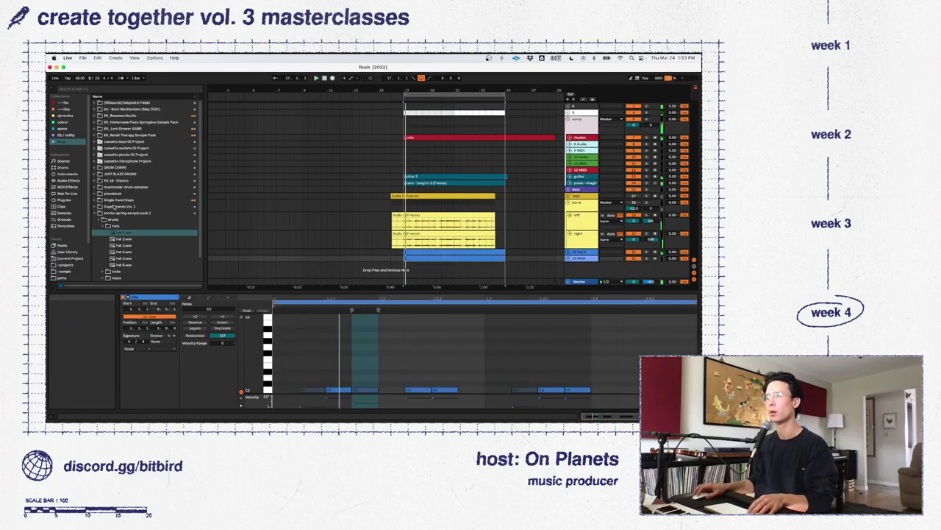
Audition one-shot samples throughout the Supplements Vol. 1 pack to find another percussion sound
click(95, 212)
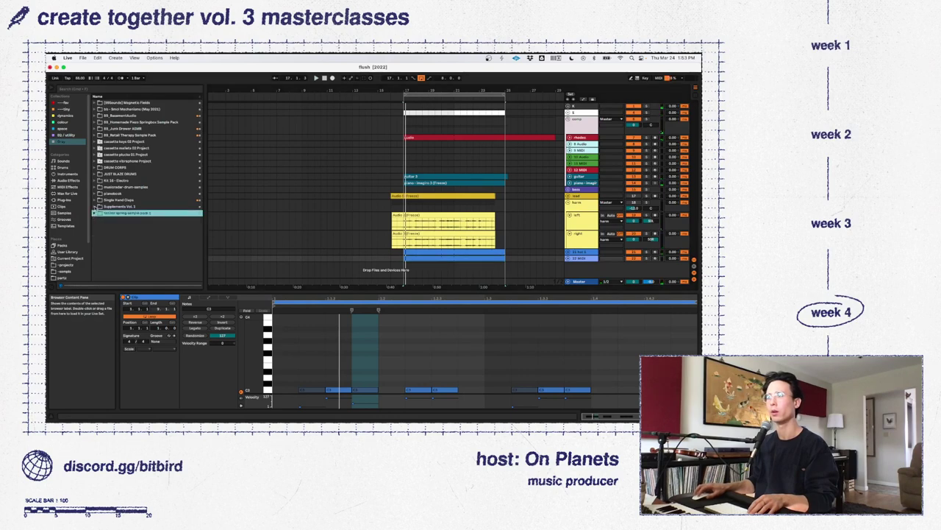
click(94, 206)
click(121, 238)
scroll(121, 239, down, 3)
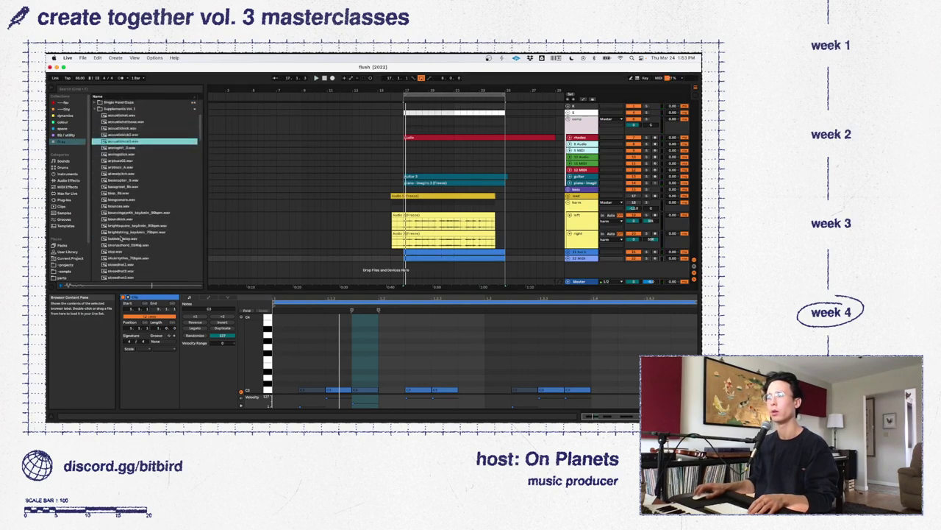
click(125, 134)
key(Down)
key(Up)
key(Down)
key(Down)
click(127, 167)
click(126, 181)
click(129, 198)
scroll(129, 200, down, 1)
click(136, 211)
scroll(138, 215, down, 1)
scroll(139, 218, down, 1)
click(139, 218)
scroll(139, 219, down, 5)
click(137, 214)
scroll(138, 214, down, 3)
click(138, 214)
scroll(137, 214, down, 3)
click(138, 214)
scroll(138, 214, down, 4)
scroll(137, 228, down, 1)
click(137, 229)
scroll(137, 230, down, 4)
click(136, 229)
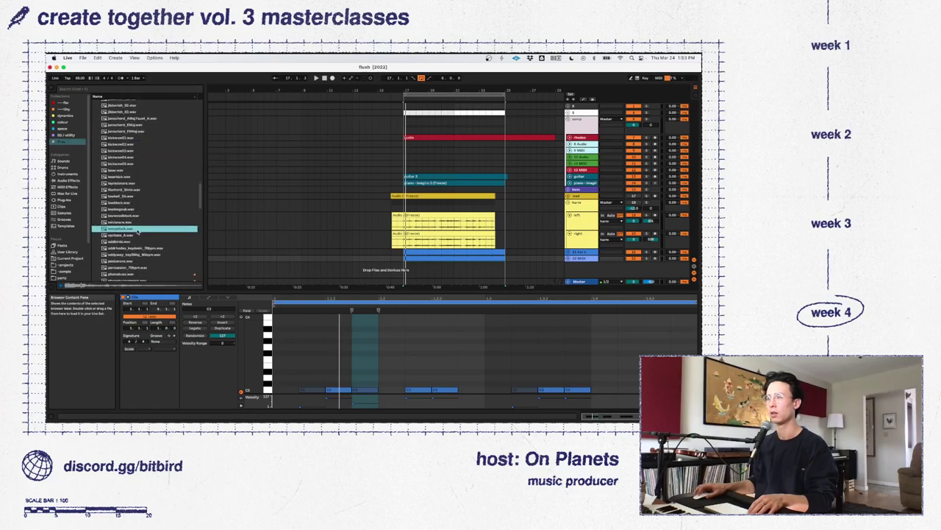
scroll(136, 230, down, 1)
click(137, 232)
click(137, 251)
click(139, 260)
scroll(139, 261, down, 1)
scroll(140, 262, down, 5)
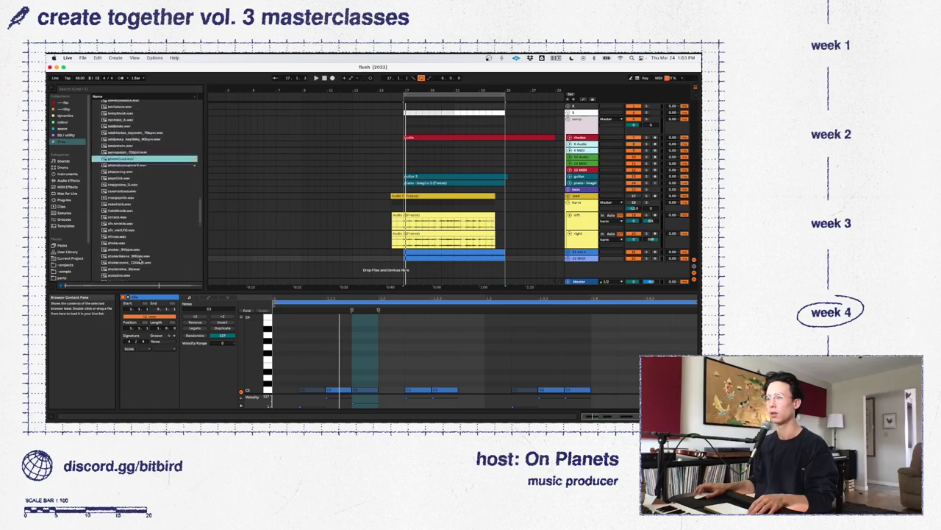
click(139, 222)
scroll(139, 222, down, 4)
click(141, 239)
scroll(141, 239, down, 1)
scroll(142, 253, down, 4)
Compare the tom samples and their neighbours near the end of the Supplements Vol. 1 pack
click(134, 251)
click(132, 257)
click(132, 239)
click(131, 245)
click(131, 238)
click(131, 245)
click(129, 251)
click(130, 238)
click(129, 257)
click(131, 264)
click(130, 239)
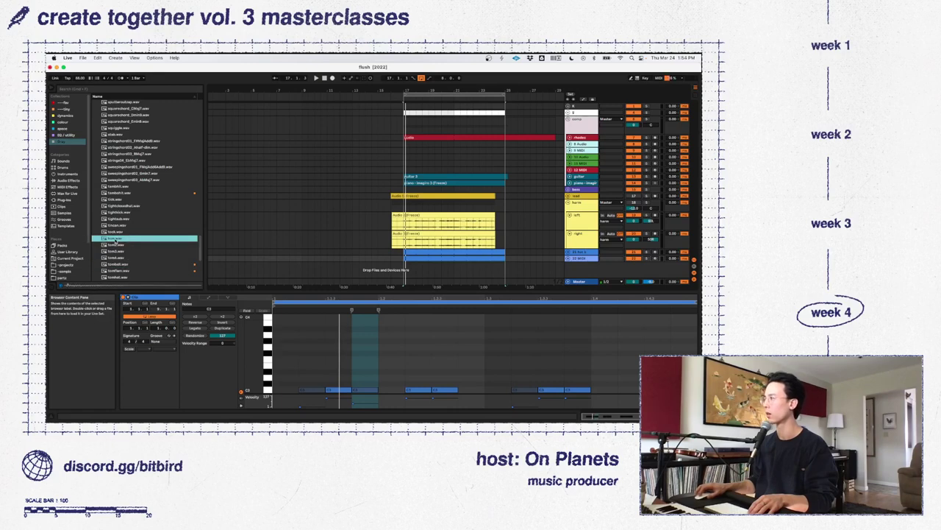
Load tom.wav onto the new MIDI track and delete all notes from its copied clip
double_click(118, 238)
key(space)
double_click(478, 257)
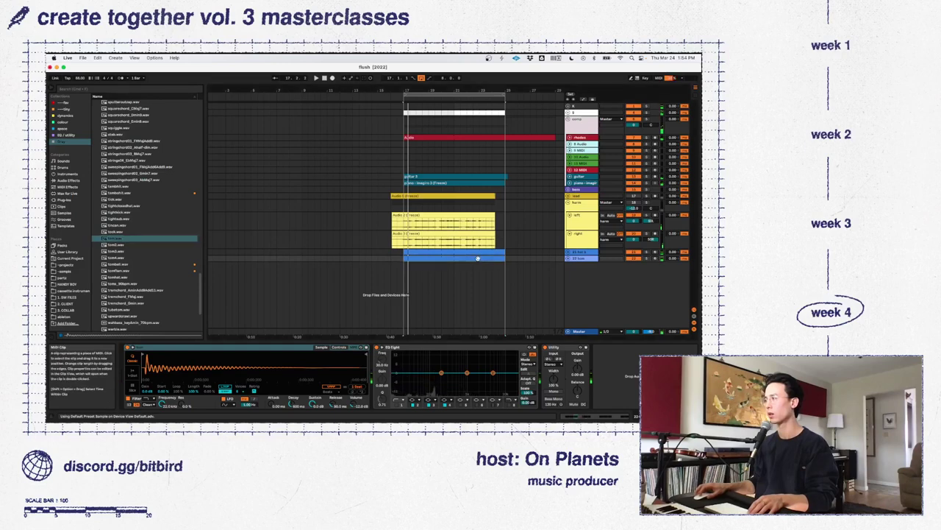
key(super+a)
key(Delete)
key(space)
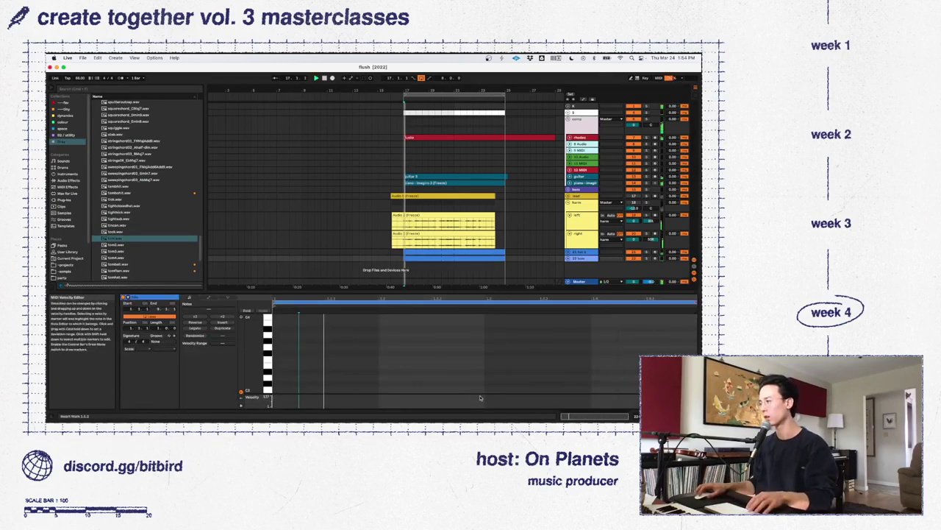
Program a single tom note at 1.4.4, deleting the note placed at 1.1.4
double_click(374, 392)
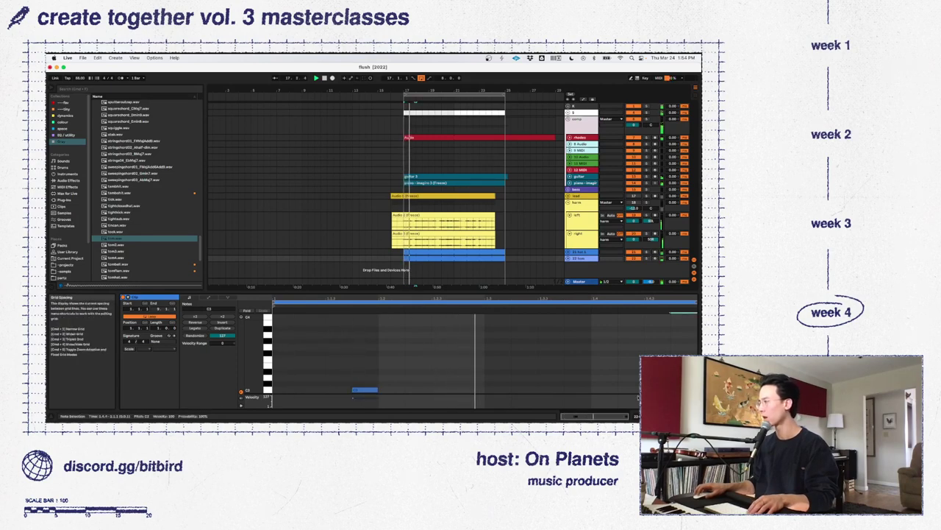
drag(413, 358, 349, 393)
key(Delete)
Switch the tom track's Simpler to One-Shot playback mode
double_click(585, 258)
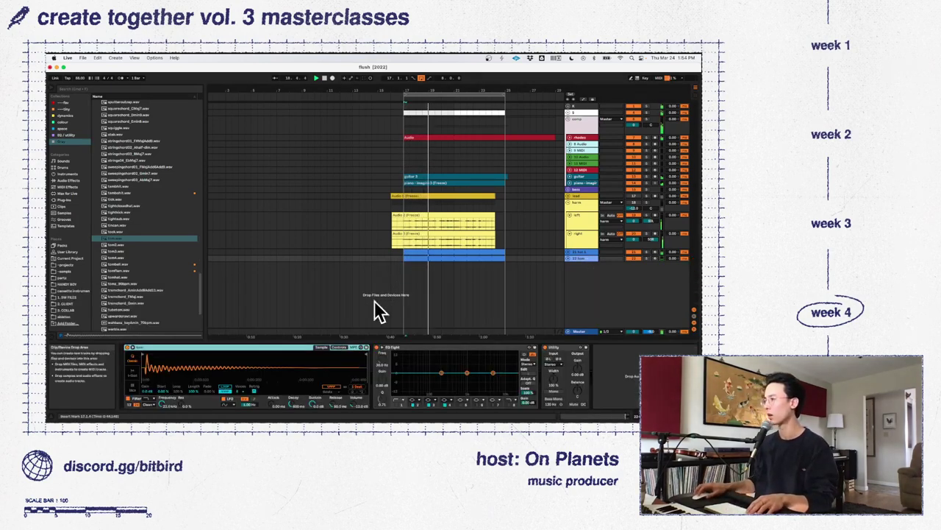
click(339, 346)
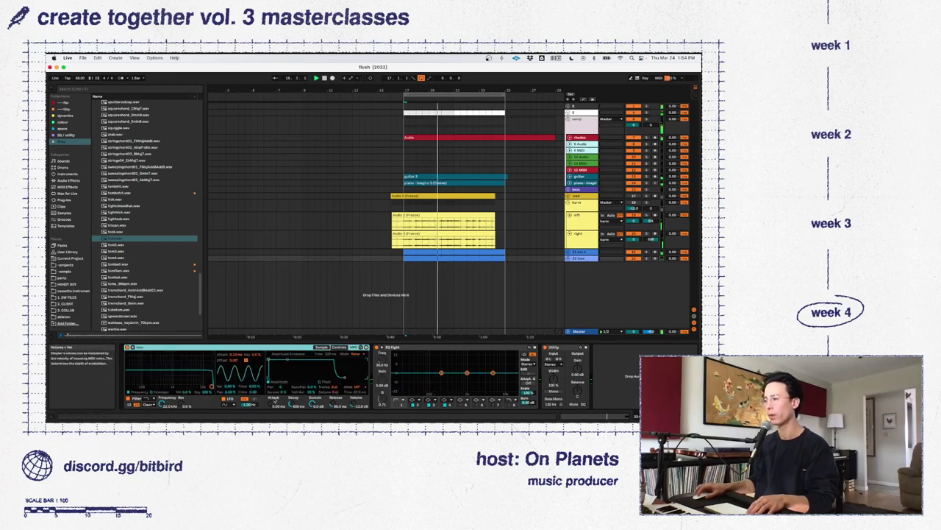
click(321, 346)
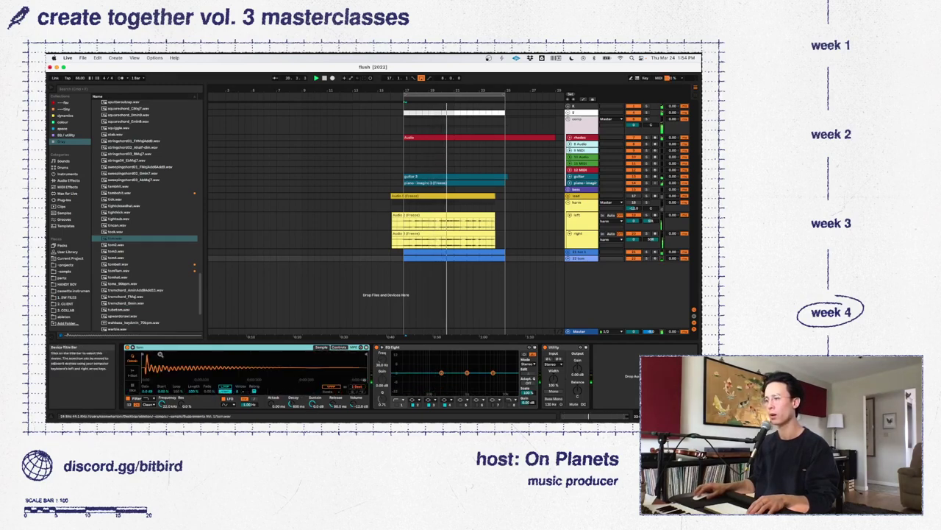
click(132, 372)
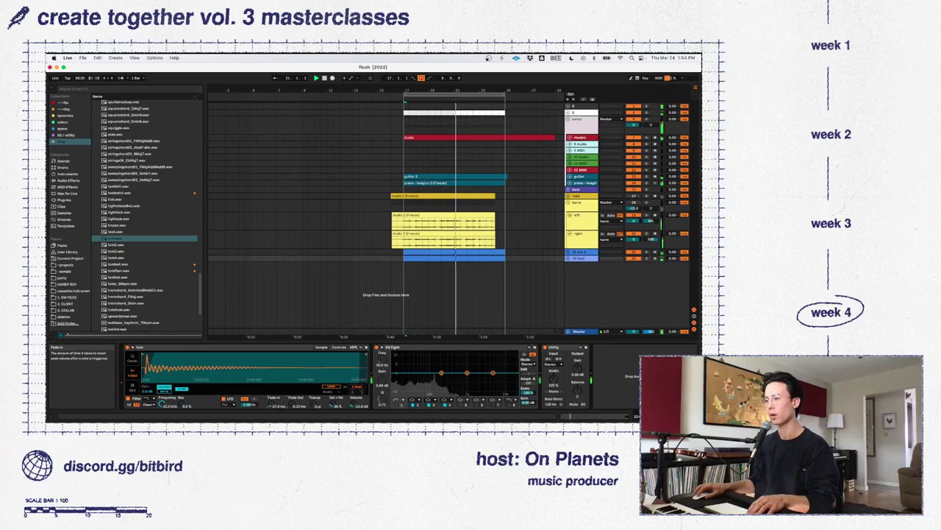
Trim the tom sample's end to about its first quarter, and adjust the Simpler's Fade In and Fade Out times
drag(273, 403, 273, 409)
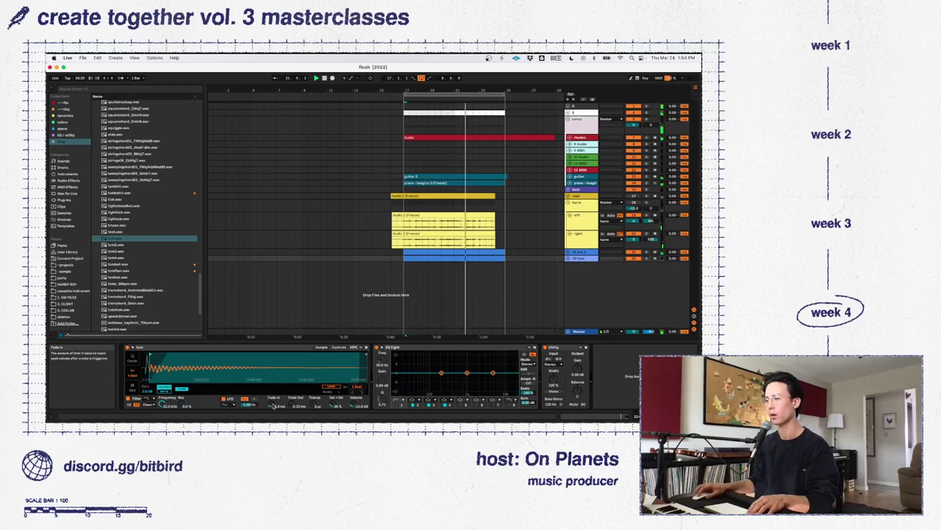
drag(366, 356, 218, 355)
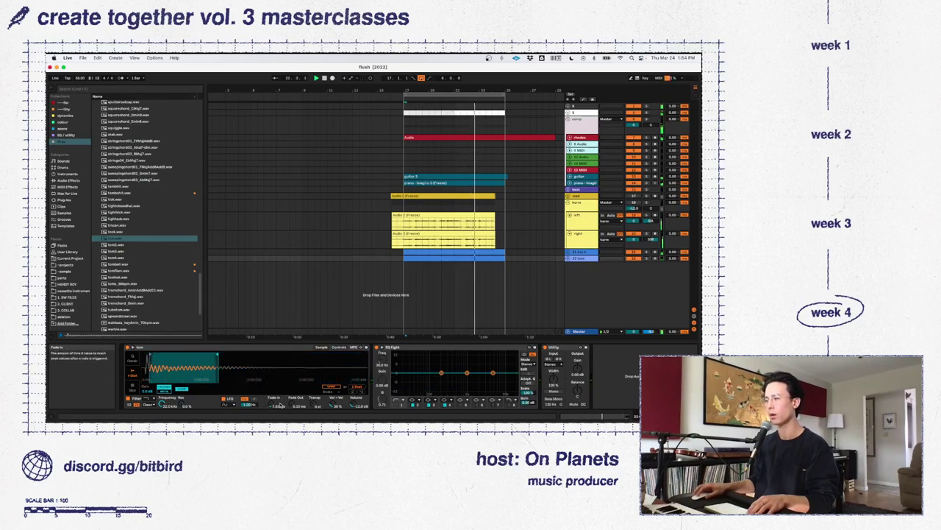
drag(296, 405, 297, 389)
drag(218, 356, 202, 356)
drag(297, 404, 273, 410)
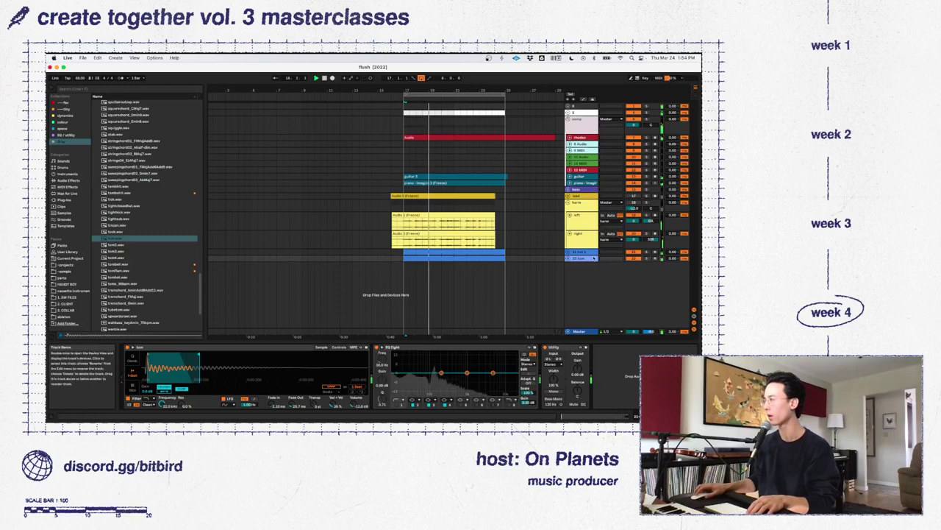
Extend the tom clip's loop length to two bars so the note plays every other bar
click(65, 122)
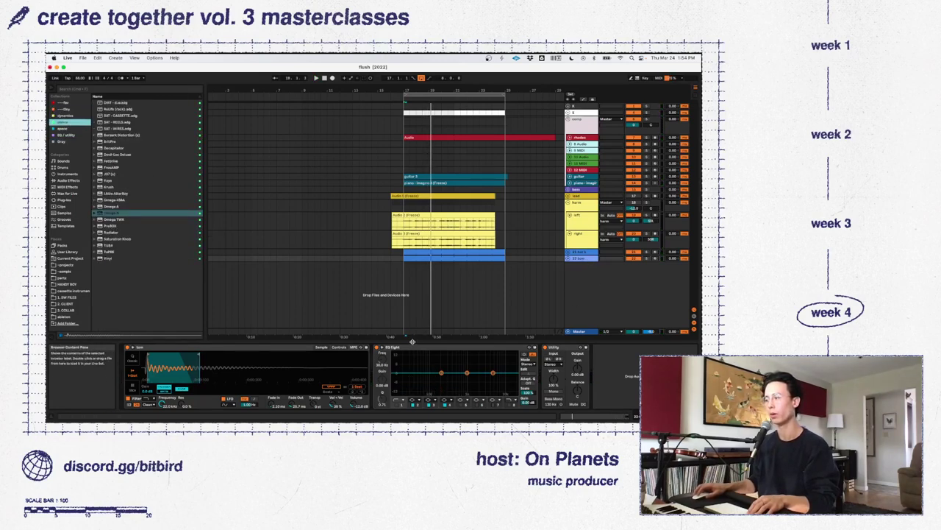
click(340, 346)
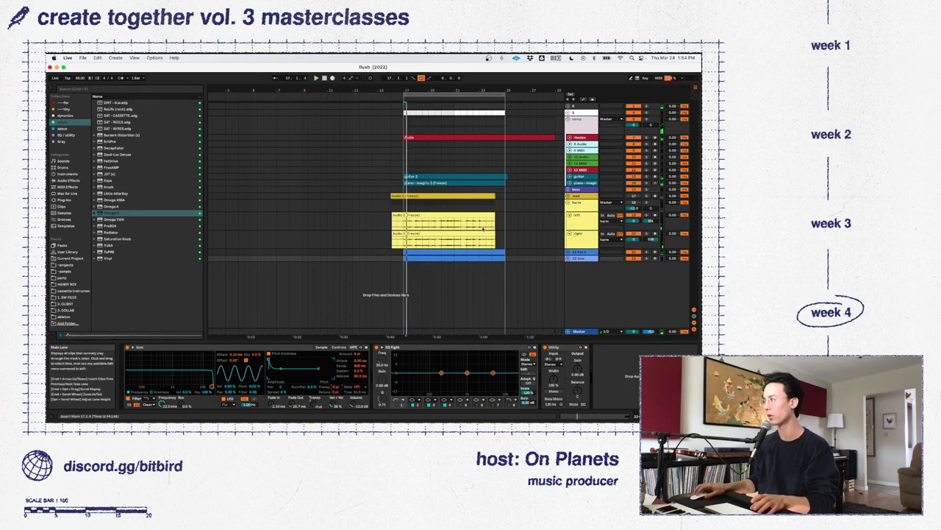
double_click(466, 258)
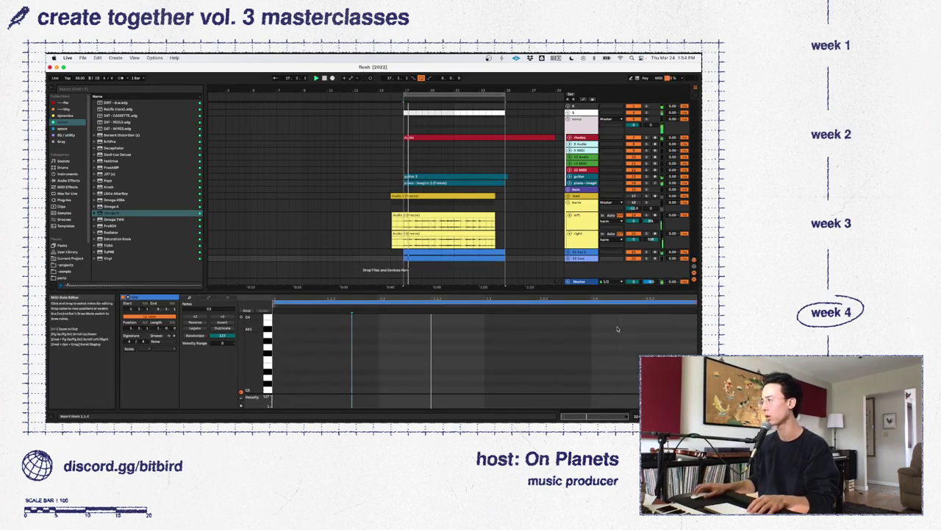
click(571, 258)
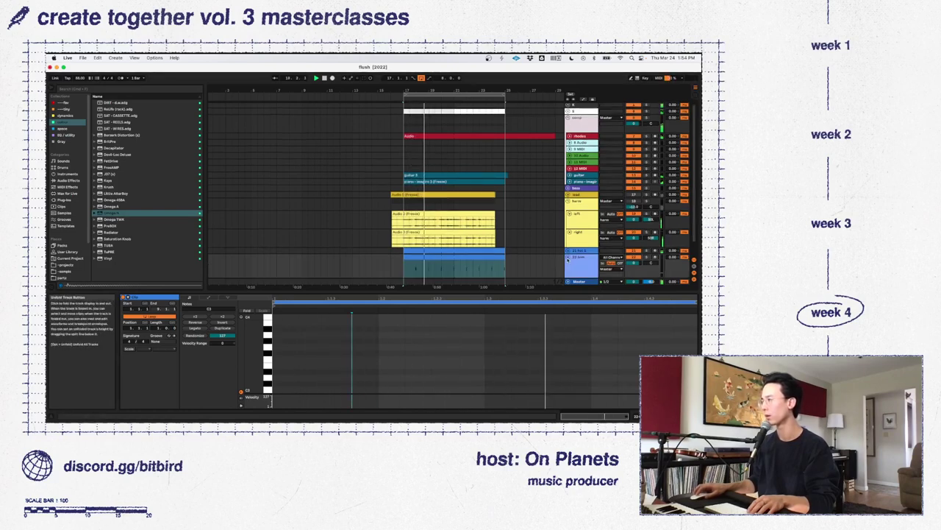
click(444, 273)
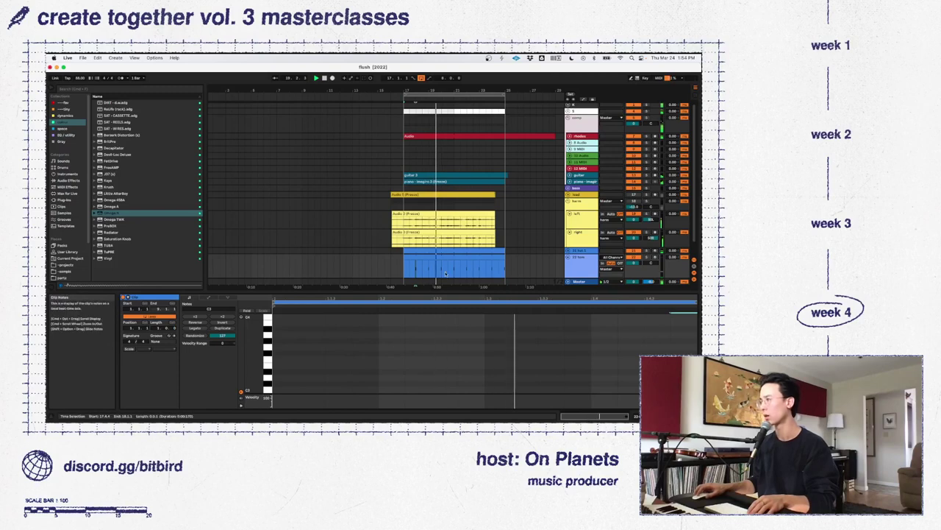
drag(155, 329, 154, 321)
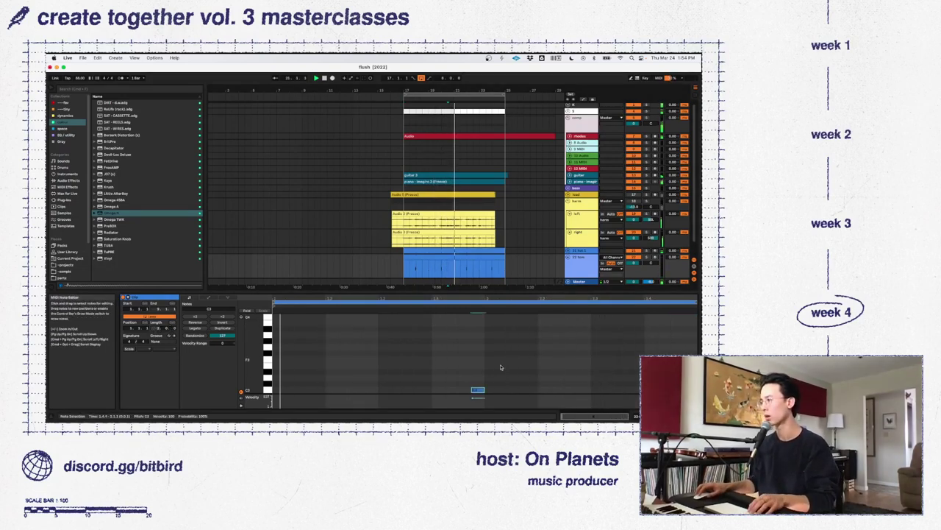
Insert the Omega TWK saturation plug-in between the tom track's Simpler and EQ Eight
double_click(585, 252)
key(Tab)
key(Tab)
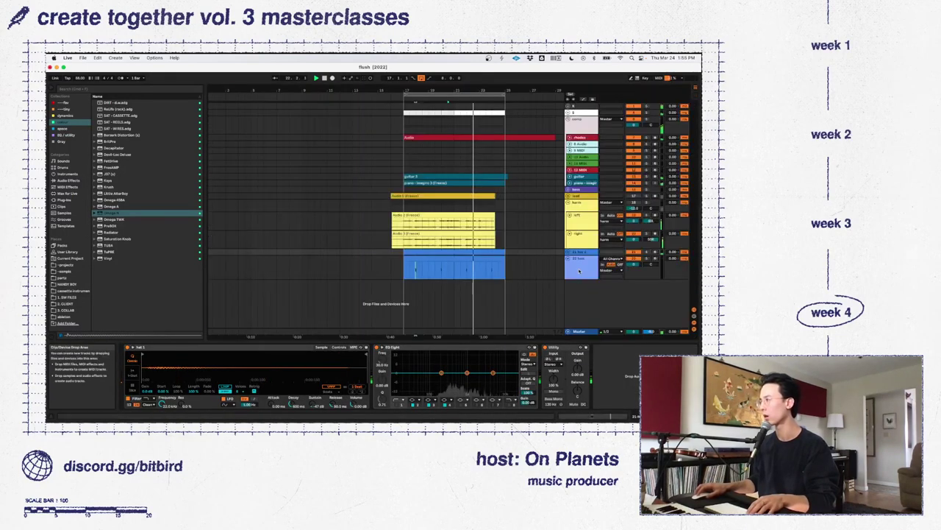
click(579, 270)
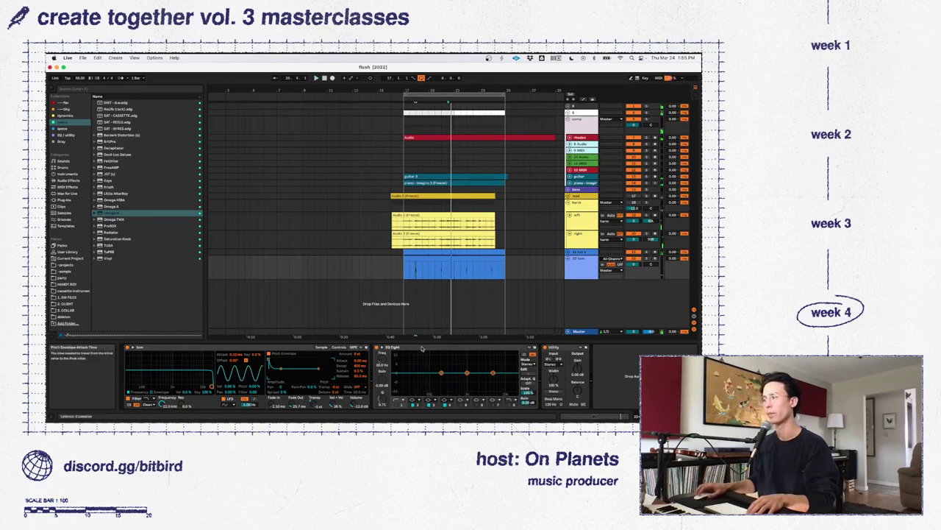
click(572, 270)
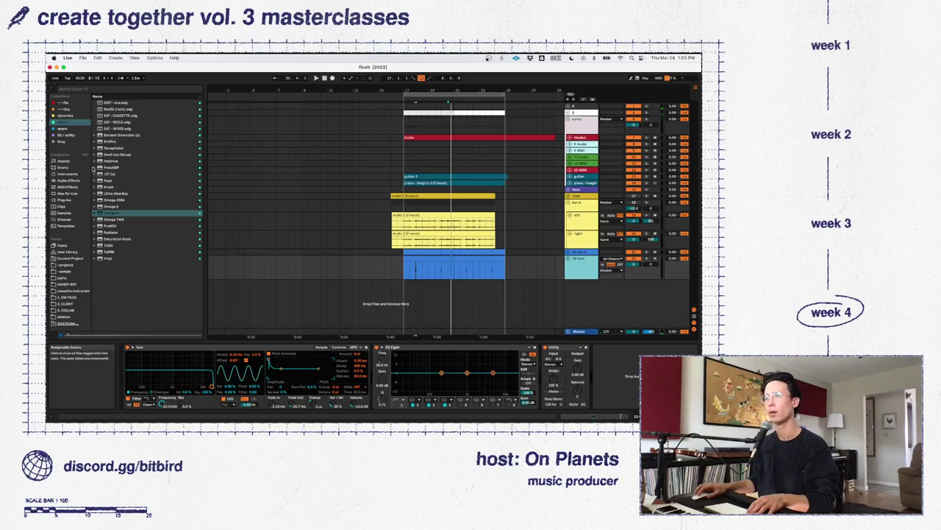
drag(114, 219, 390, 360)
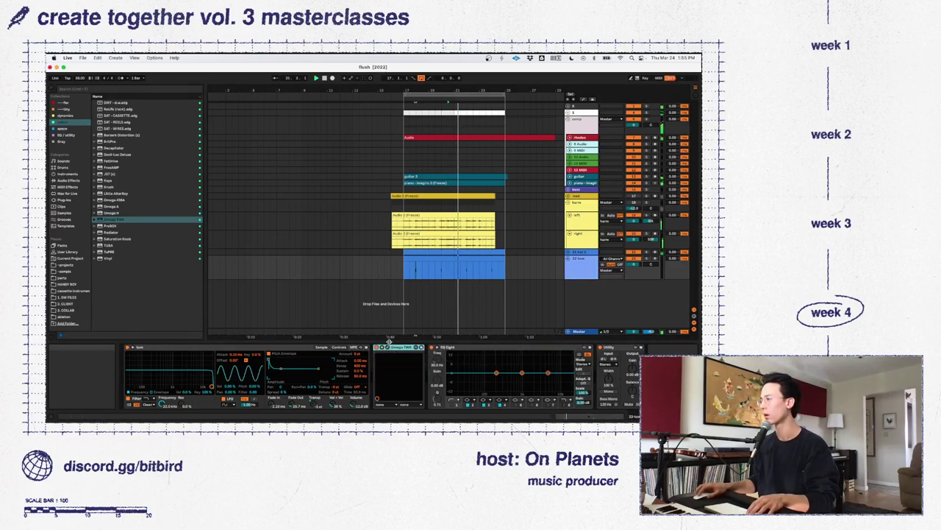
Raise the Omega TWK's Intensity while auditioning the tom hit, and close its plug-in window
key(space)
click(412, 272)
drag(420, 91, 424, 134)
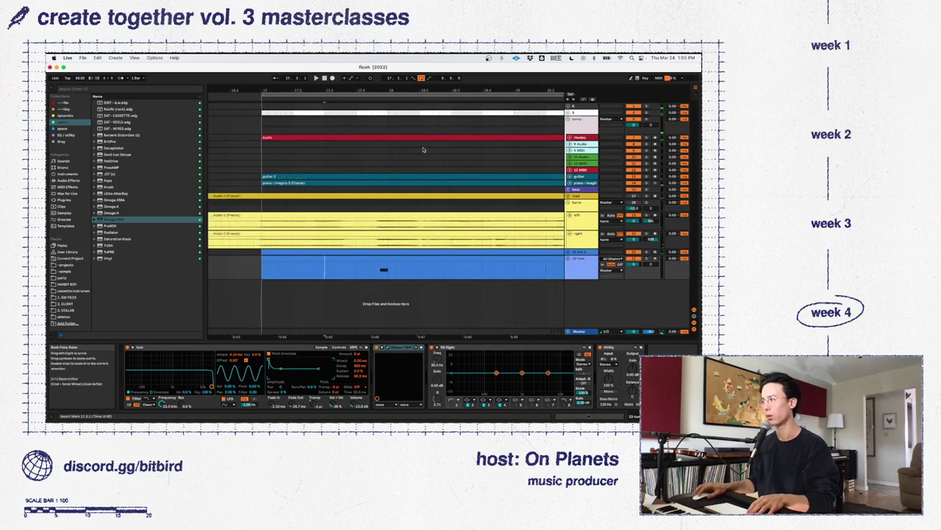
click(387, 347)
key(space)
key(space)
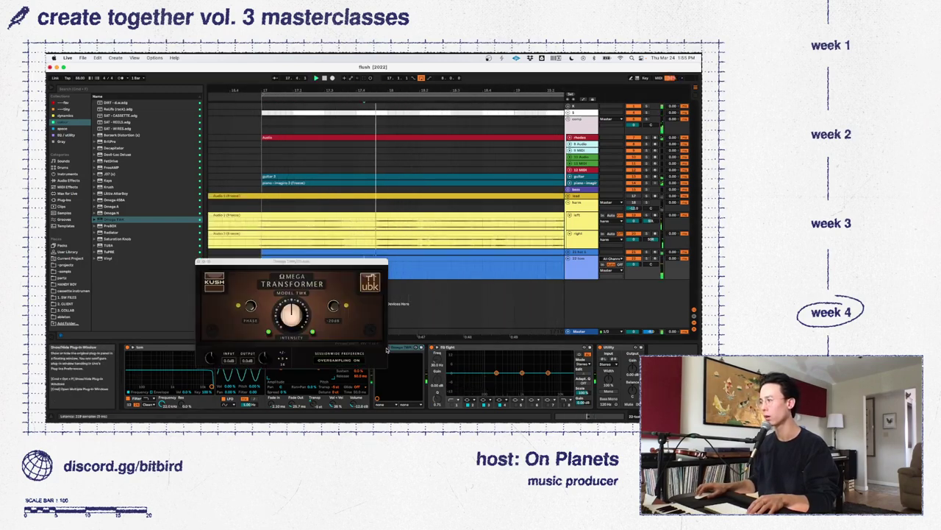
key(space)
key(space)
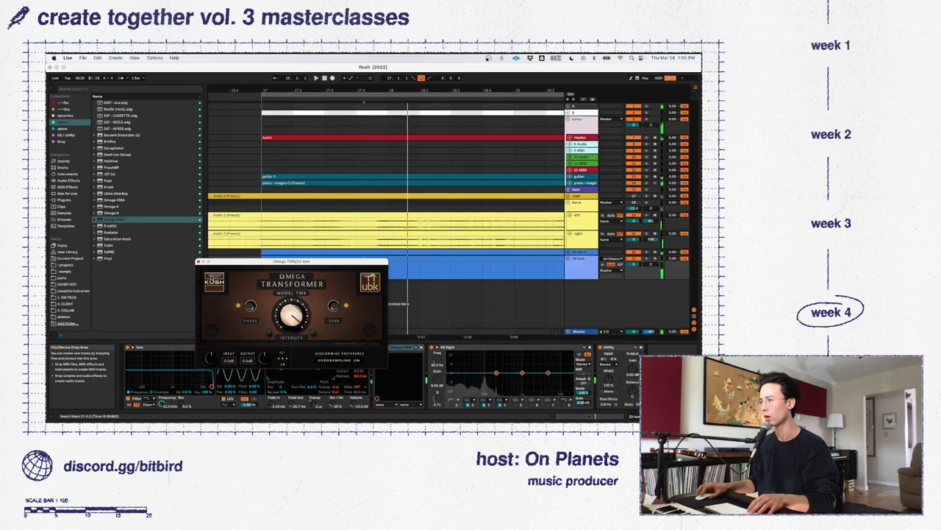
click(197, 261)
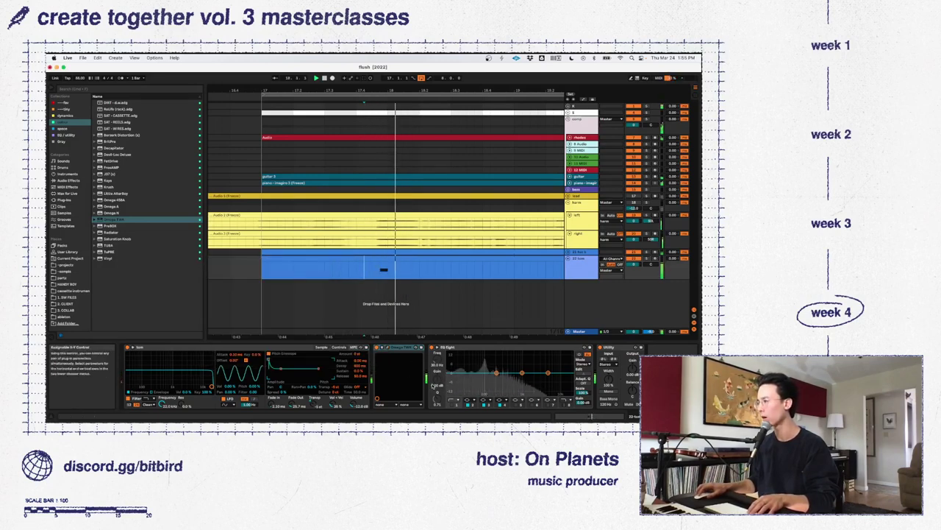
Band-limit the tom with EQ Eight's low-cut and high-cut filters, and fold the Omega TWK and EQ Eight devices
click(452, 404)
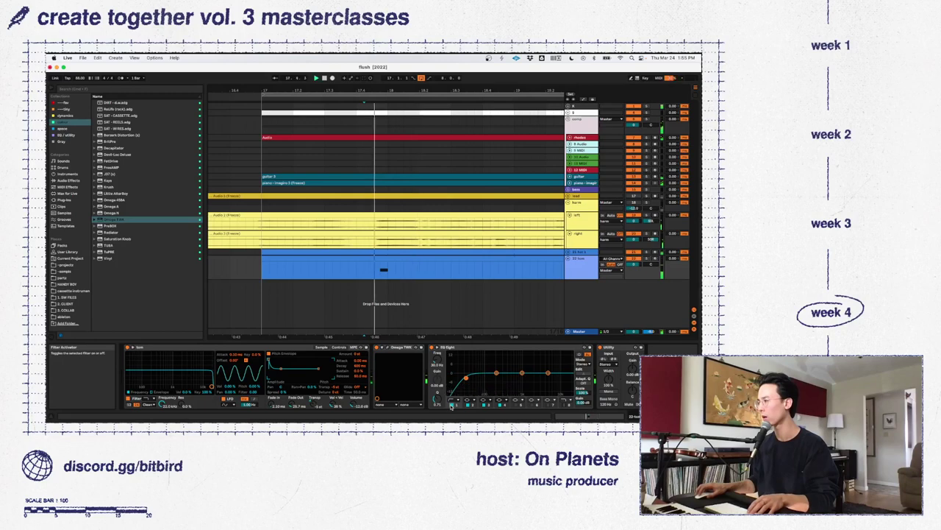
drag(466, 379, 481, 378)
click(561, 404)
drag(566, 376, 512, 374)
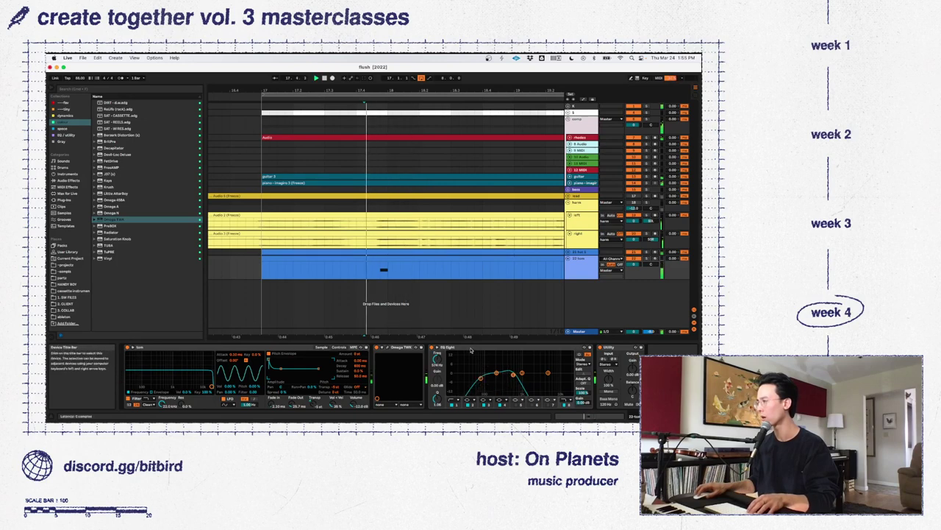
click(437, 347)
key(Delete)
double_click(416, 348)
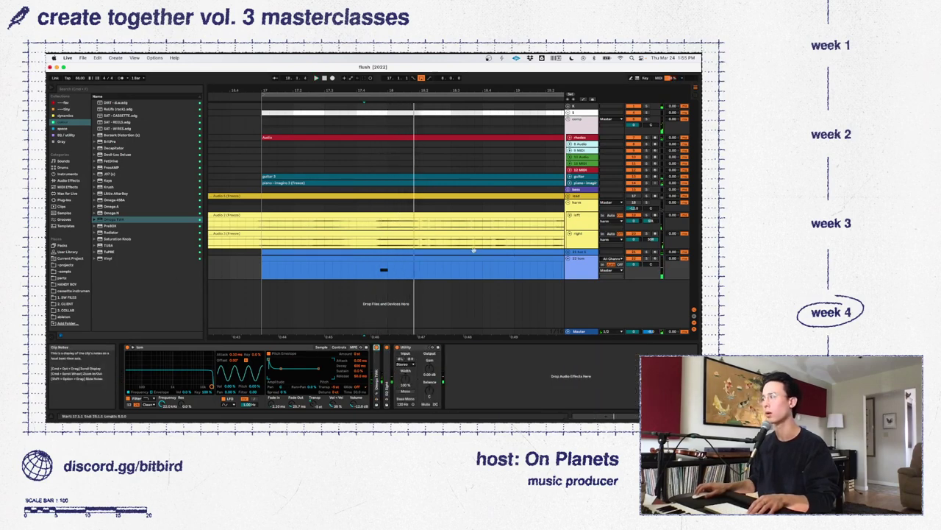
Freeze and flatten the tom track to audio
right_click(581, 261)
click(624, 304)
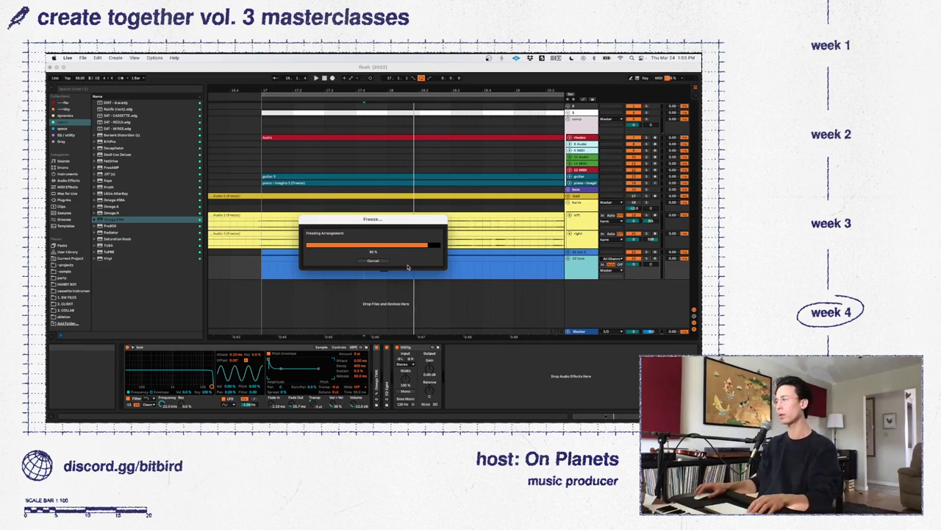
right_click(582, 261)
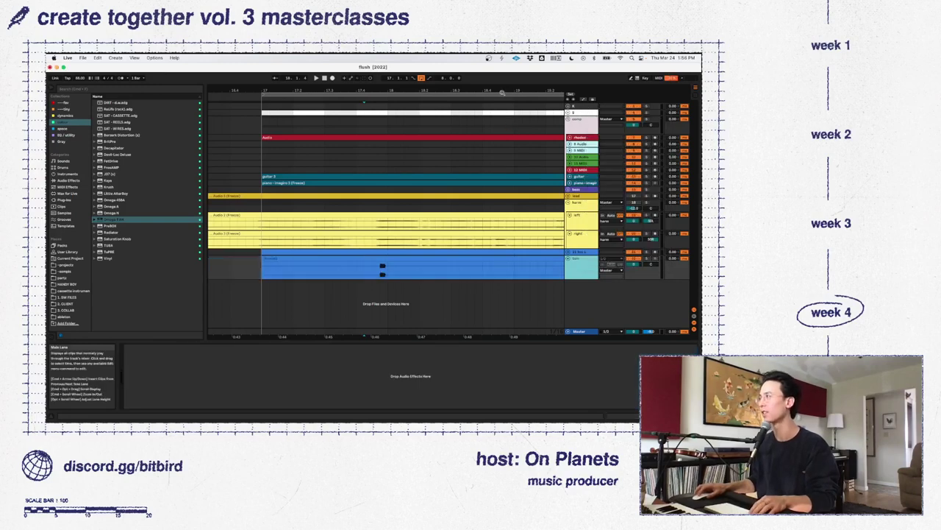
Separate bars 17 to 19 of the flattened tom audio as a looping clip and extend it to about bar 25
drag(502, 91, 483, 74)
key(space)
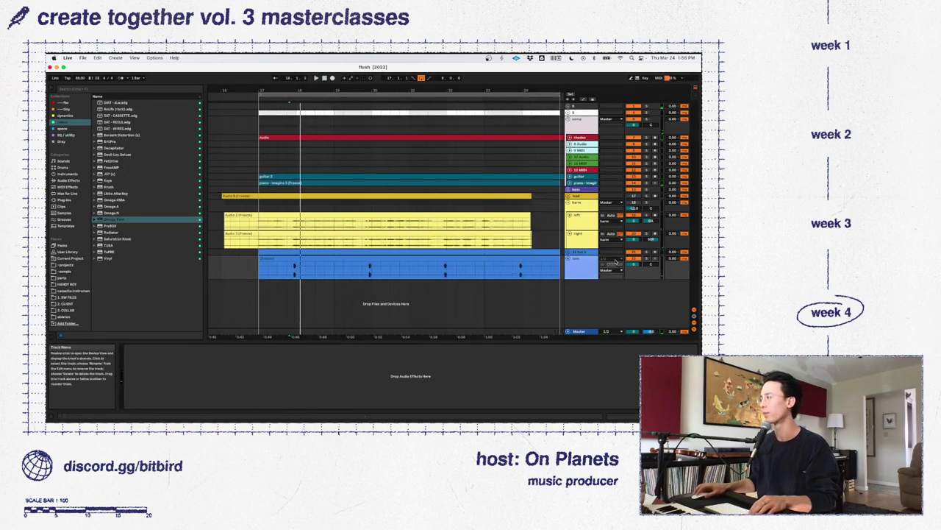
key(space)
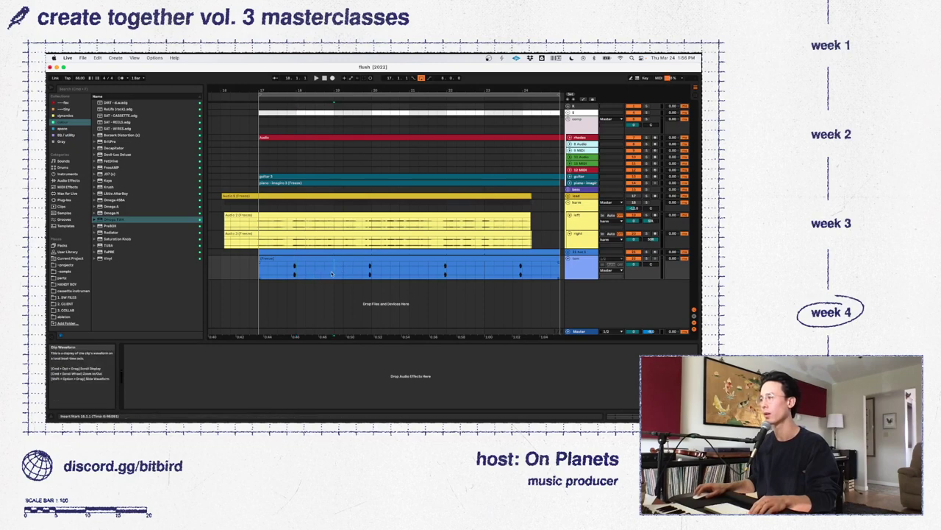
shift+click(259, 275)
key(shift+Tab)
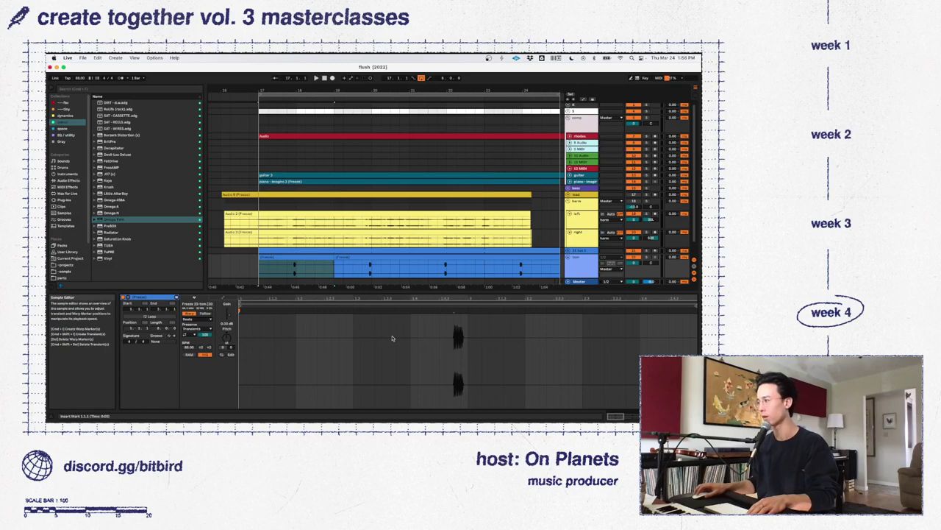
click(154, 316)
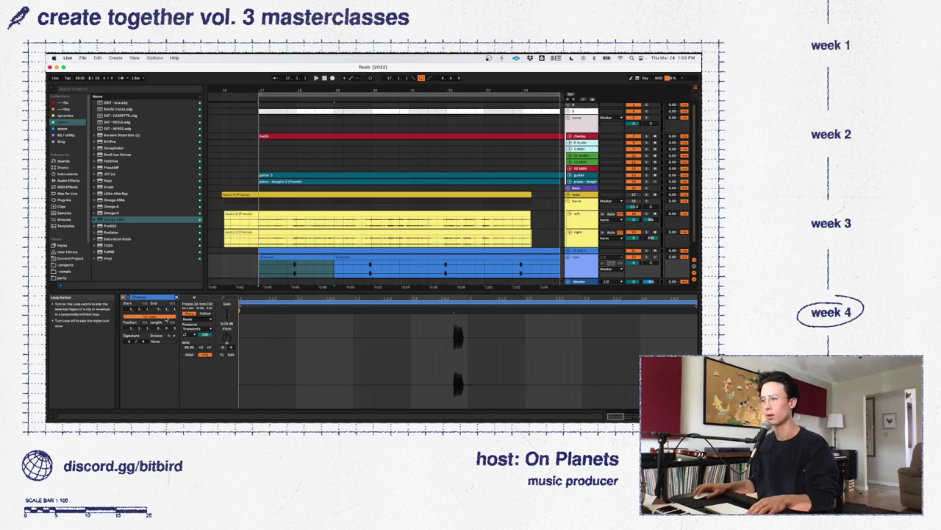
drag(331, 258, 561, 257)
key(space)
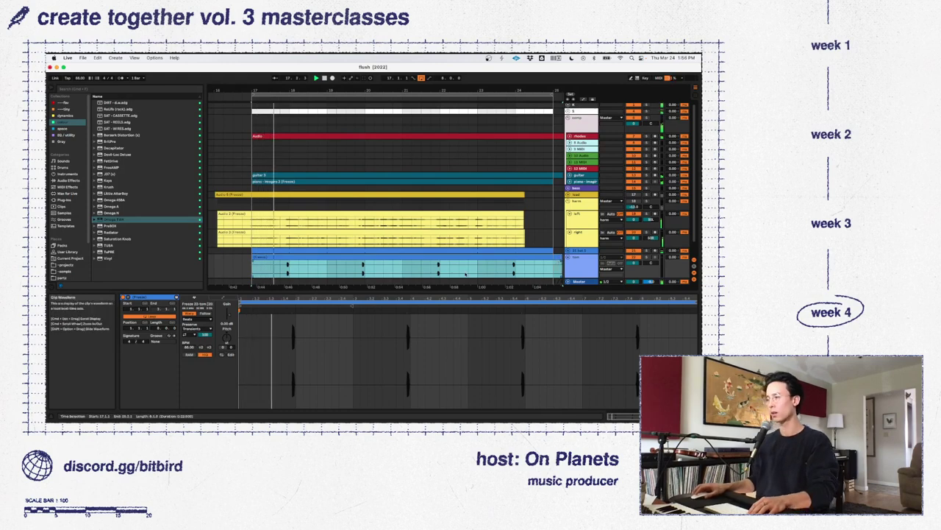
Add an EQ Eight to the flattened tom track and play the tom hit through it
click(587, 266)
right_click(351, 354)
mouse_move(371, 354)
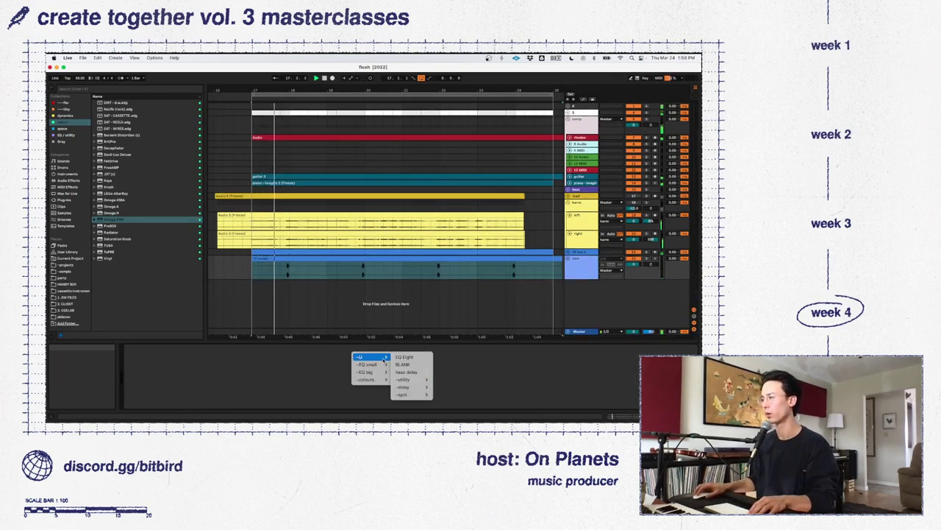
click(410, 356)
key(space)
click(285, 271)
key(space)
key(space)
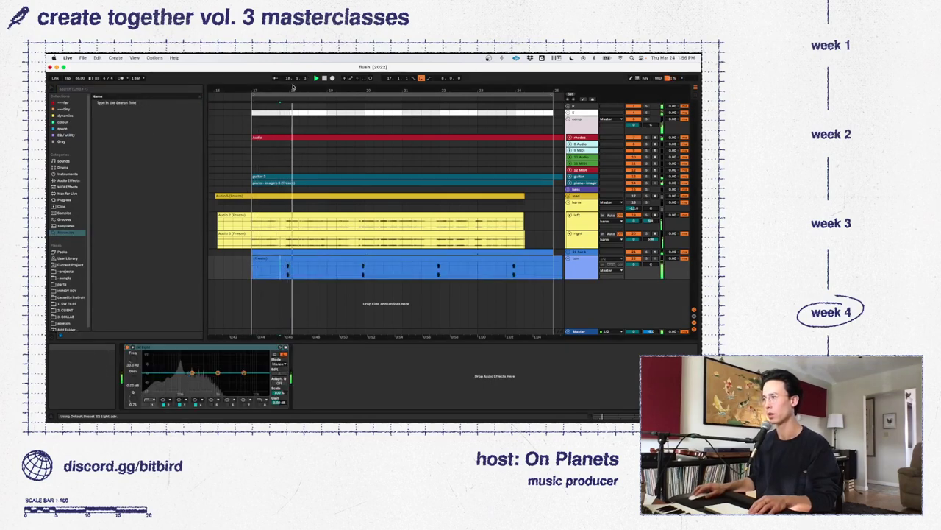
Boost a narrow EQ Eight band on the tom and tune it to about 300 Hz while replaying the hit
drag(292, 92, 297, 130)
mouse_move(192, 373)
mouse_down()
mouse_move(193, 363)
mouse_move(192, 383)
mouse_move(197, 352)
mouse_up()
key(space)
key(space)
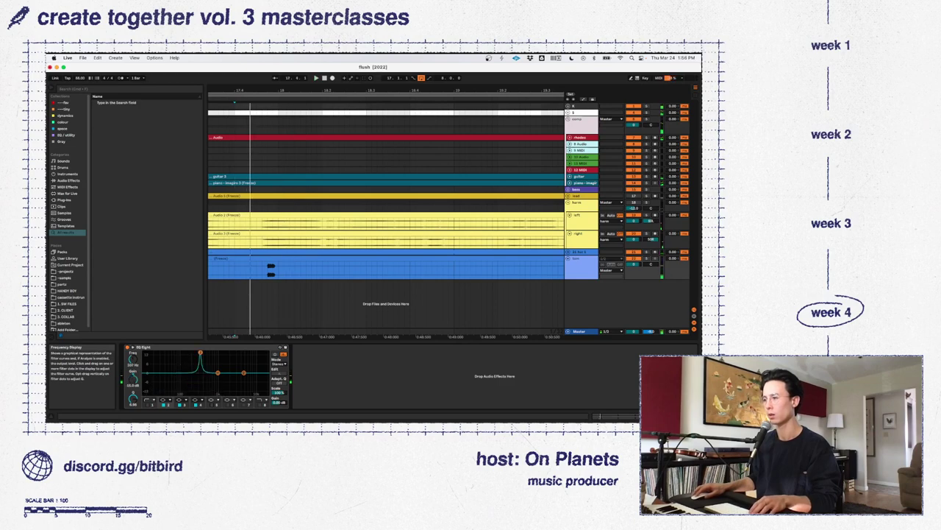
key(space)
drag(200, 354, 199, 345)
key(space)
key(space)
key(space)
key(space)
key(space)
key(space)
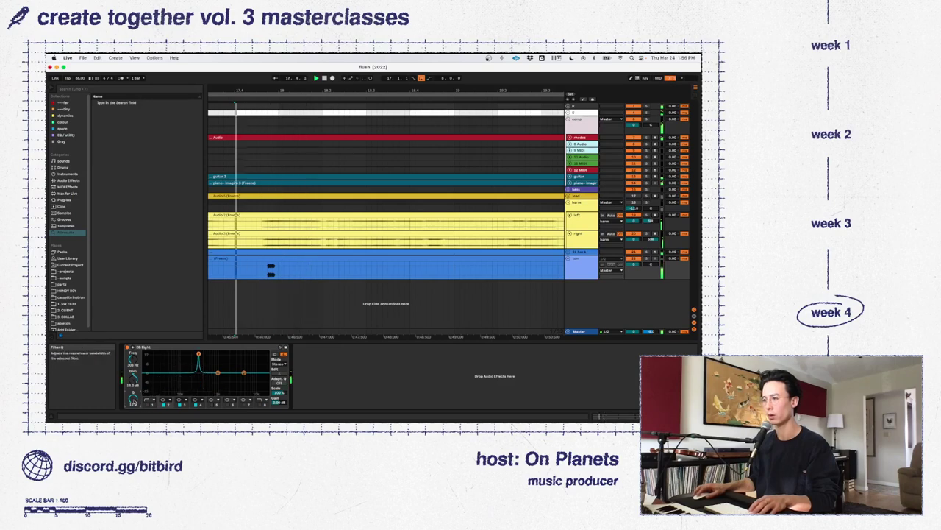
Narrow the band near 300 Hz to a Q of about 11 and turn its gain into a deep cut
drag(135, 379, 135, 416)
key(space)
key(space)
key(space)
key(space)
key(space)
key(space)
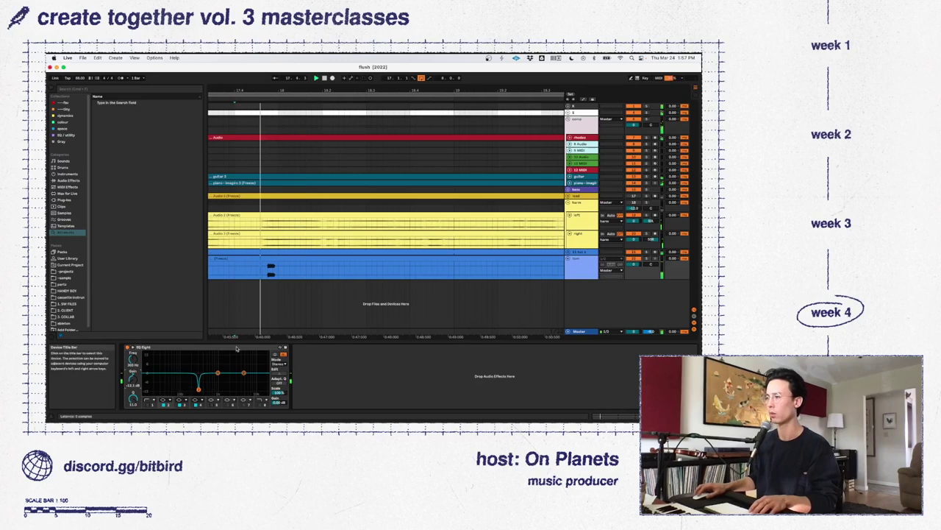
Fold the tom's EQ Eight and load the spiff plug-in after it
double_click(144, 347)
click(67, 135)
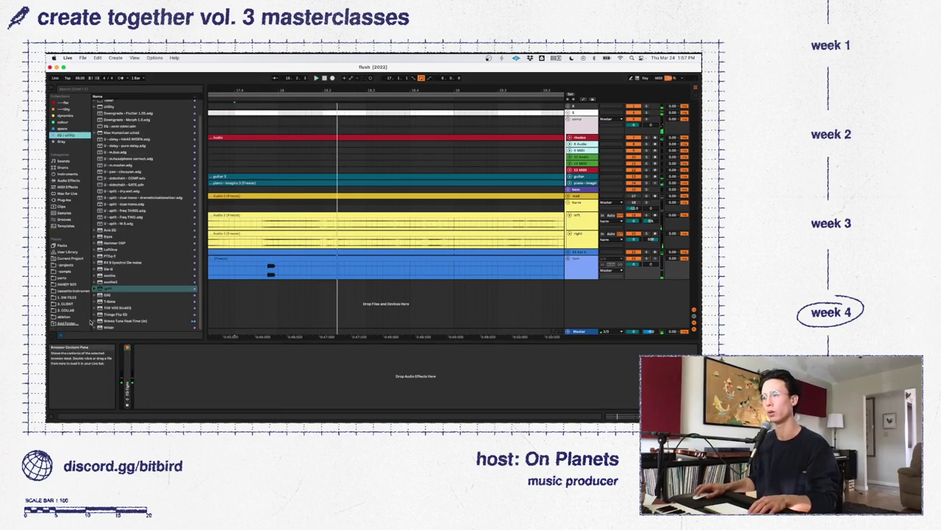
double_click(114, 289)
key(space)
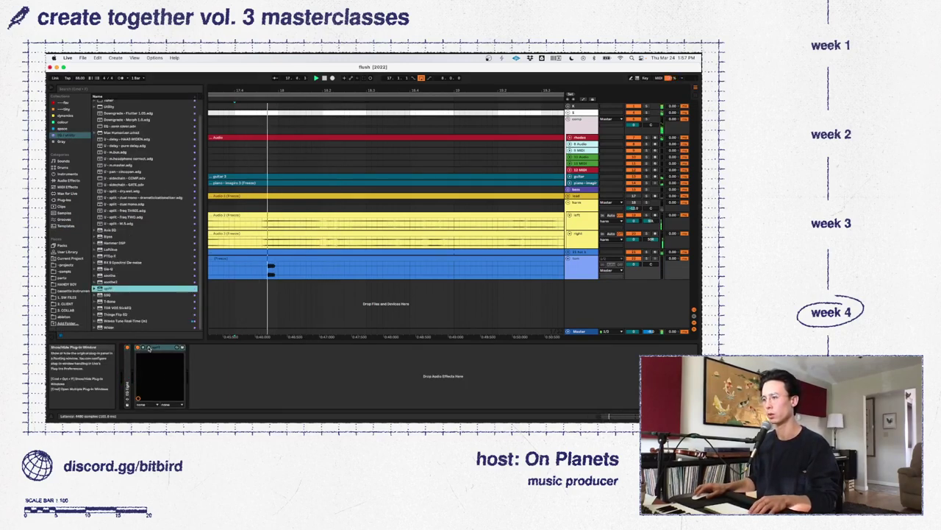
Set spiff to boost the tom's transients and lower its upper filter point to about 1 kHz
click(149, 347)
mouse_move(421, 336)
mouse_down()
mouse_move(368, 332)
mouse_move(380, 335)
mouse_up()
key(space)
key(space)
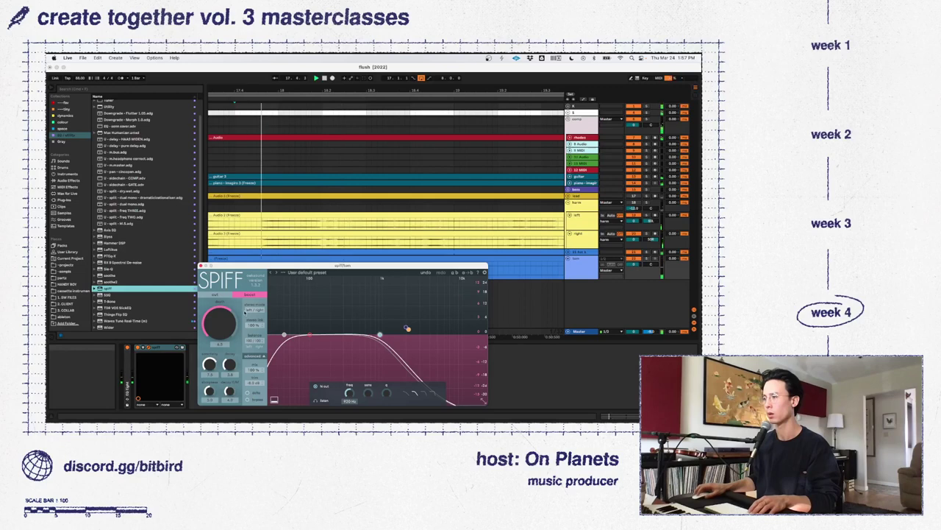
Show the mixer with the spiff window clear of the device chain, and play the processed tom in the mix
key(Tab)
drag(263, 267, 301, 138)
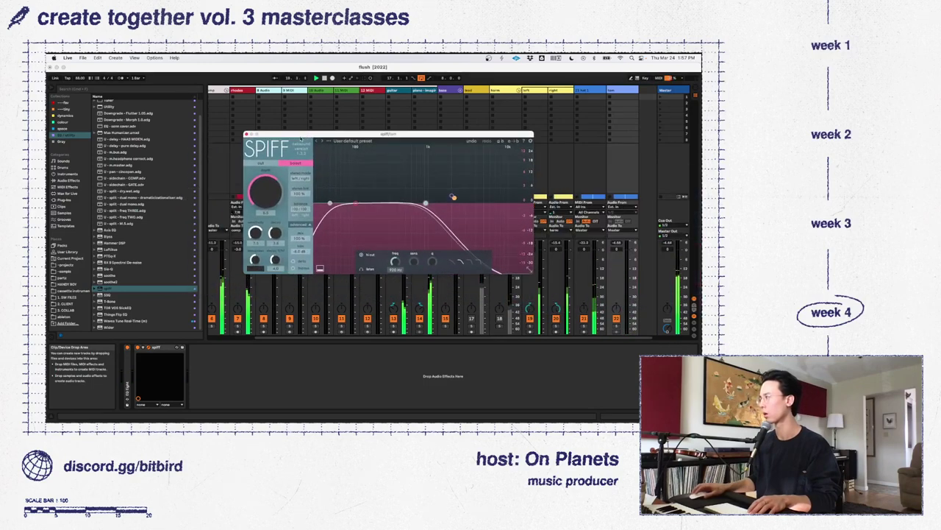
click(427, 392)
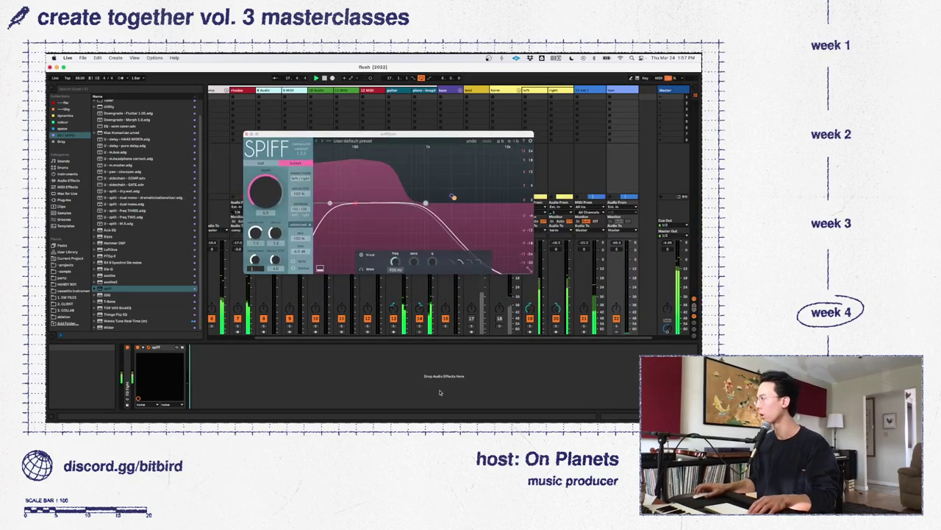
key(space)
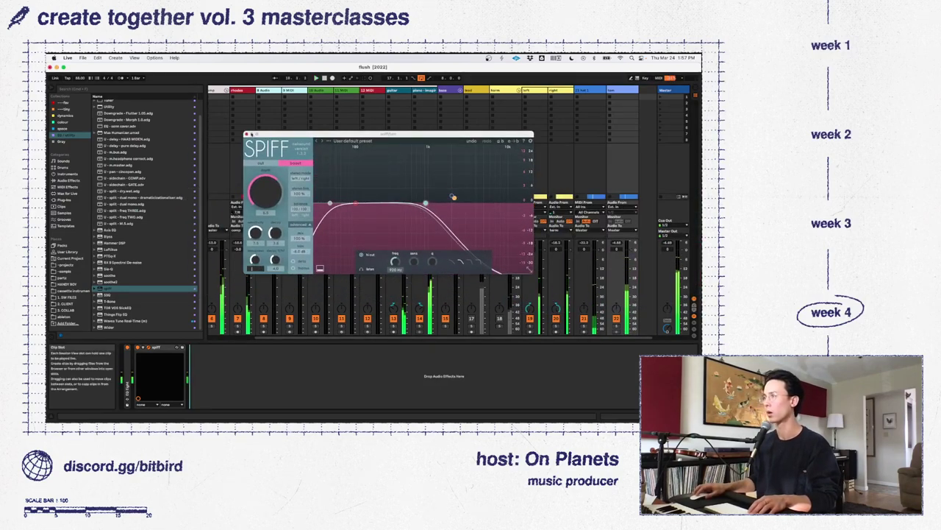
Close the spiff window, load the delay - HAAS WIDEN rack after it on the tom, and set R time to 10 ms
click(255, 269)
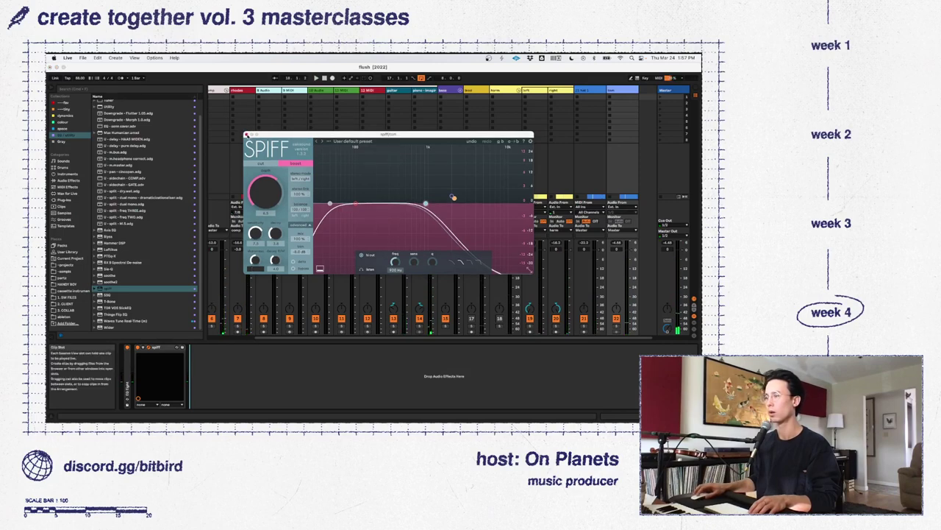
click(247, 134)
right_click(252, 361)
mouse_move(270, 366)
click(308, 382)
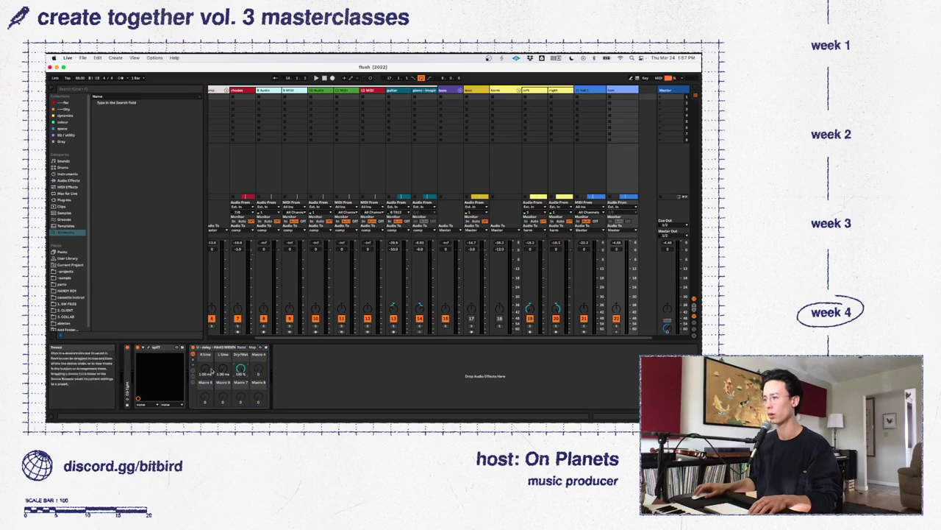
key(space)
drag(205, 368, 203, 368)
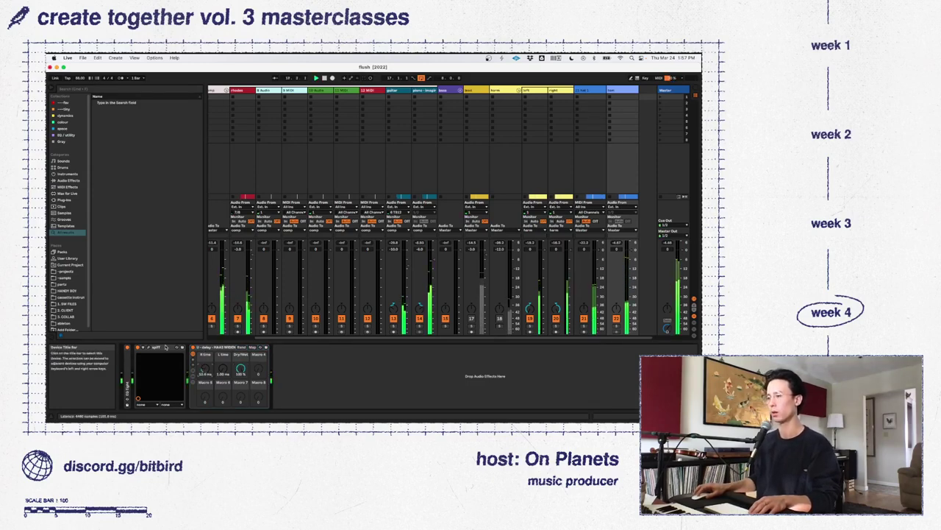
Fold the tom's spiff and HAAS WIDEN devices and collapse the tom track in the arrangement
key(Delete)
key(Tab)
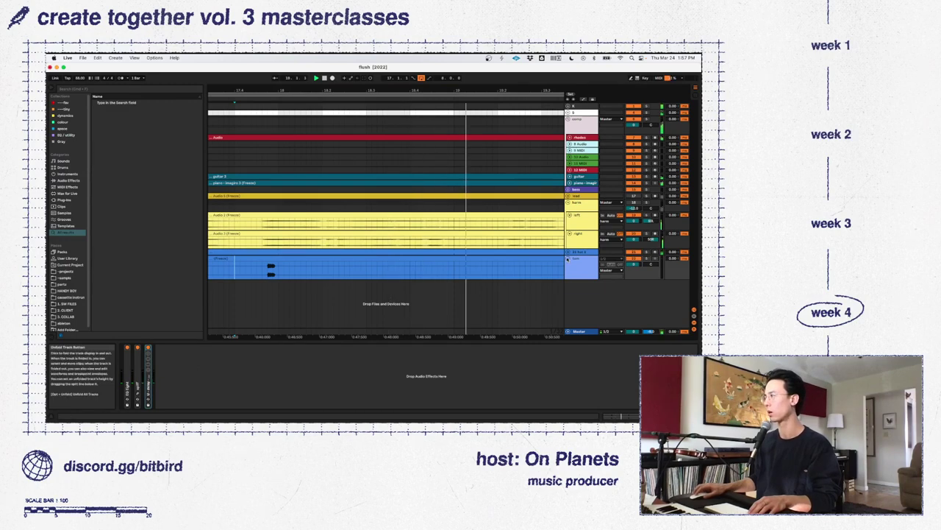
click(569, 258)
Select the hat track and lower its volume fader in the mixer
click(579, 251)
key(Tab)
scroll(570, 303, right, 1)
drag(592, 249, 592, 259)
Add the delay - HAAS WIDEN rack after the hat's Utility, raise L time to about 10.7 ms, and fold the rack
right_click(603, 379)
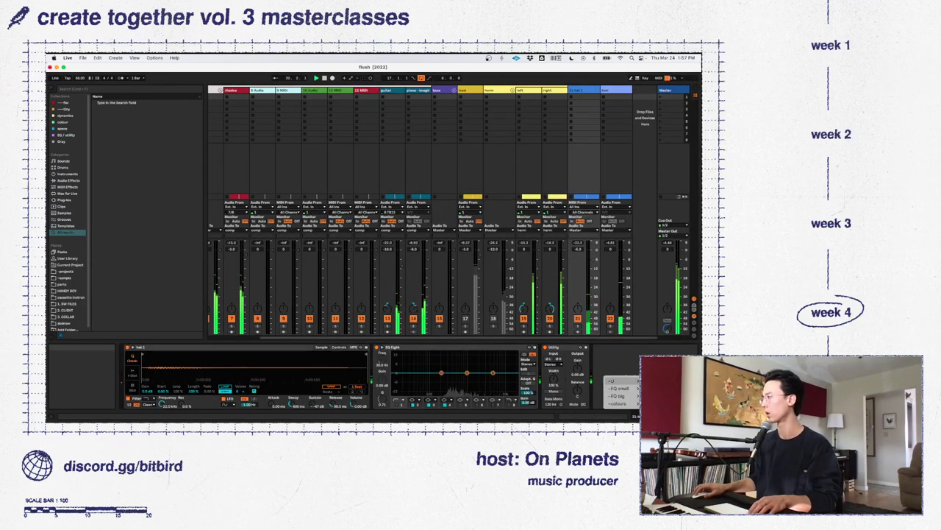
click(612, 381)
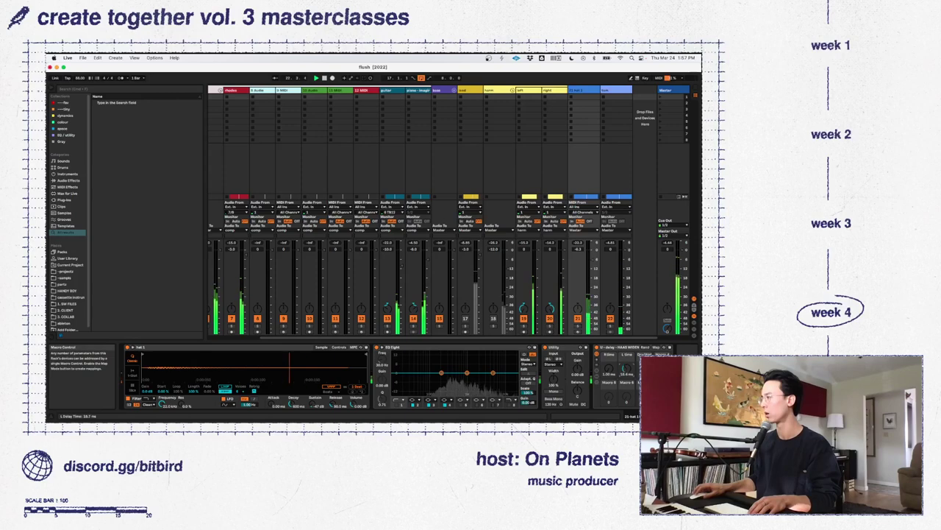
key(Delete)
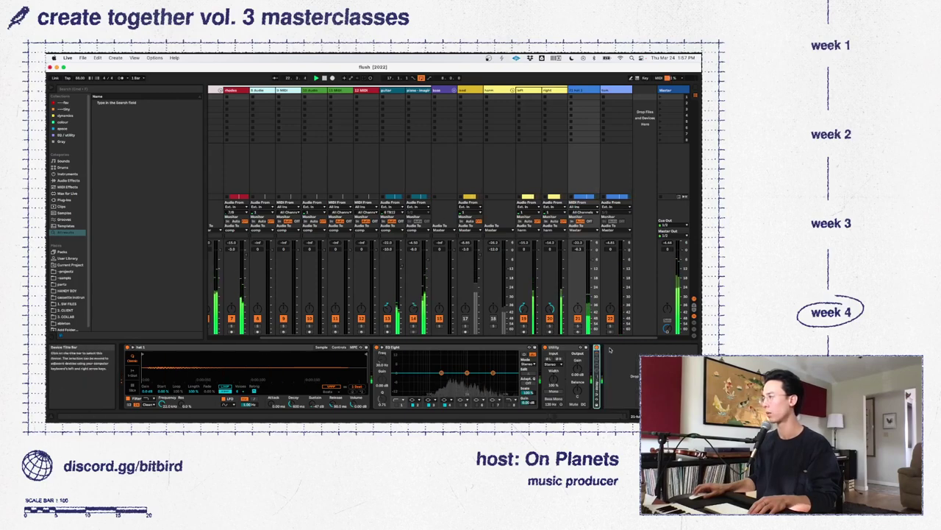
Collapse the harm group in the arrangement and bring up the tom track's device chain
key(Tab)
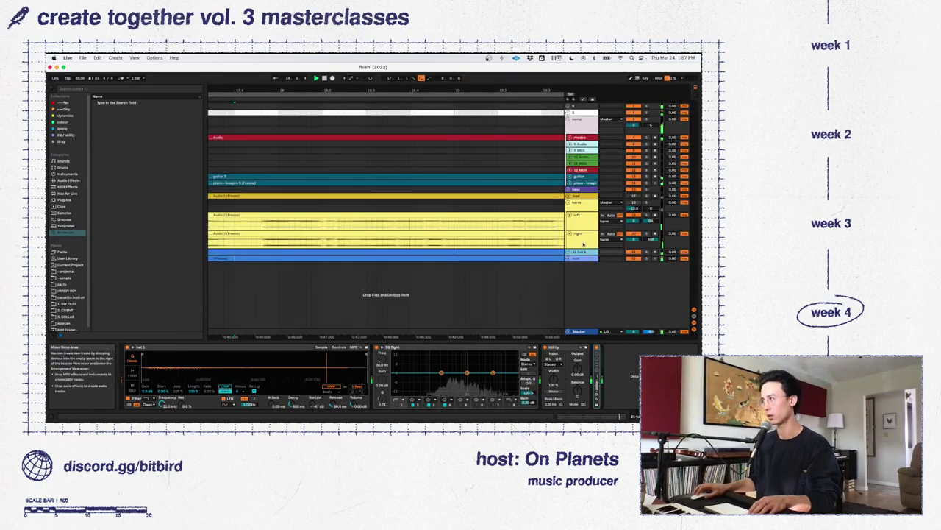
click(569, 202)
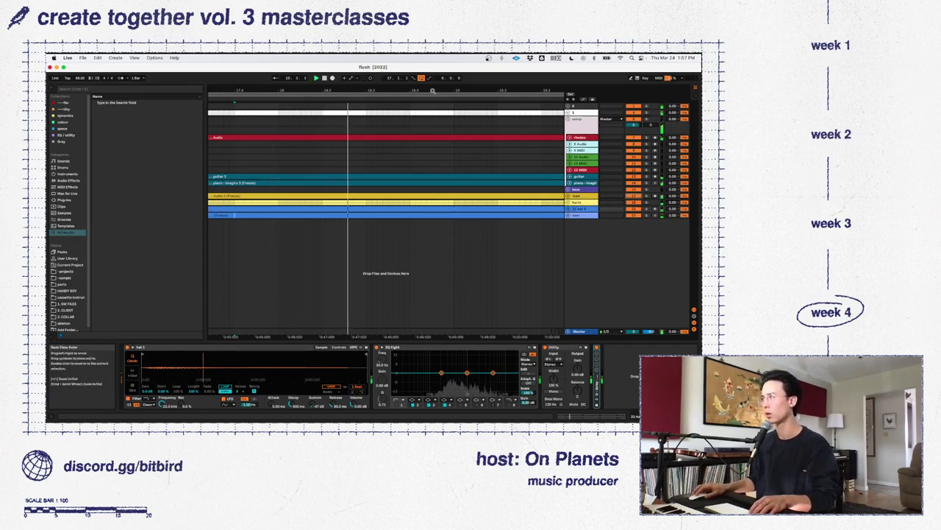
drag(432, 91, 431, 92)
click(359, 303)
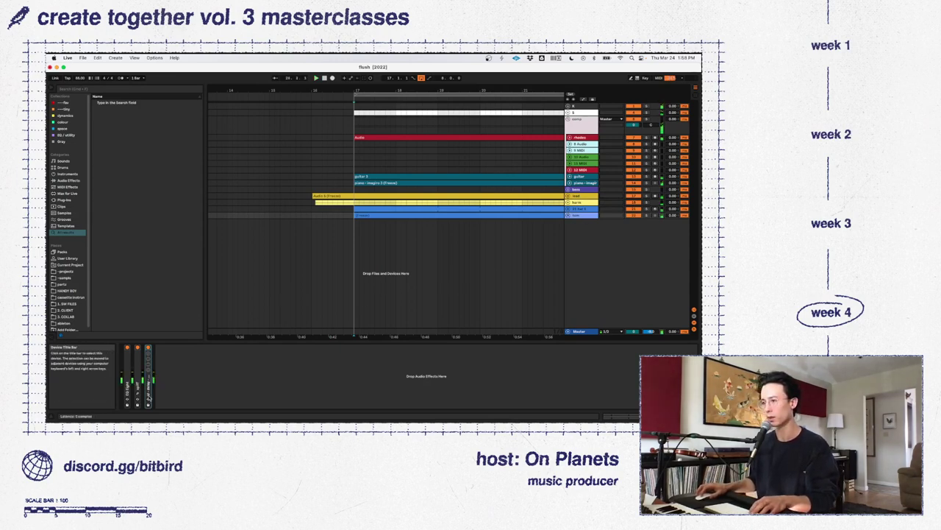
Unfold the tom's HAAS WIDEN rack and examine the Delay settings of its two parallel chains
click(147, 377)
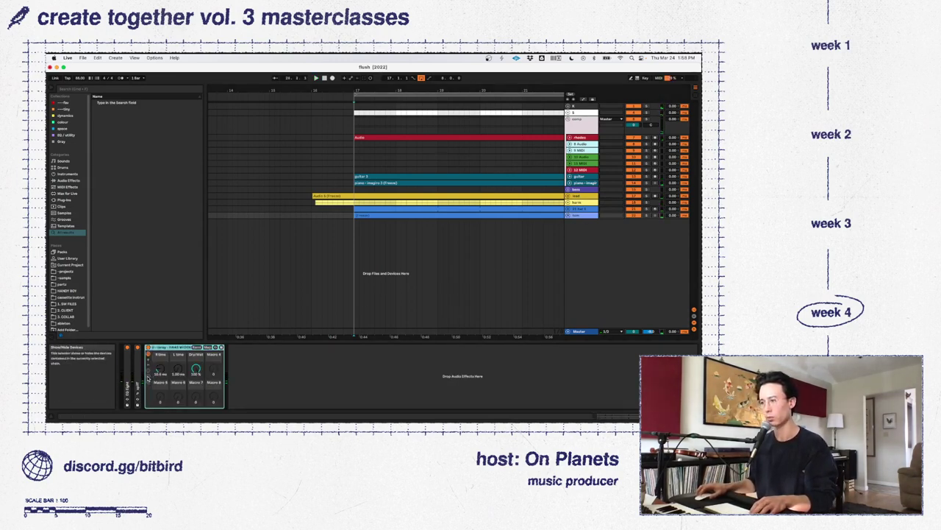
click(149, 371)
click(366, 348)
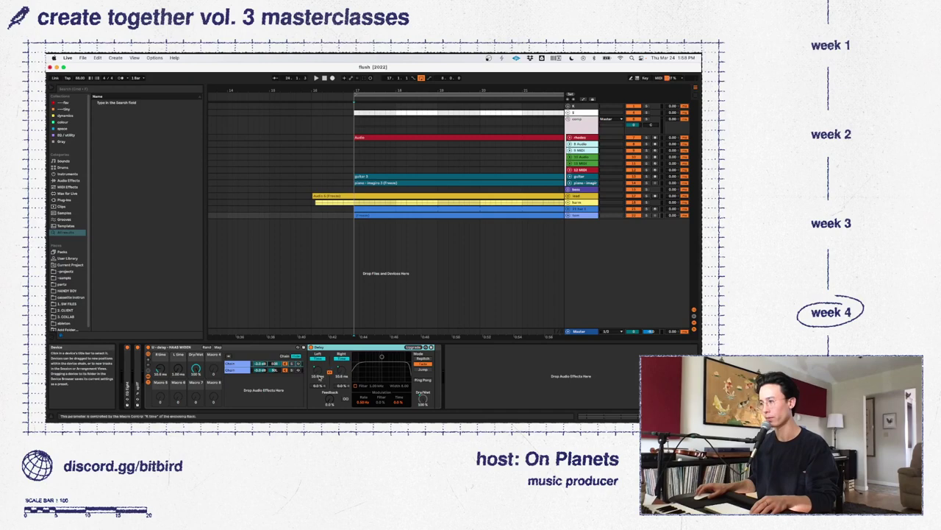
click(240, 370)
click(241, 370)
click(241, 363)
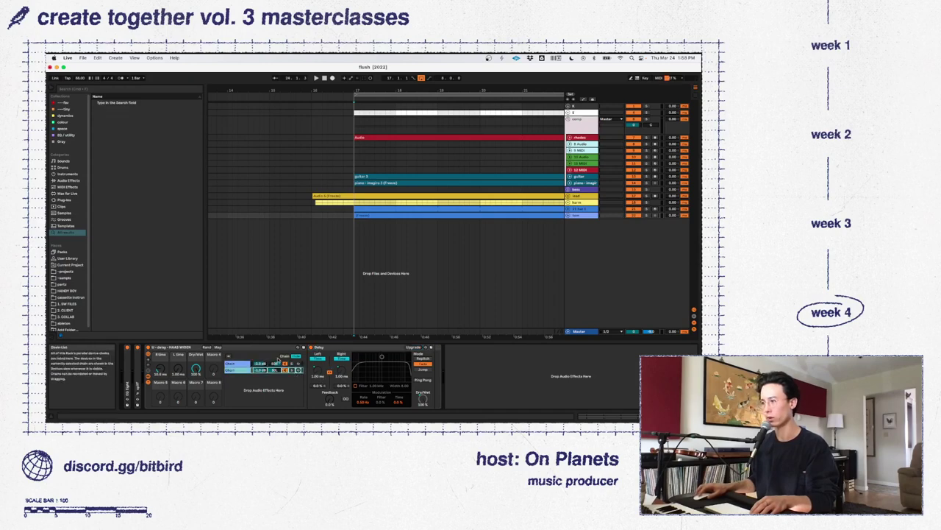
click(239, 365)
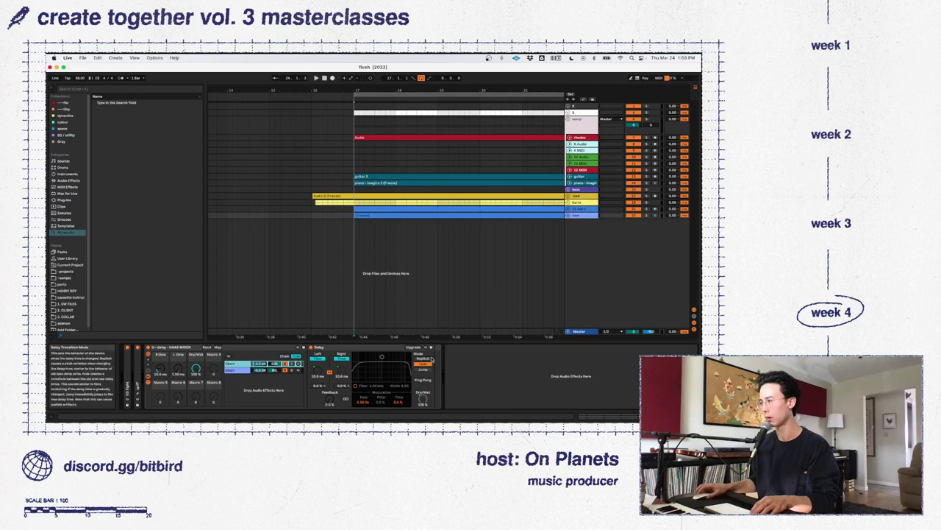
click(238, 369)
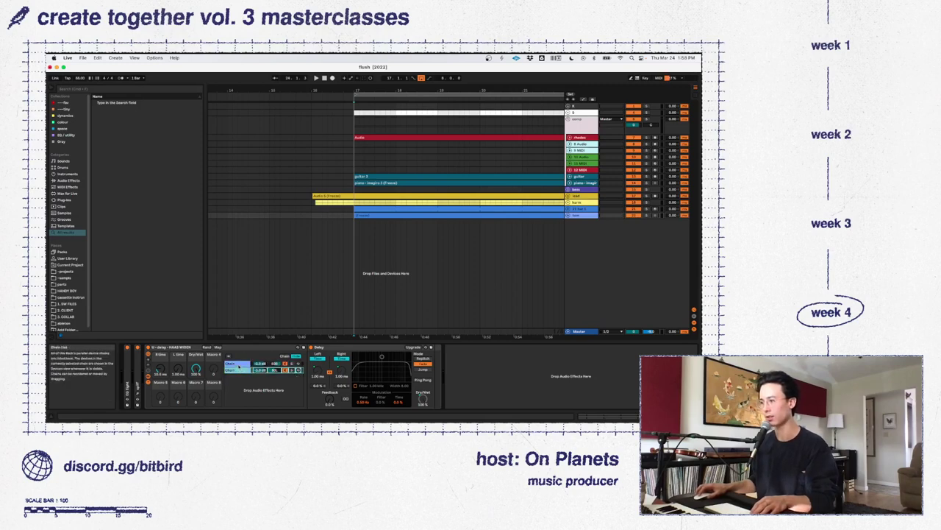
click(238, 370)
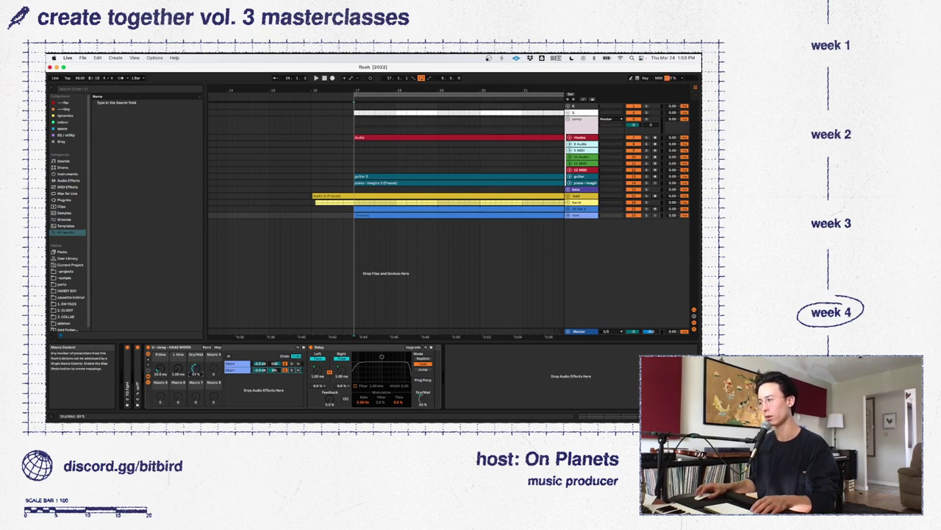
Raise R time slightly on the tom's HAAS WIDEN rack while auditioning the loop, and fold the rack
key(space)
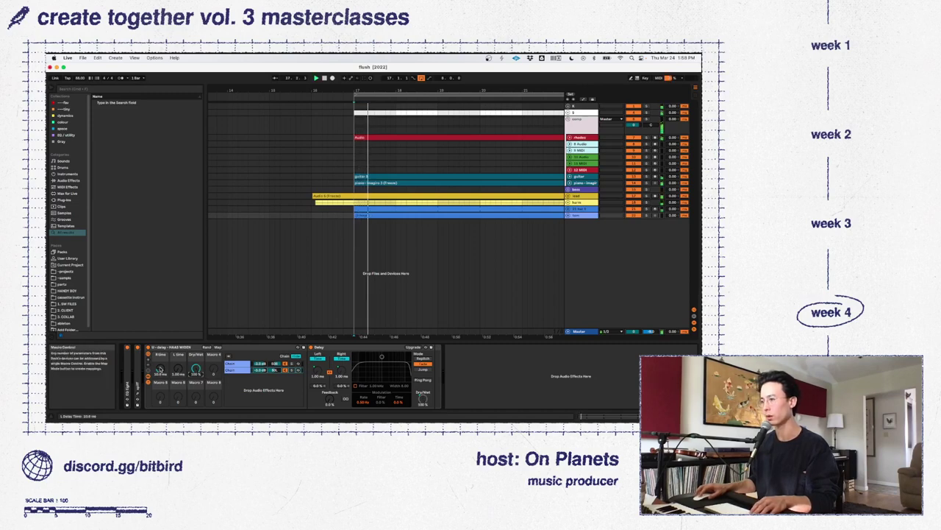
key(space)
key(space)
drag(161, 370, 161, 356)
key(space)
key(space)
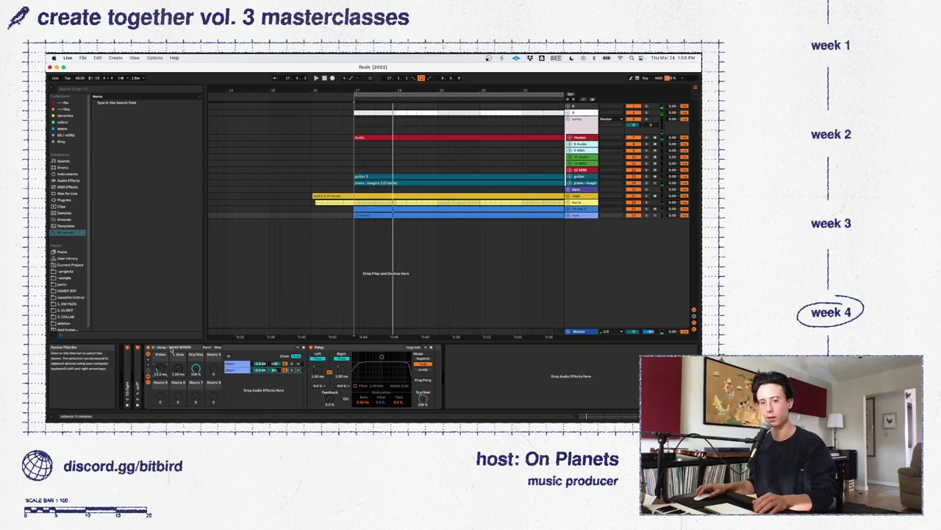
double_click(170, 349)
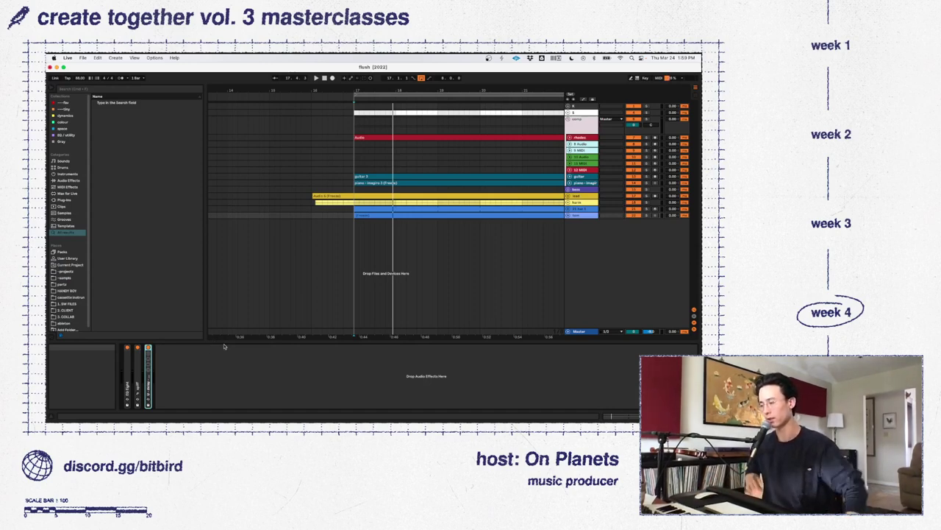
click(278, 359)
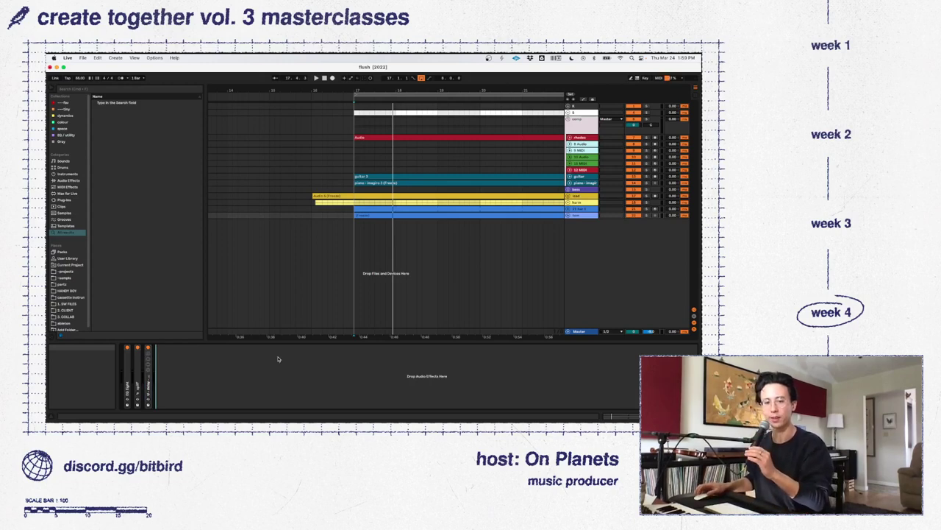
Show the whole song timeline in the arrangement and collapse the comp group
key(Tab)
key(Tab)
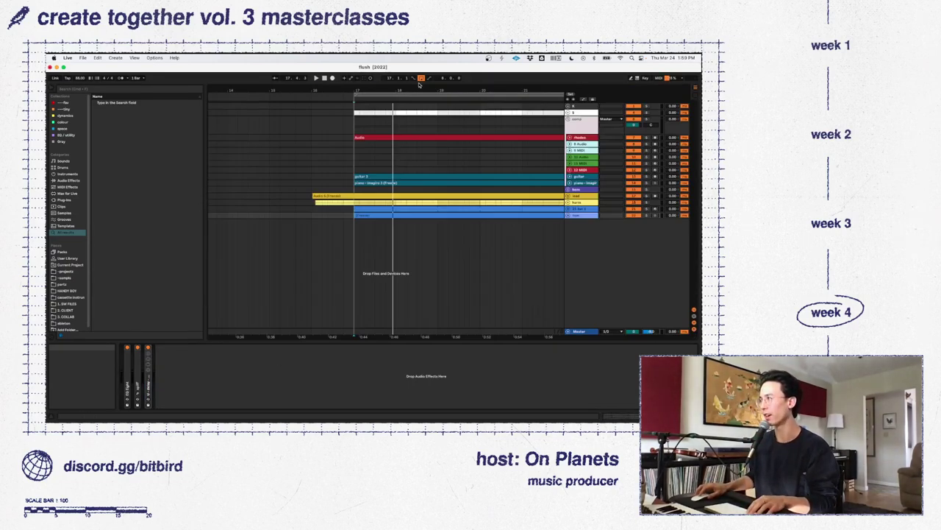
drag(420, 90, 274, 98)
click(302, 167)
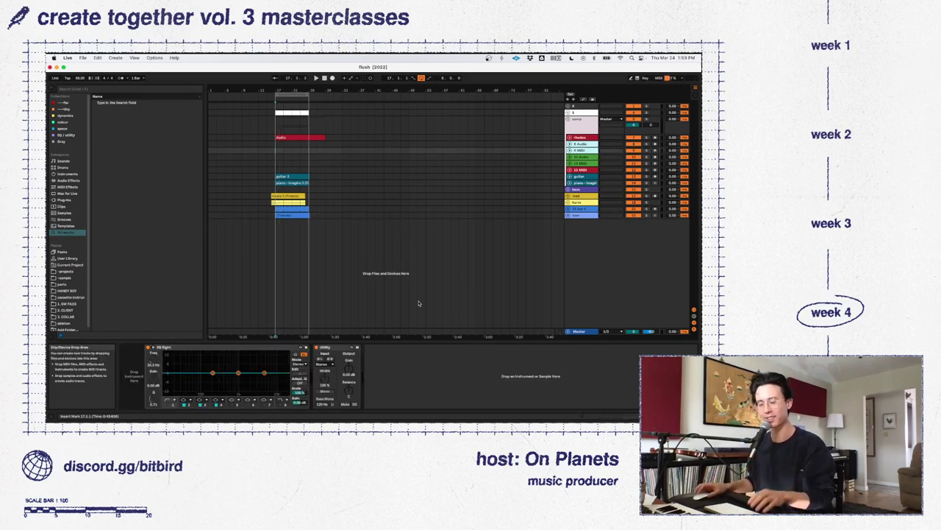
click(569, 122)
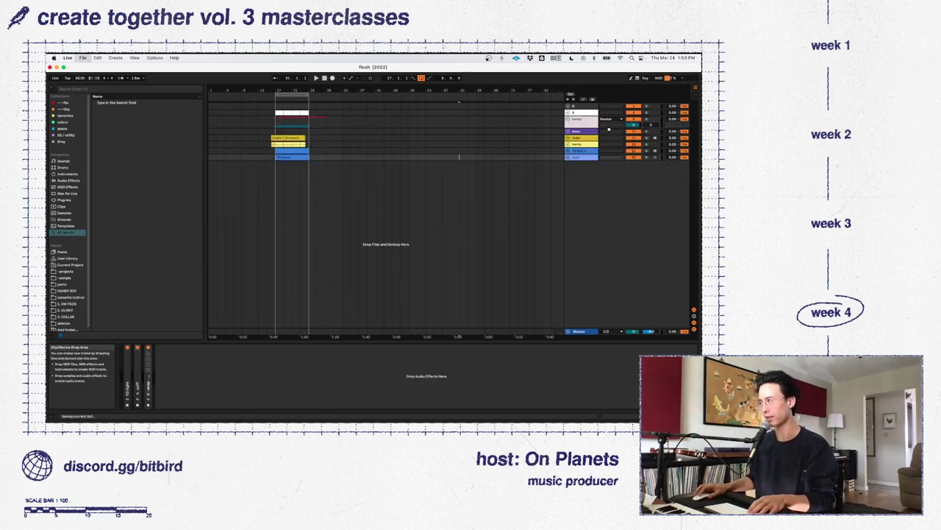